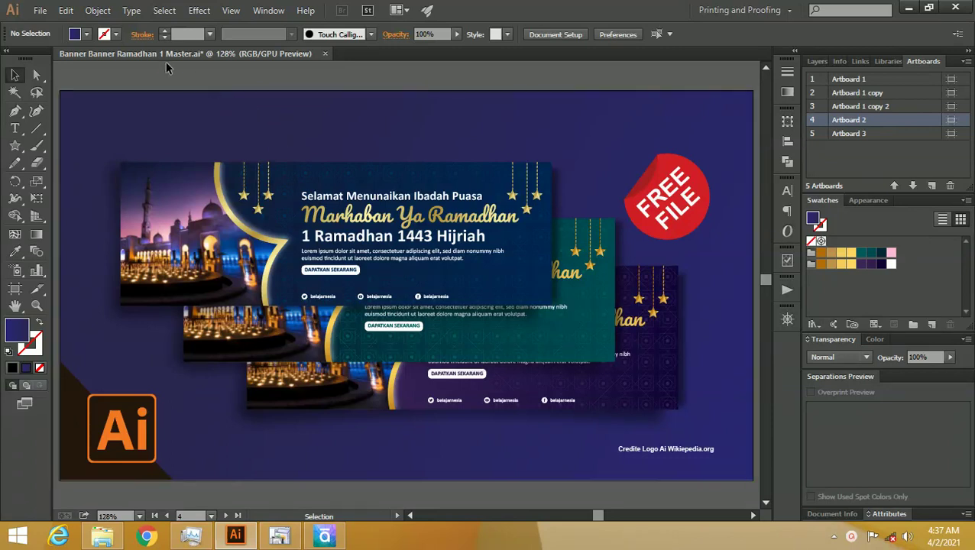
# Bring up the File menu while the finished Ramadhan banner sample is showing
pyautogui.click(42, 10)
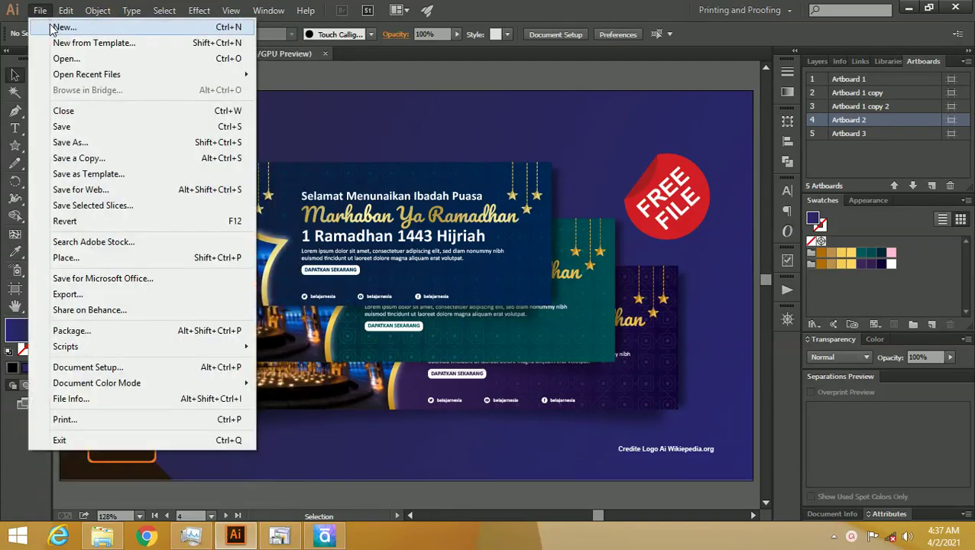
# Create a new 30 × 10 cm document with units set to Centimeters
pyautogui.click(61, 26)
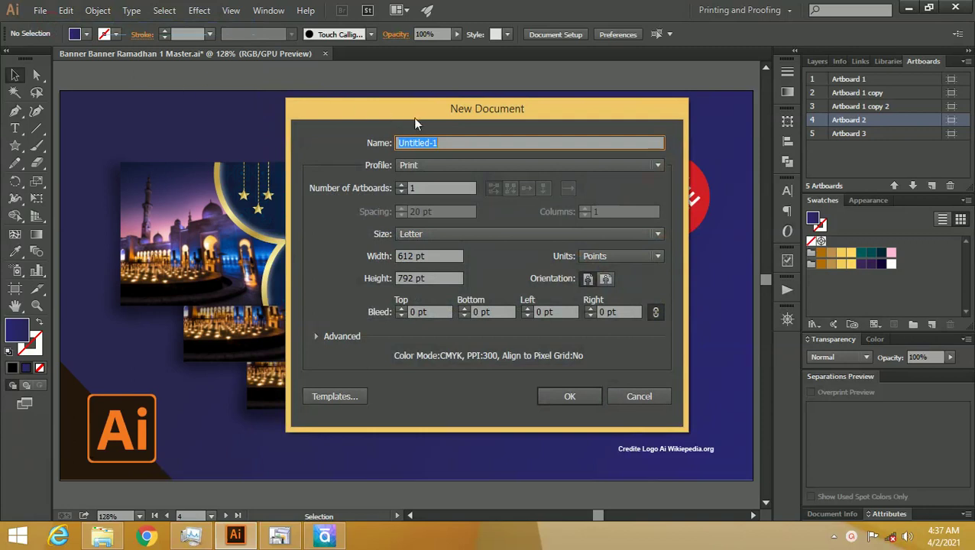
pyautogui.moveTo(413, 117); pyautogui.dragTo(420, 103)
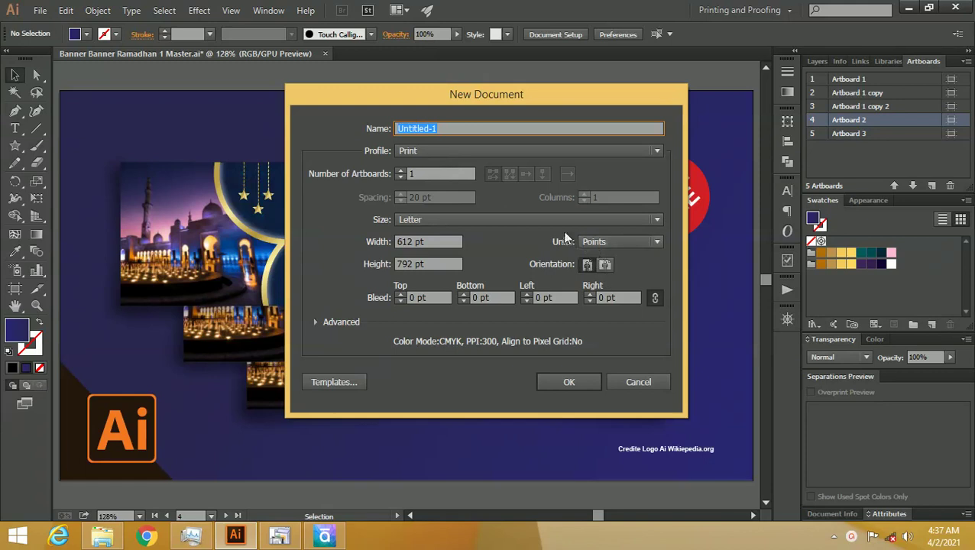
pyautogui.click(614, 241)
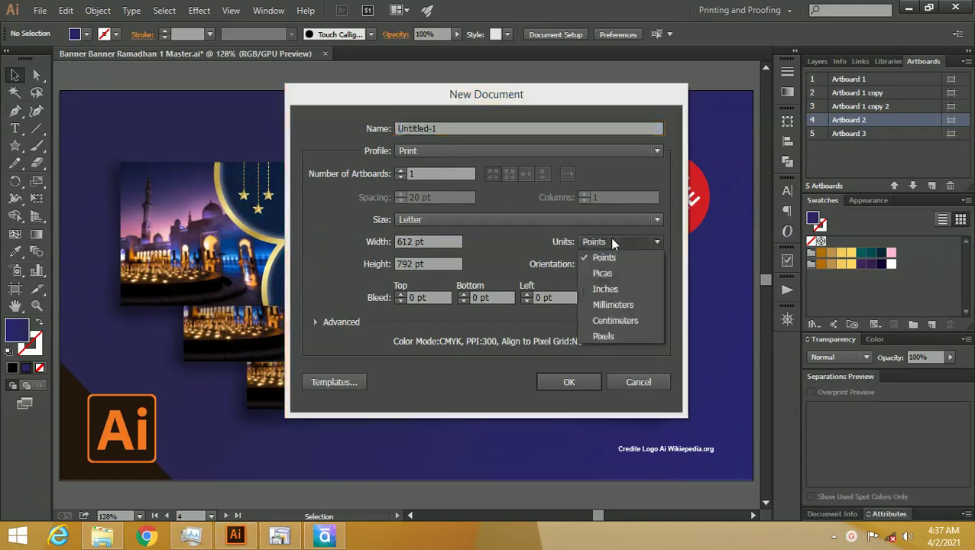
pyautogui.click(642, 322)
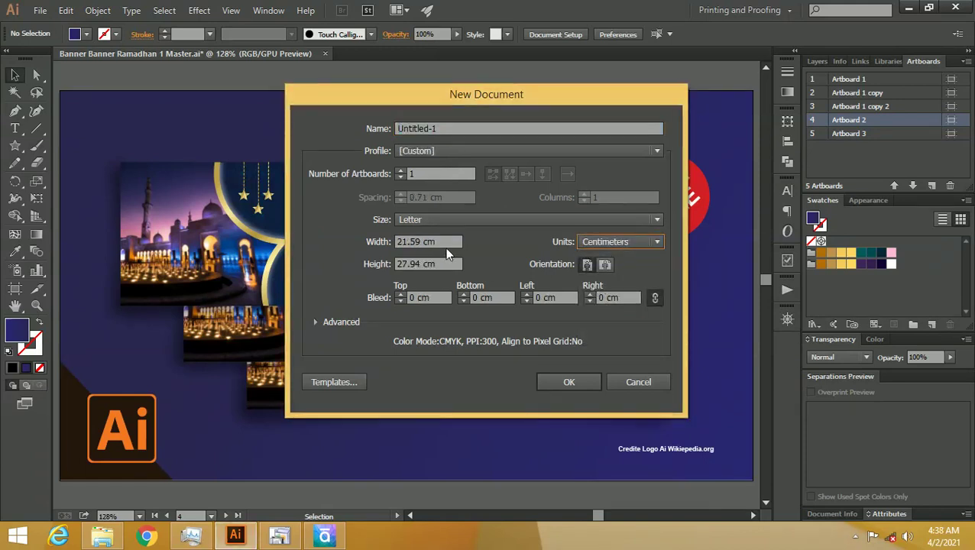
pyautogui.moveTo(442, 241); pyautogui.dragTo(330, 221)
pyautogui.write('3')
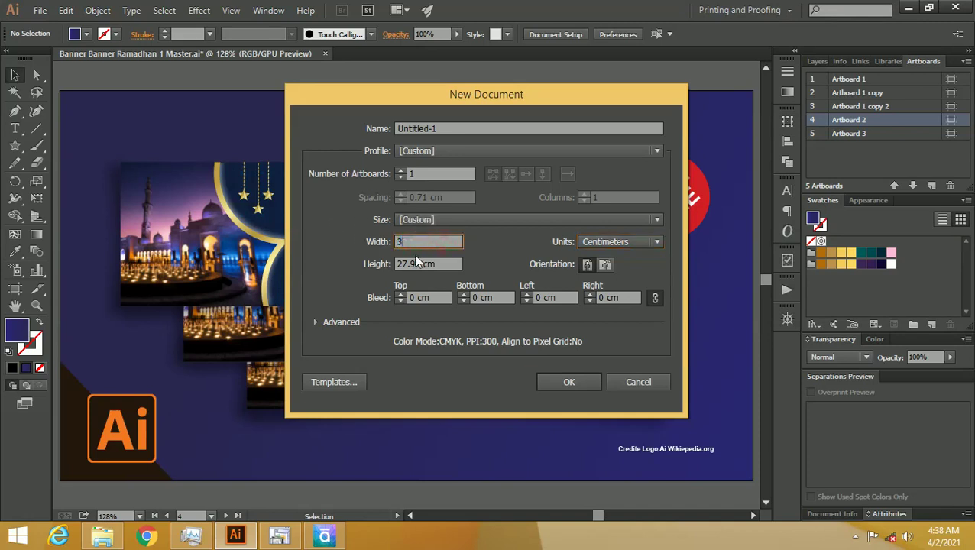
pyautogui.write('0')
pyautogui.click(443, 266)
pyautogui.moveTo(444, 265); pyautogui.dragTo(341, 244)
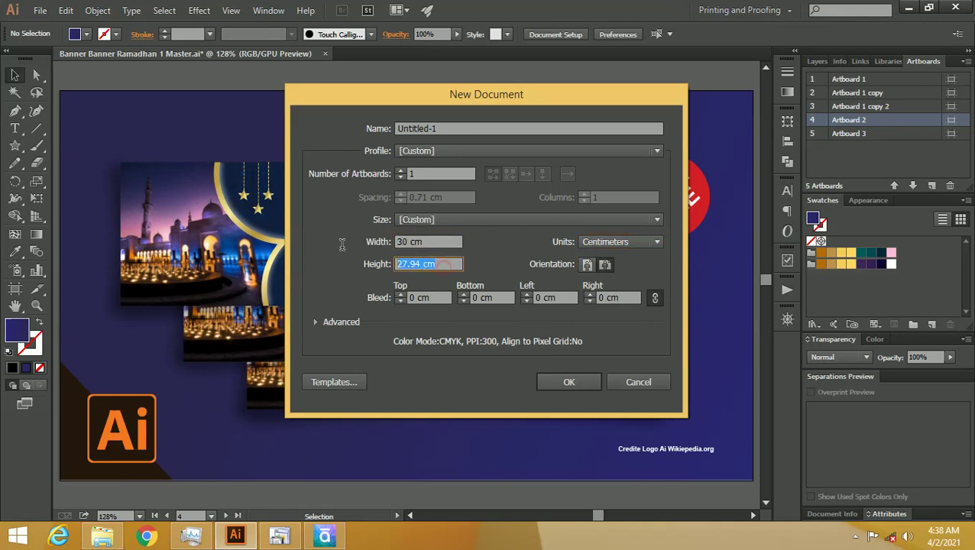
pyautogui.write('10')
pyautogui.click(443, 241)
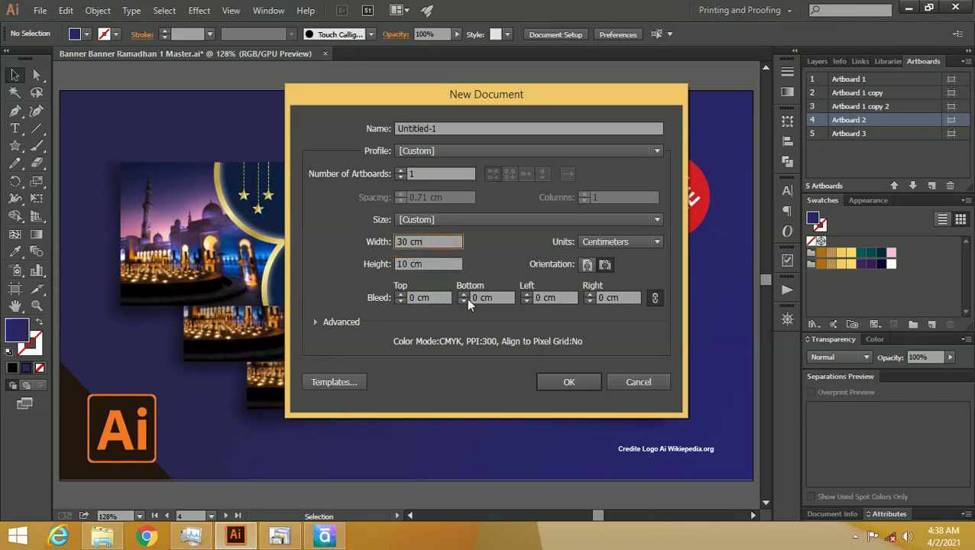
pyautogui.moveTo(482, 99); pyautogui.dragTo(438, 99)
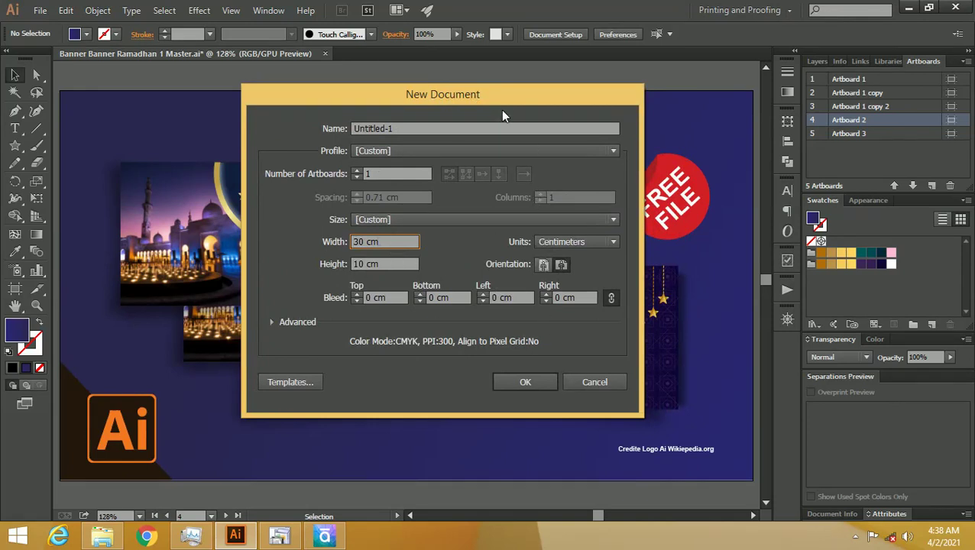
pyautogui.click(527, 382)
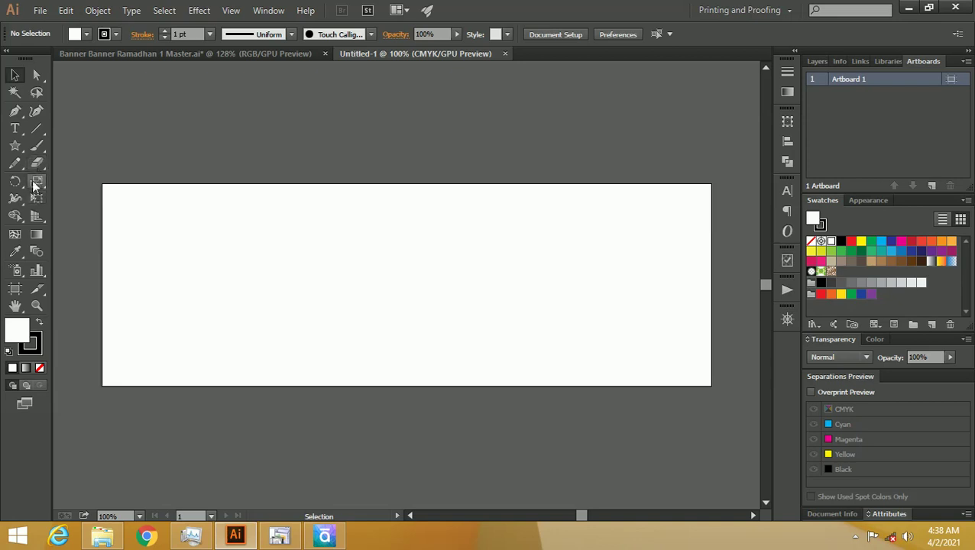
pyautogui.click(19, 146)
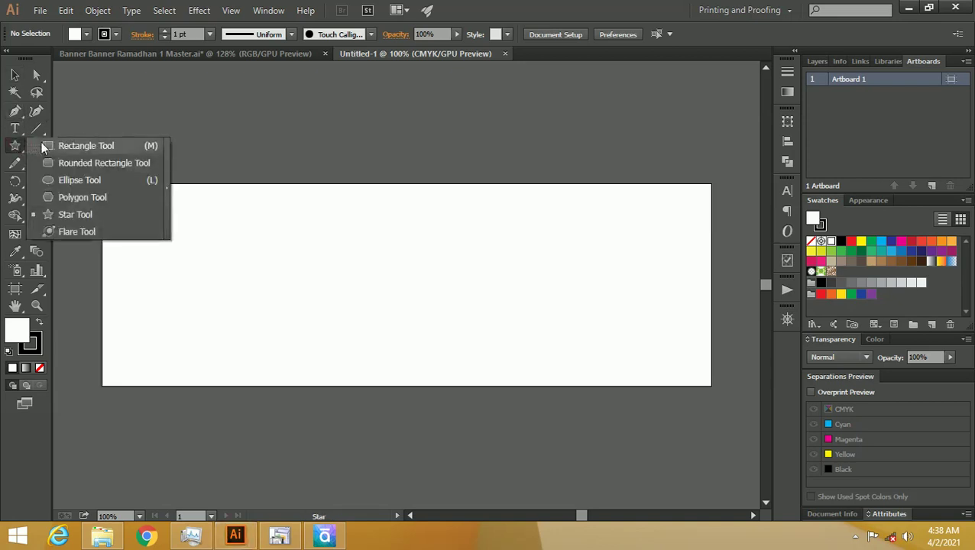
# Draw a rectangle covering the whole artboard, then deselect it
pyautogui.click(44, 147)
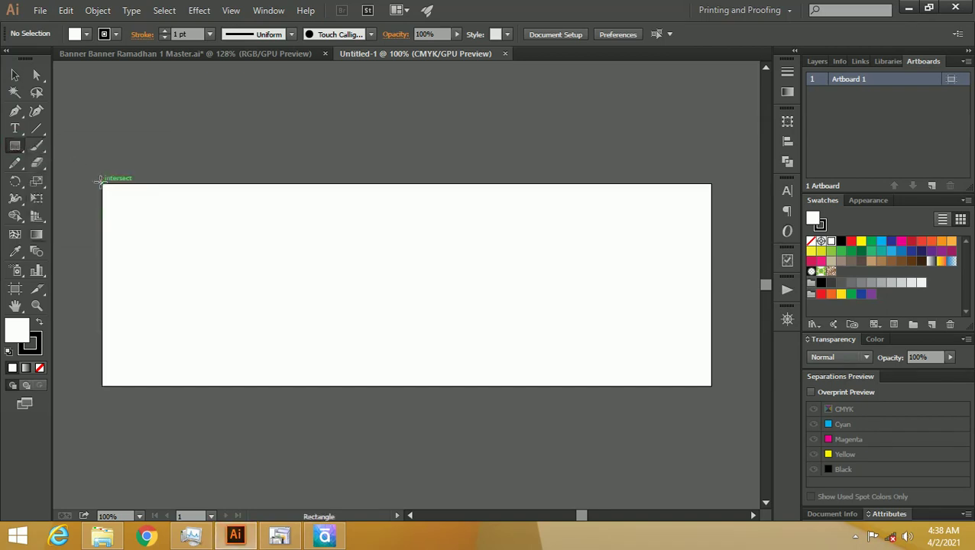
pyautogui.moveTo(102, 184); pyautogui.dragTo(707, 390)
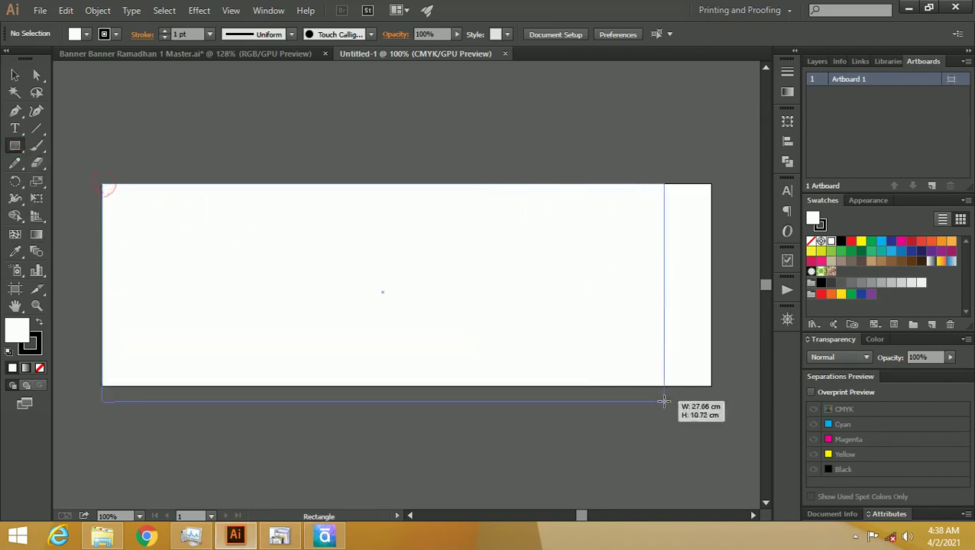
pyautogui.moveTo(707, 391); pyautogui.dragTo(709, 388)
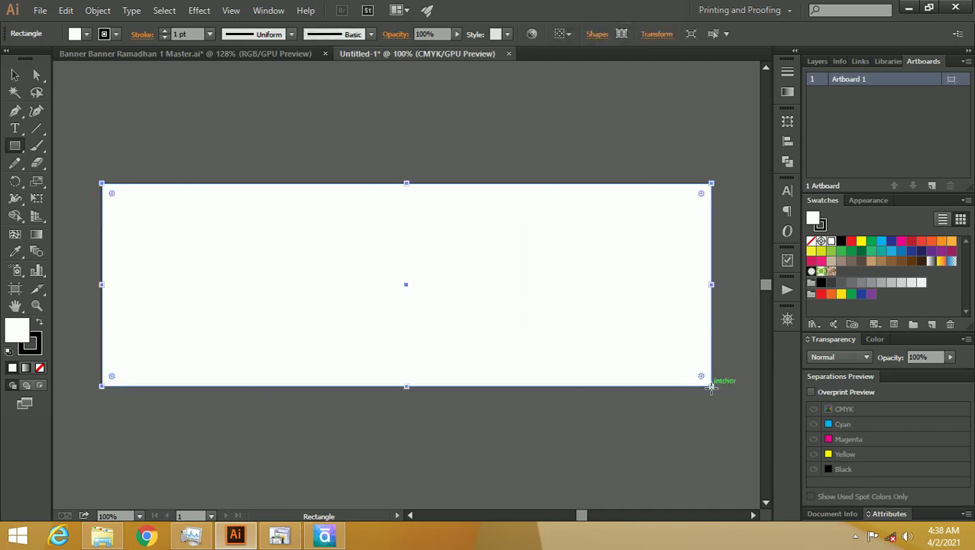
pyautogui.click(16, 74)
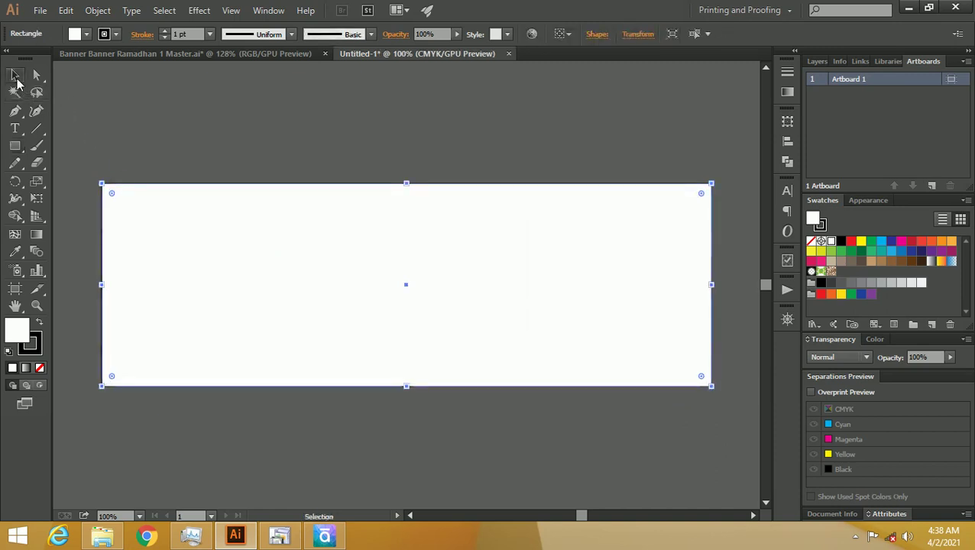
pyautogui.click(263, 153)
# Zoom out and start an Ellipse Tool circle over the artboard's top edge
pyautogui.press('z')
pyautogui.moveTo(349, 150); pyautogui.dragTo(318, 152)
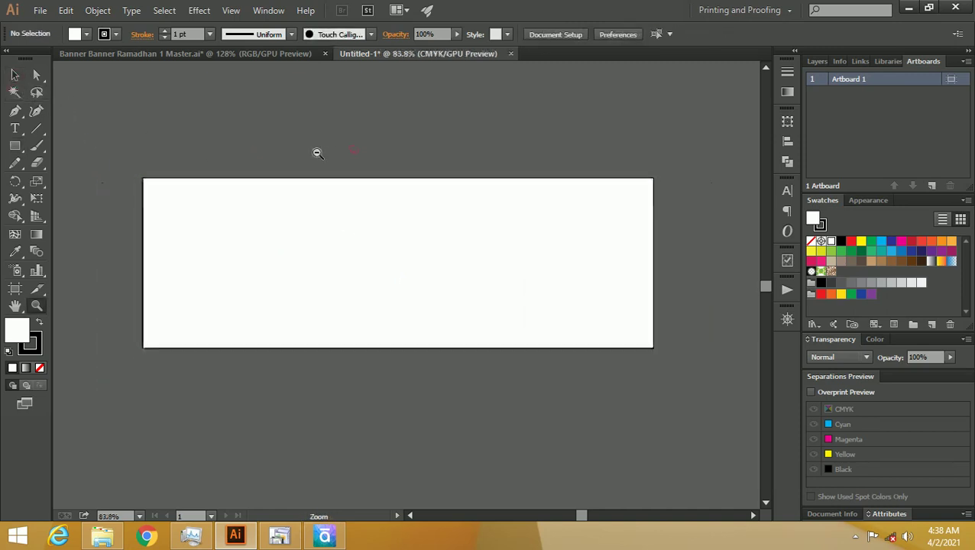
pyautogui.moveTo(388, 206); pyautogui.dragTo(347, 204)
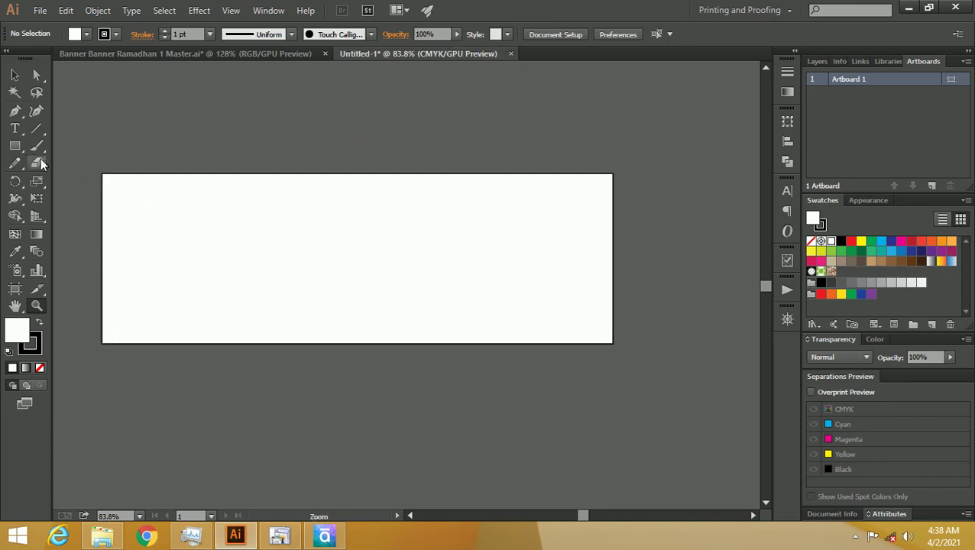
pyautogui.click(20, 151)
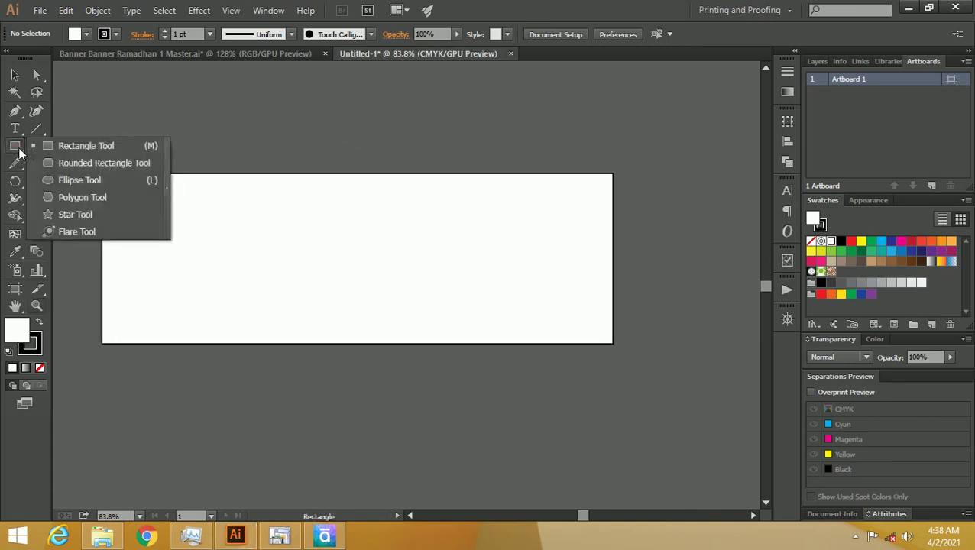
pyautogui.click(80, 180)
pyautogui.moveTo(243, 97)
pyautogui.mouseDown()
pyautogui.moveTo(301, 166)
pyautogui.moveTo(282, 170)
pyautogui.moveTo(367, 196)
pyautogui.mouseUp()
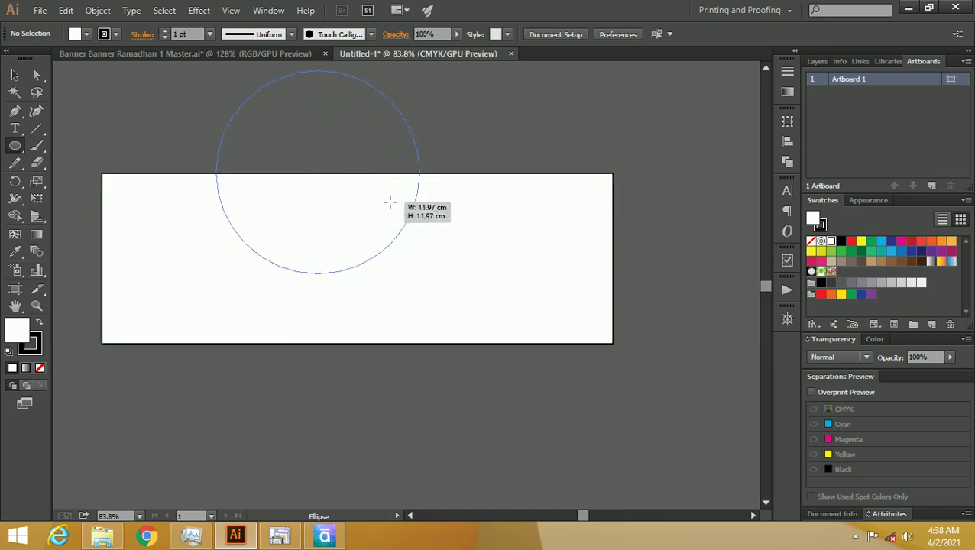
# Finish the top circle and Alt-drag a smaller ~10.27 cm copy over the bottom edge
pyautogui.moveTo(368, 196); pyautogui.dragTo(391, 203)
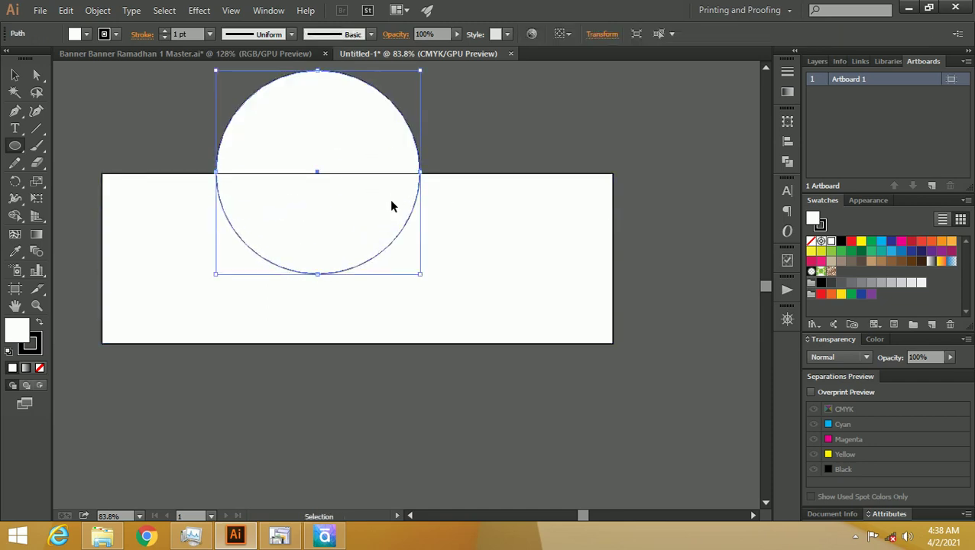
pyautogui.press('v')
pyautogui.hotkey('ctrl', 'shift', 'a')
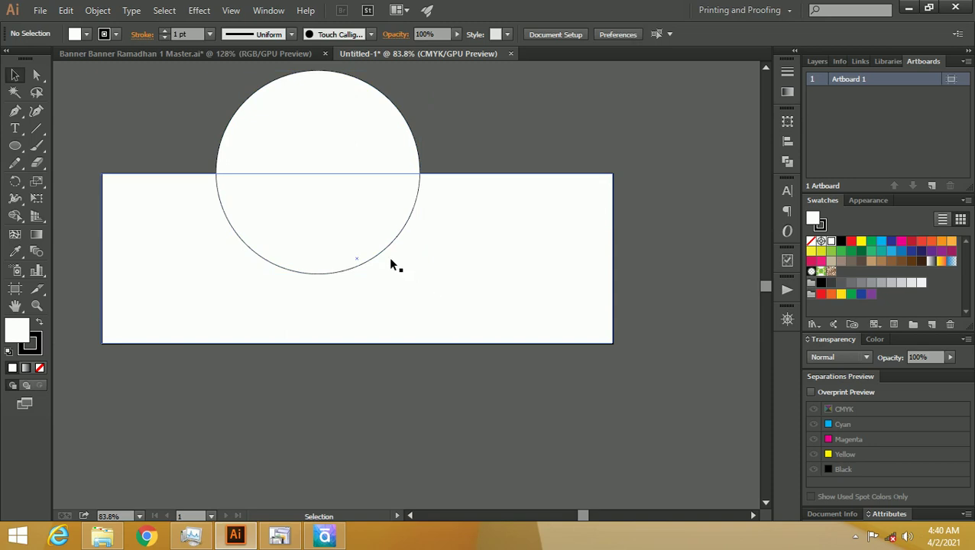
pyautogui.click(398, 150)
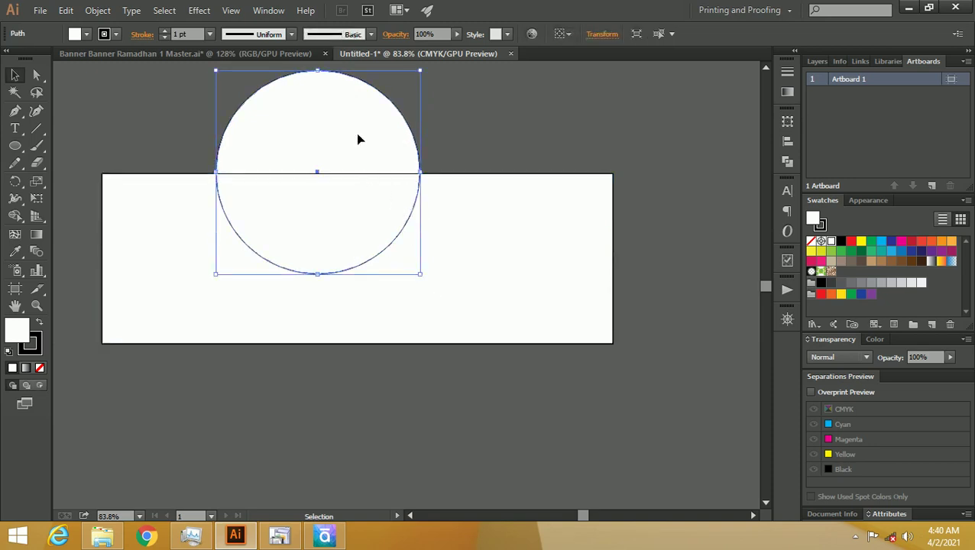
pyautogui.moveTo(356, 134); pyautogui.dragTo(384, 238)
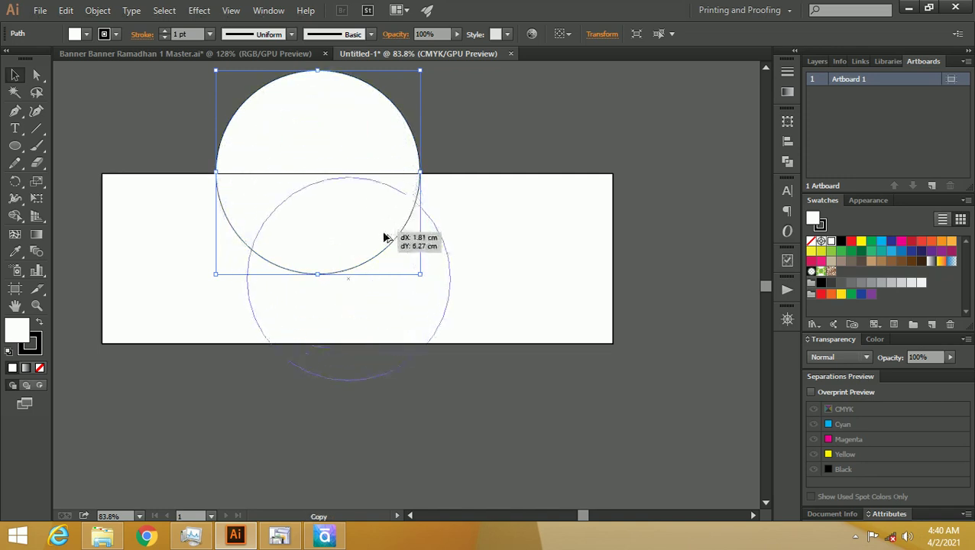
pyautogui.moveTo(384, 238); pyautogui.dragTo(380, 275)
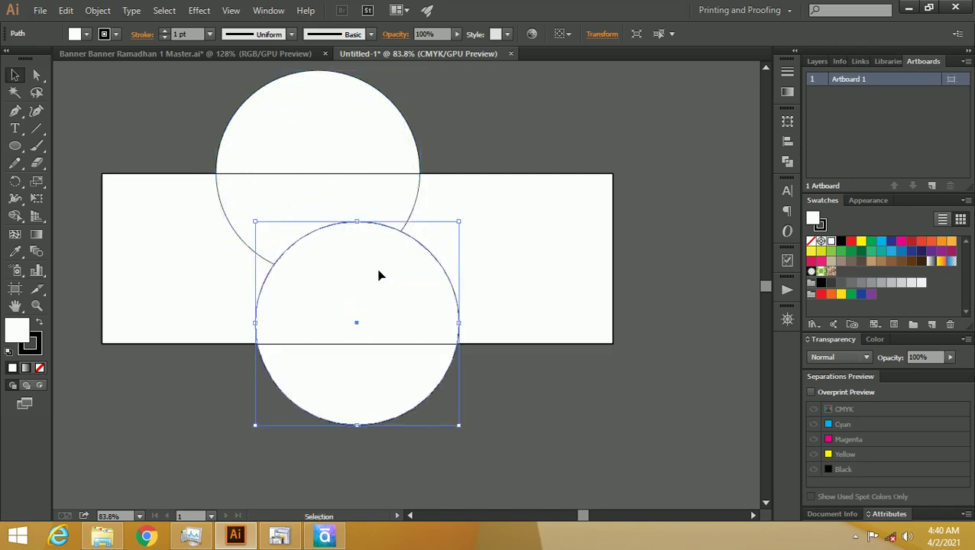
pyautogui.moveTo(458, 223); pyautogui.dragTo(432, 242)
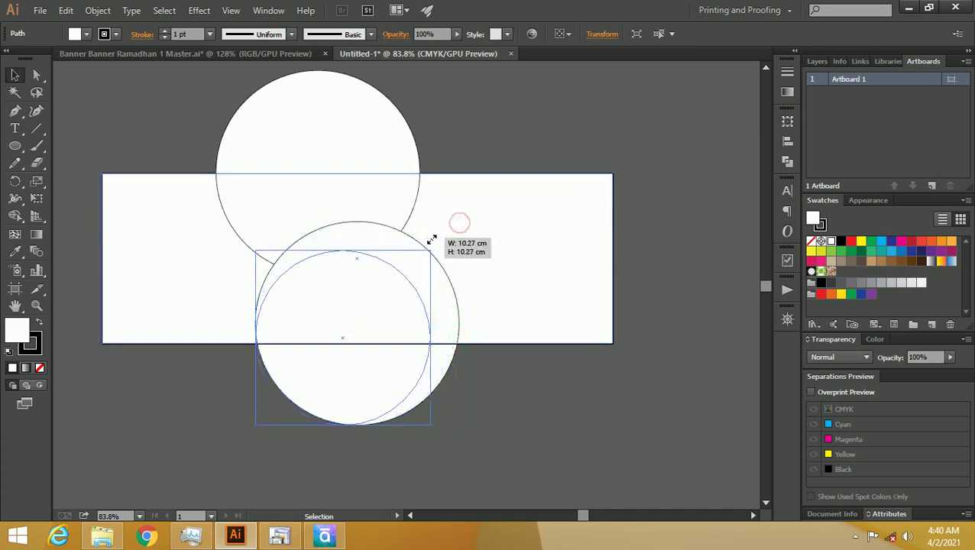
# Select both circles and shift them slightly to the left
pyautogui.keyDown('shift'); pyautogui.click(338, 280); pyautogui.keyUp('shift')
pyautogui.click(321, 216)
pyautogui.keyDown('shift'); pyautogui.click(356, 291); pyautogui.keyUp('shift')
pyautogui.moveTo(356, 291)
pyautogui.mouseDown()
pyautogui.moveTo(330, 293)
pyautogui.moveTo(347, 285)
pyautogui.mouseUp()
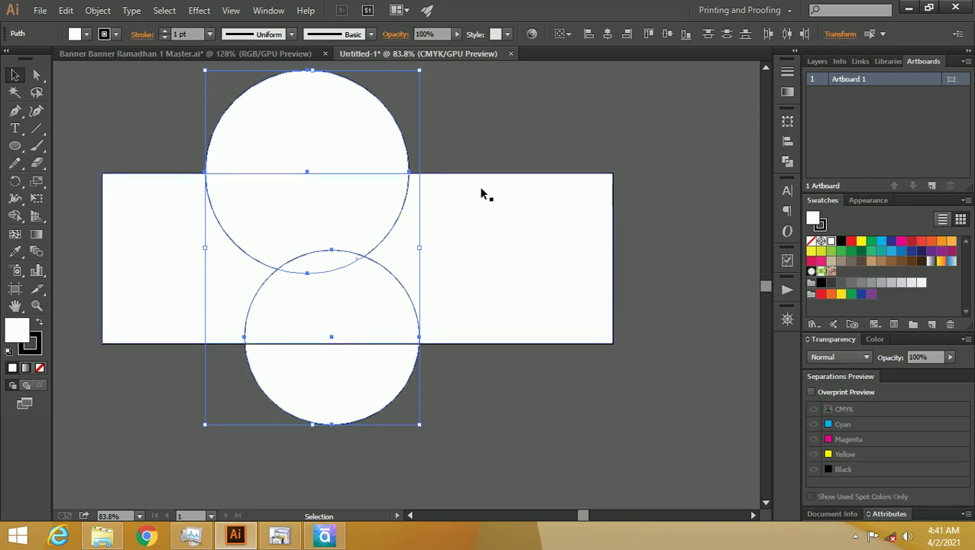
pyautogui.moveTo(362, 158); pyautogui.dragTo(357, 159)
pyautogui.hotkey('ctrl', 'shift', 'F10')
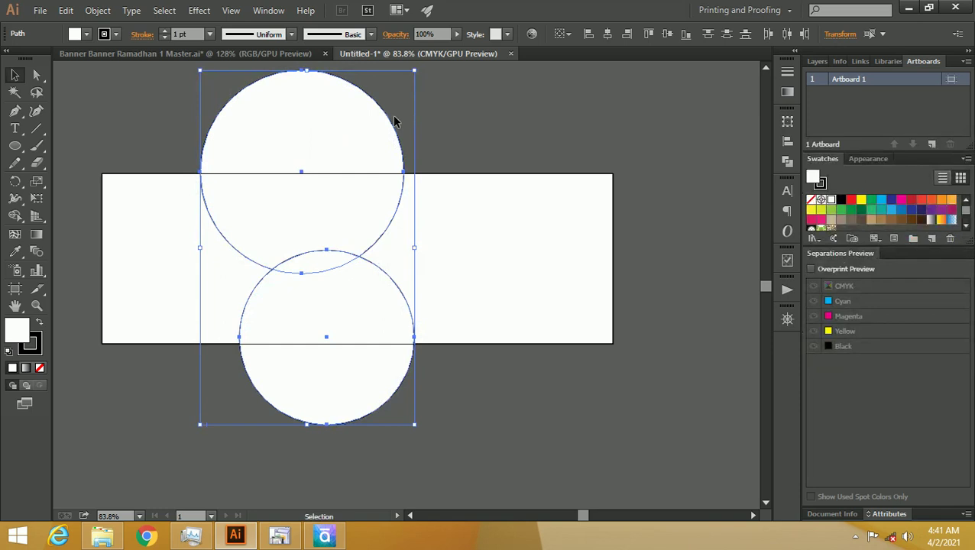
# Duplicate the rectangle in Layers, hide the lower copy, and select rectangle plus circles
pyautogui.click(447, 145)
pyautogui.click(440, 186)
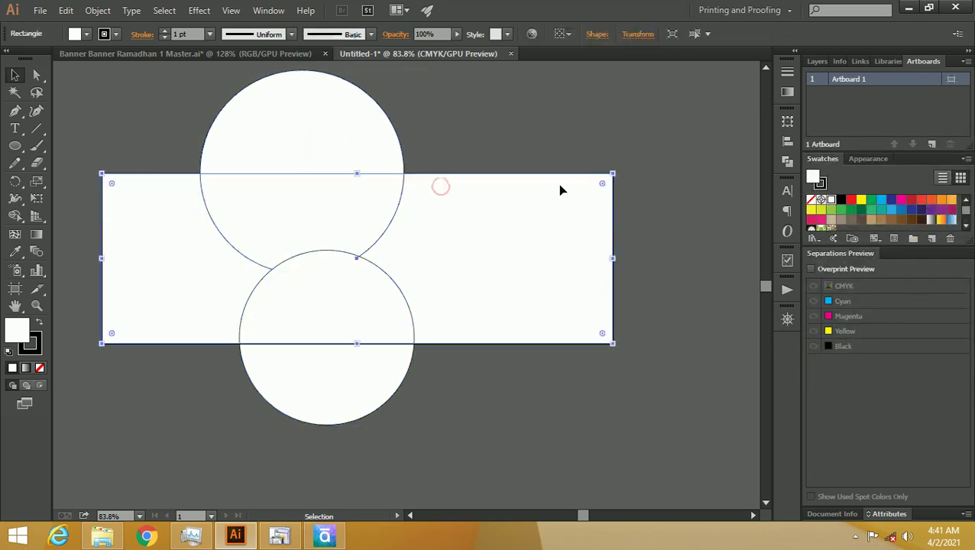
pyautogui.click(817, 61)
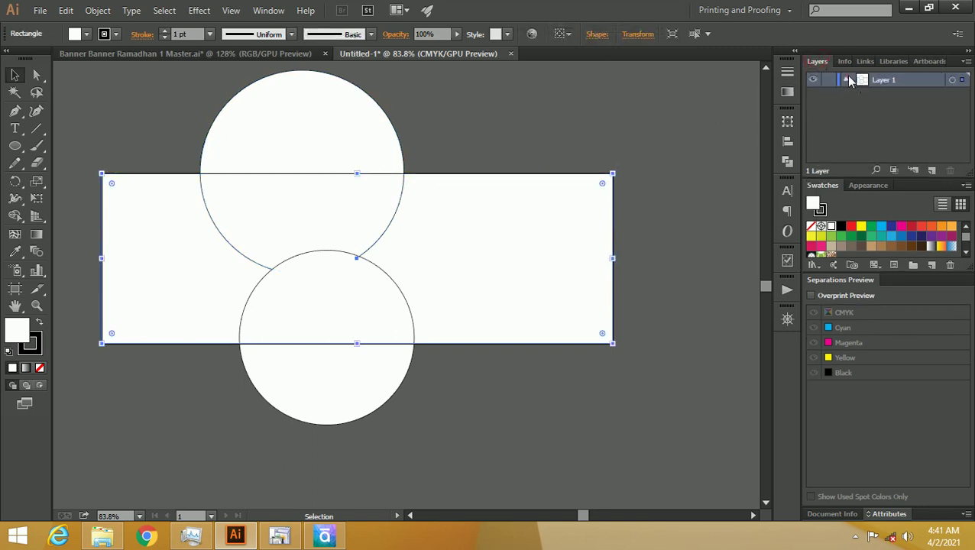
pyautogui.click(846, 80)
pyautogui.moveTo(902, 124); pyautogui.dragTo(932, 169)
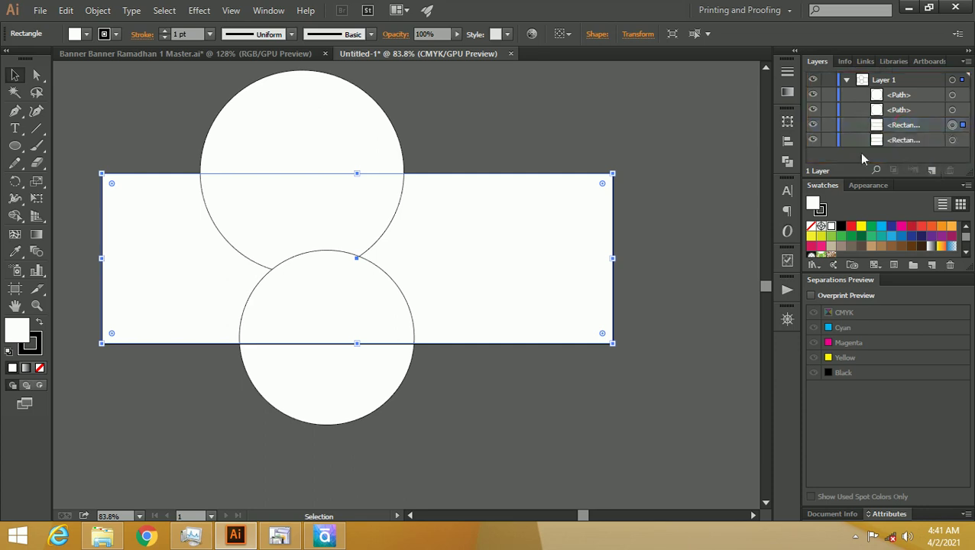
pyautogui.click(813, 140)
pyautogui.click(520, 106)
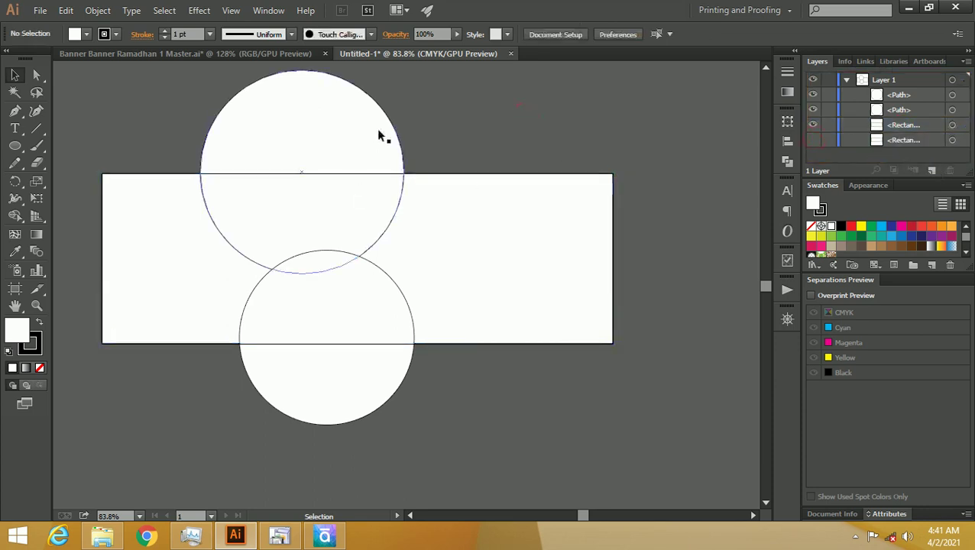
pyautogui.moveTo(454, 136); pyautogui.dragTo(236, 424)
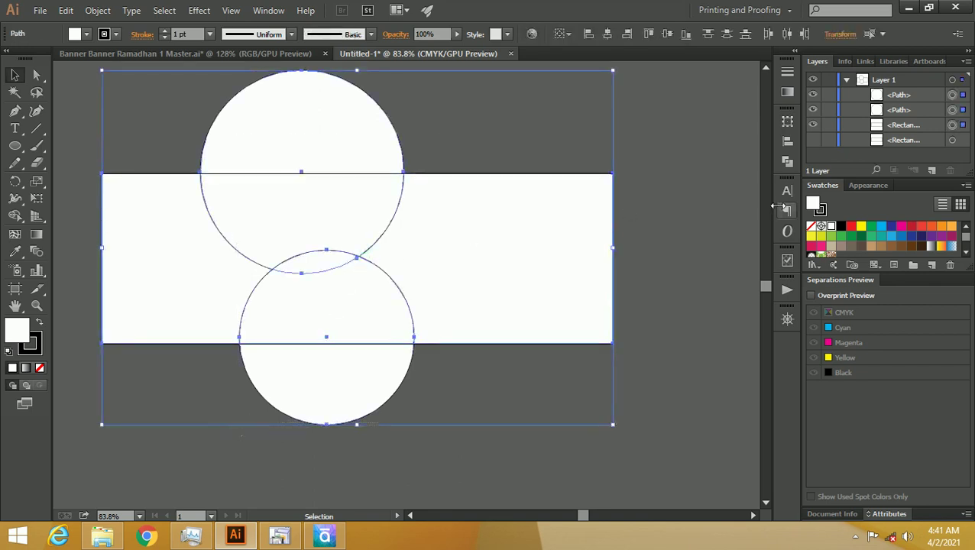
# Split the circles and rectangle with Pathfinder Divide and ungroup the pieces
pyautogui.click(787, 161)
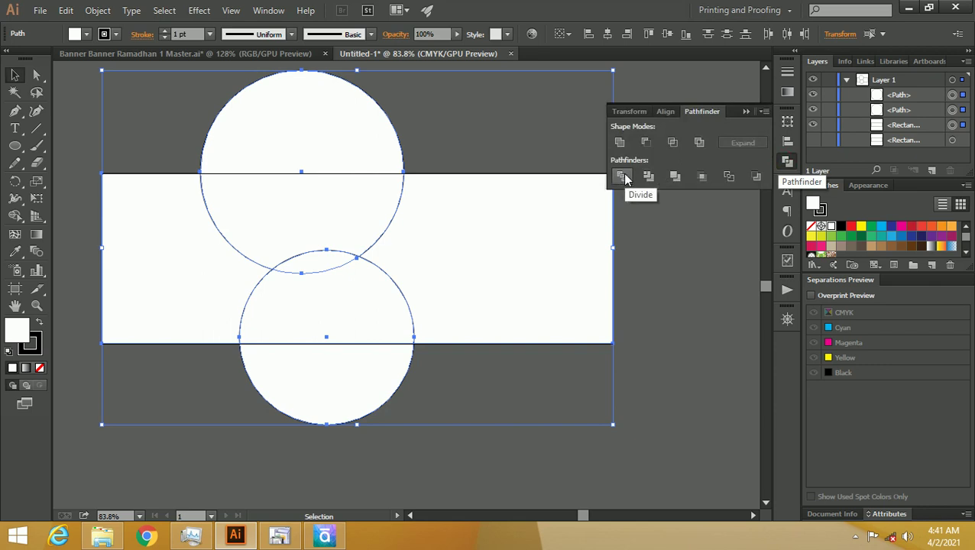
pyautogui.click(624, 177)
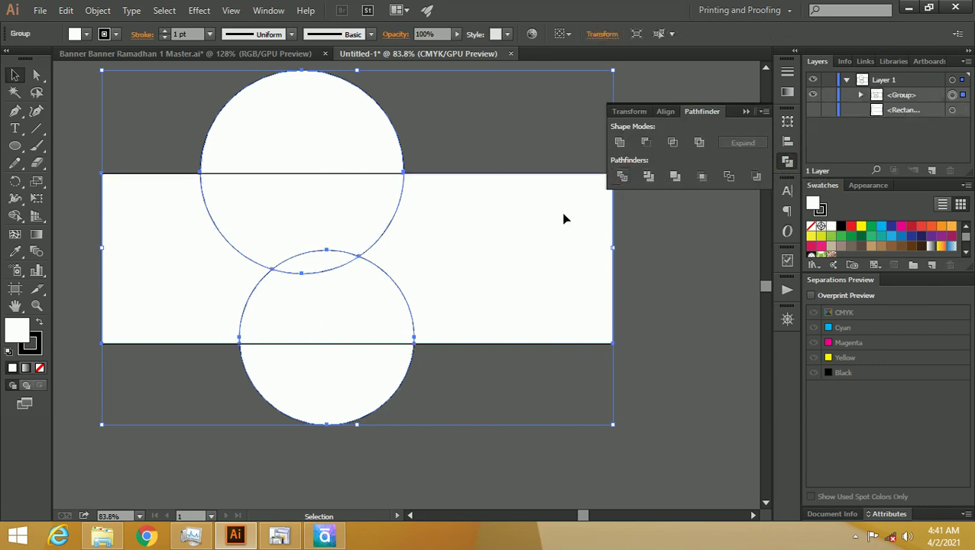
pyautogui.rightClick(315, 159)
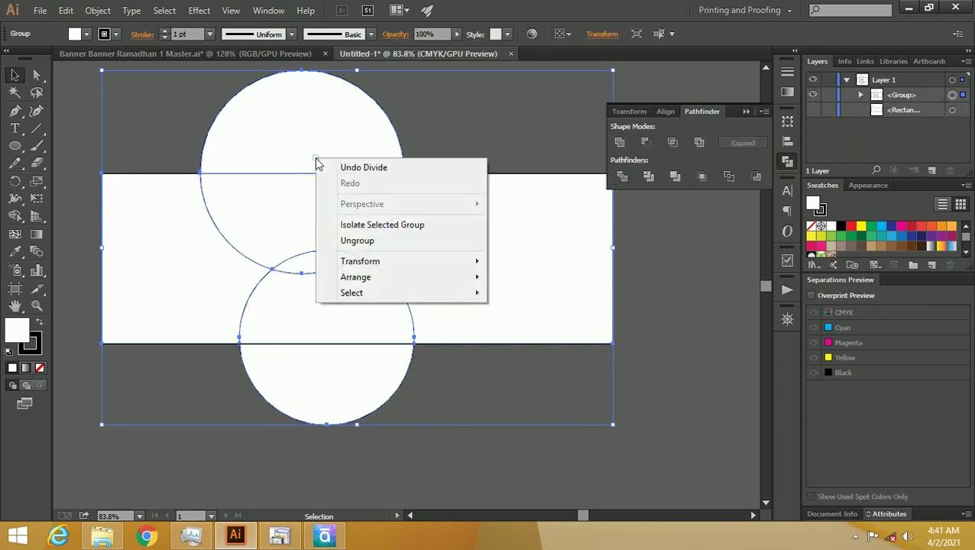
pyautogui.click(380, 241)
# Delete the half-circles sticking out above and below the banner
pyautogui.click(445, 101)
pyautogui.click(363, 119)
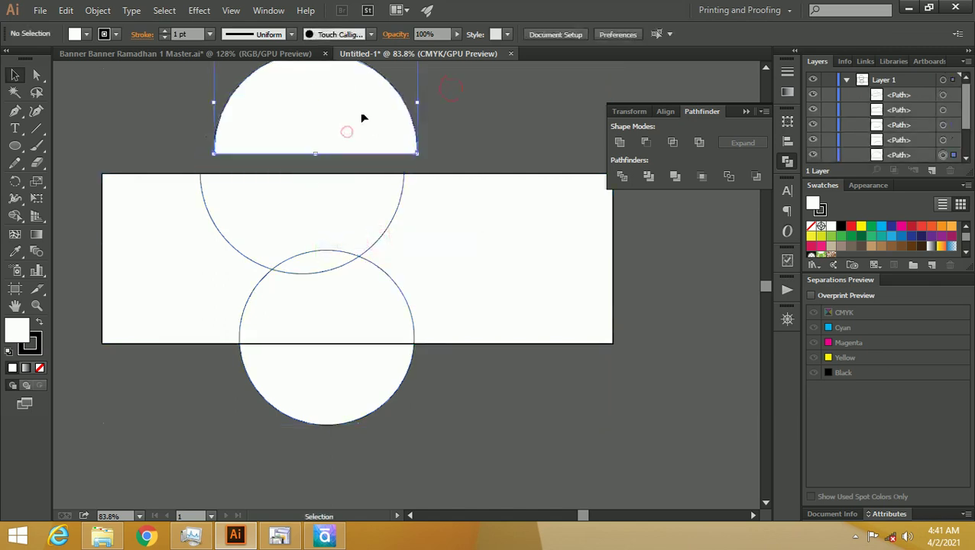
pyautogui.press('Delete')
pyautogui.click(341, 373)
pyautogui.press('Delete')
# Unite the two inner half-circle pieces, then unite them with the right white shape
pyautogui.click(200, 246)
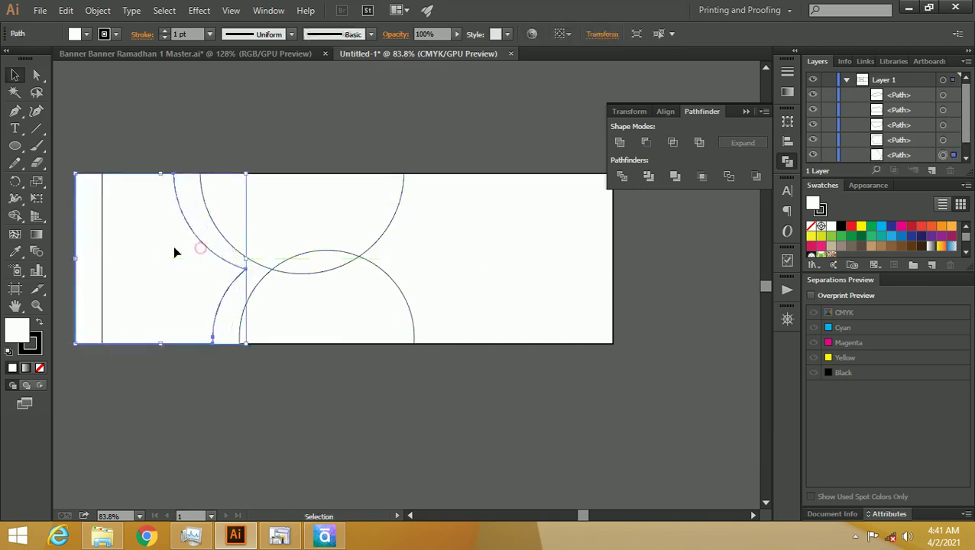
pyautogui.click(310, 218)
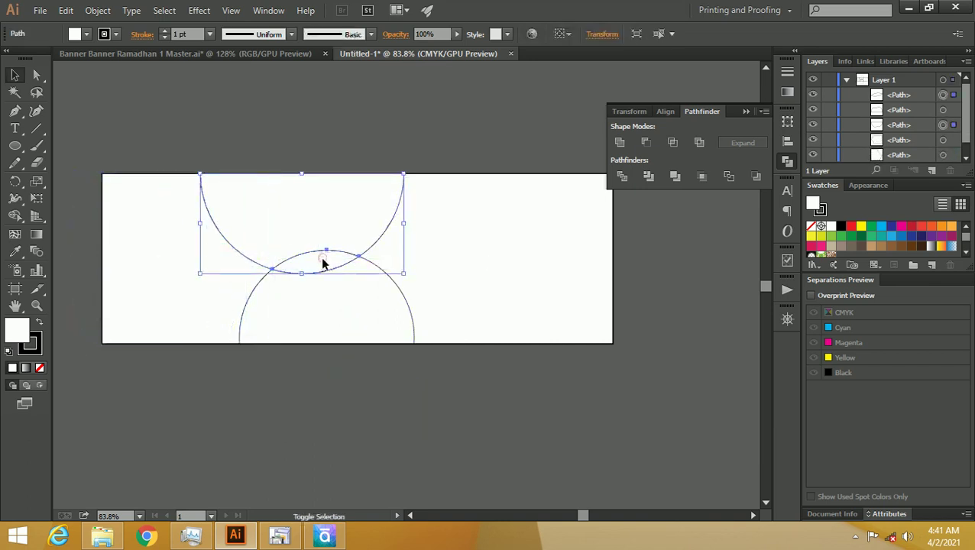
pyautogui.keyDown('shift'); pyautogui.click(322, 256); pyautogui.keyUp('shift')
pyautogui.moveTo(326, 296); pyautogui.dragTo(416, 259)
pyautogui.hotkey('ctrl', 'z')
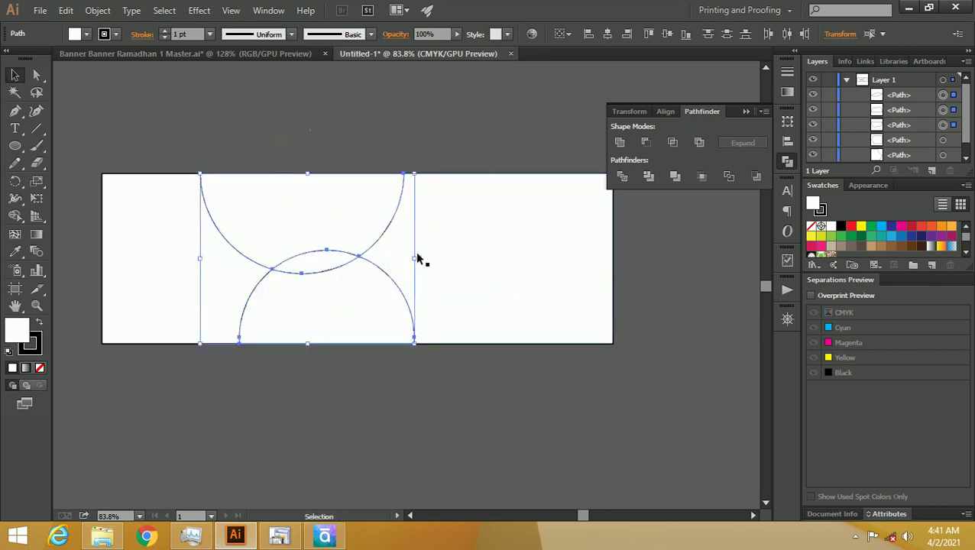
pyautogui.click(619, 142)
pyautogui.click(491, 221)
pyautogui.keyDown('shift'); pyautogui.click(351, 192); pyautogui.keyUp('shift')
pyautogui.click(619, 142)
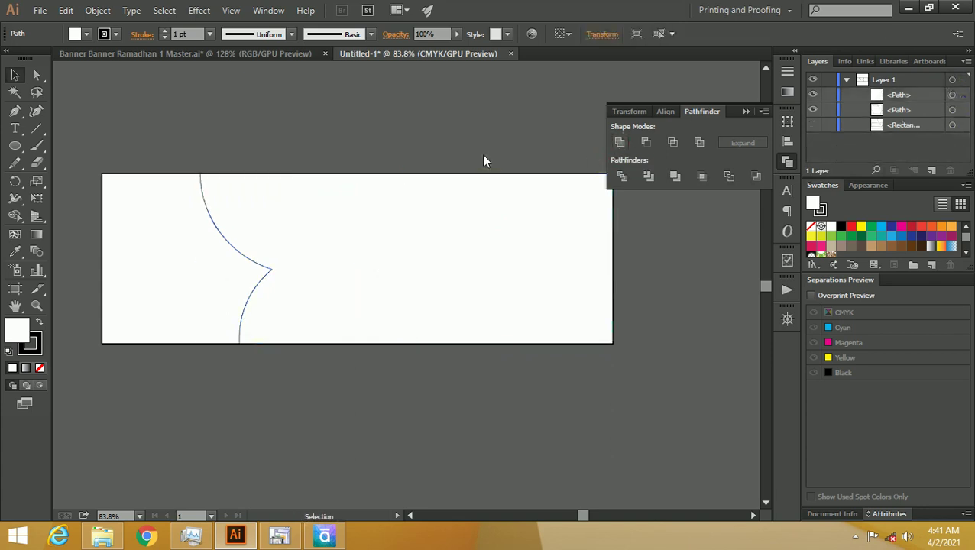
# Zoom in on the banner and select its right-hand shape
pyautogui.click(482, 154)
pyautogui.press('z')
pyautogui.click(195, 240)
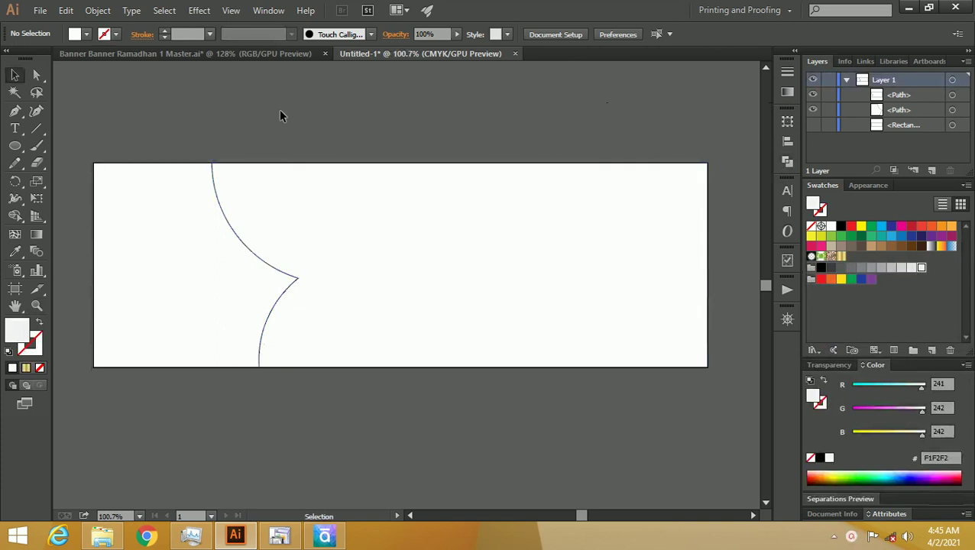
pyautogui.click(280, 110)
pyautogui.click(365, 212)
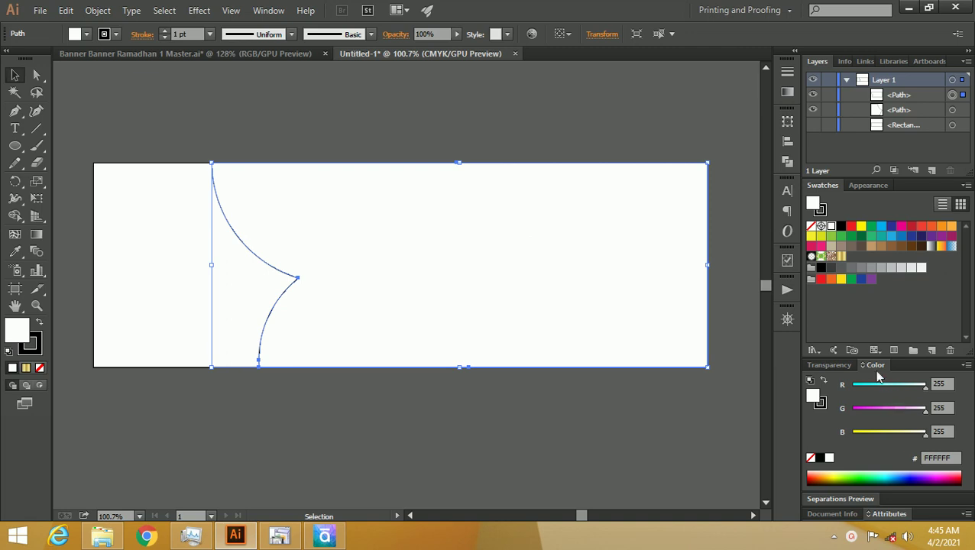
# Set the shape's fill to hex 141C37 in the Color panel
pyautogui.moveTo(925, 410)
pyautogui.mouseDown()
pyautogui.moveTo(866, 408)
pyautogui.moveTo(961, 410)
pyautogui.mouseUp()
pyautogui.click(966, 365)
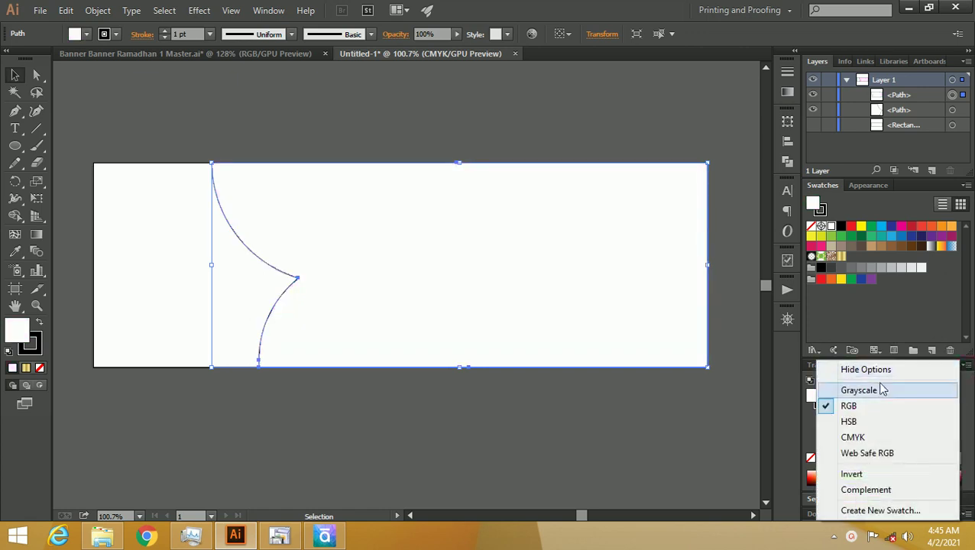
pyautogui.click(853, 437)
pyautogui.click(966, 366)
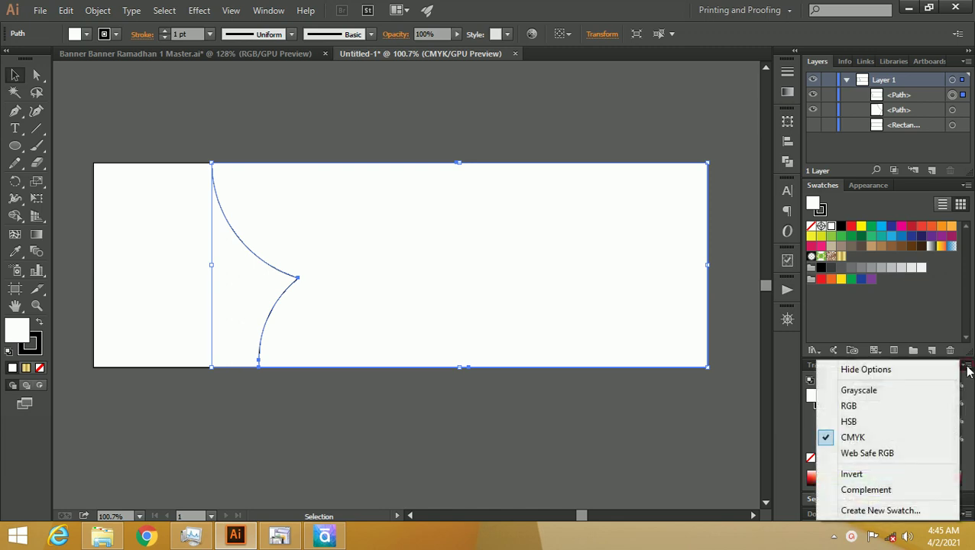
pyautogui.click(865, 406)
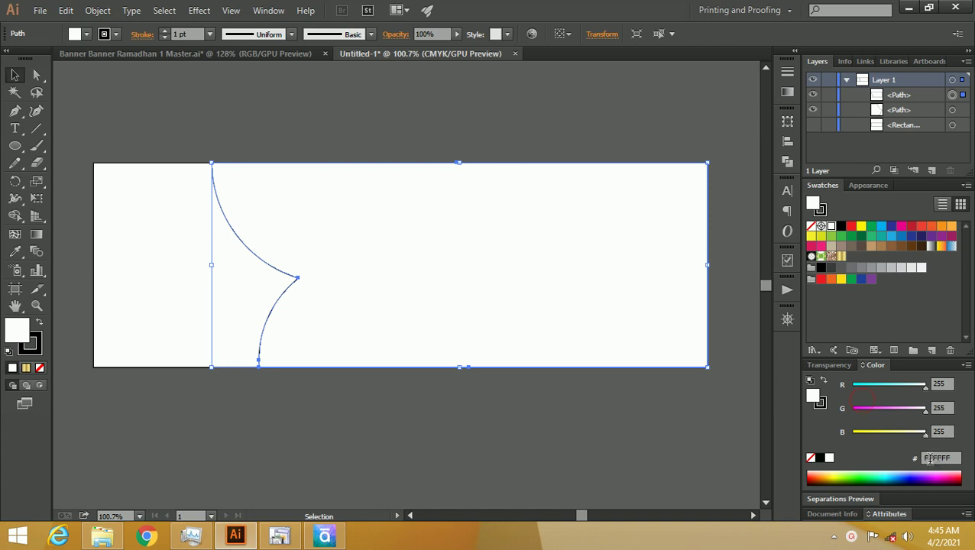
pyautogui.click(911, 478)
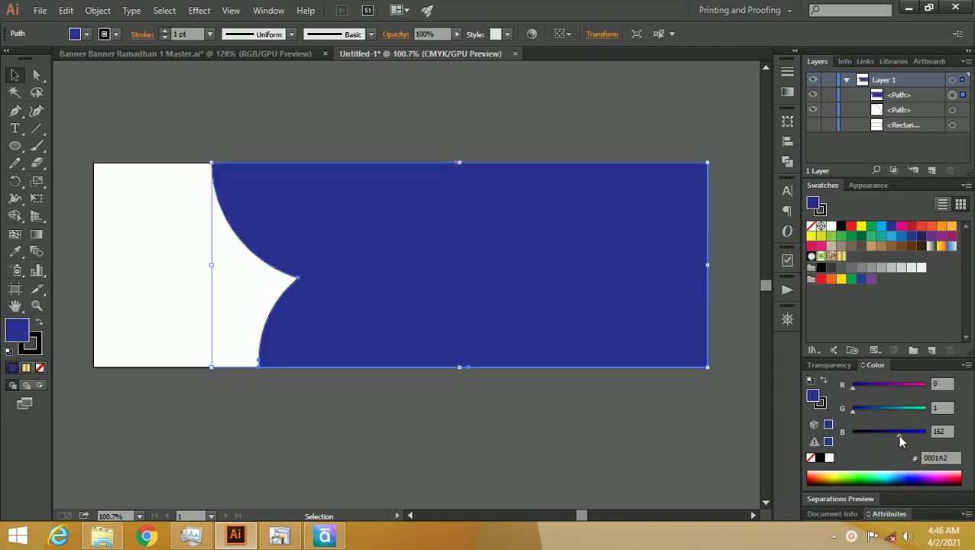
pyautogui.moveTo(899, 434); pyautogui.dragTo(879, 433)
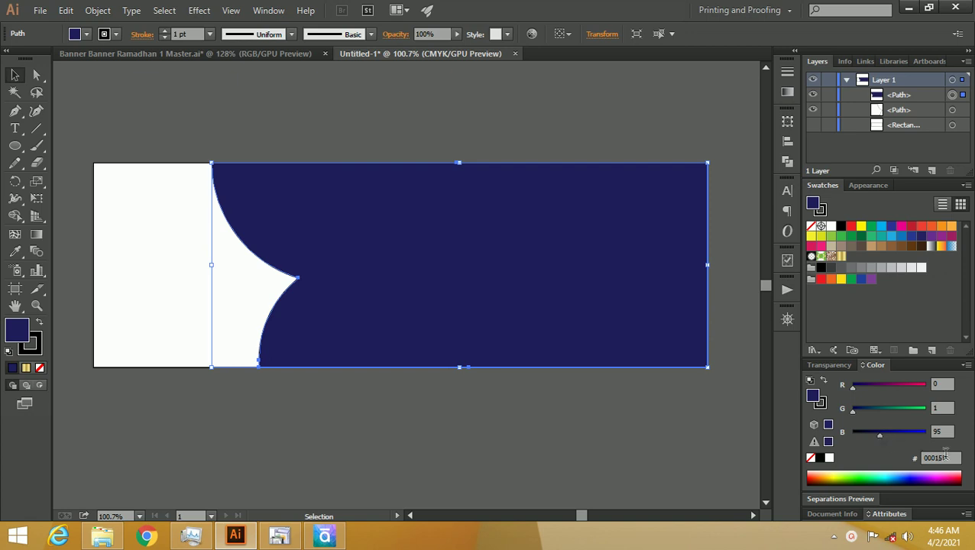
pyautogui.click(944, 457)
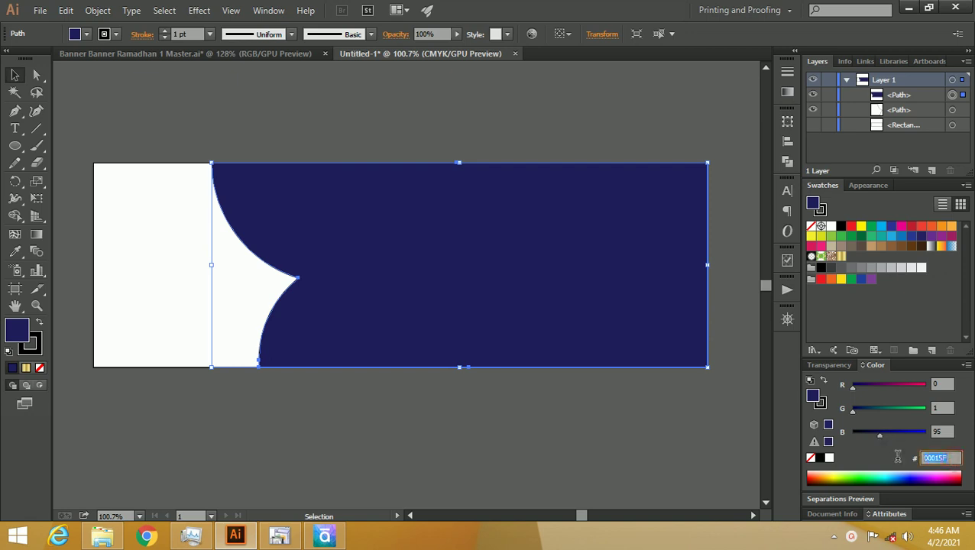
pyautogui.write('141C37')
# Restore the 141C37 navy fill and dock the Color panel below Swatches
pyautogui.moveTo(876, 371); pyautogui.dragTo(708, 237)
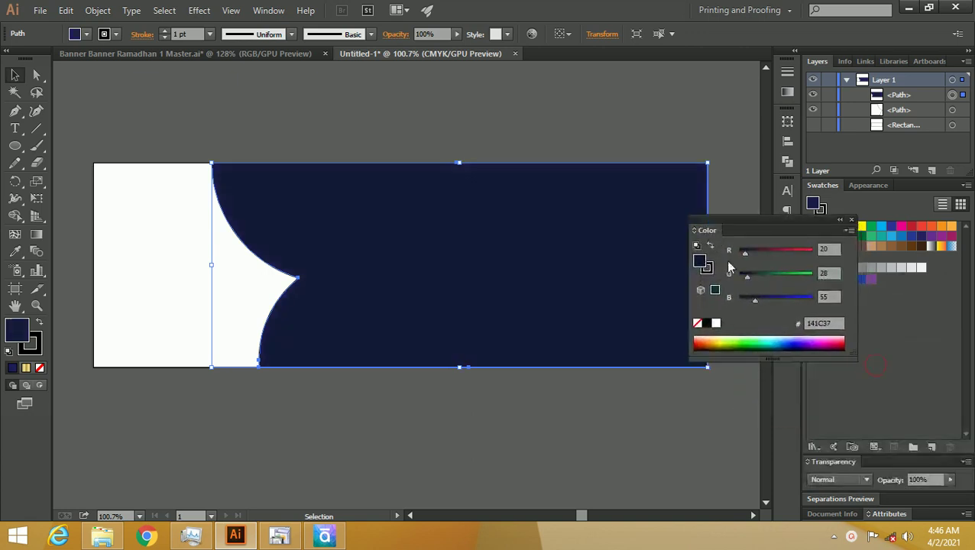
pyautogui.click(829, 321)
pyautogui.moveTo(793, 227); pyautogui.dragTo(850, 255)
pyautogui.moveTo(821, 329); pyautogui.dragTo(830, 330)
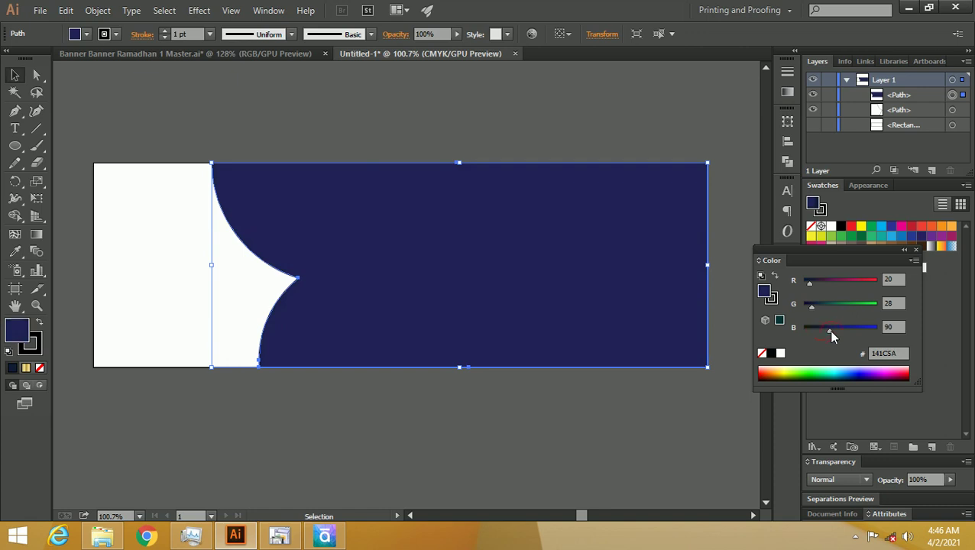
pyautogui.click(881, 352)
pyautogui.write('141C37')
pyautogui.moveTo(784, 260); pyautogui.dragTo(776, 264)
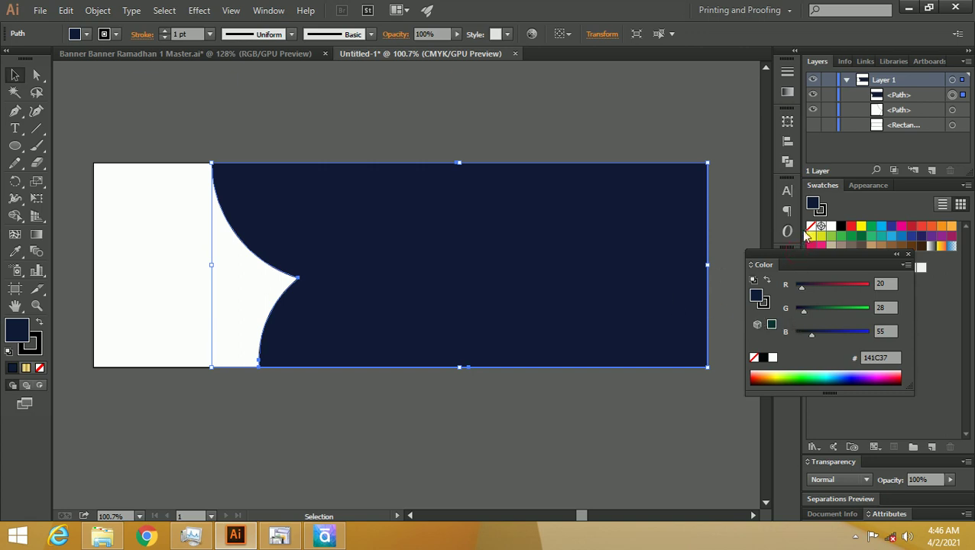
pyautogui.moveTo(815, 259); pyautogui.dragTo(873, 290)
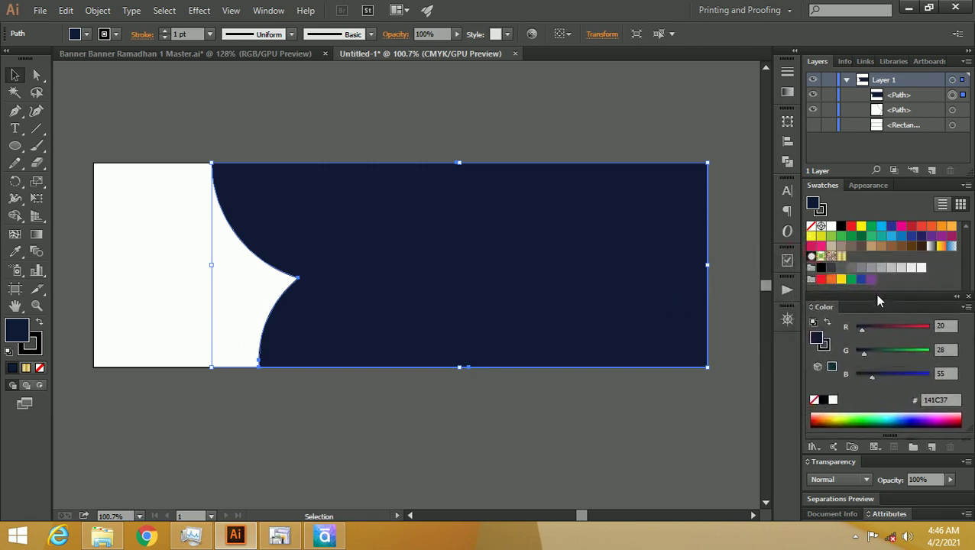
pyautogui.click(787, 91)
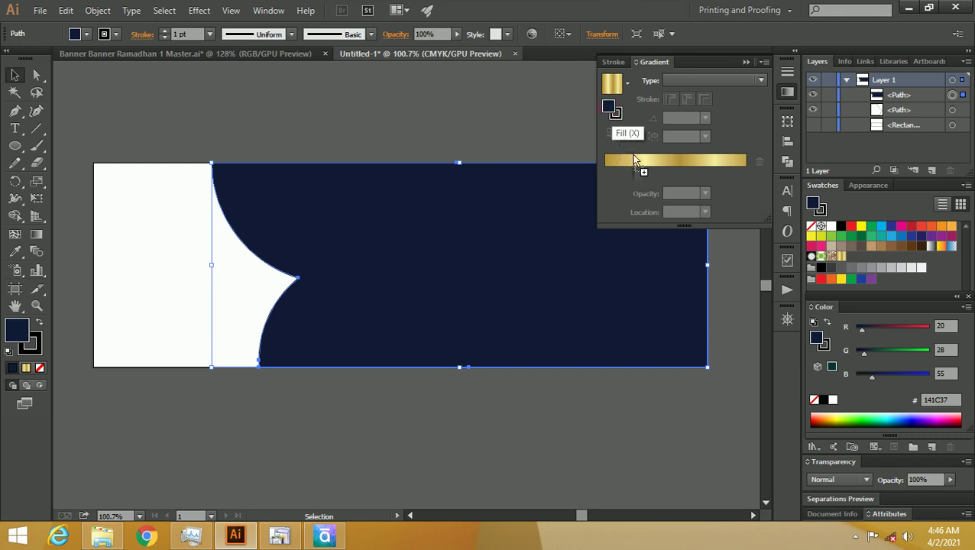
# Apply a White, Black linear gradient and bring the navy fill colour into it
pyautogui.click(670, 84)
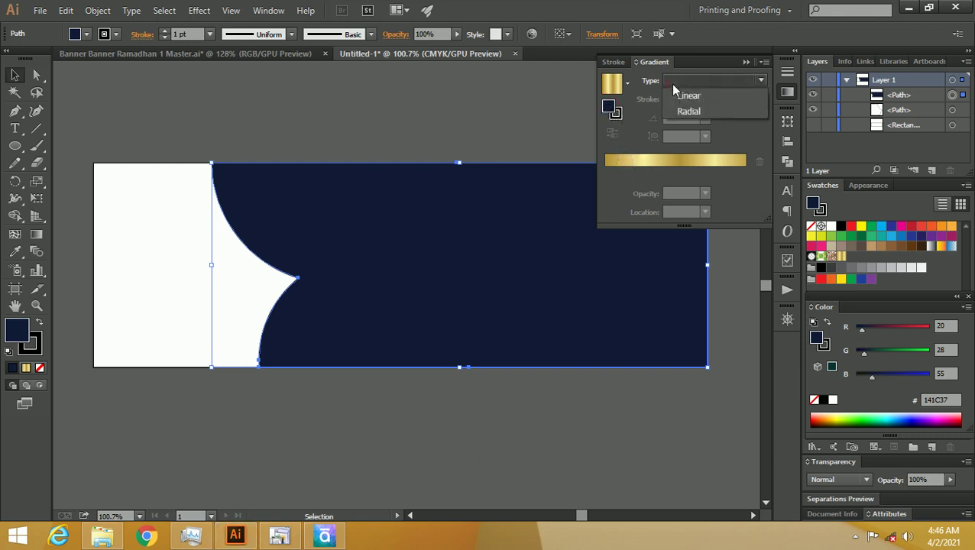
pyautogui.click(627, 84)
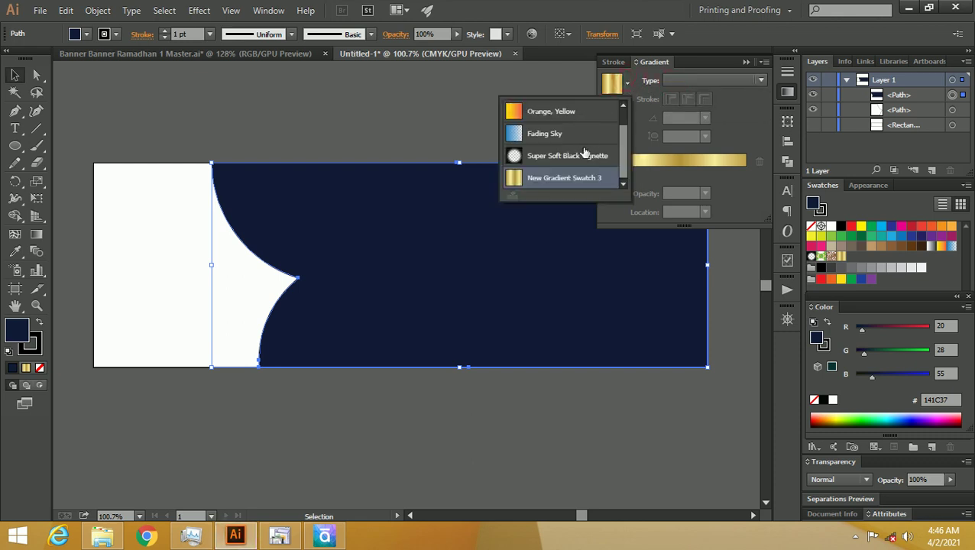
pyautogui.moveTo(624, 151); pyautogui.dragTo(627, 117)
pyautogui.click(599, 111)
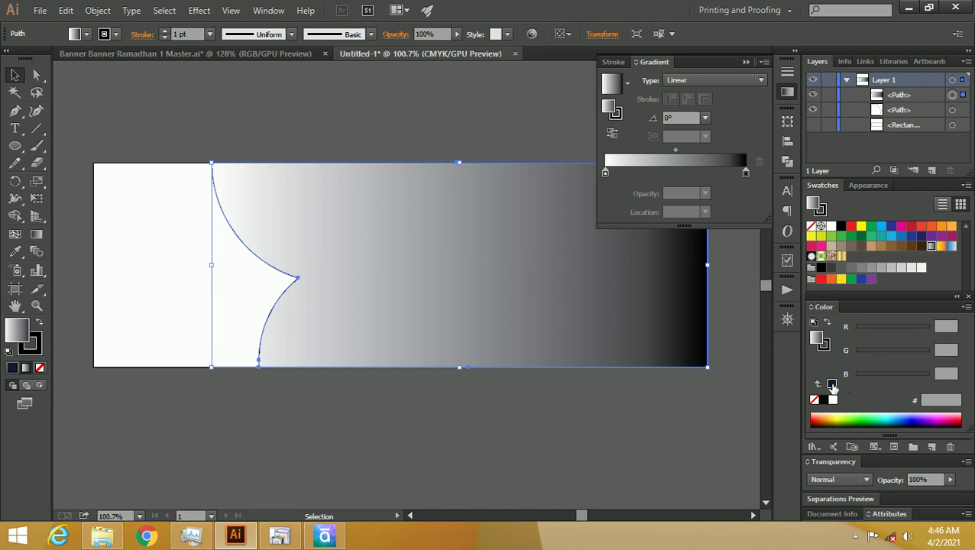
pyautogui.click(832, 384)
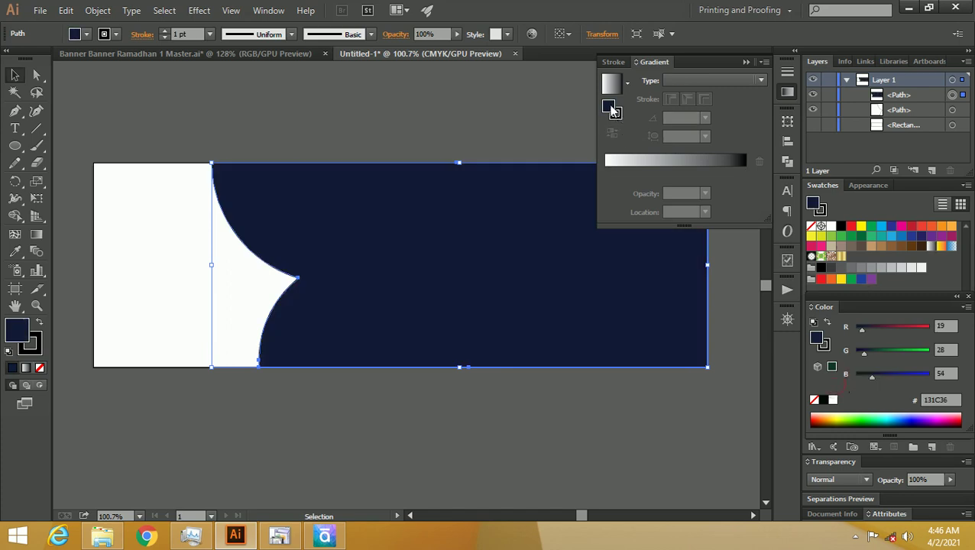
pyautogui.moveTo(613, 111); pyautogui.dragTo(622, 165)
# Rearrange the gradient stops so navy stops sit at the start and end
pyautogui.click(605, 172)
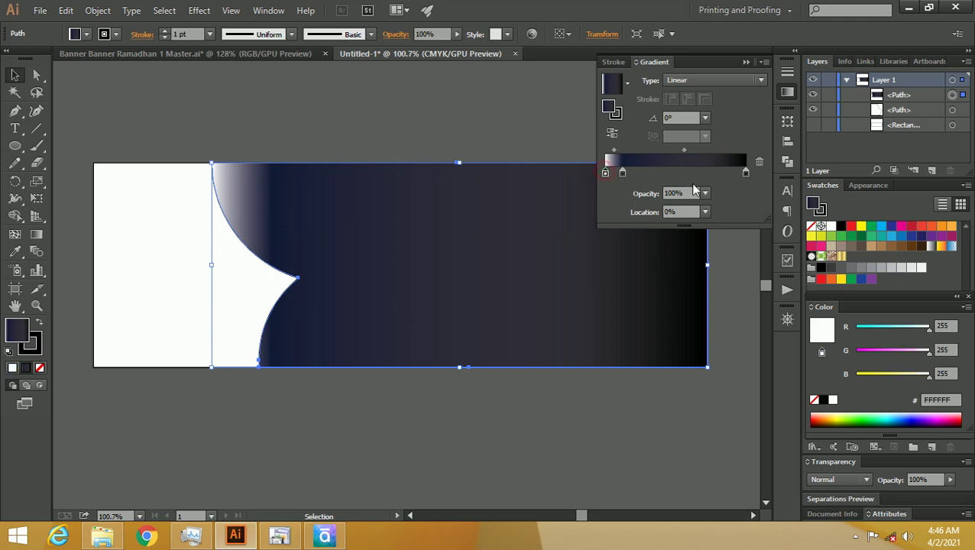
pyautogui.click(758, 161)
pyautogui.moveTo(622, 173); pyautogui.dragTo(695, 174)
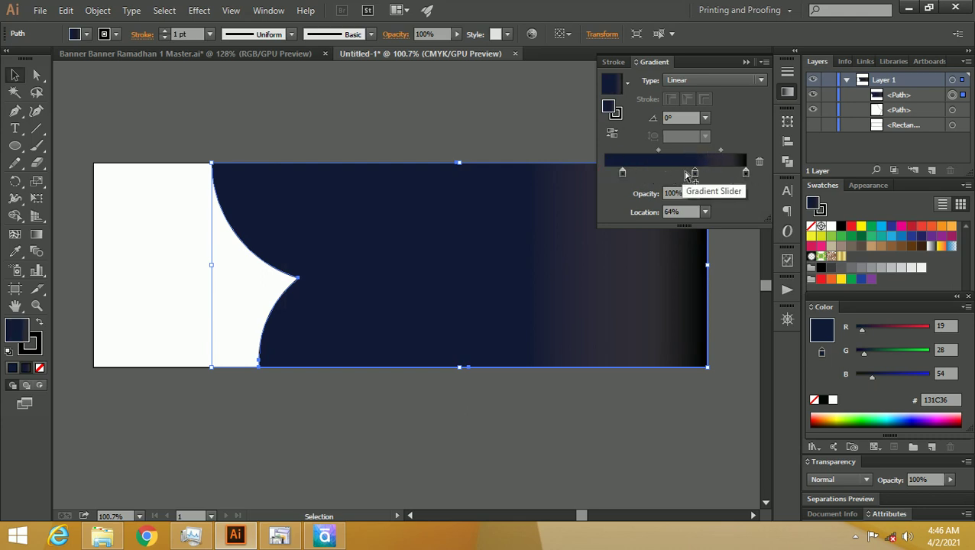
pyautogui.click(745, 173)
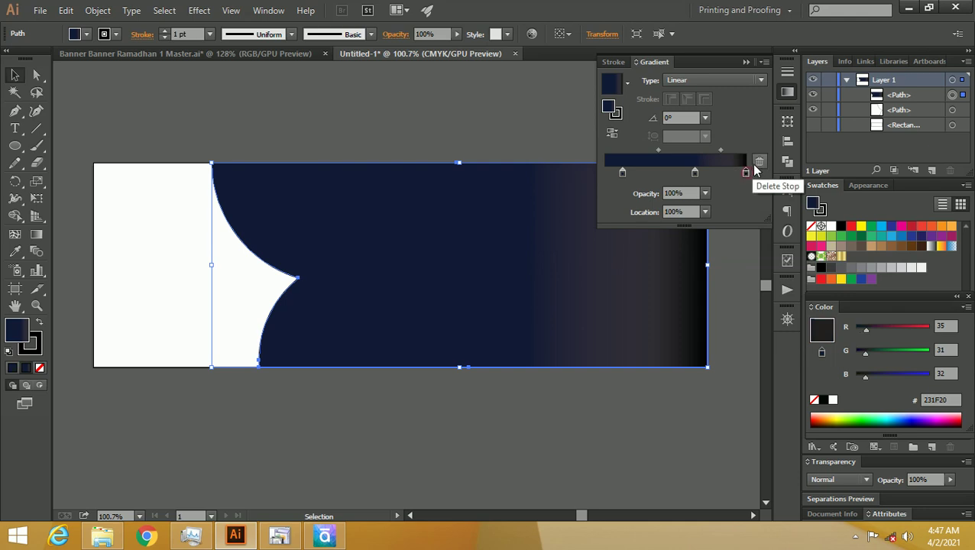
pyautogui.moveTo(695, 173); pyautogui.dragTo(746, 174)
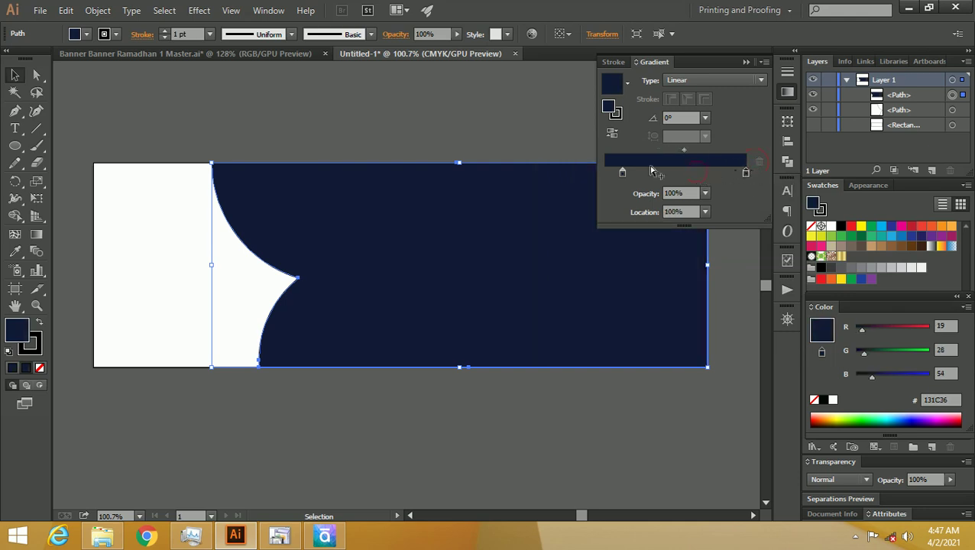
pyautogui.moveTo(622, 173); pyautogui.dragTo(589, 177)
pyautogui.click(746, 175)
# Adjust the end stop's navy, lowering yellow to 34% in CMYK, then deselect
pyautogui.moveTo(872, 376); pyautogui.dragTo(883, 377)
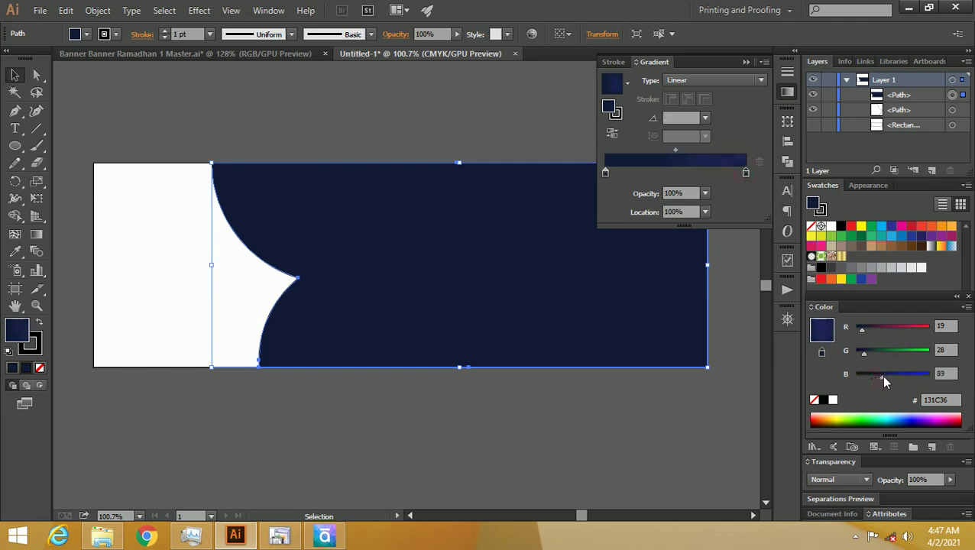
pyautogui.moveTo(884, 376); pyautogui.dragTo(880, 376)
pyautogui.click(966, 308)
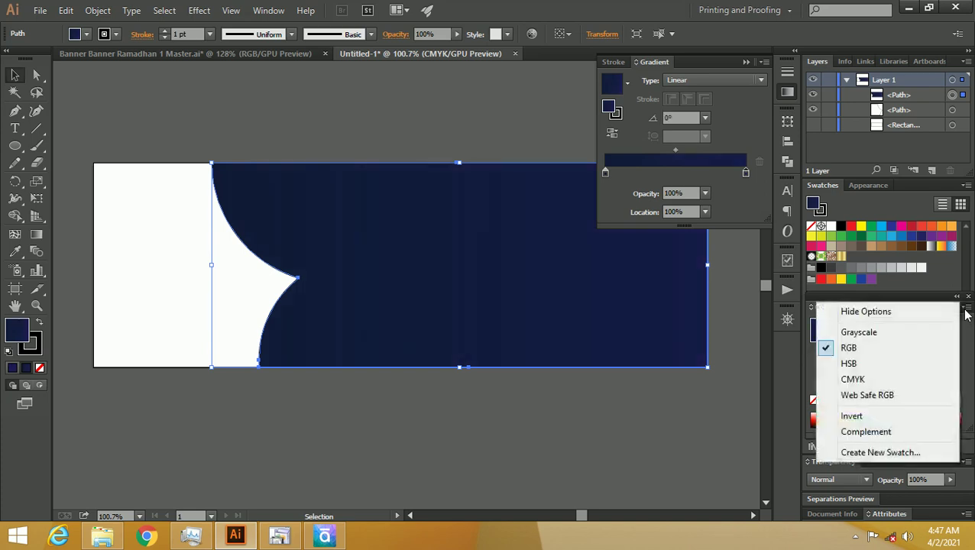
pyautogui.click(872, 380)
pyautogui.moveTo(886, 383); pyautogui.dragTo(885, 383)
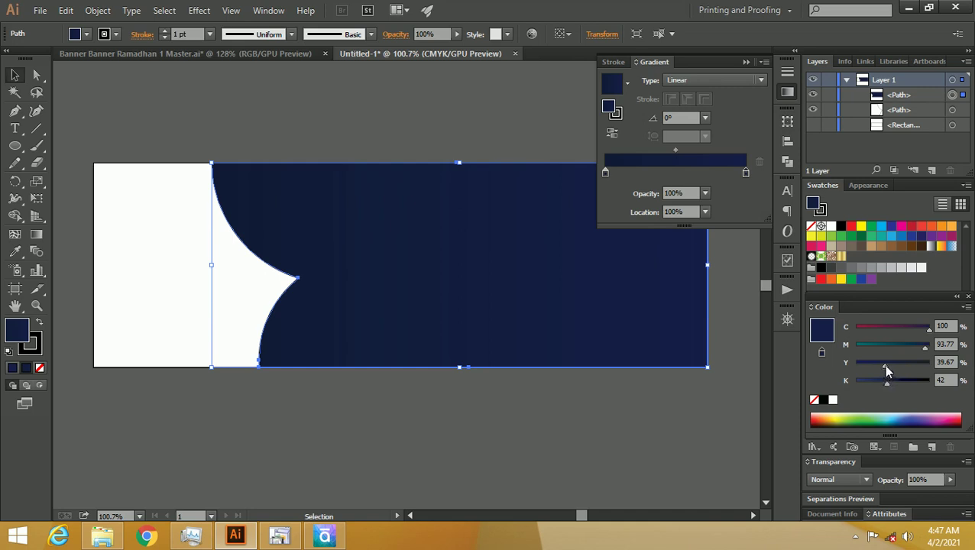
pyautogui.moveTo(885, 366); pyautogui.dragTo(881, 365)
pyautogui.click(398, 116)
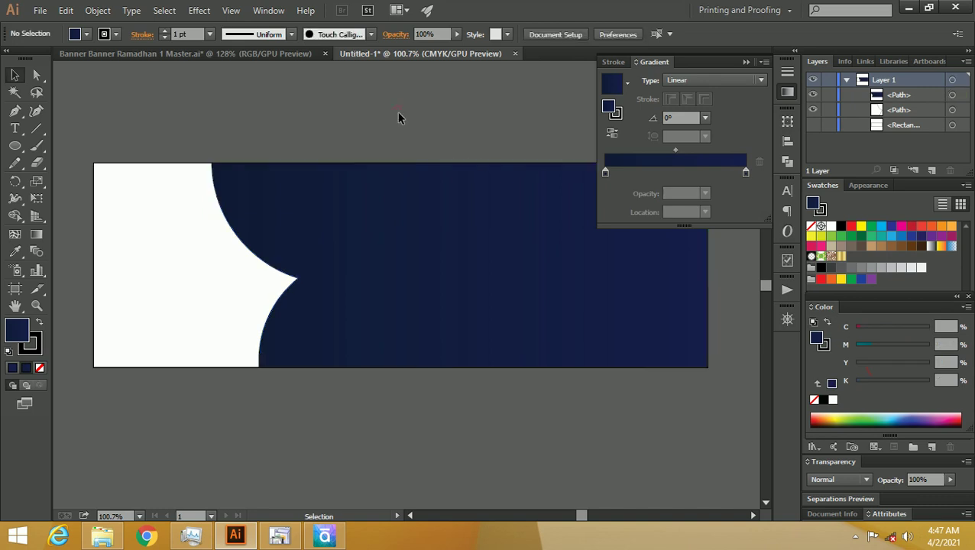
# Set the stroke to None on all banner shapes
pyautogui.moveTo(77, 131)
pyautogui.mouseDown()
pyautogui.moveTo(413, 424)
pyautogui.moveTo(411, 388)
pyautogui.mouseUp()
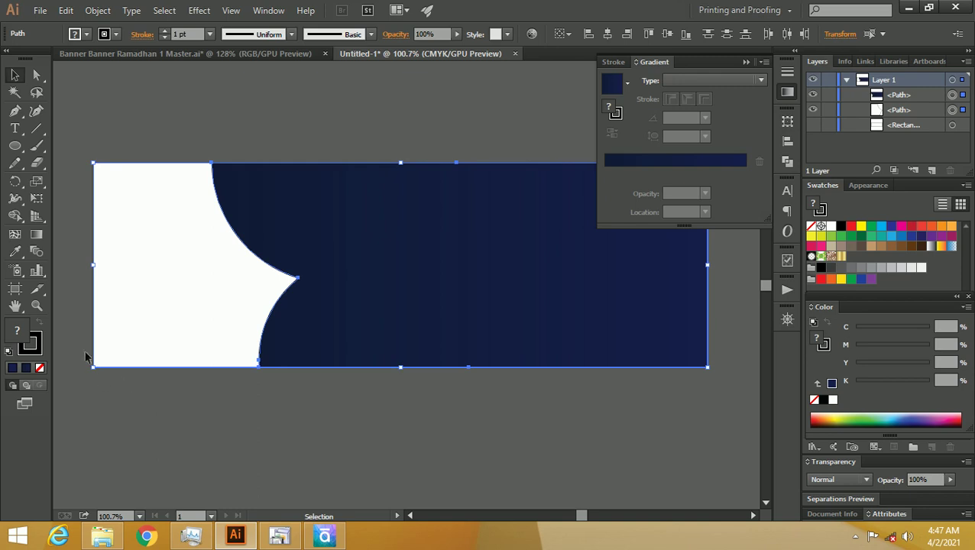
pyautogui.click(35, 350)
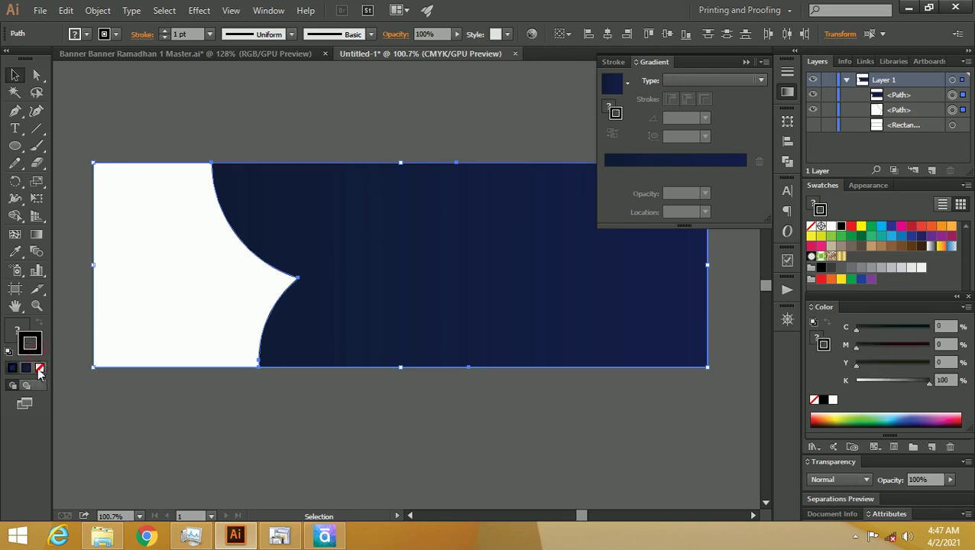
pyautogui.click(40, 369)
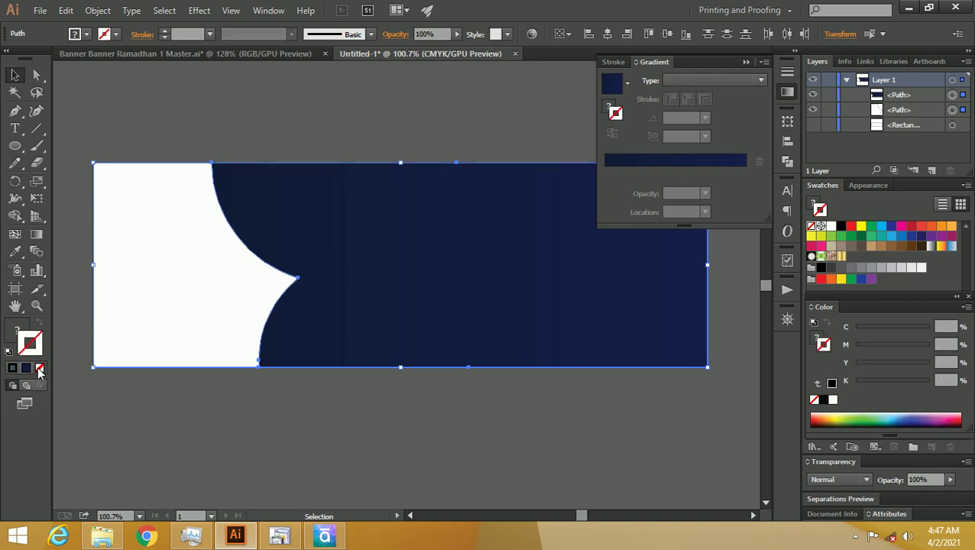
pyautogui.click(189, 438)
# Duplicate the white arch panel in Layers and give the copy a gold gradient stroke
pyautogui.click(194, 327)
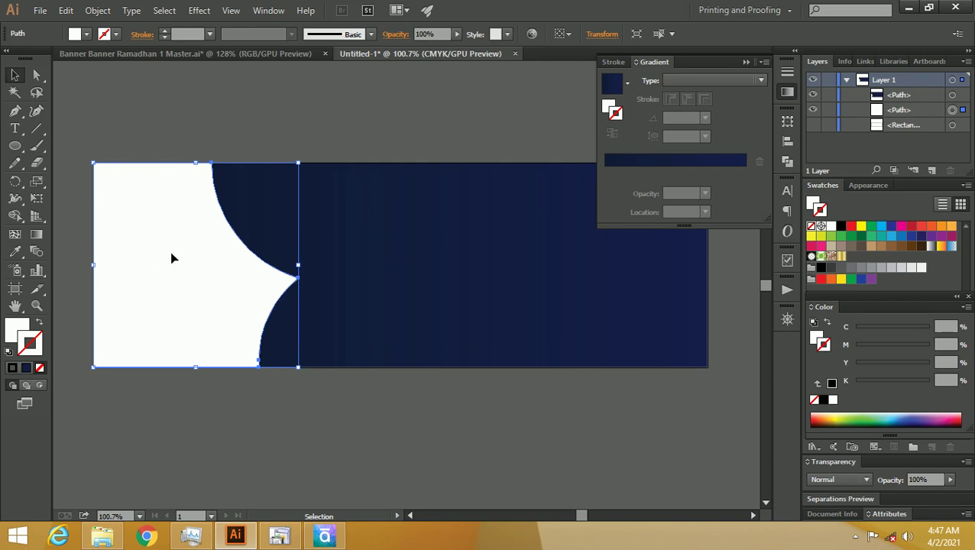
pyautogui.moveTo(901, 111)
pyautogui.mouseDown()
pyautogui.moveTo(920, 115)
pyautogui.moveTo(933, 171)
pyautogui.mouseUp()
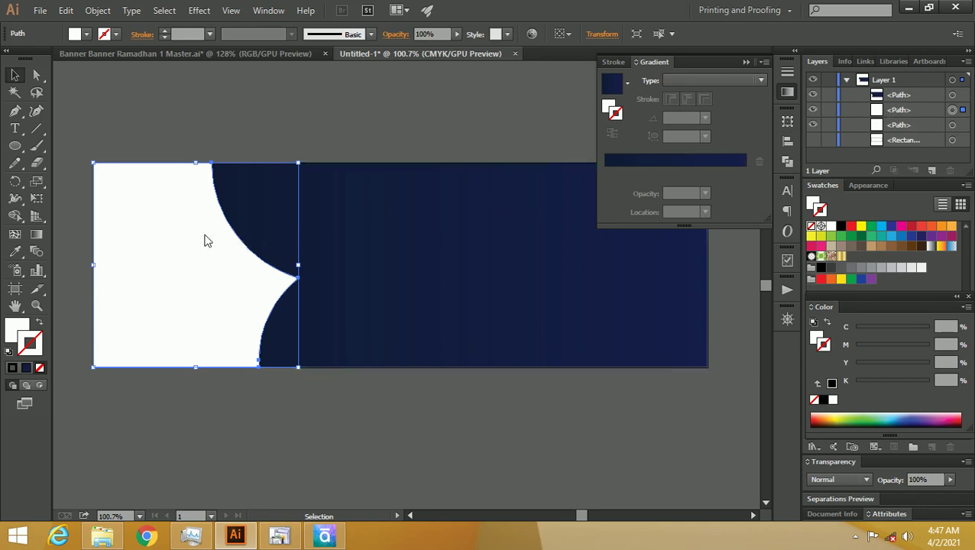
pyautogui.click(841, 257)
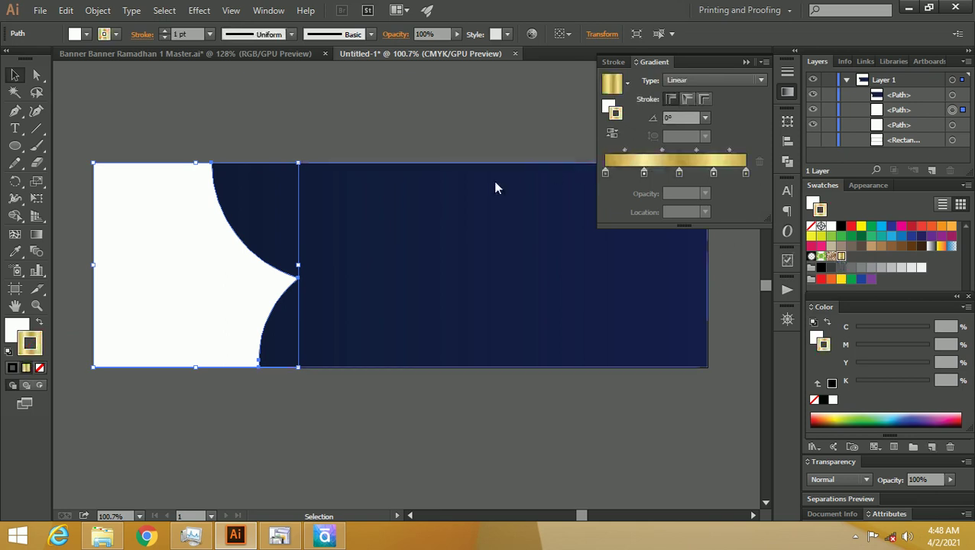
# Nudge the gold-outlined arch copy right and back, then show the Swatches options menu
pyautogui.press('Right')
pyautogui.press('Right')
pyautogui.press('Right')
pyautogui.press('Right')
pyautogui.press('Right')
pyautogui.press('Right')
pyautogui.press('Right')
pyautogui.press('Right')
pyautogui.press('Right')
pyautogui.press('Right')
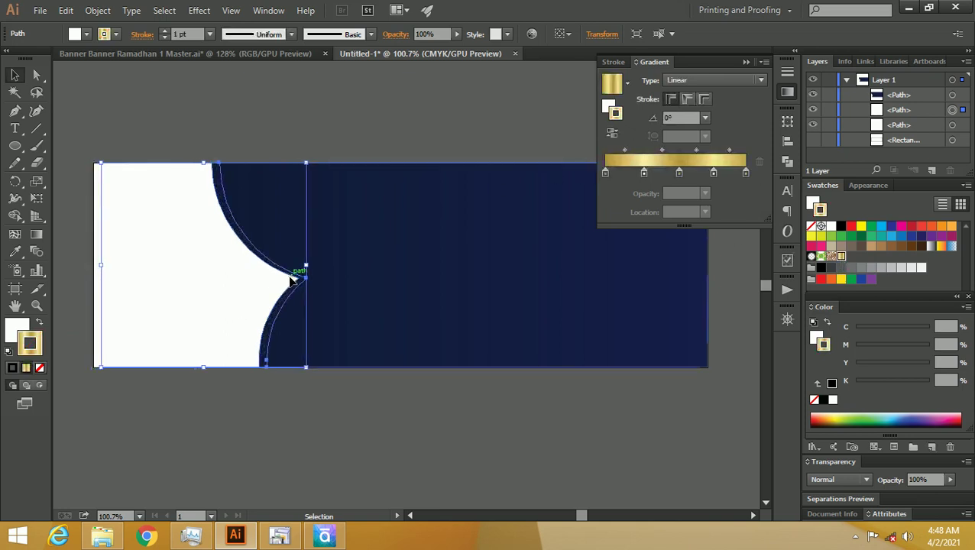
pyautogui.press('Left')
pyautogui.press('Left')
pyautogui.press('Left')
pyautogui.press('Left')
pyautogui.press('Left')
pyautogui.press('Left')
pyautogui.press('Left')
pyautogui.press('Left')
pyautogui.press('Left')
pyautogui.press('Left')
pyautogui.press('Left')
pyautogui.press('Left')
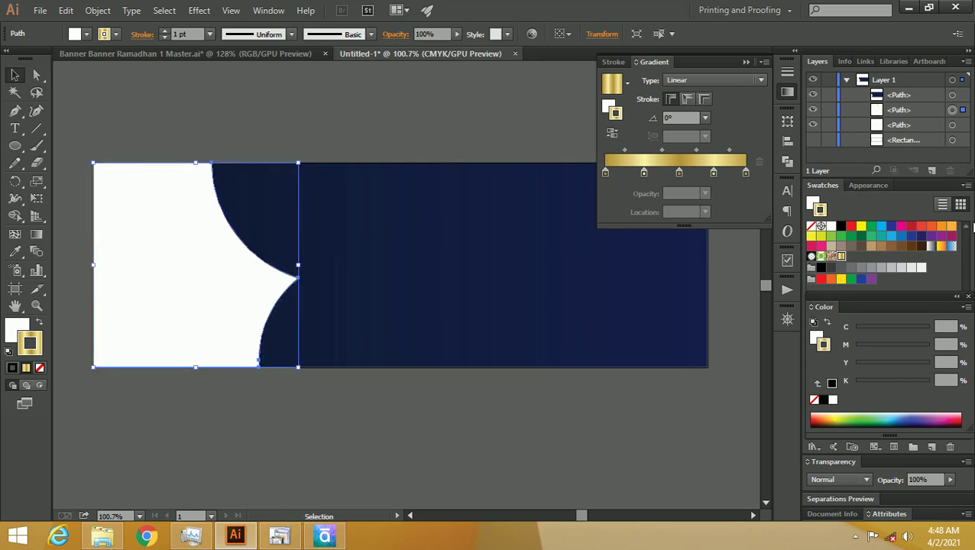
pyautogui.click(967, 186)
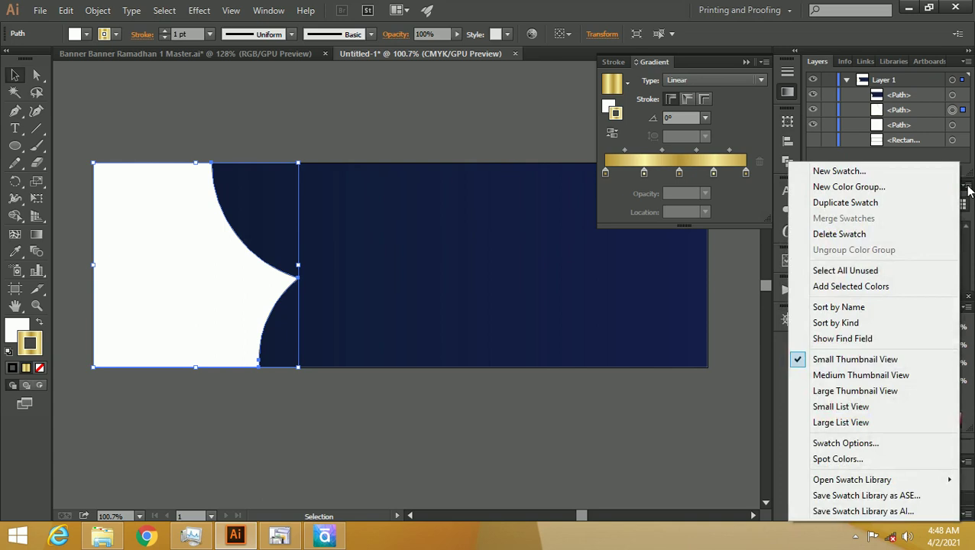
pyautogui.moveTo(853, 480)
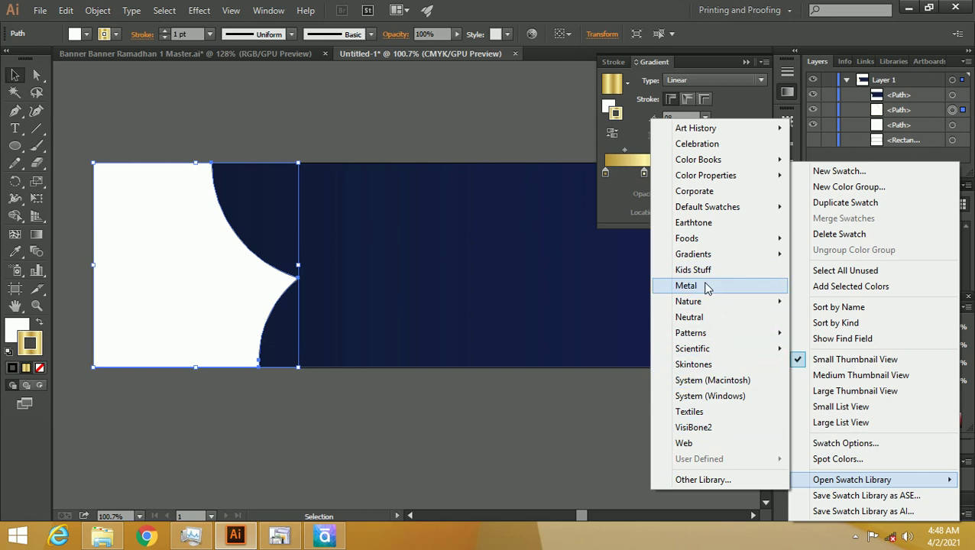
# Open the Metal swatch library, add and remove a gradient stop, and park the panel aside
pyautogui.click(706, 287)
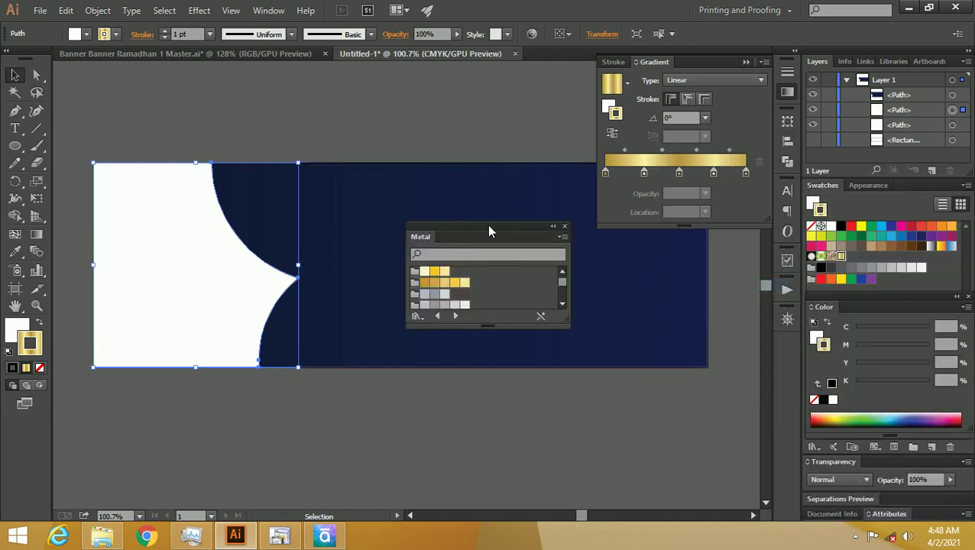
pyautogui.moveTo(490, 326); pyautogui.dragTo(489, 379)
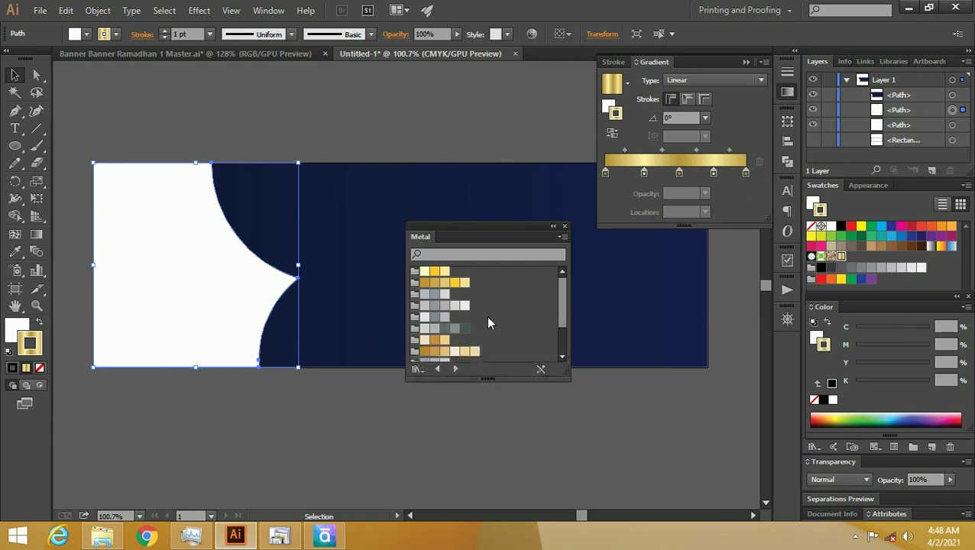
pyautogui.moveTo(481, 243); pyautogui.dragTo(509, 228)
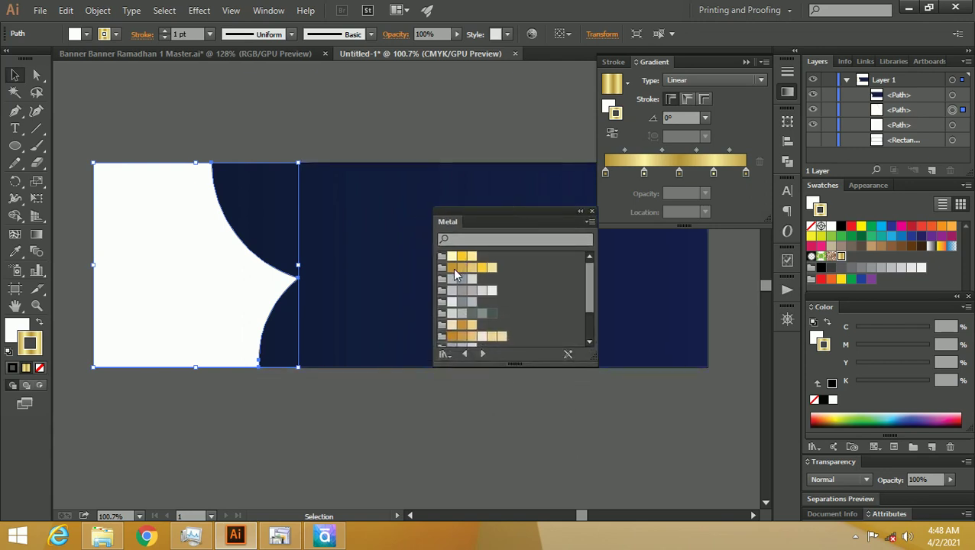
pyautogui.moveTo(453, 269); pyautogui.dragTo(632, 170)
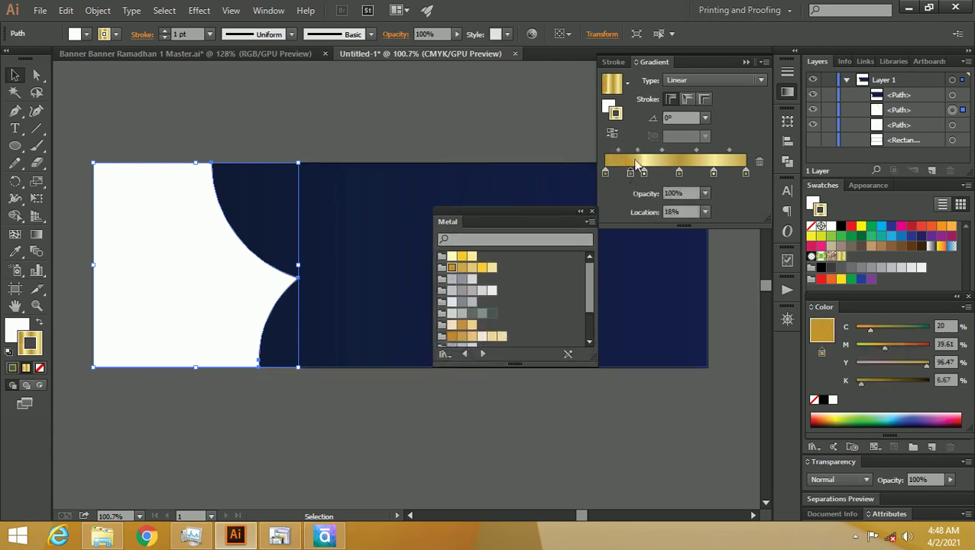
pyautogui.click(758, 162)
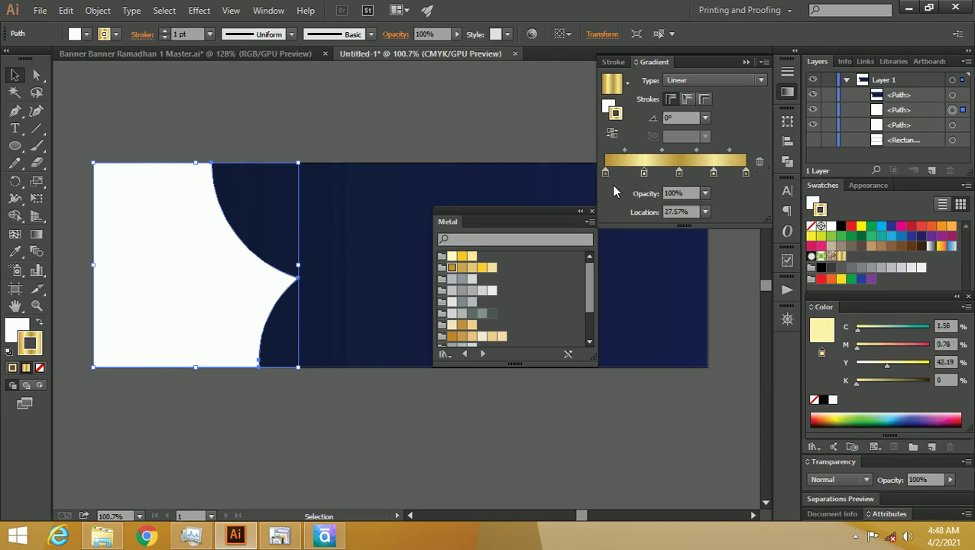
pyautogui.moveTo(512, 212); pyautogui.dragTo(525, 91)
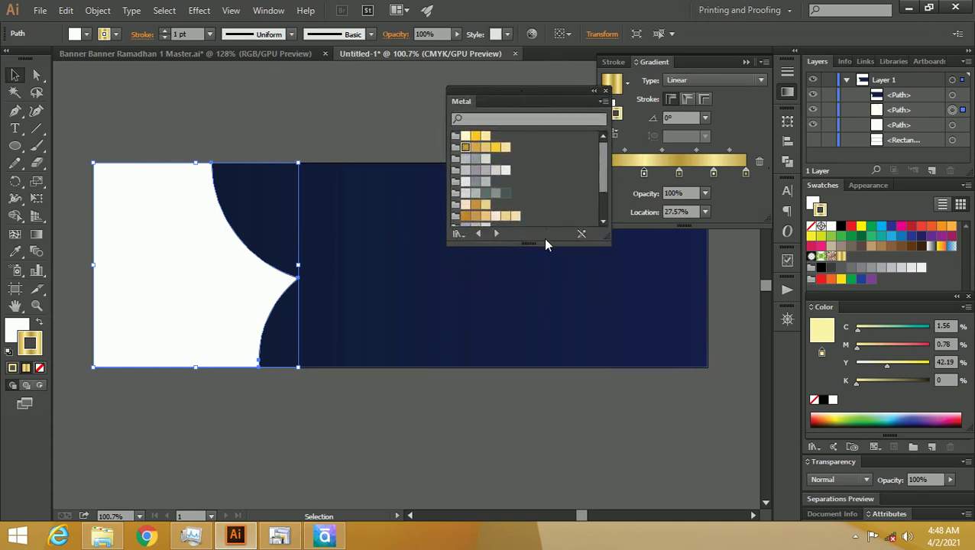
pyautogui.moveTo(546, 243); pyautogui.dragTo(545, 223)
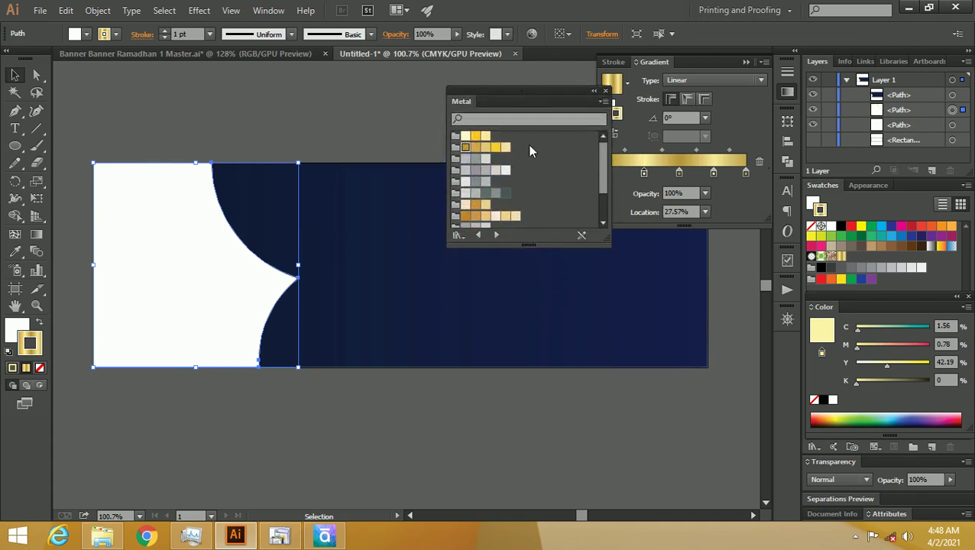
pyautogui.moveTo(557, 89); pyautogui.dragTo(511, 89)
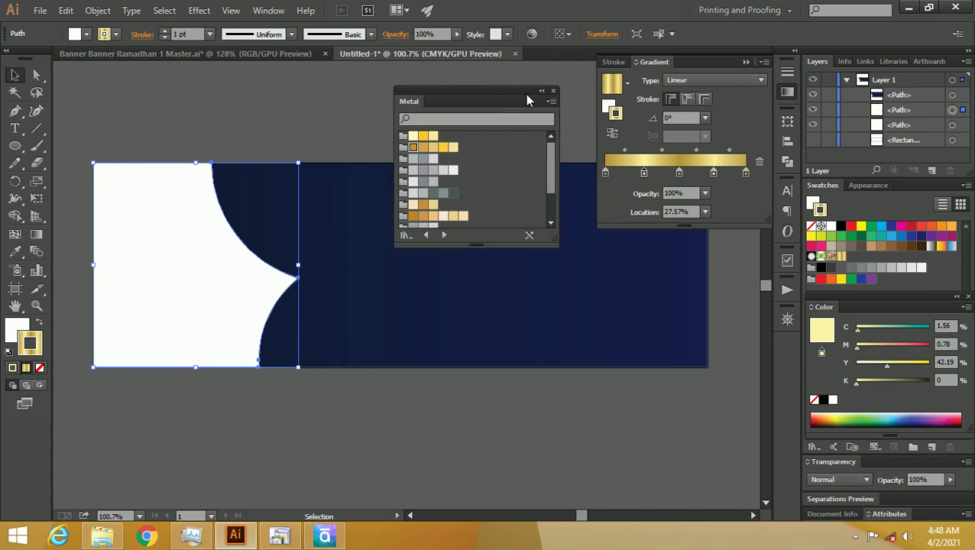
pyautogui.moveTo(529, 98); pyautogui.dragTo(726, 330)
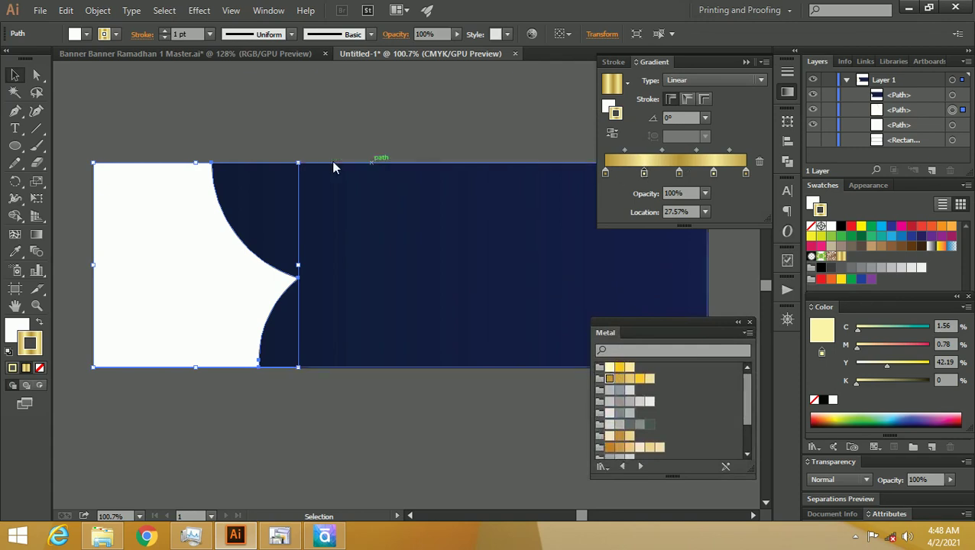
# Move the navy shape below the white arch panels in the Layers stack
pyautogui.click(264, 123)
pyautogui.moveTo(195, 198); pyautogui.dragTo(312, 183)
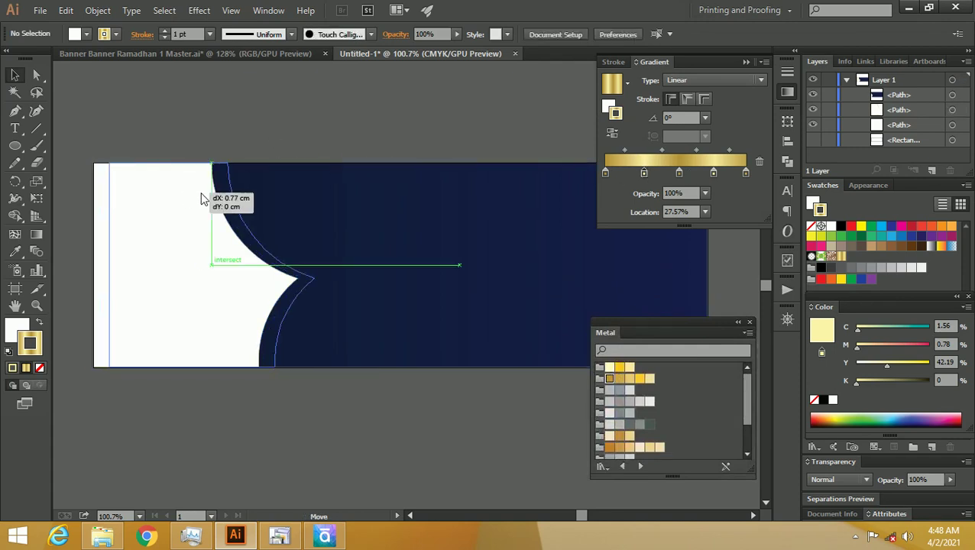
pyautogui.hotkey('ctrl', 'z')
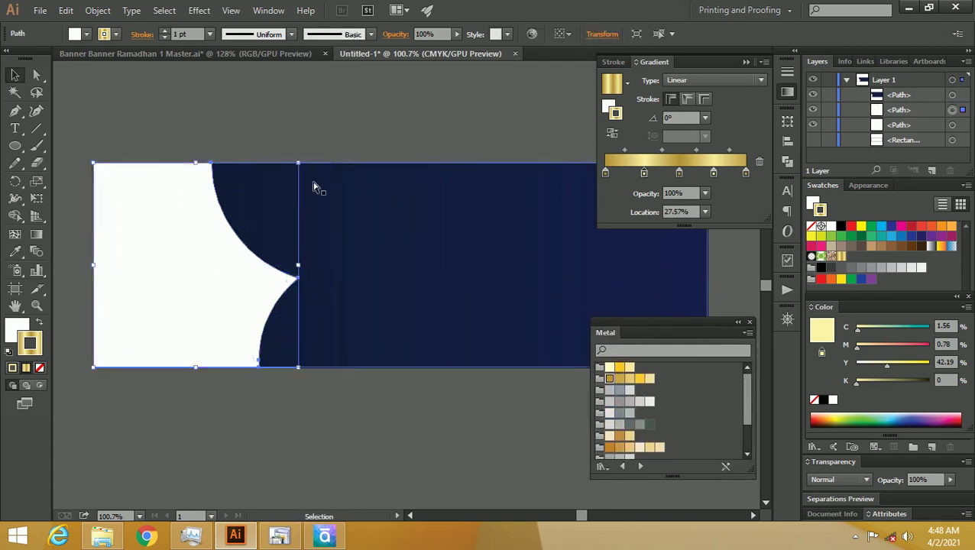
pyautogui.click(351, 148)
pyautogui.click(326, 233)
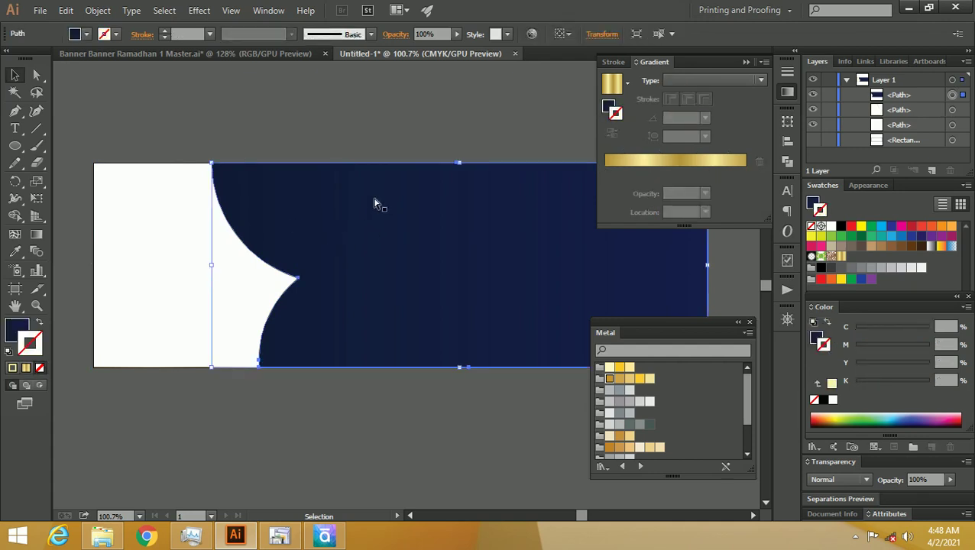
pyautogui.moveTo(914, 97); pyautogui.dragTo(919, 136)
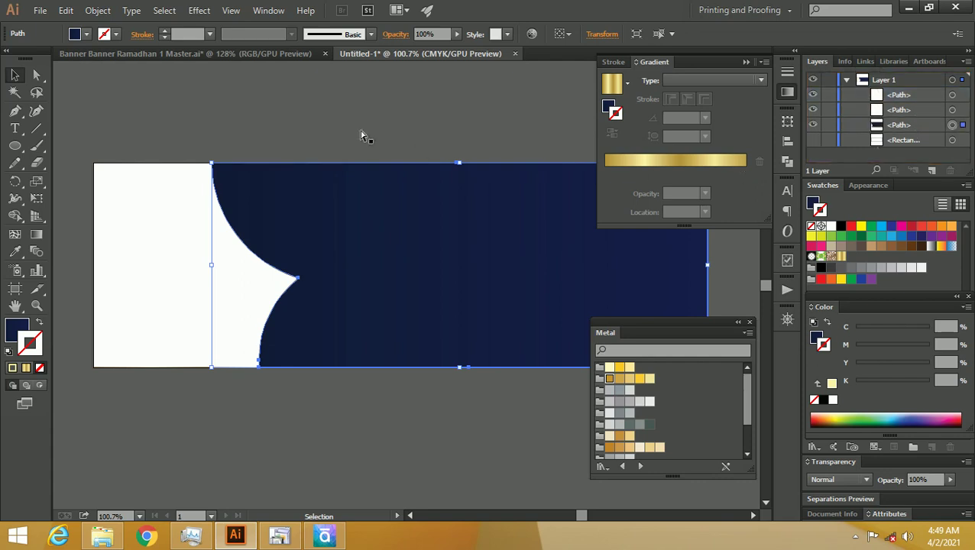
# Reselect the white arch panel and apply the gold gradient to its outline
pyautogui.click(380, 116)
pyautogui.moveTo(203, 213); pyautogui.dragTo(161, 214)
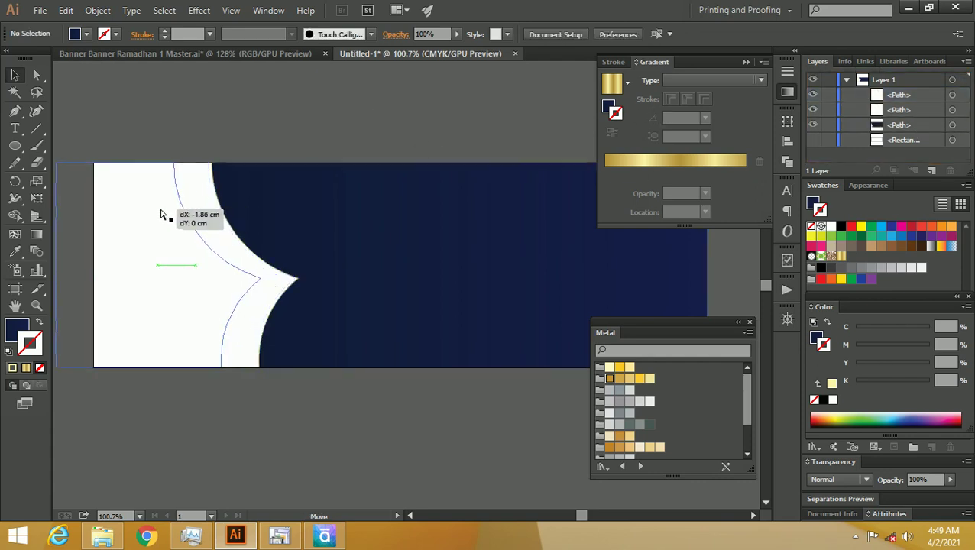
pyautogui.moveTo(209, 192); pyautogui.dragTo(250, 192)
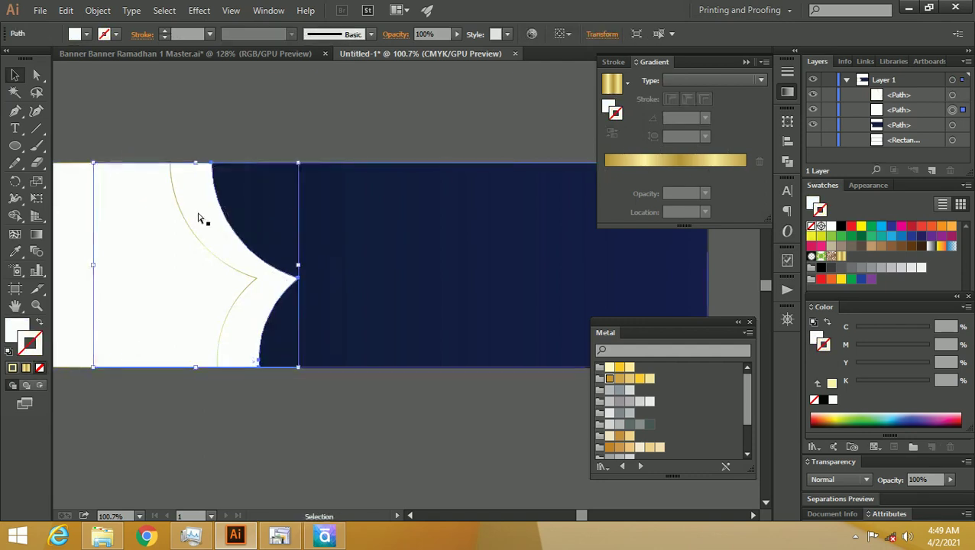
pyautogui.click(626, 161)
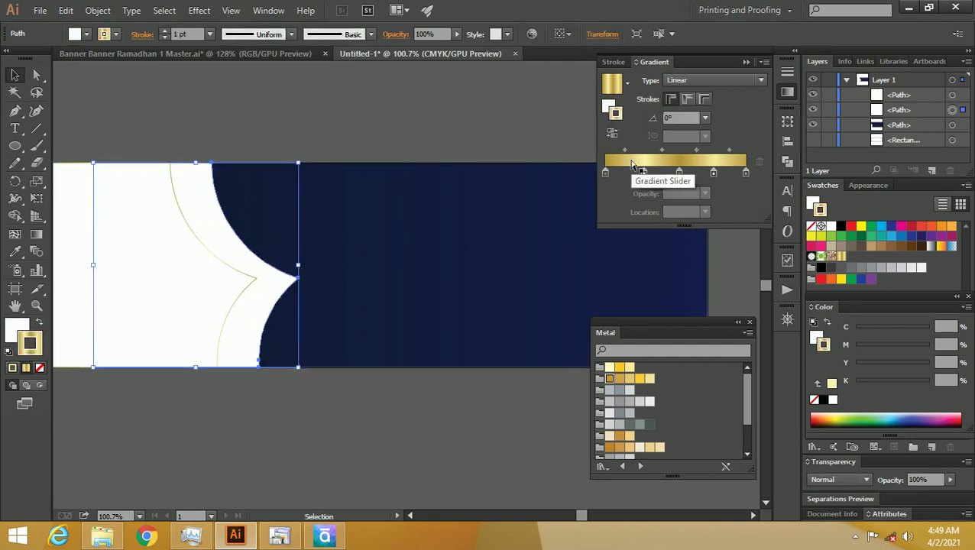
# Remove the arch copy's stroke and fill it with the gold gradient
pyautogui.click(23, 329)
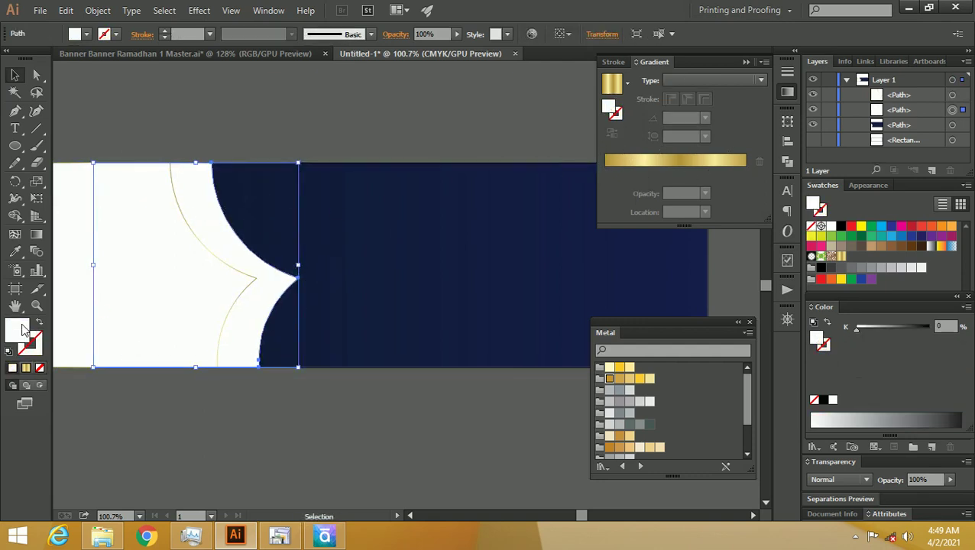
pyautogui.click(622, 164)
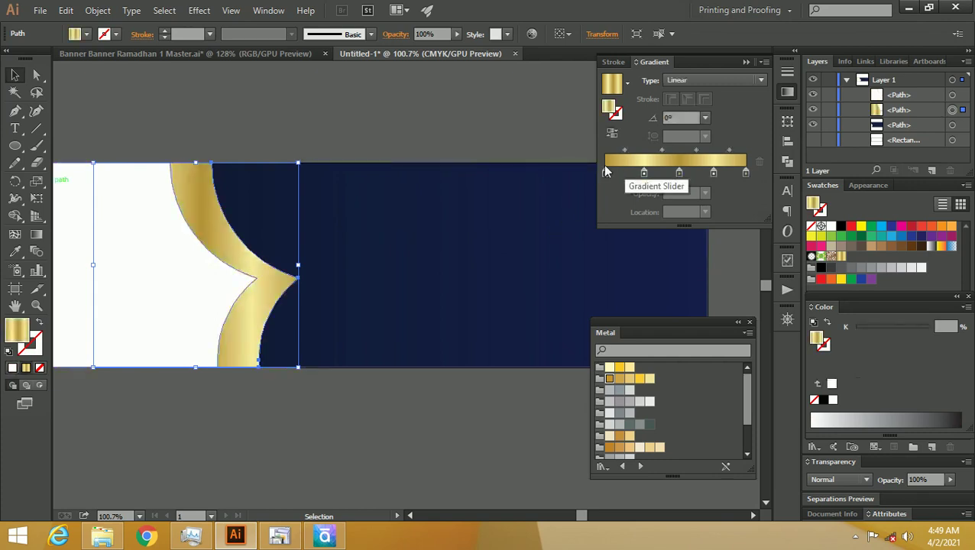
pyautogui.click(309, 157)
pyautogui.click(180, 243)
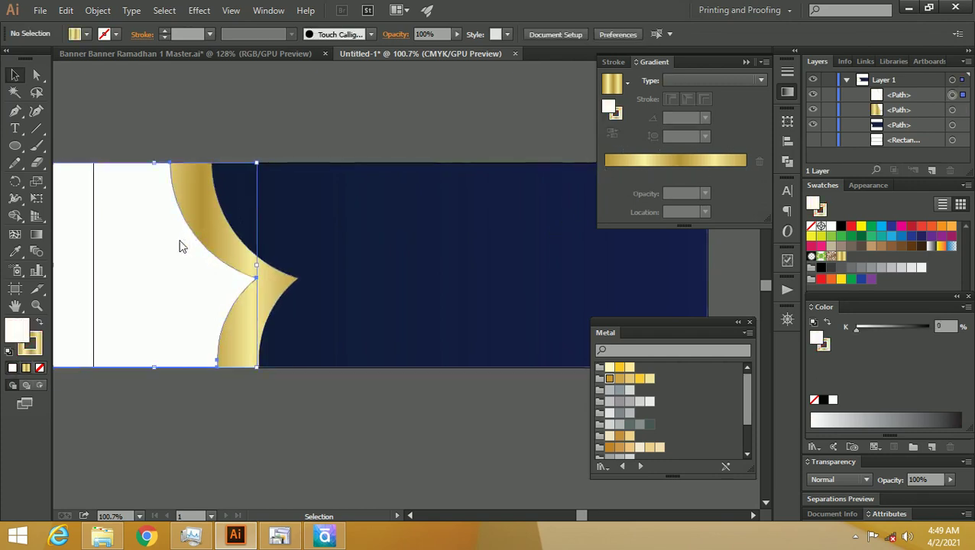
# Align the white arch panel to the artboard's left edge and zoom in on the border
pyautogui.click(562, 33)
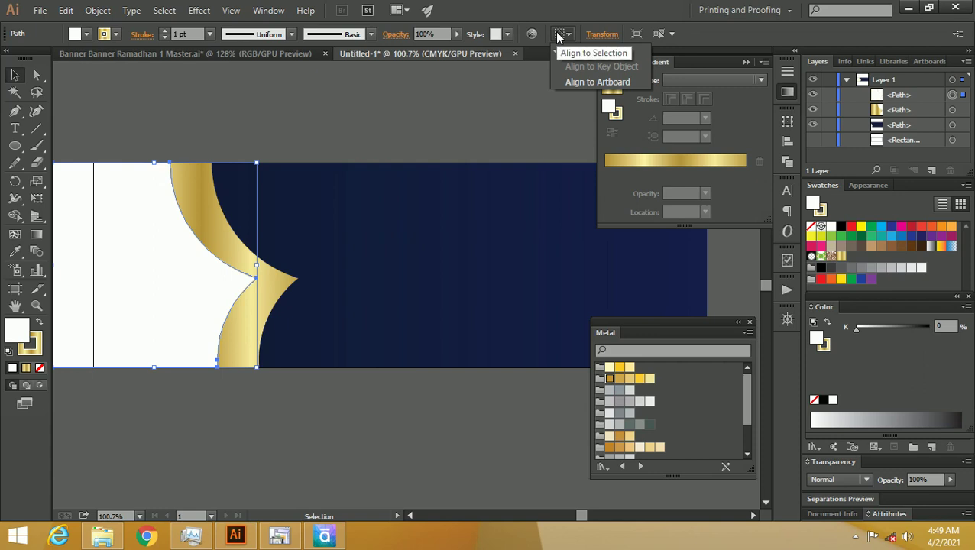
pyautogui.click(576, 83)
pyautogui.click(533, 96)
pyautogui.click(151, 231)
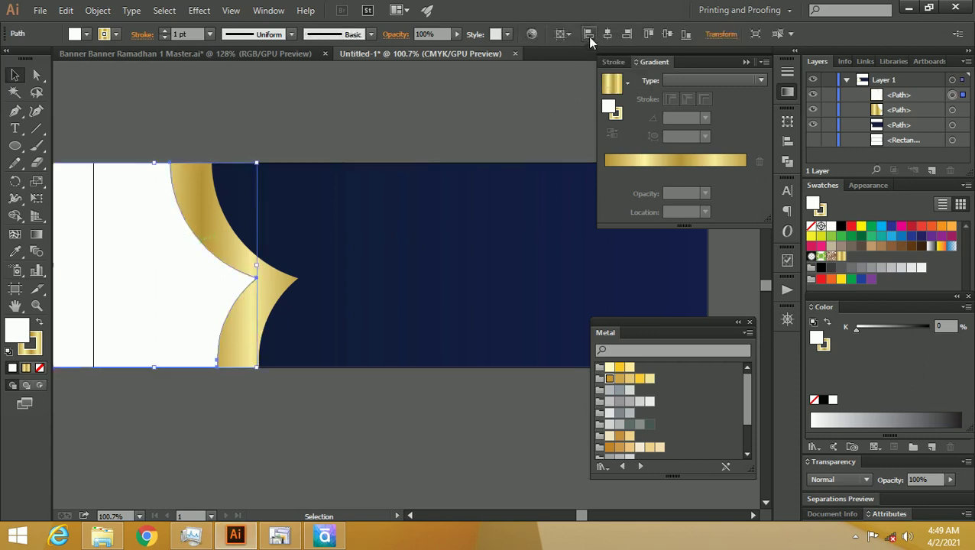
pyautogui.click(590, 35)
pyautogui.click(333, 126)
pyautogui.moveTo(229, 206)
pyautogui.mouseDown()
pyautogui.moveTo(196, 205)
pyautogui.moveTo(279, 209)
pyautogui.moveTo(340, 177)
pyautogui.moveTo(336, 154)
pyautogui.mouseUp()
pyautogui.hotkey('ctrl', 'space')
# Move the white panel left to reveal the gold arch shape and select it
pyautogui.click(15, 75)
pyautogui.click(118, 74)
pyautogui.moveTo(251, 137); pyautogui.dragTo(197, 141)
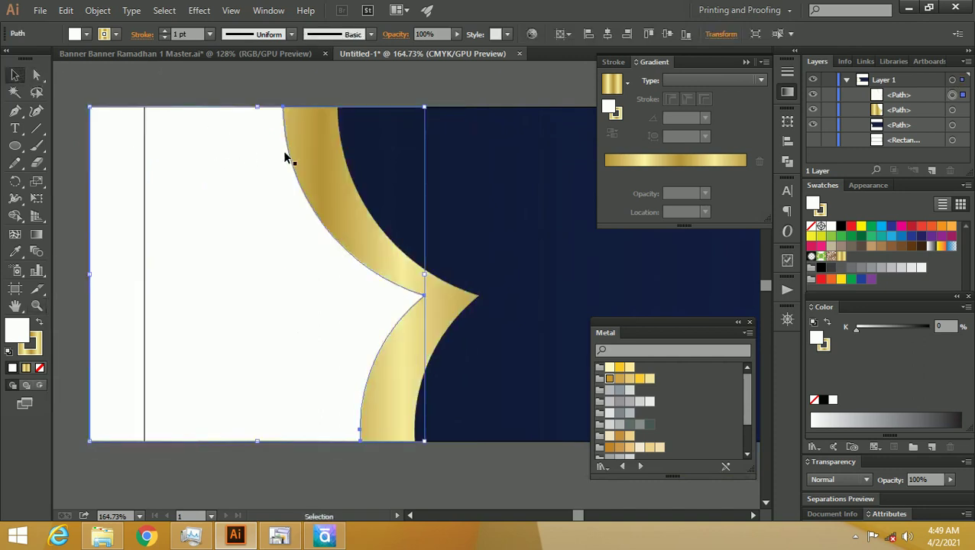
pyautogui.click(327, 145)
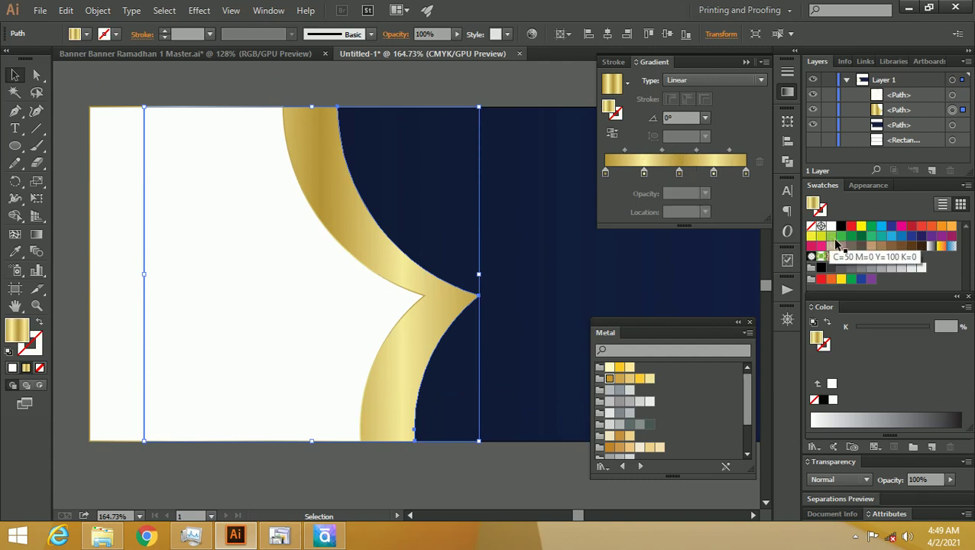
# Show the gold shape in the Appearance panel, dock Color, and open the effects list
pyautogui.click(868, 186)
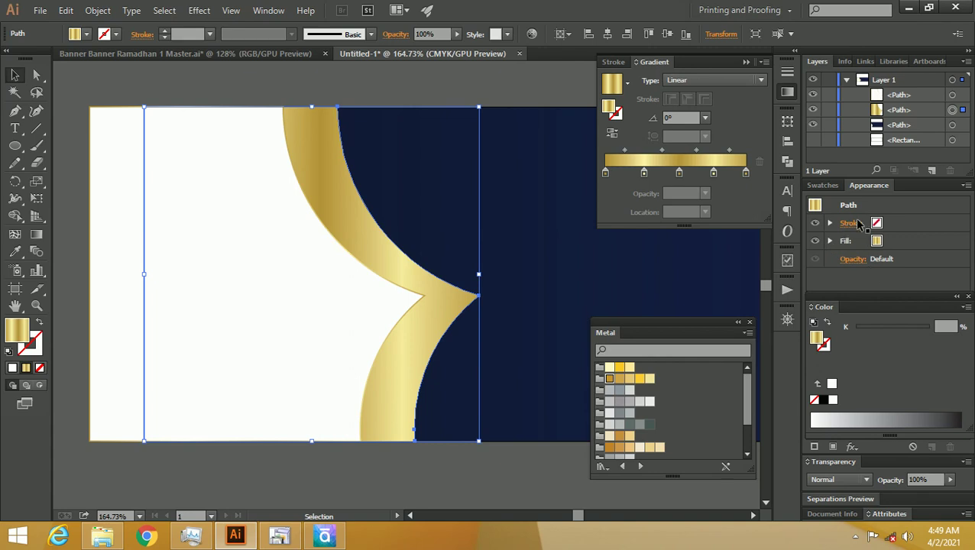
pyautogui.moveTo(883, 298)
pyautogui.mouseDown()
pyautogui.moveTo(885, 319)
pyautogui.moveTo(919, 199)
pyautogui.mouseUp()
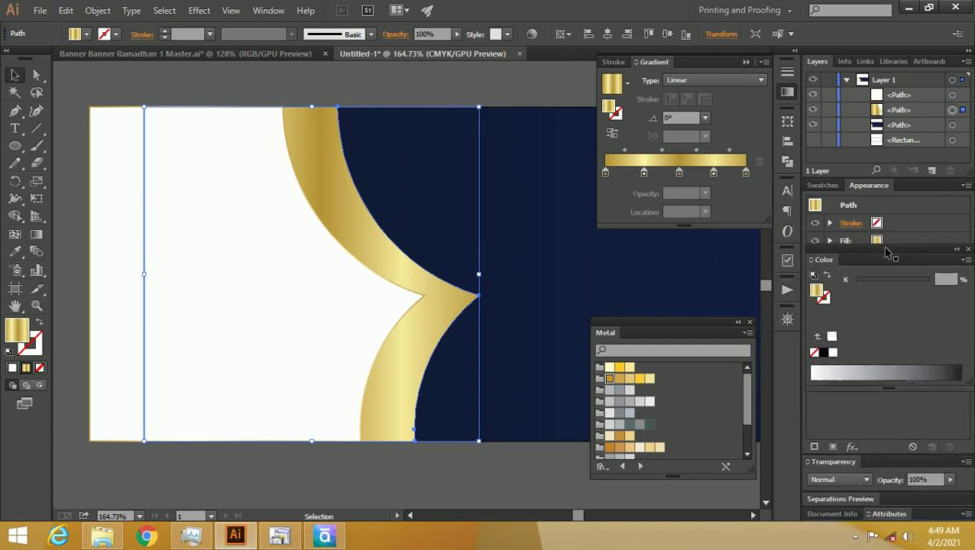
pyautogui.moveTo(919, 199); pyautogui.dragTo(917, 192)
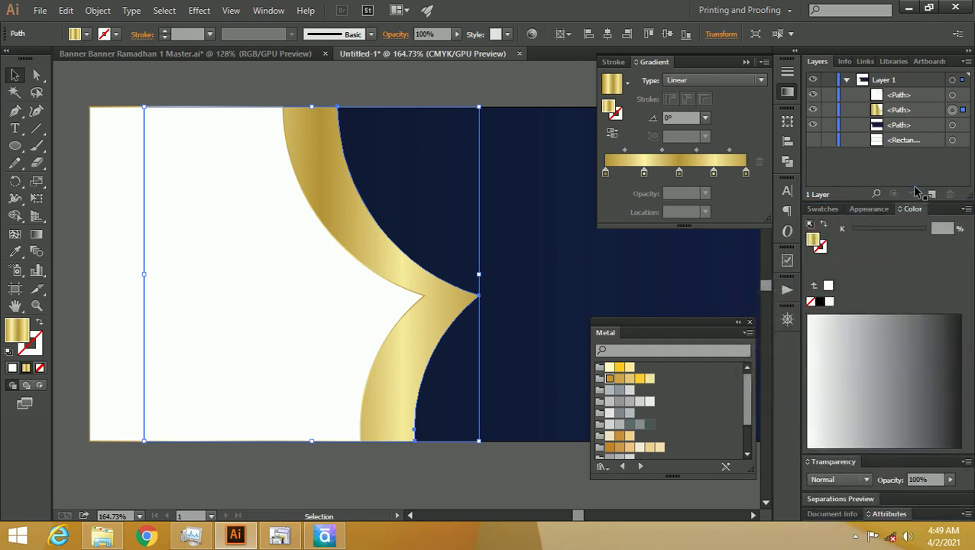
pyautogui.click(866, 210)
pyautogui.click(850, 446)
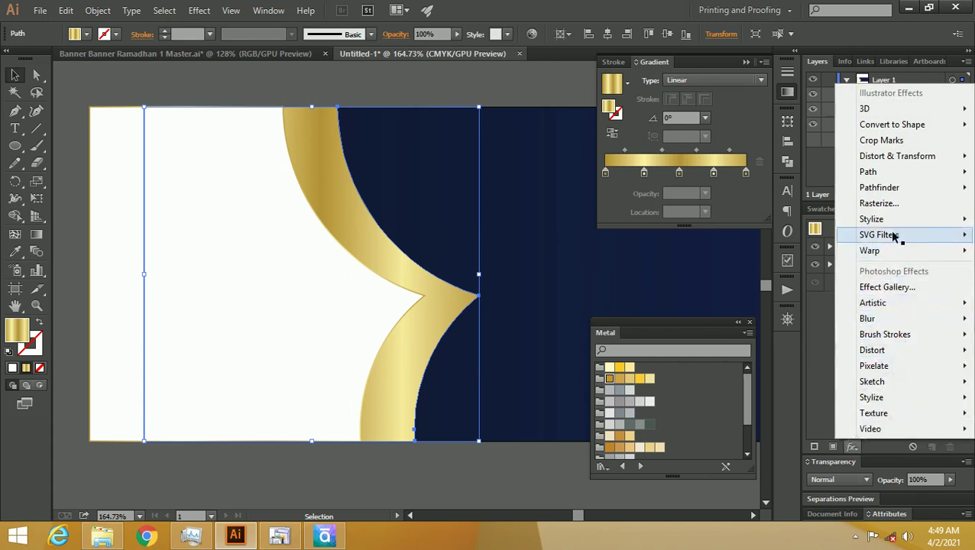
pyautogui.moveTo(868, 172)
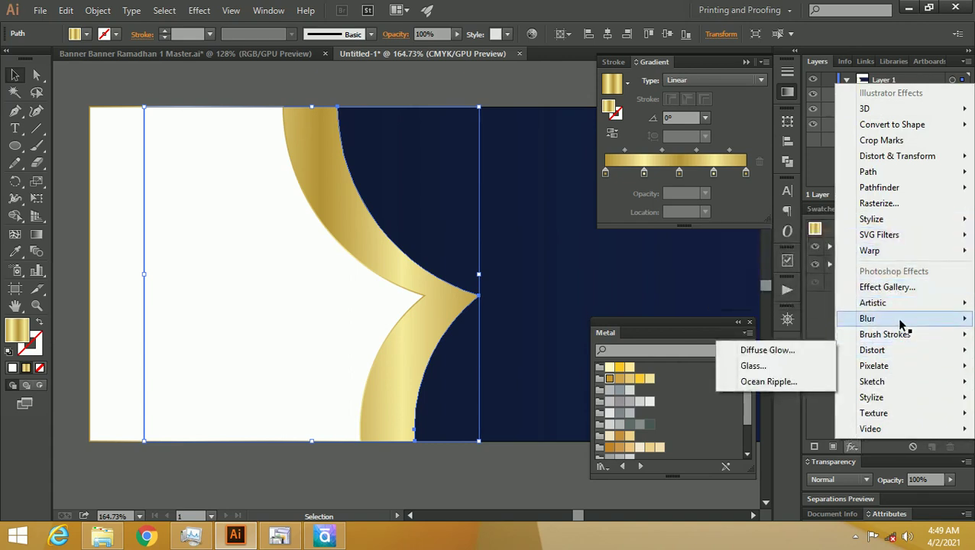
pyautogui.moveTo(871, 220)
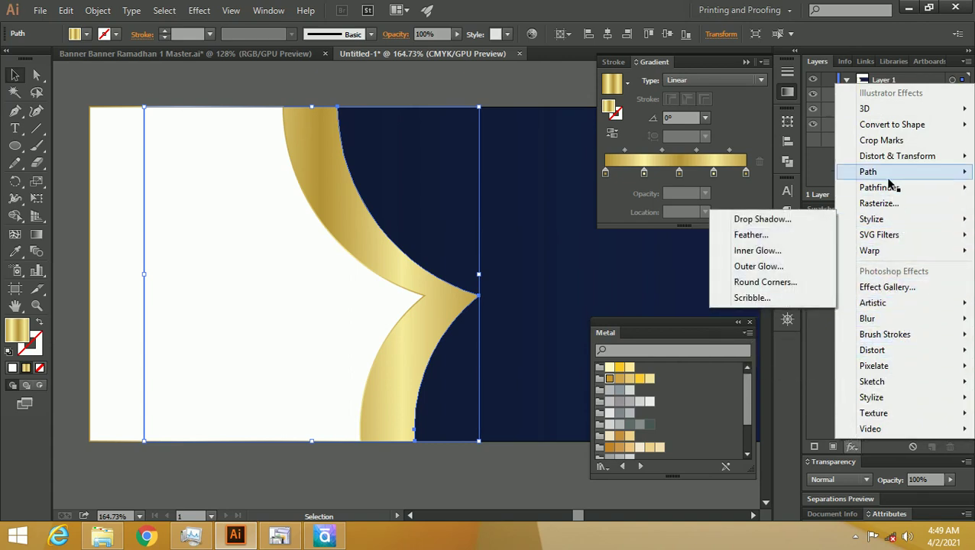
# Apply a 0.3528 cm Offset Path to the gold arch to form a border
pyautogui.click(799, 172)
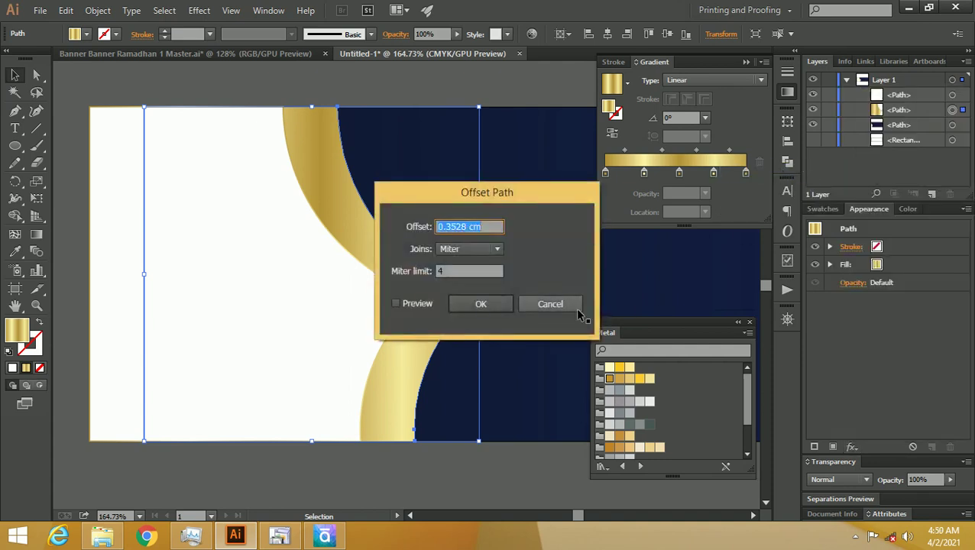
pyautogui.click(396, 304)
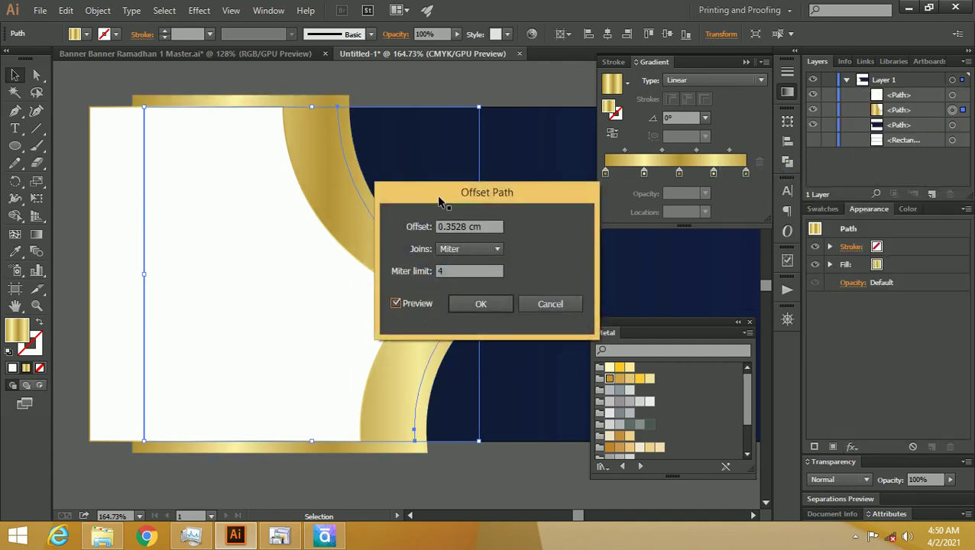
pyautogui.moveTo(442, 203); pyautogui.dragTo(631, 199)
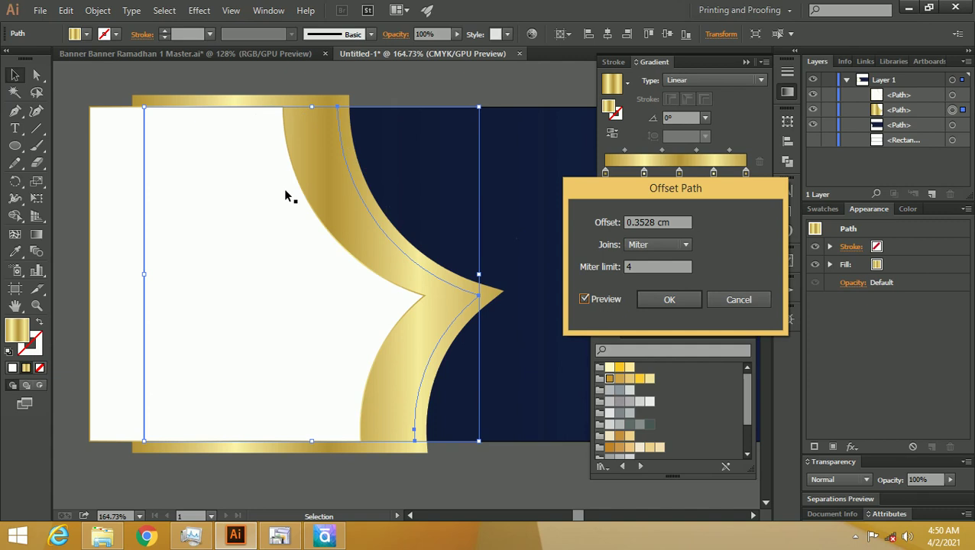
pyautogui.click(669, 301)
# Remove the white panel's stroke and align it inside the gold frame
pyautogui.click(472, 82)
pyautogui.click(294, 224)
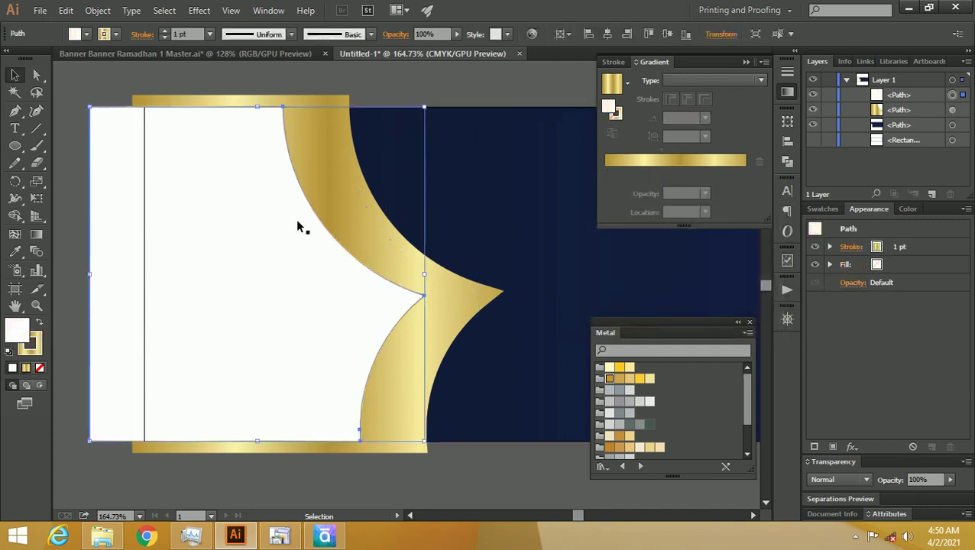
pyautogui.click(34, 342)
pyautogui.click(40, 368)
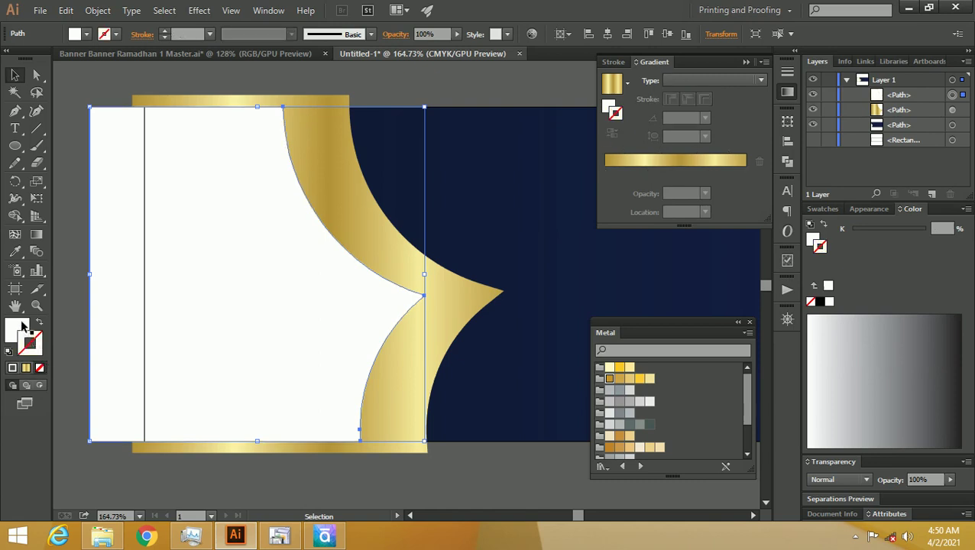
pyautogui.click(401, 81)
pyautogui.click(283, 191)
pyautogui.click(587, 34)
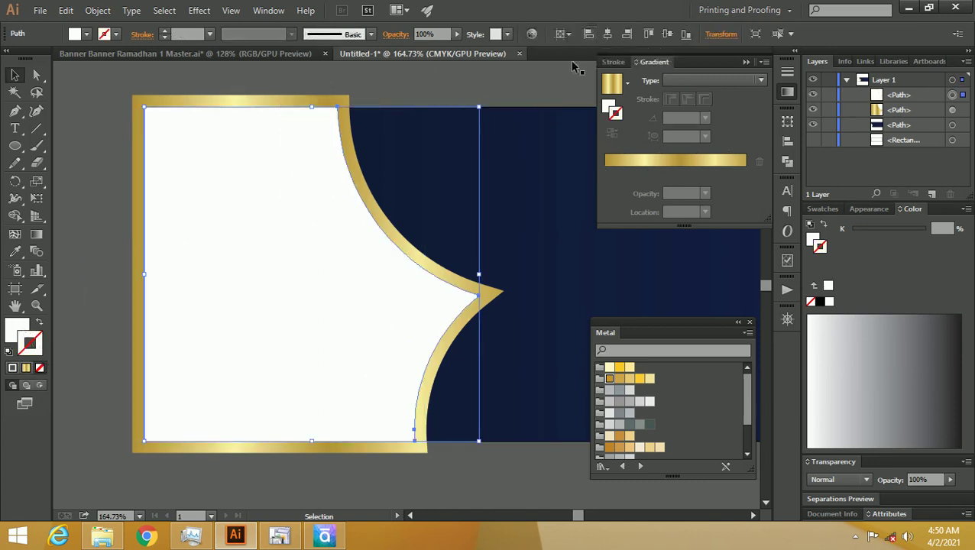
pyautogui.click(510, 92)
pyautogui.click(278, 103)
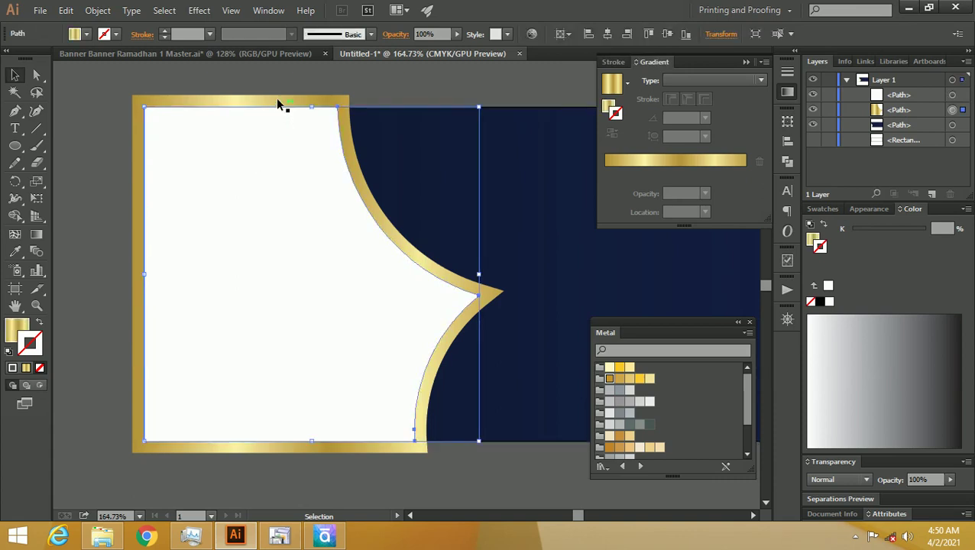
# Change the gold arch's Offset Path distance from 0.3528 to 0.2528 cm
pyautogui.moveTo(277, 98); pyautogui.dragTo(266, 96)
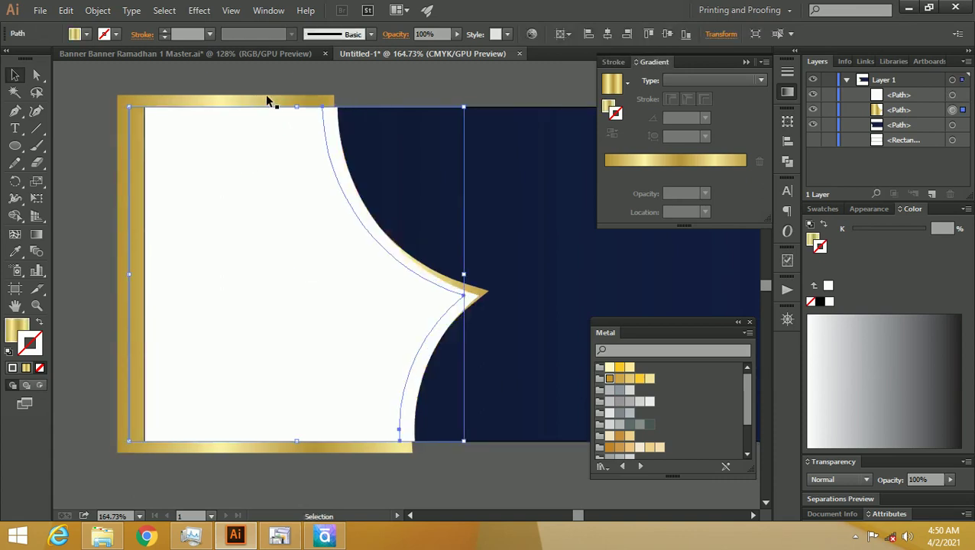
pyautogui.hotkey('ctrl', 'z')
pyautogui.press('z')
pyautogui.moveTo(422, 274); pyautogui.dragTo(535, 279)
pyautogui.moveTo(531, 320); pyautogui.dragTo(480, 291)
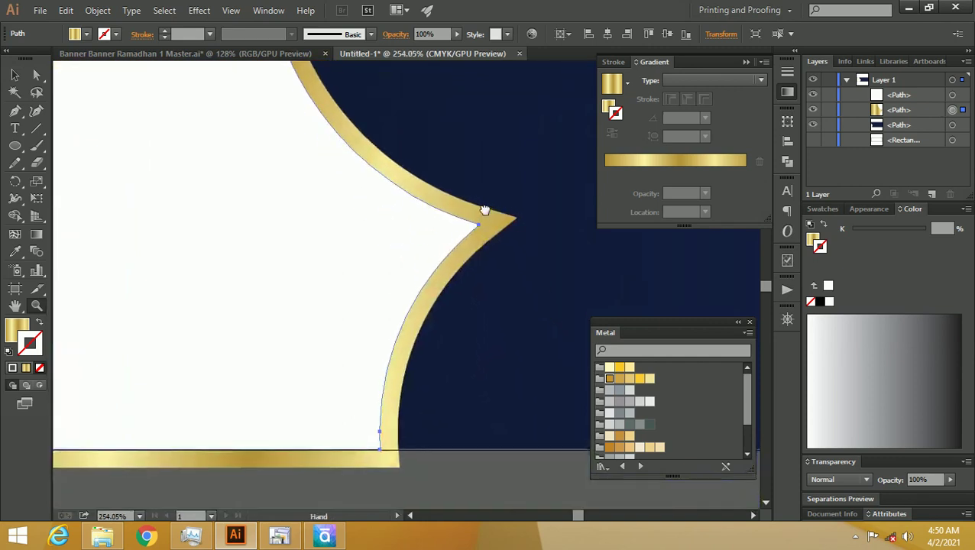
pyautogui.click(861, 210)
pyautogui.click(845, 250)
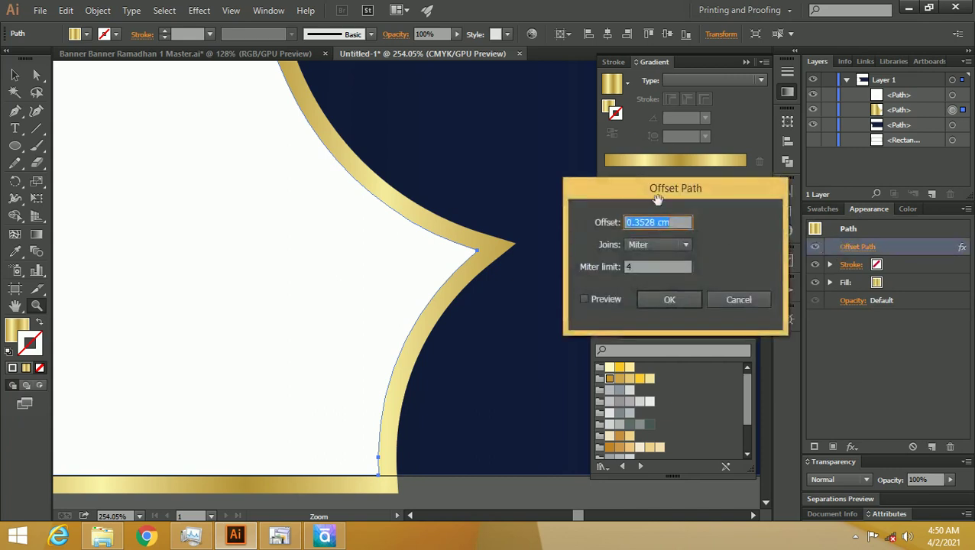
pyautogui.click(772, 242)
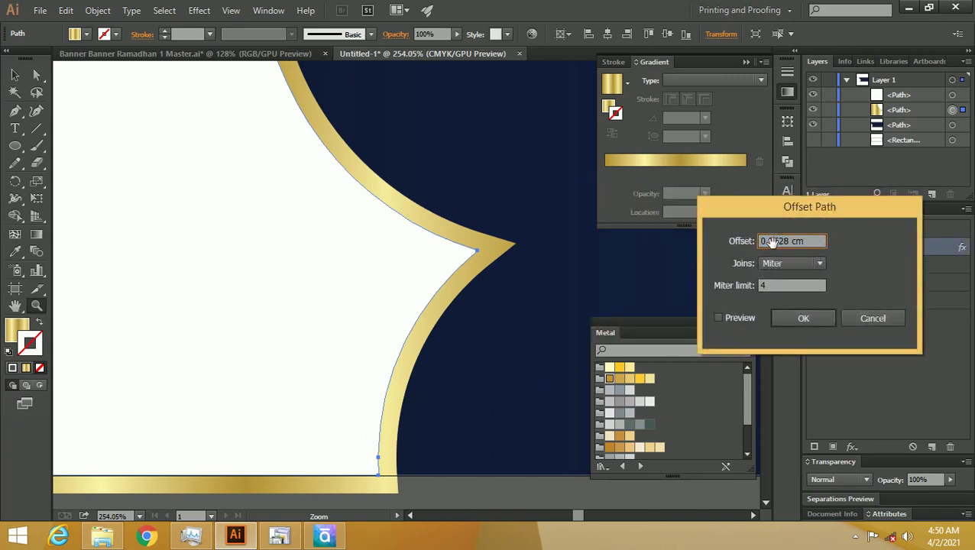
pyautogui.write('0.2528')
pyautogui.click(718, 317)
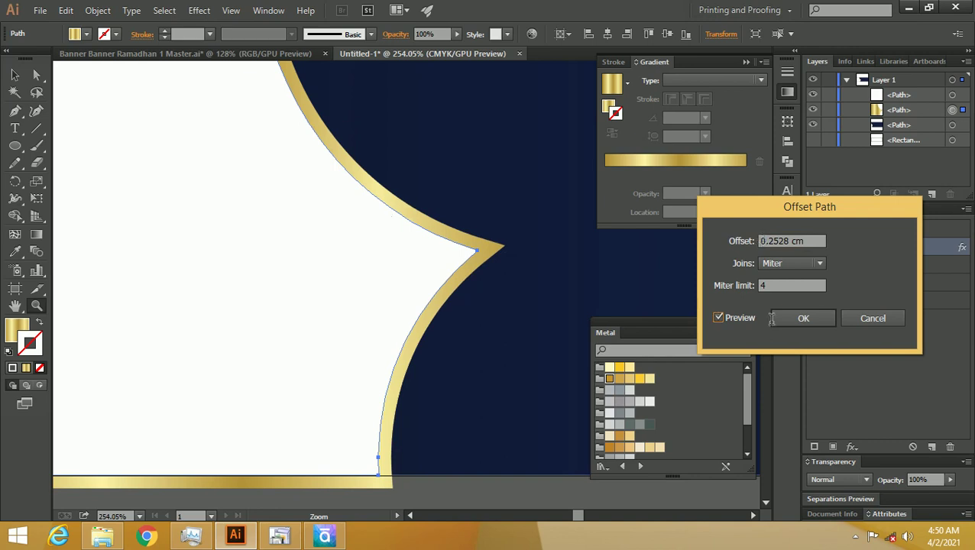
pyautogui.click(804, 318)
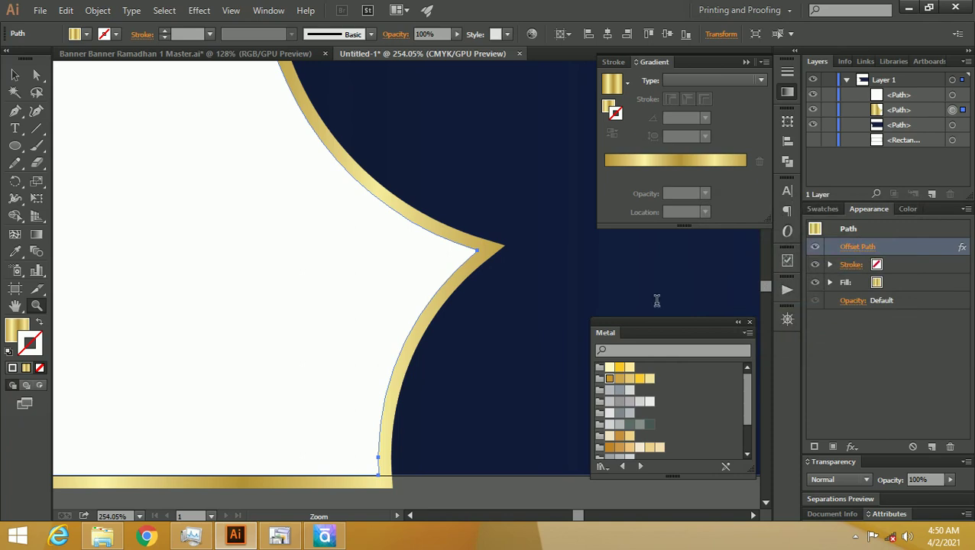
pyautogui.moveTo(521, 162); pyautogui.dragTo(279, 196)
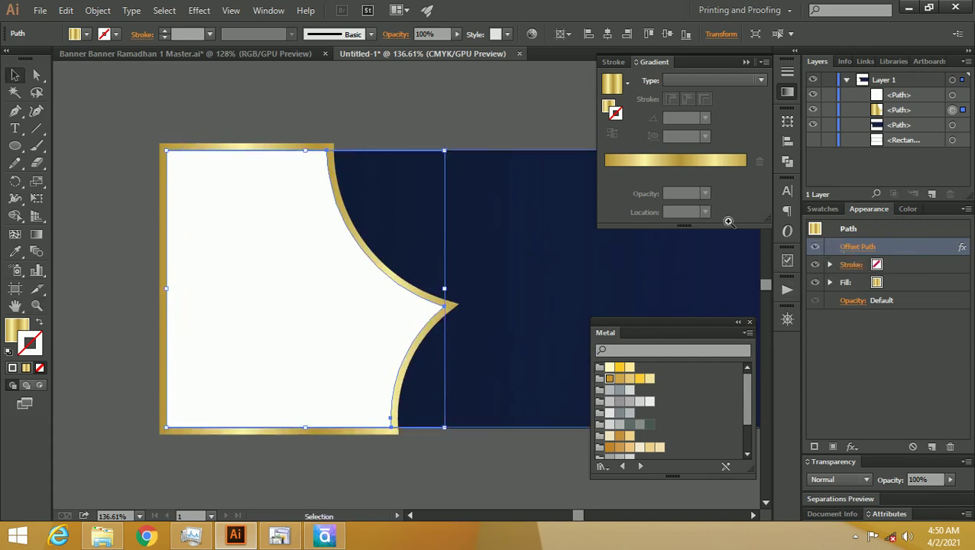
# Expand the gold border's Offset Path appearance into regular geometry and deselect
pyautogui.click(97, 11)
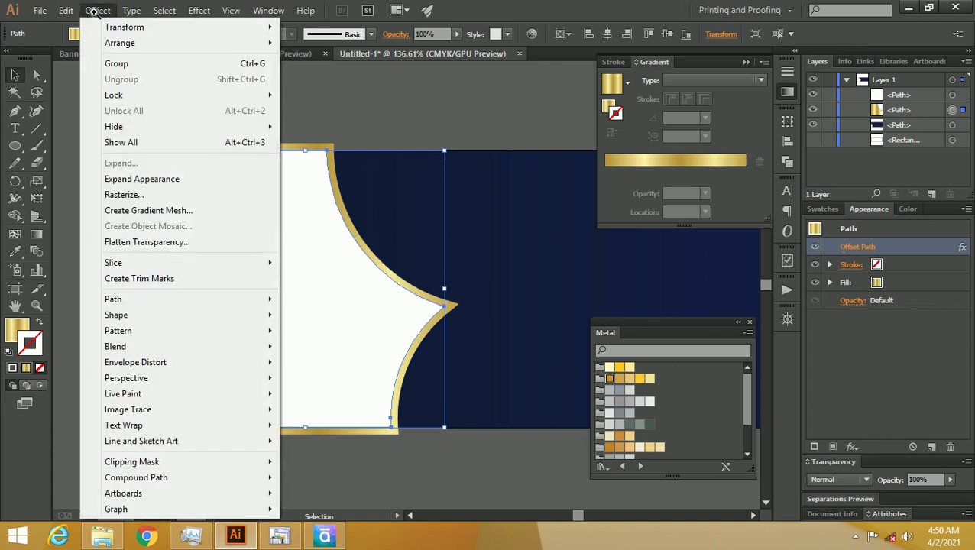
pyautogui.click(172, 178)
pyautogui.click(322, 83)
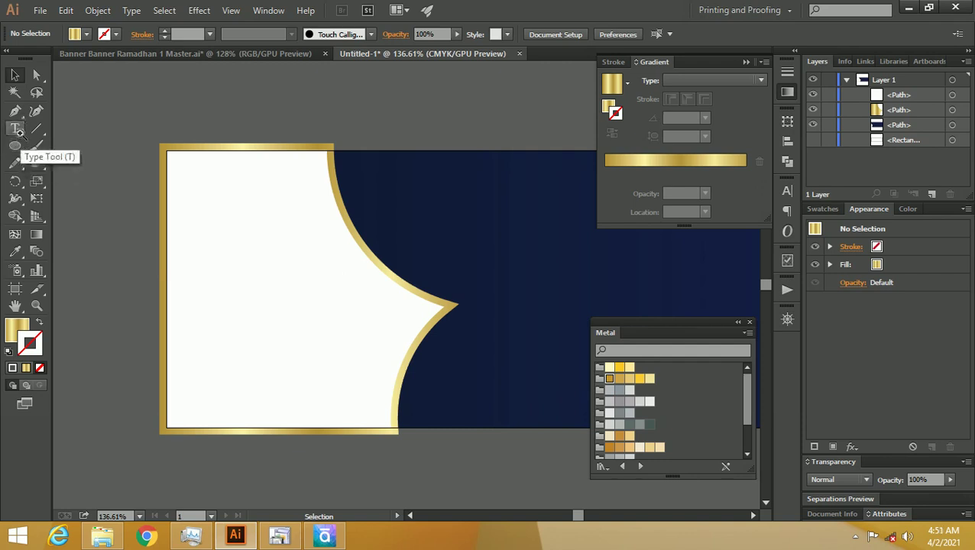
# Draw a large rectangle over the panel area with default stroke and no fill
pyautogui.moveTo(15, 145); pyautogui.dragTo(65, 143)
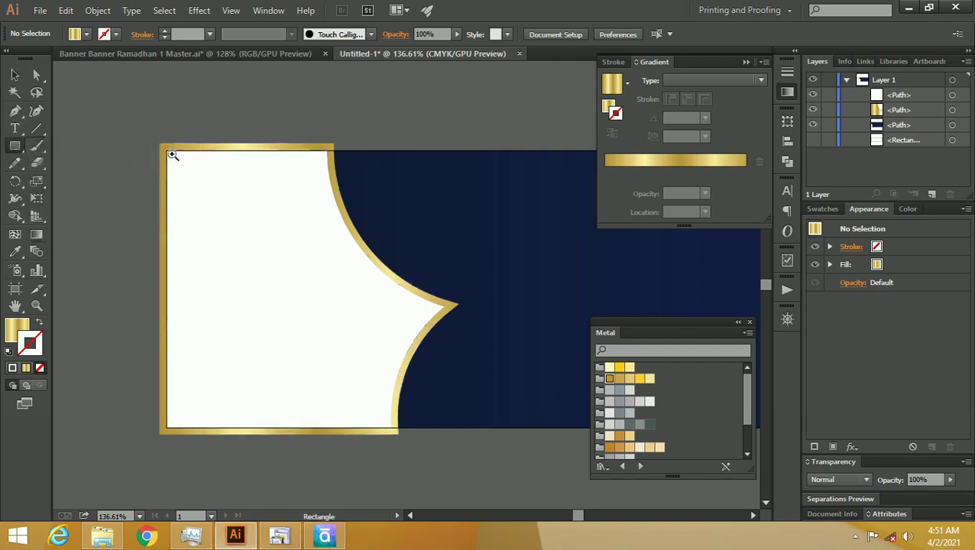
pyautogui.moveTo(167, 151)
pyautogui.mouseDown()
pyautogui.moveTo(547, 369)
pyautogui.moveTo(567, 427)
pyautogui.mouseUp()
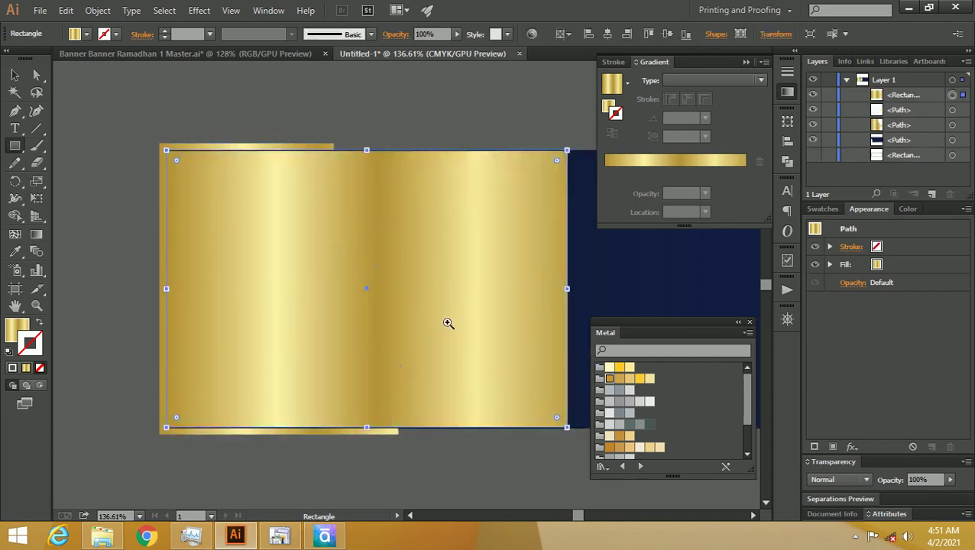
pyautogui.click(16, 75)
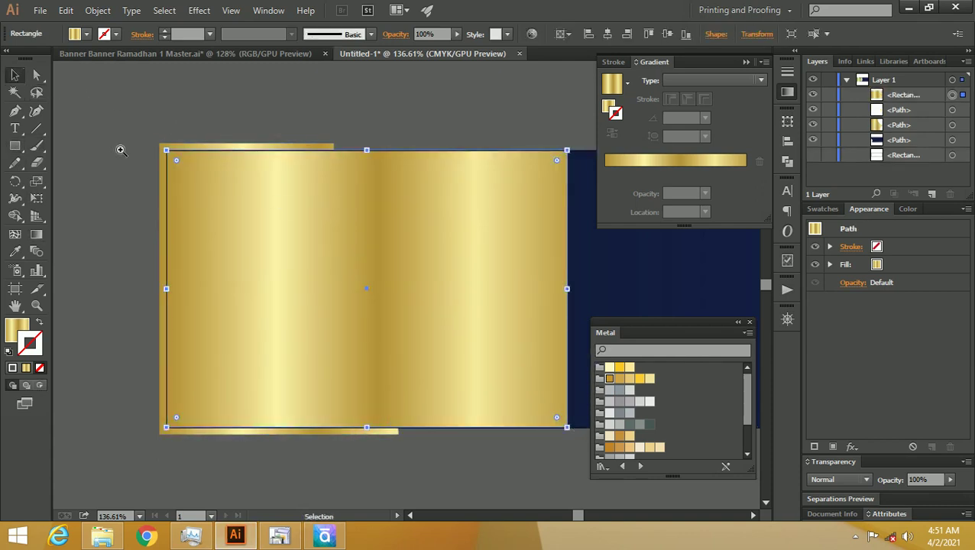
pyautogui.press('d')
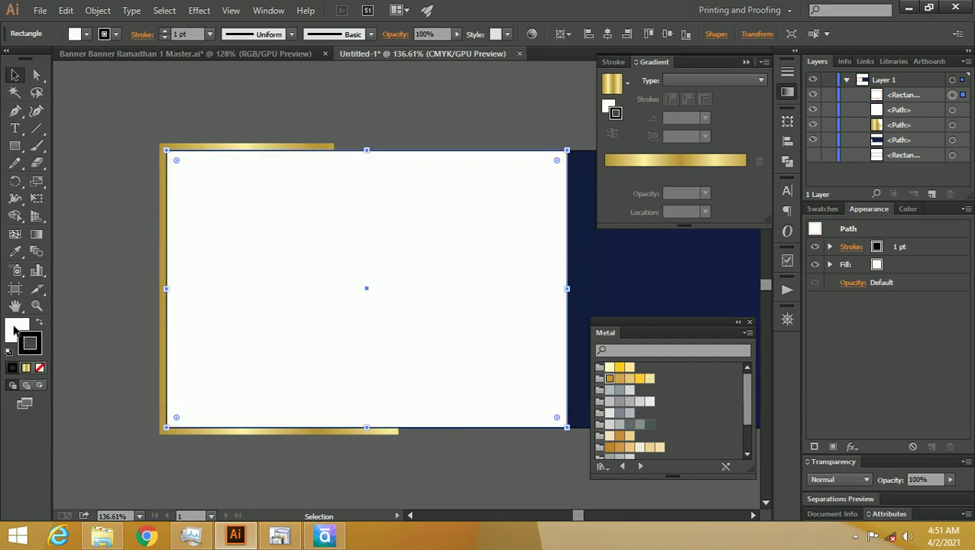
pyautogui.click(15, 328)
pyautogui.click(40, 368)
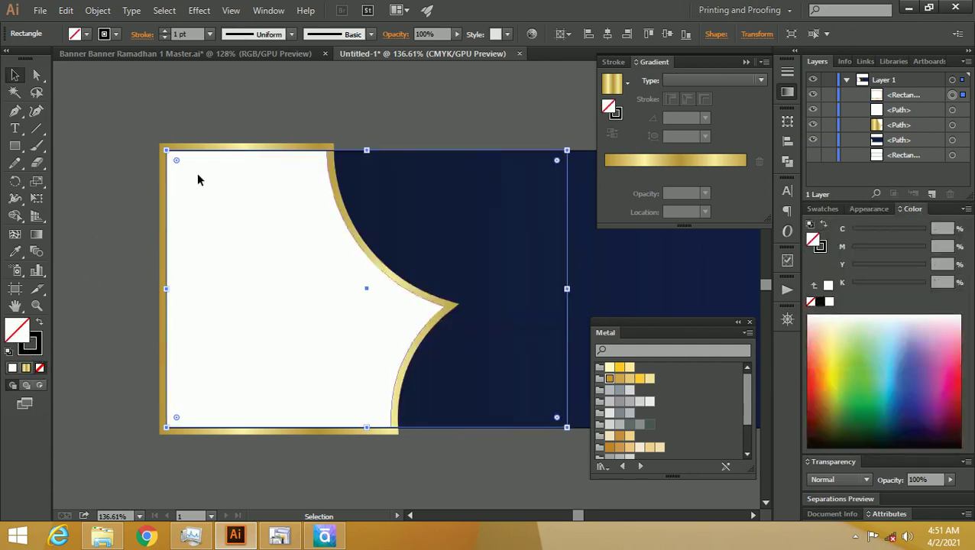
pyautogui.click(226, 98)
pyautogui.moveTo(241, 155); pyautogui.dragTo(337, 192)
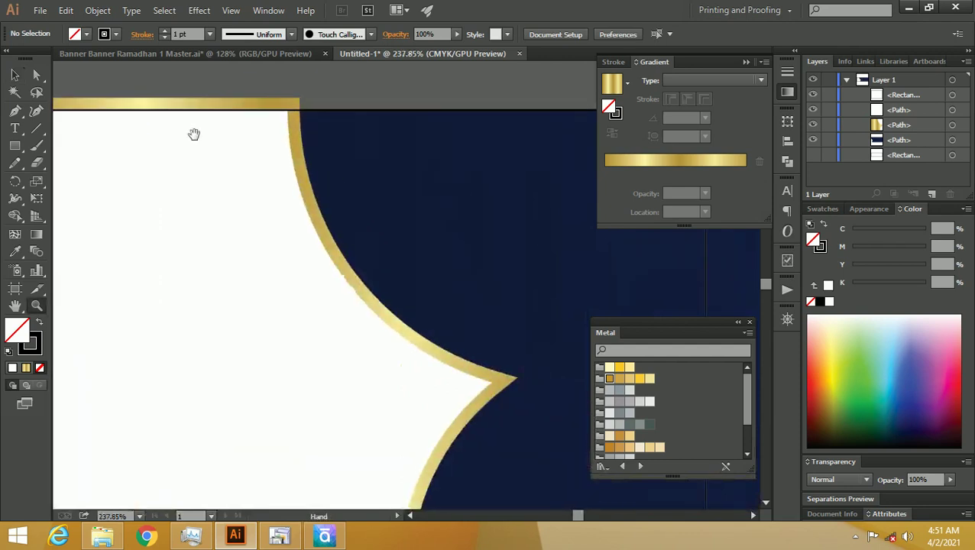
pyautogui.moveTo(388, 161)
pyautogui.mouseDown()
pyautogui.moveTo(329, 157)
pyautogui.moveTo(322, 180)
pyautogui.moveTo(316, 175)
pyautogui.mouseUp()
# Select the rectangle with the gold border and apply Pathfinder Intersect
pyautogui.press('v')
pyautogui.click(299, 84)
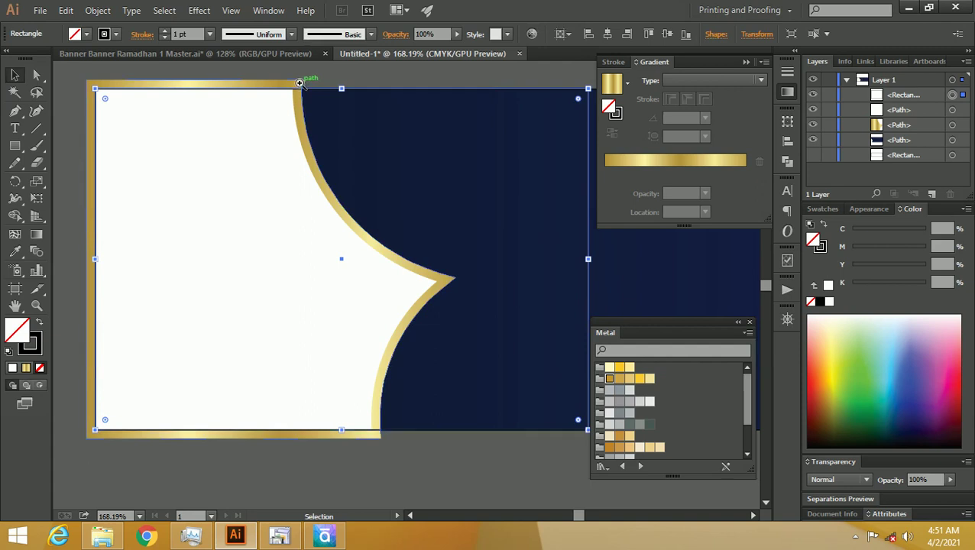
pyautogui.moveTo(300, 83); pyautogui.dragTo(247, 81)
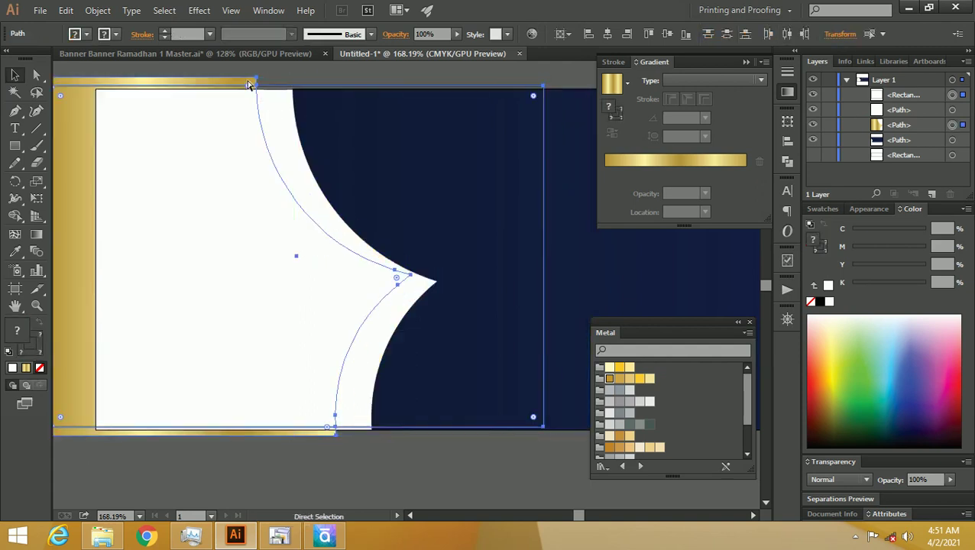
pyautogui.hotkey('ctrl', 'z')
pyautogui.click(788, 161)
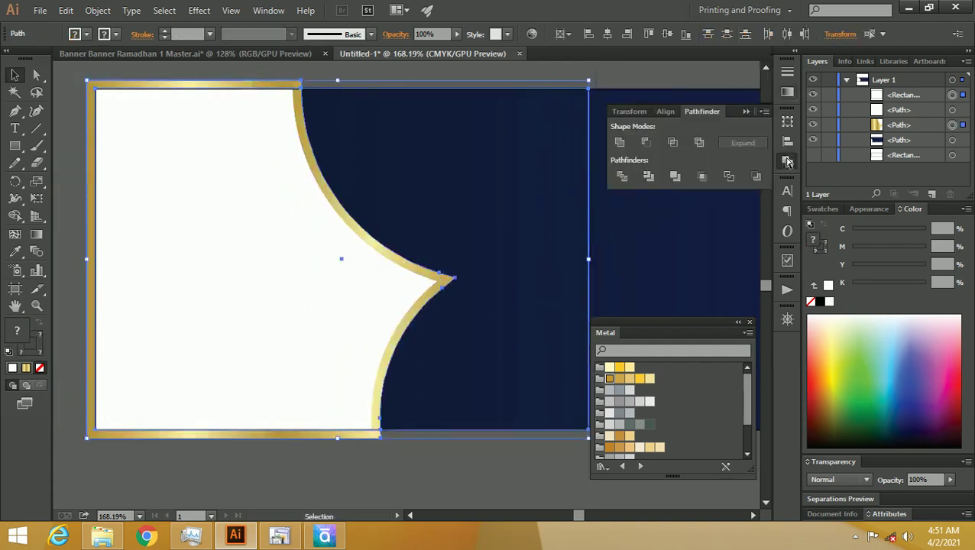
pyautogui.click(673, 143)
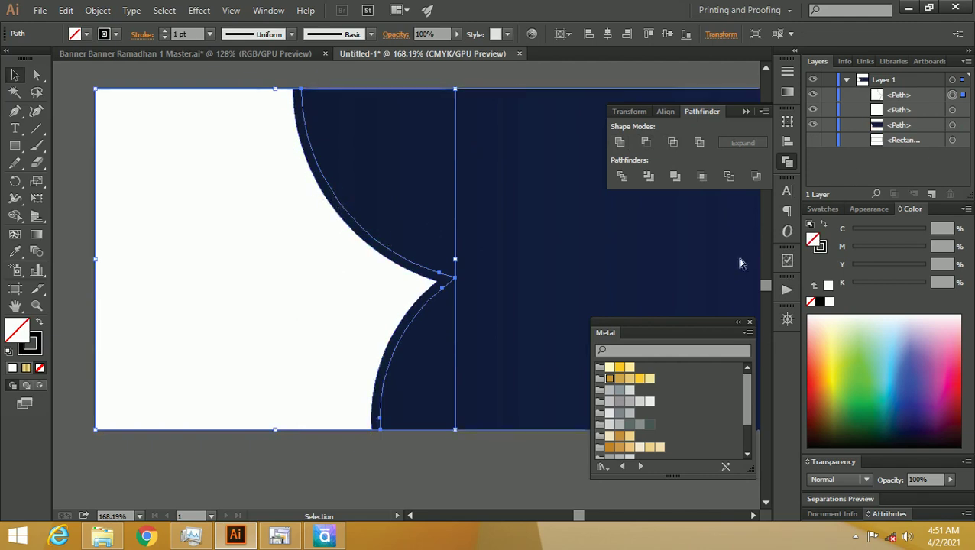
# Fill the shape with the gold gradient, move it beneath the white panel, and remove its stroke
pyautogui.click(826, 210)
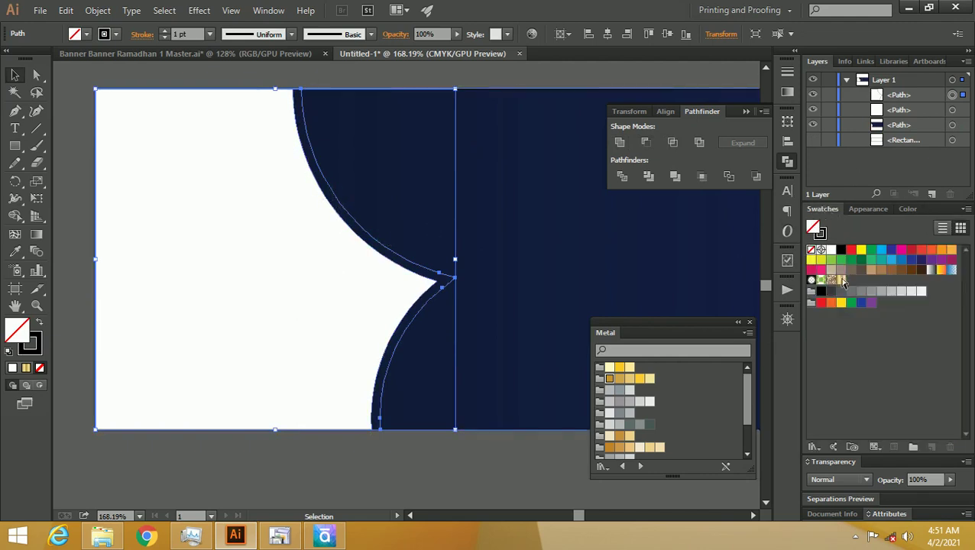
pyautogui.click(842, 280)
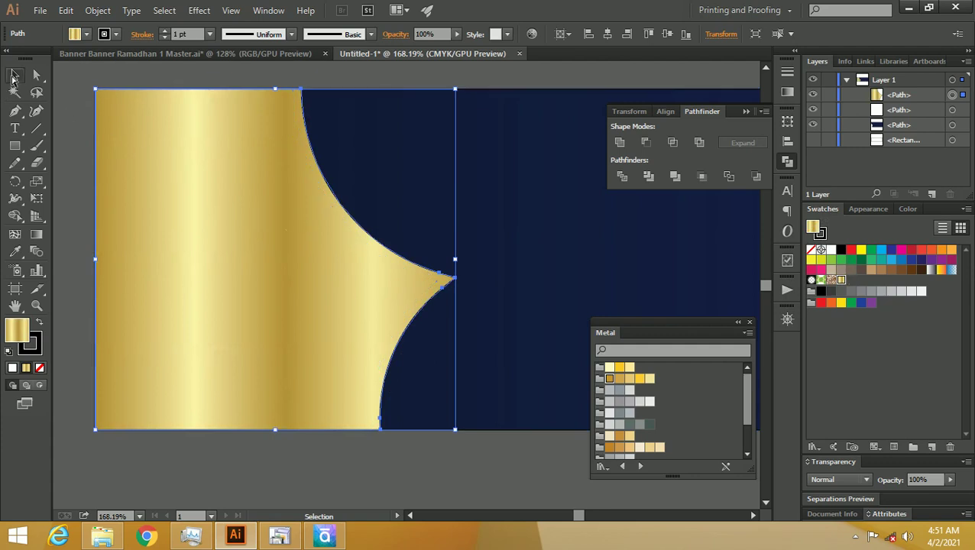
pyautogui.click(120, 72)
pyautogui.click(184, 144)
pyautogui.moveTo(904, 102); pyautogui.dragTo(900, 116)
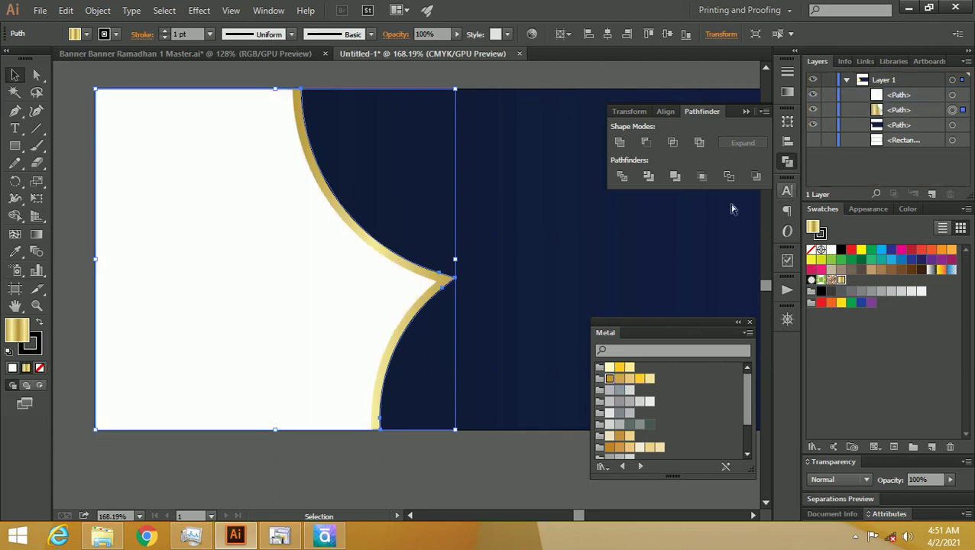
pyautogui.click(79, 71)
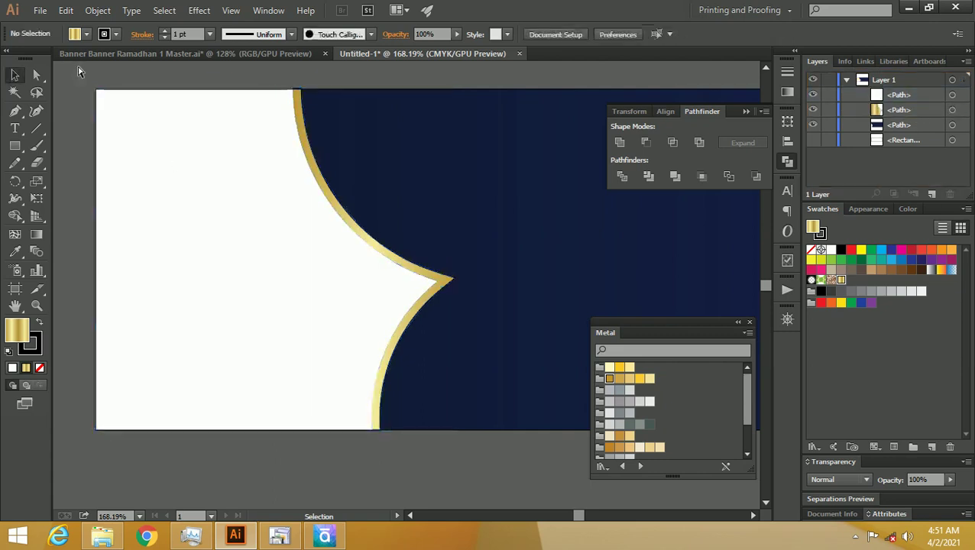
pyautogui.click(298, 107)
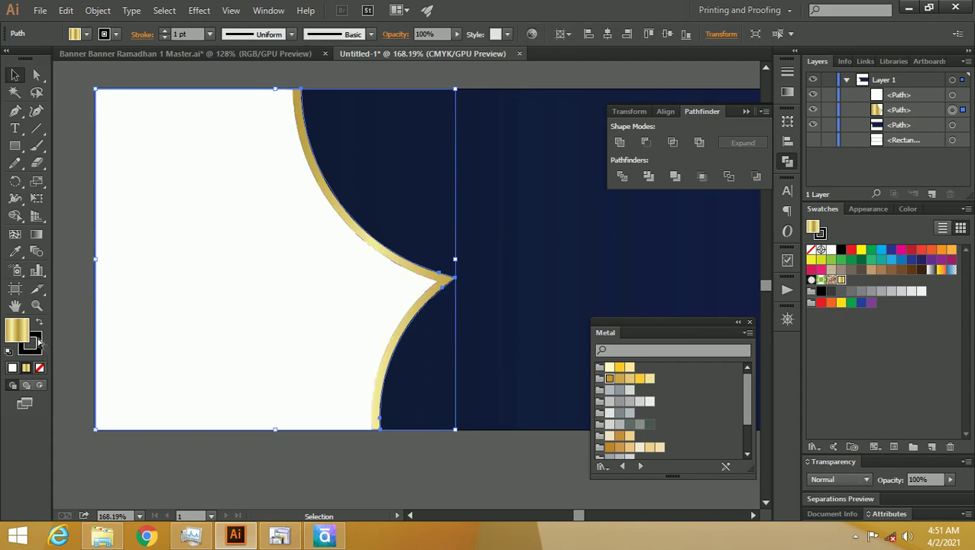
pyautogui.click(32, 344)
pyautogui.click(40, 368)
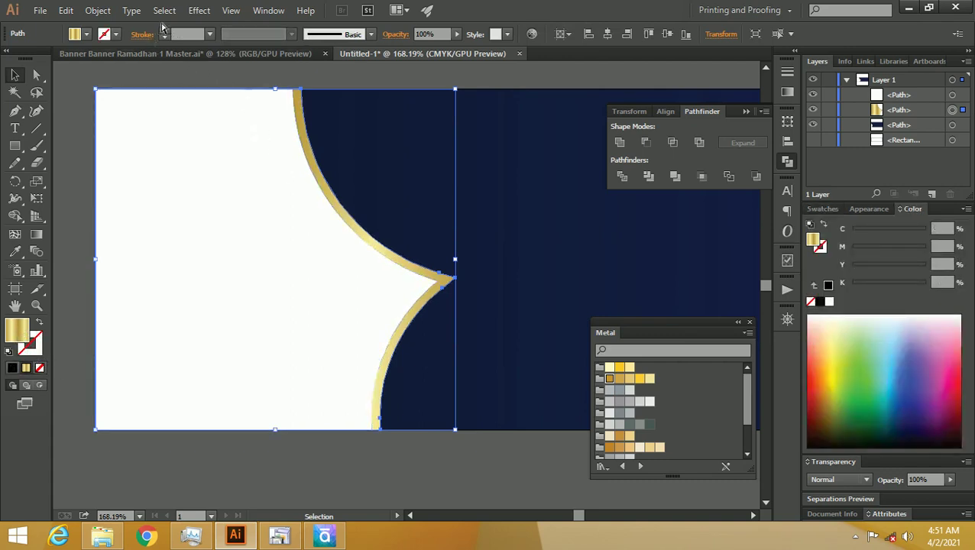
# Add a white drop shadow to the gold border with live preview
pyautogui.click(198, 11)
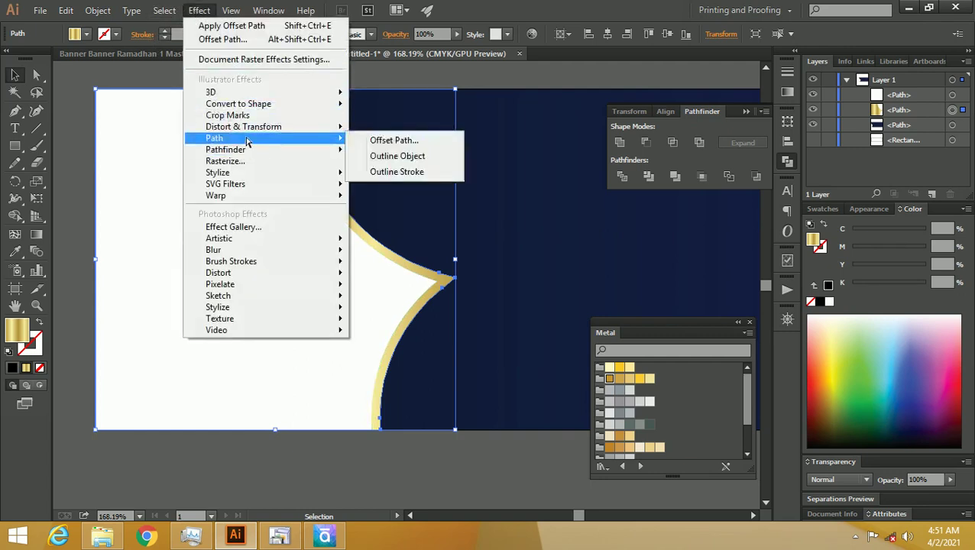
pyautogui.moveTo(218, 173)
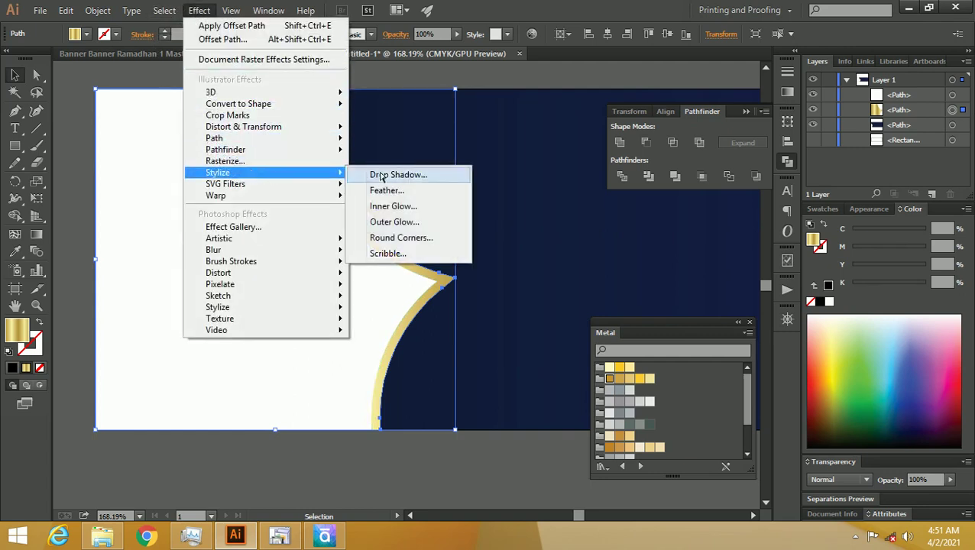
pyautogui.click(387, 175)
pyautogui.moveTo(466, 151); pyautogui.dragTo(667, 127)
pyautogui.click(673, 280)
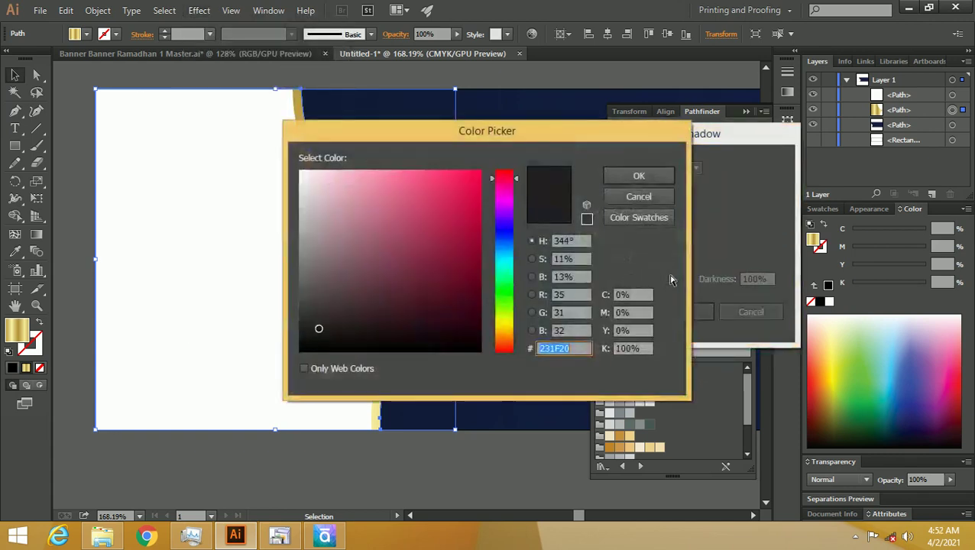
pyautogui.moveTo(326, 182); pyautogui.dragTo(292, 167)
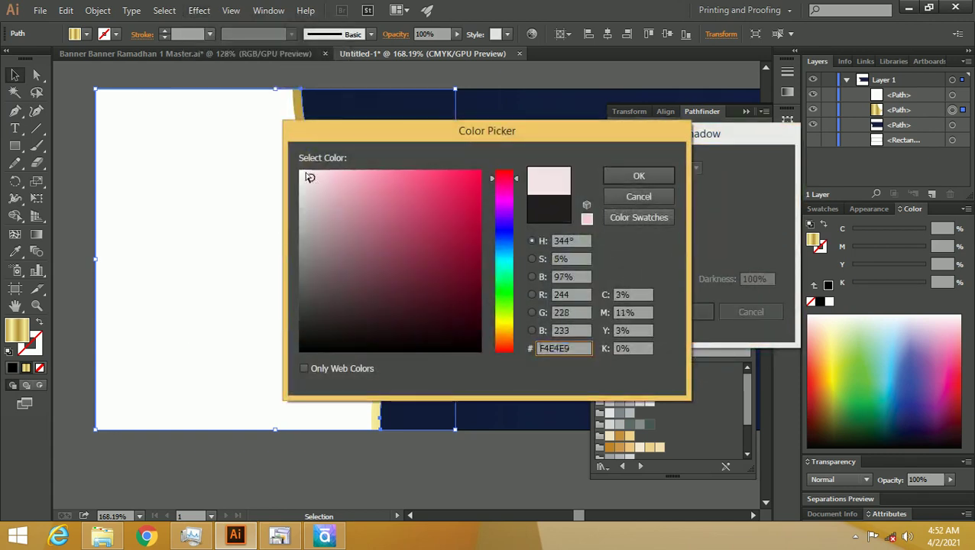
pyautogui.click(639, 175)
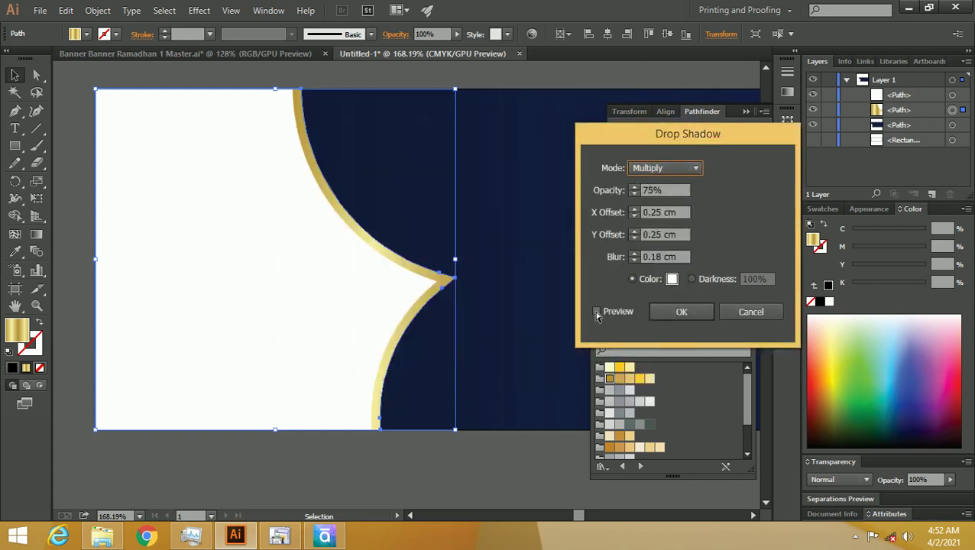
pyautogui.click(597, 313)
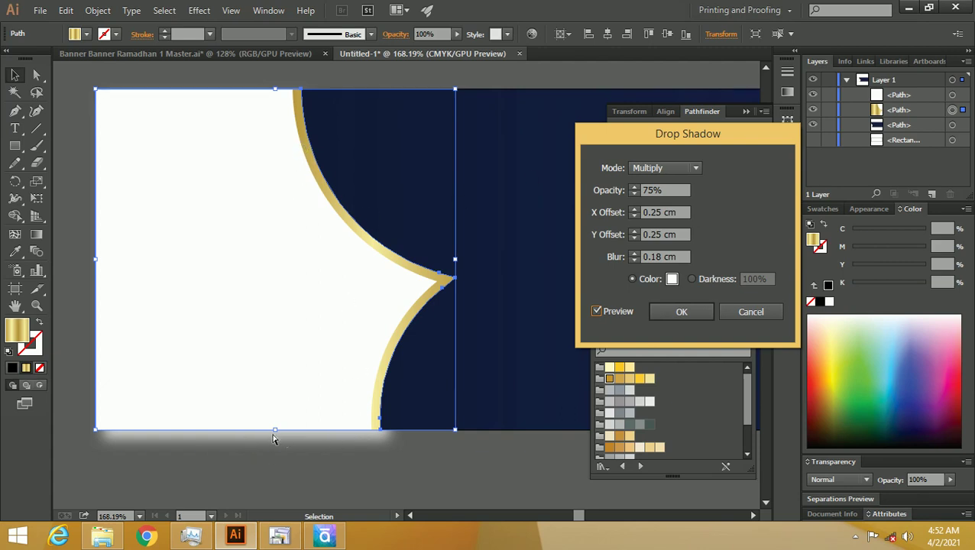
# Set the shadow offsets to 0.6 cm horizontal and -0.1 cm vertical
pyautogui.click(638, 210)
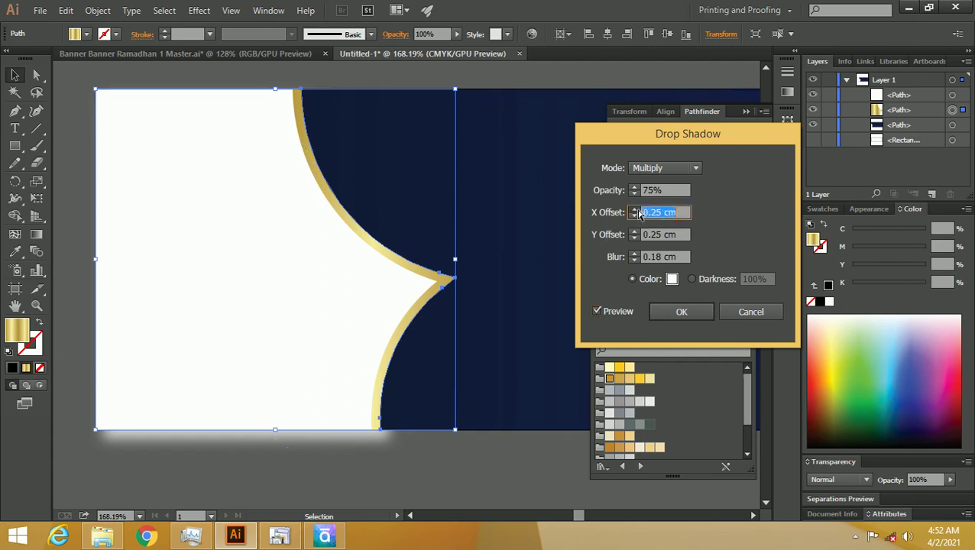
pyautogui.click(634, 210)
pyautogui.click(634, 237)
pyautogui.click(634, 238)
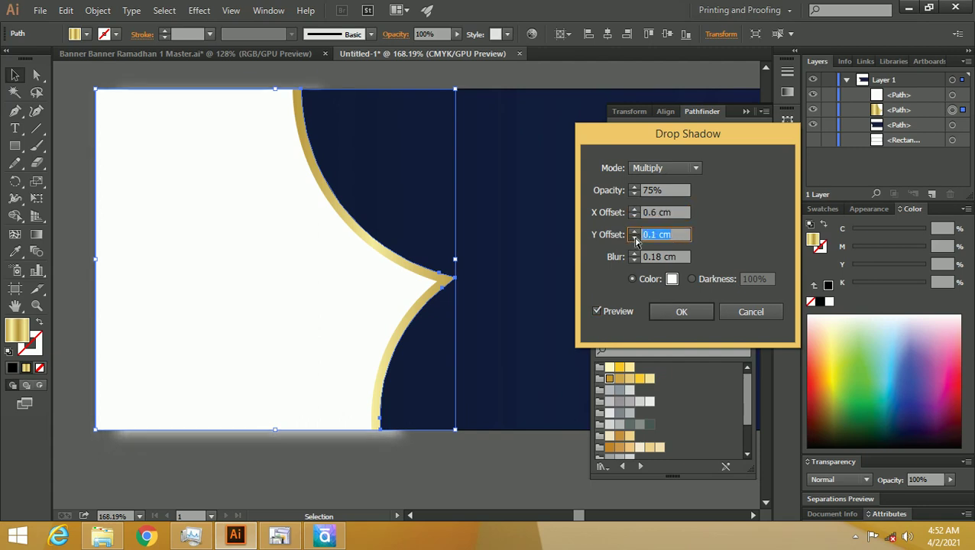
pyautogui.click(633, 238)
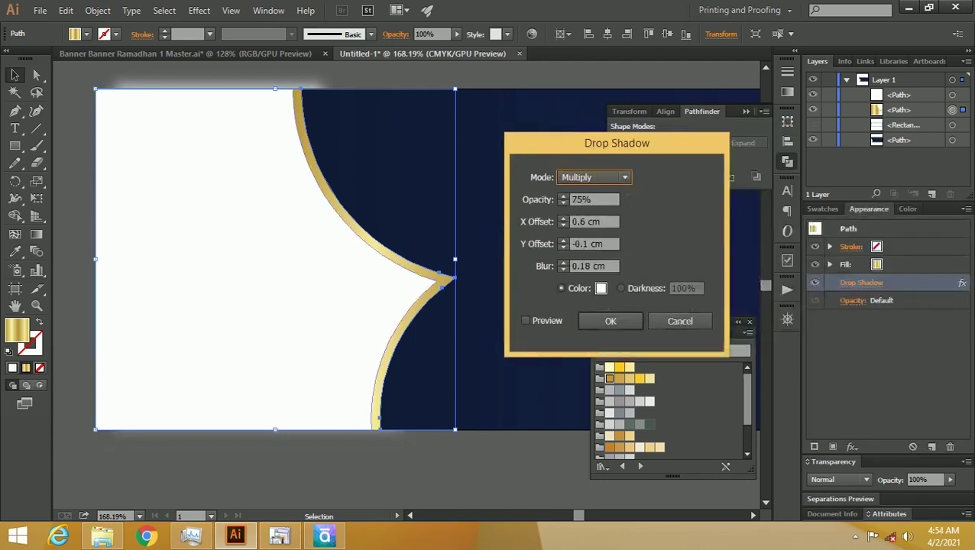
# Set the drop shadow to Normal mode with a 0.1 cm blur
pyautogui.moveTo(599, 149); pyautogui.dragTo(588, 149)
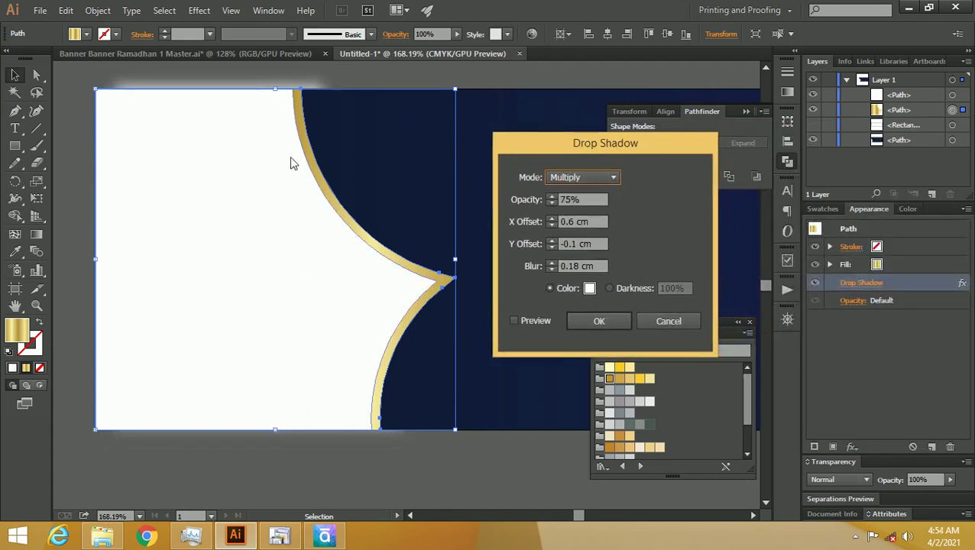
pyautogui.click(582, 178)
pyautogui.click(577, 196)
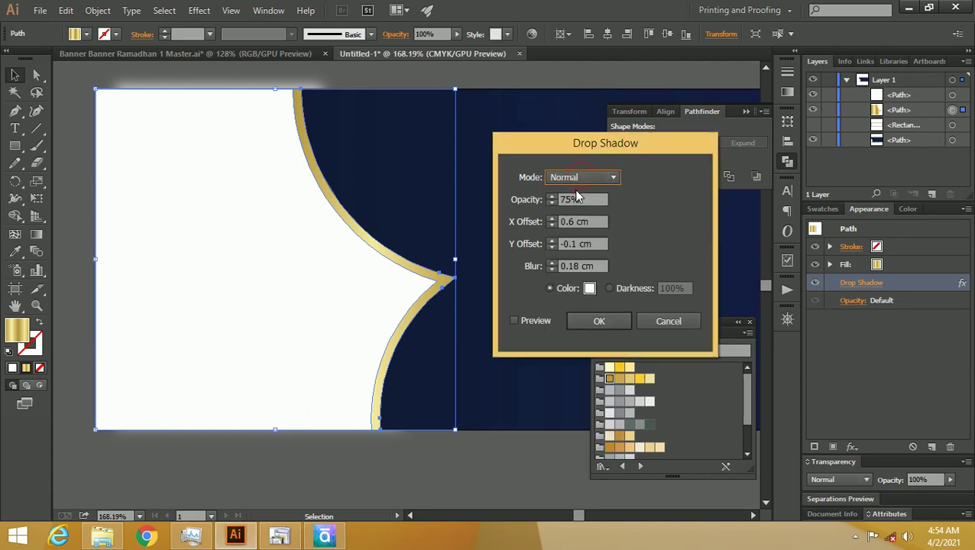
pyautogui.click(515, 321)
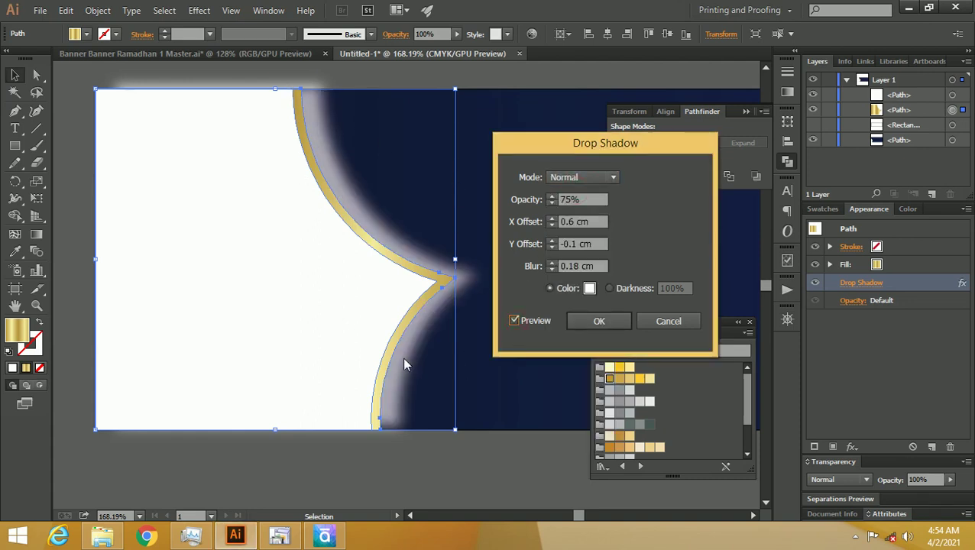
pyautogui.click(553, 267)
pyautogui.click(549, 263)
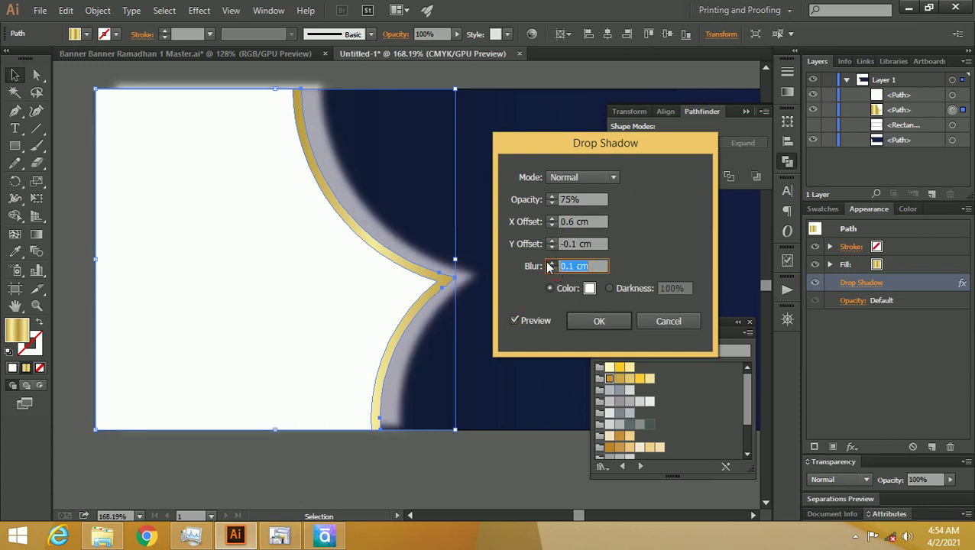
pyautogui.click(551, 269)
# Set shadow opacity to 63%, offsets to 0.3 cm and 0 cm, and apply it
pyautogui.click(552, 201)
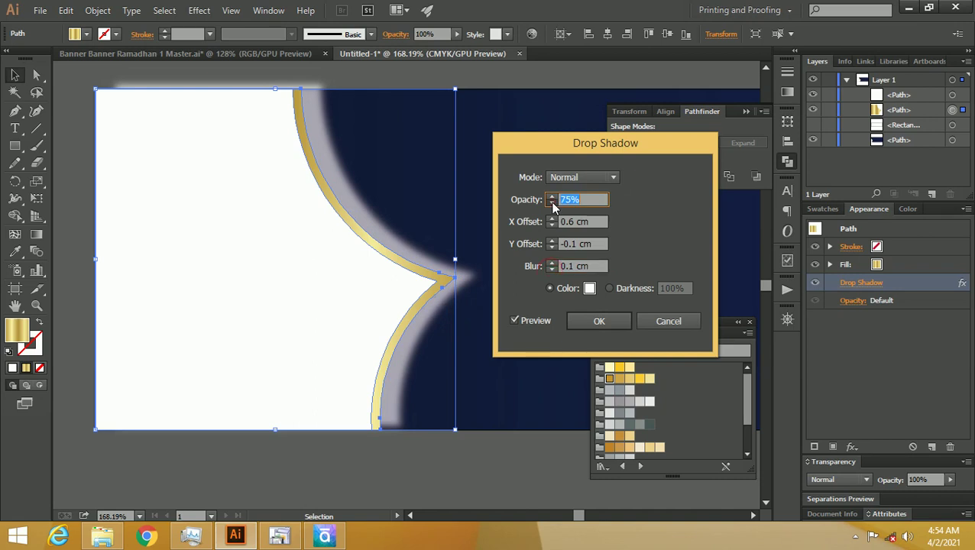
pyautogui.click(552, 202)
pyautogui.click(552, 203)
pyautogui.click(552, 203)
pyautogui.press('Down')
pyautogui.press('Down')
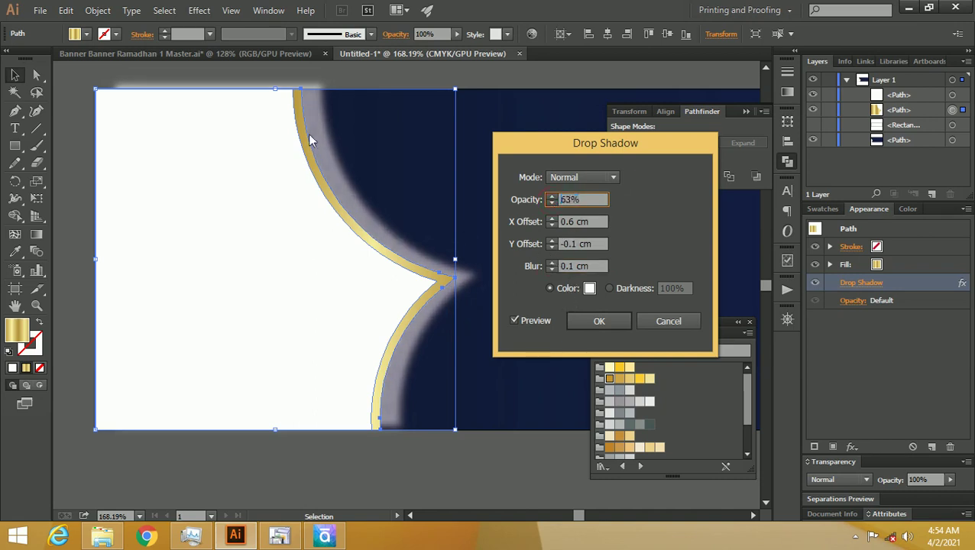
pyautogui.click(551, 225)
pyautogui.click(551, 225)
pyautogui.click(551, 225)
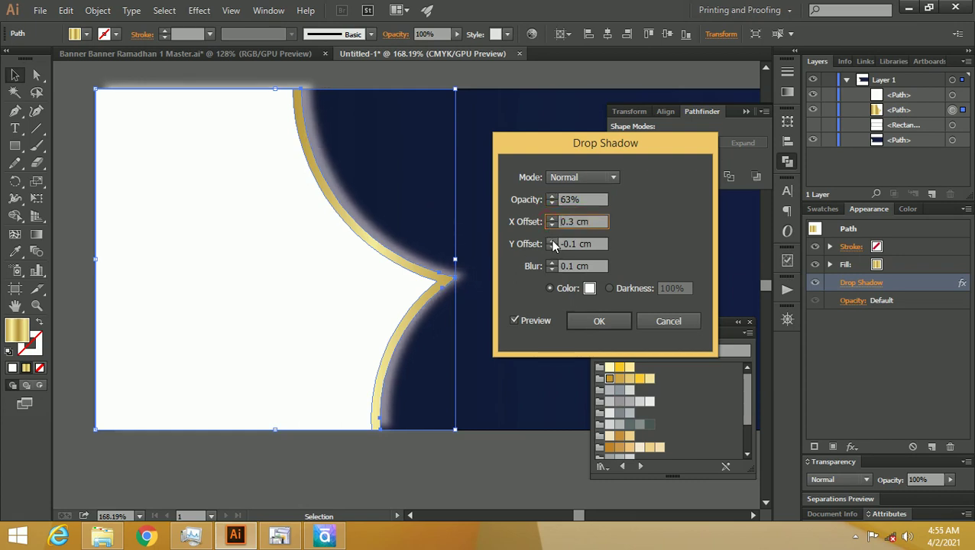
pyautogui.click(550, 249)
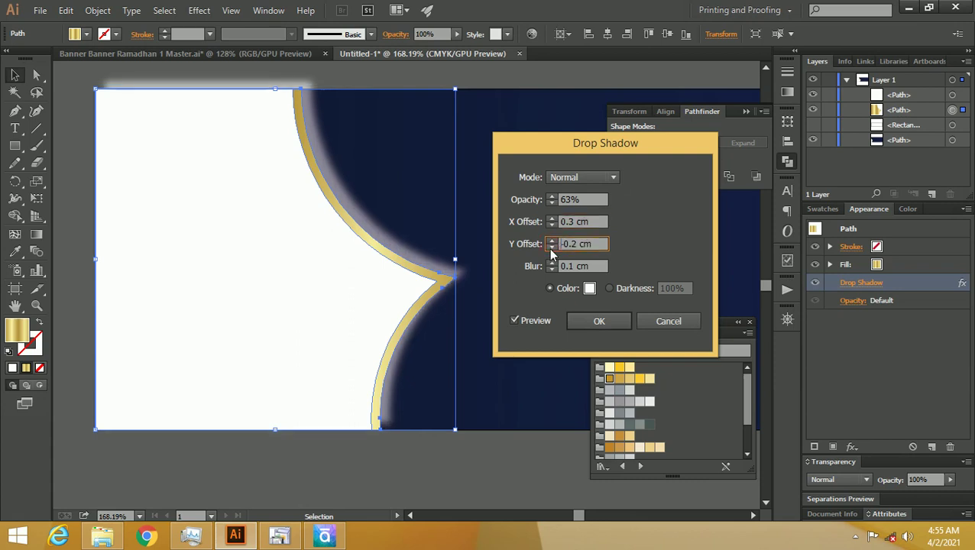
pyautogui.click(551, 241)
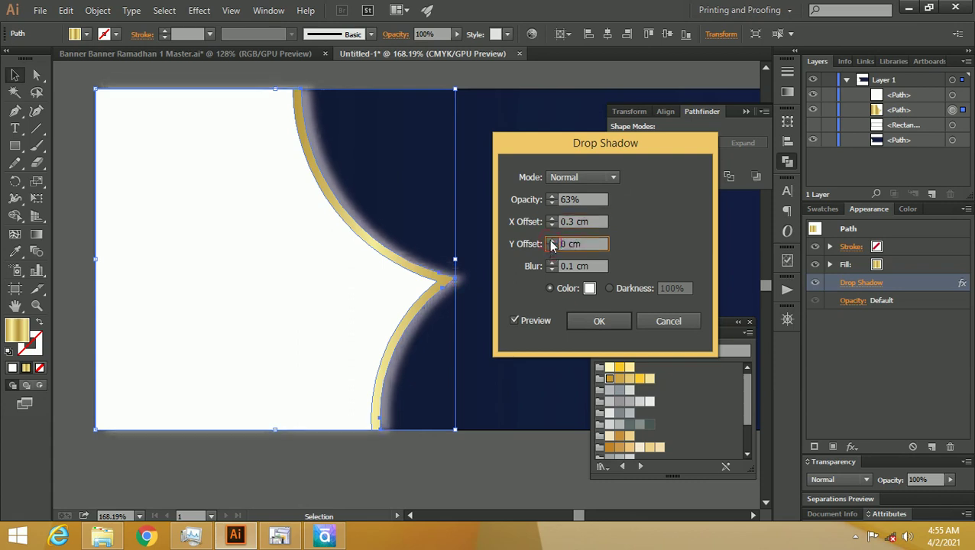
pyautogui.click(596, 322)
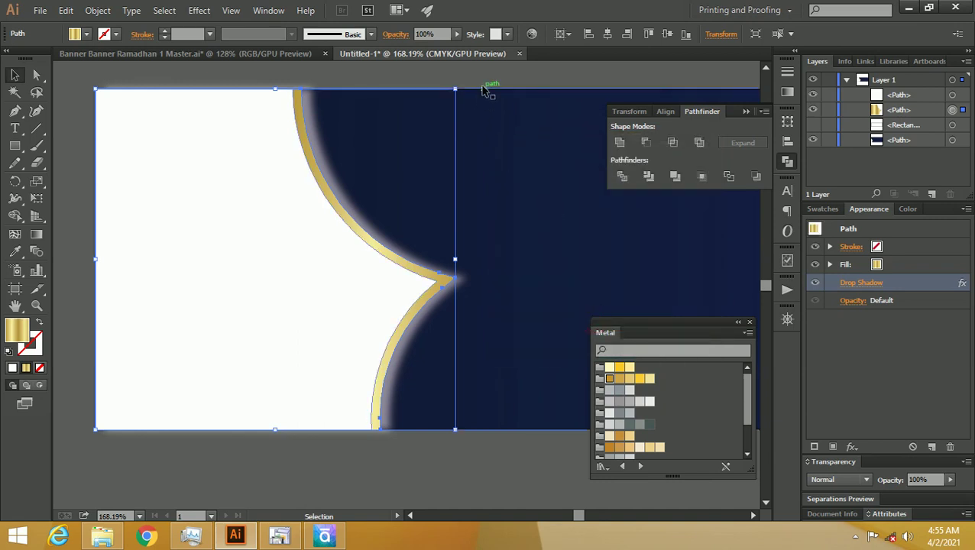
pyautogui.click(481, 87)
# Draw a 1 cm square above the banner's top-left area
pyautogui.press('z')
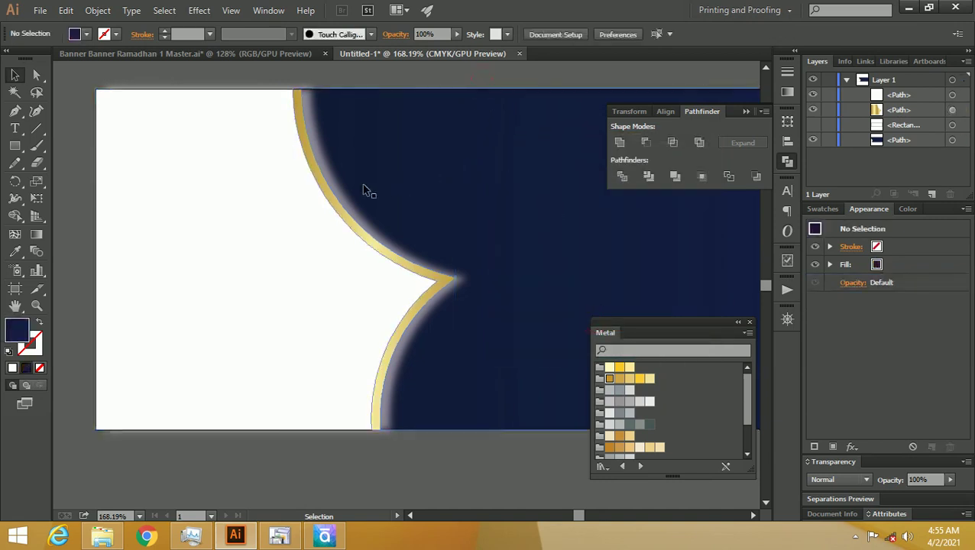
pyautogui.keyDown('alt'); pyautogui.click(459, 148); pyautogui.keyUp('alt')
pyautogui.moveTo(448, 146)
pyautogui.mouseDown()
pyautogui.moveTo(381, 243)
pyautogui.moveTo(370, 186)
pyautogui.mouseUp()
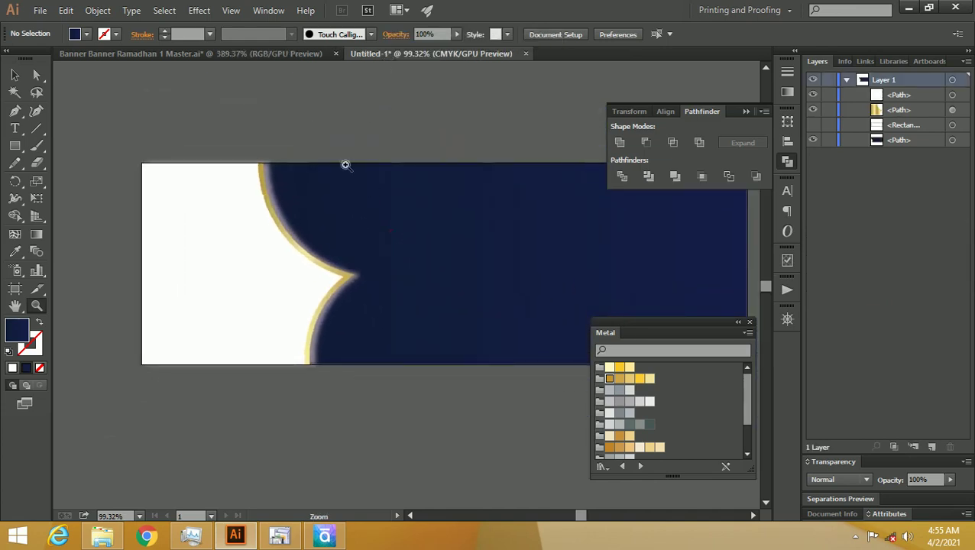
pyautogui.moveTo(293, 128); pyautogui.dragTo(353, 132)
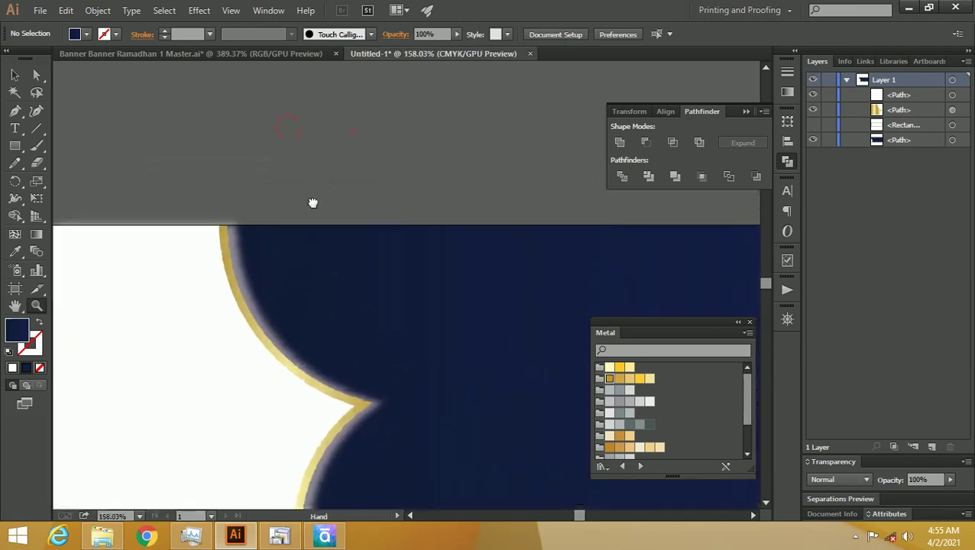
pyautogui.click(14, 146)
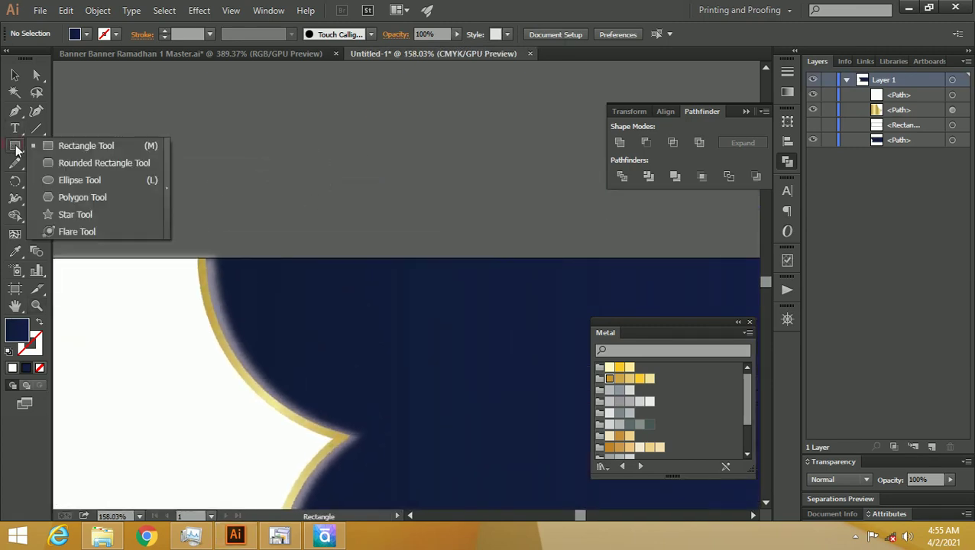
pyautogui.click(55, 146)
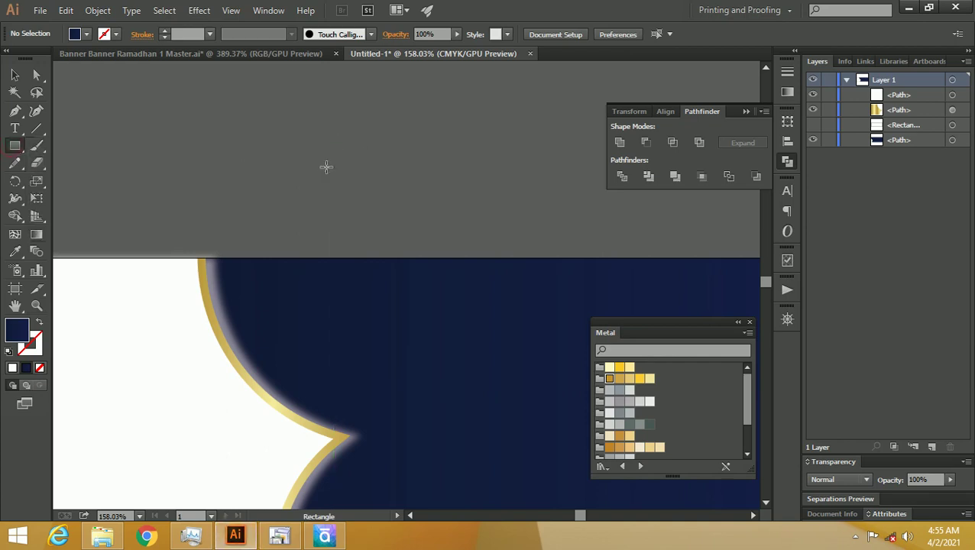
pyautogui.moveTo(236, 116); pyautogui.dragTo(310, 189)
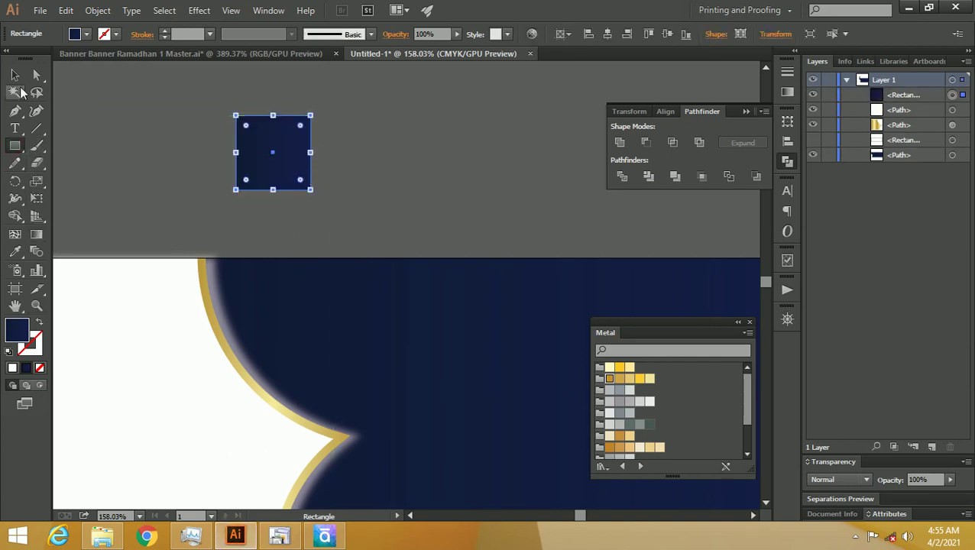
# Make the square an unfilled navy outline with a 2 pt stroke weight
pyautogui.click(14, 75)
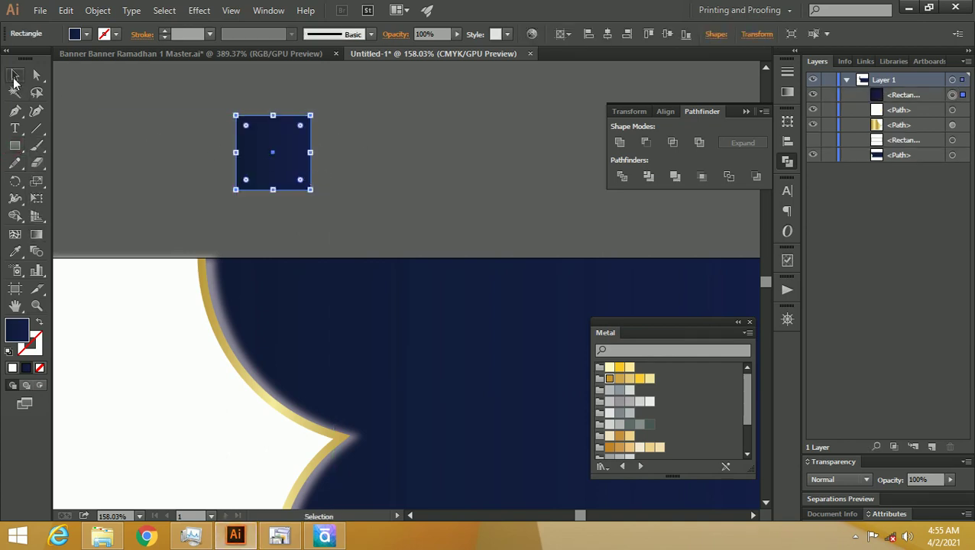
pyautogui.click(36, 325)
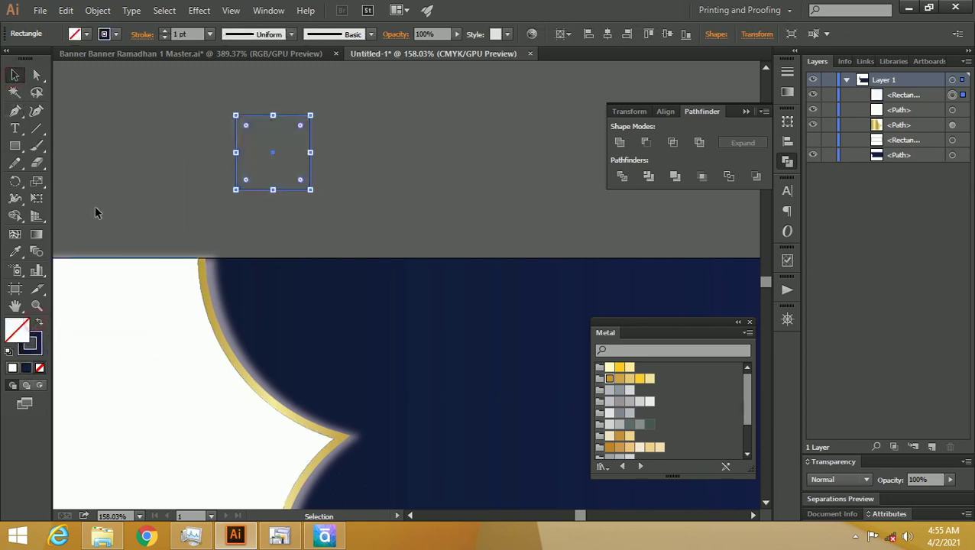
pyautogui.click(141, 174)
pyautogui.click(236, 142)
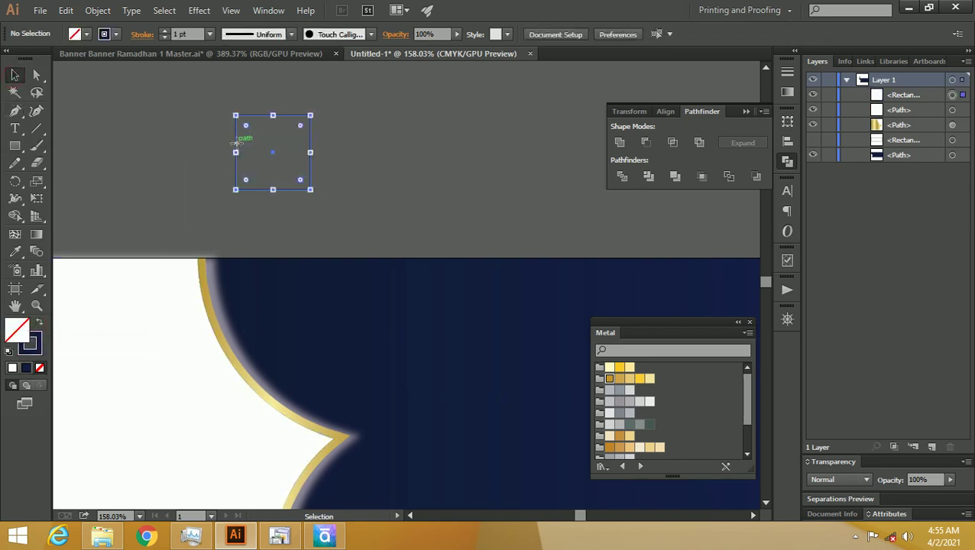
pyautogui.click(211, 34)
pyautogui.click(239, 110)
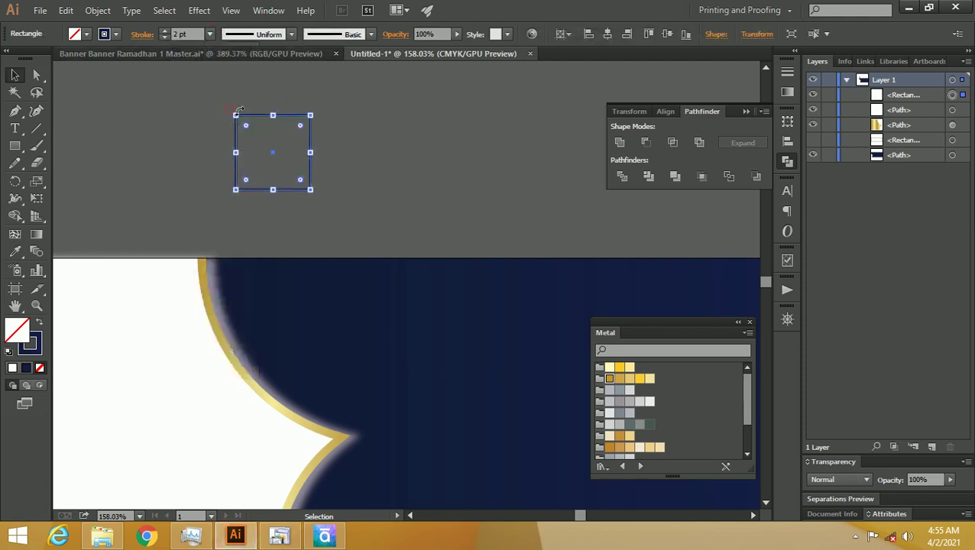
pyautogui.click(378, 110)
pyautogui.click(311, 136)
pyautogui.press('r')
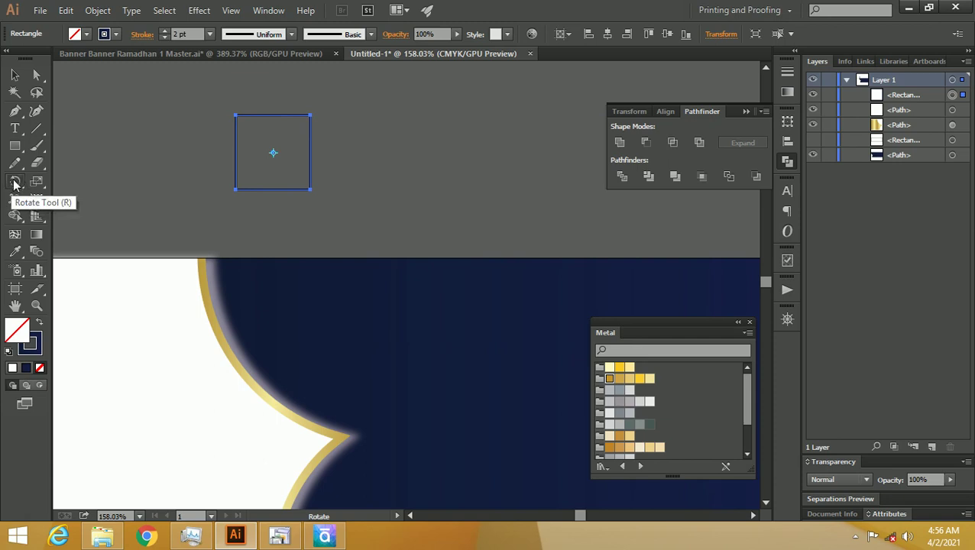
# Add a 45°-rotated copy of the square and group both squares into an eight-point star
pyautogui.moveTo(311, 116); pyautogui.dragTo(292, 109)
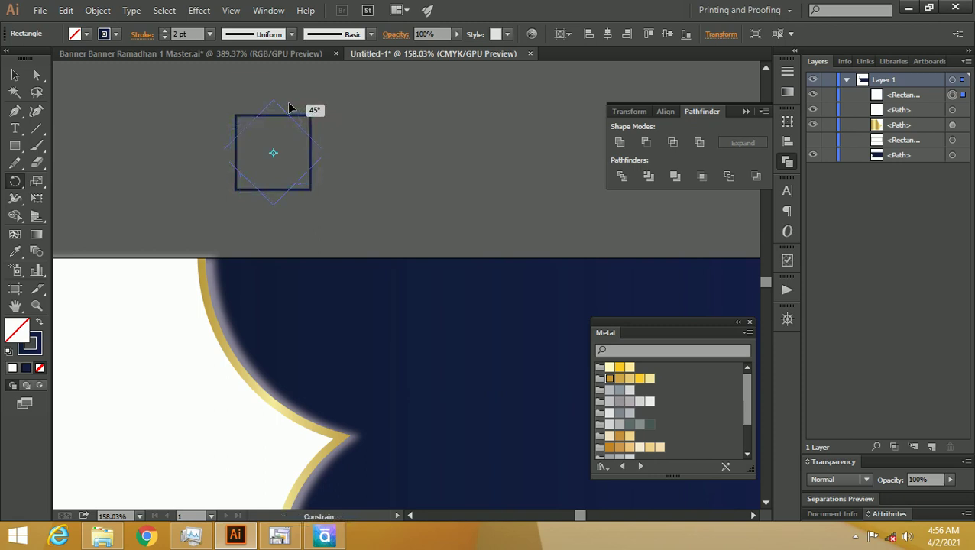
pyautogui.moveTo(289, 108); pyautogui.dragTo(285, 107)
pyautogui.press('alt')
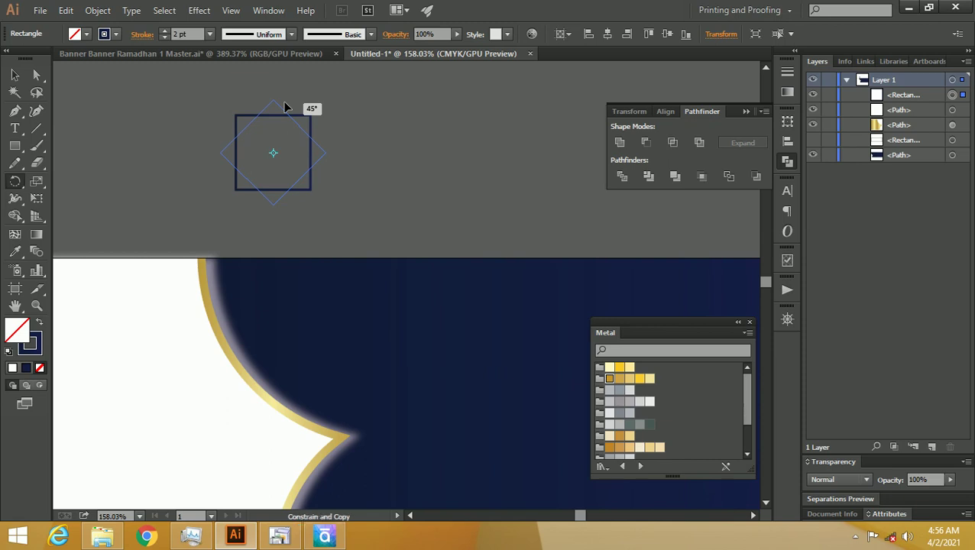
pyautogui.moveTo(285, 107); pyautogui.dragTo(285, 105)
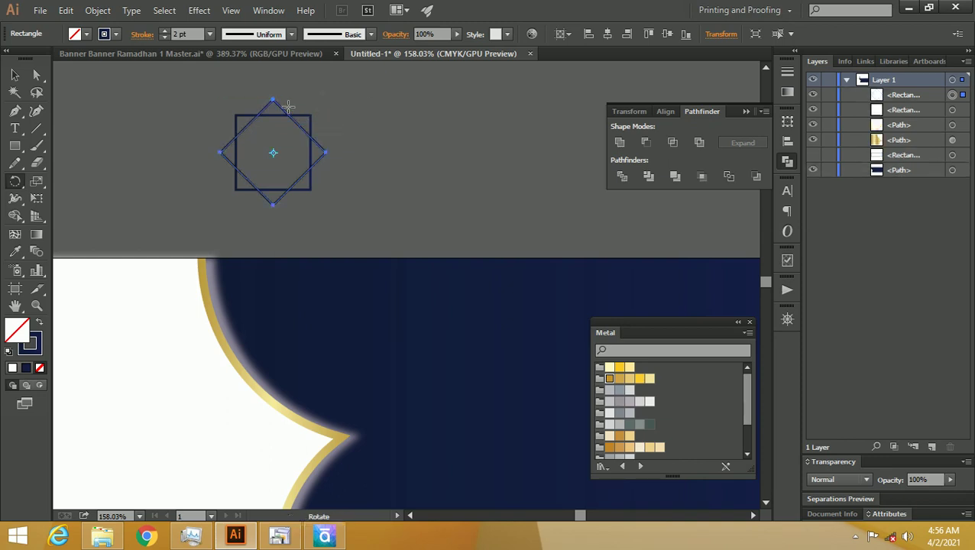
pyautogui.click(14, 74)
pyautogui.click(102, 89)
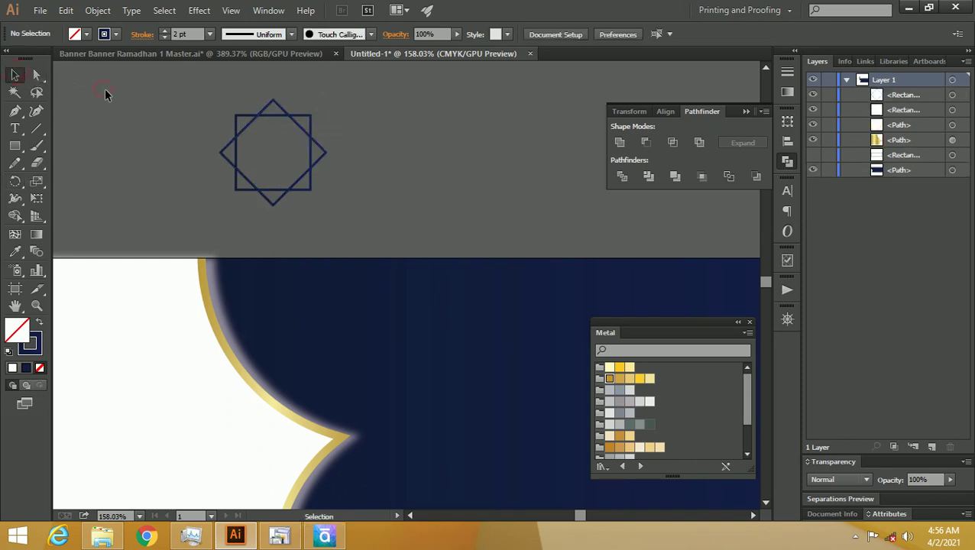
pyautogui.moveTo(361, 99); pyautogui.dragTo(191, 161)
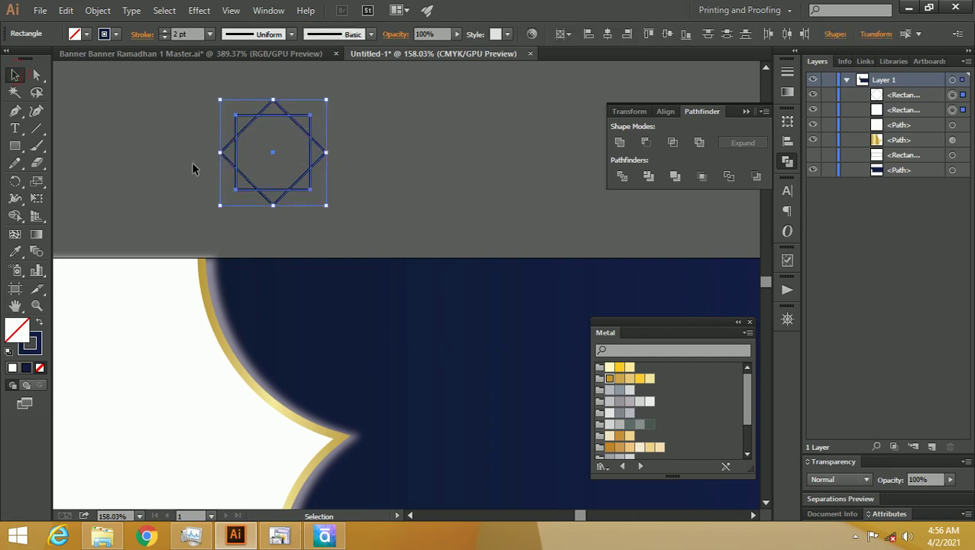
pyautogui.hotkey('ctrl', 'g')
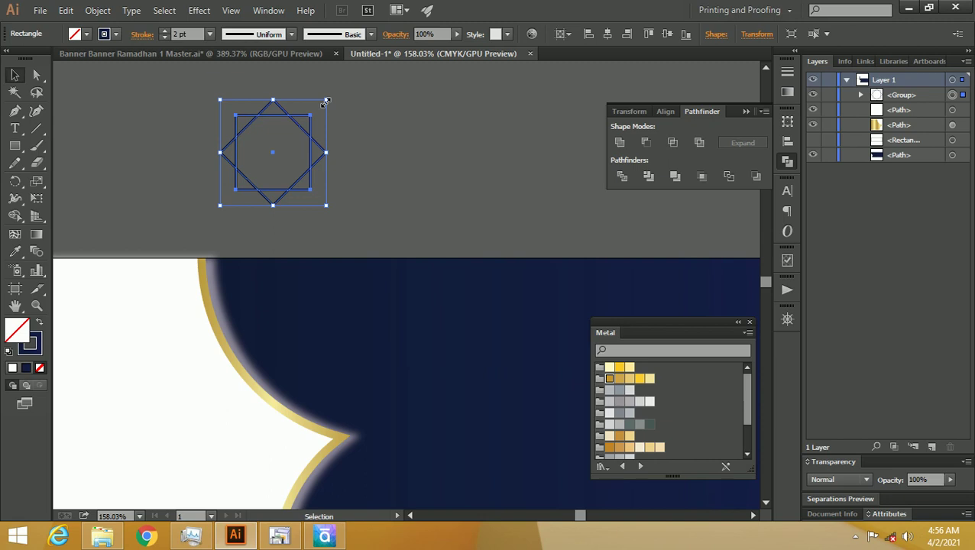
# Paste a copy of the star in front and scale it down inside the original
pyautogui.press('a')
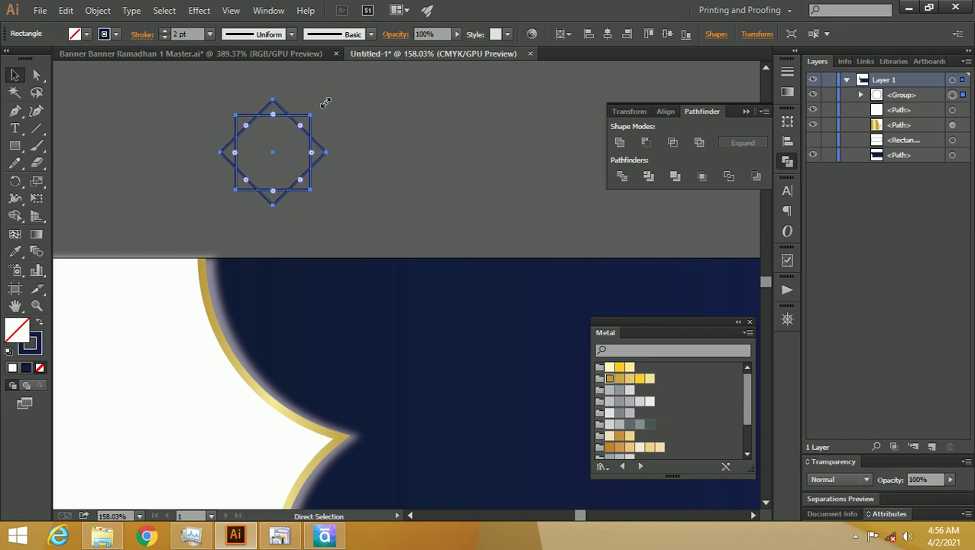
pyautogui.hotkey('ctrl', 'c')
pyautogui.hotkey('ctrl', 'f')
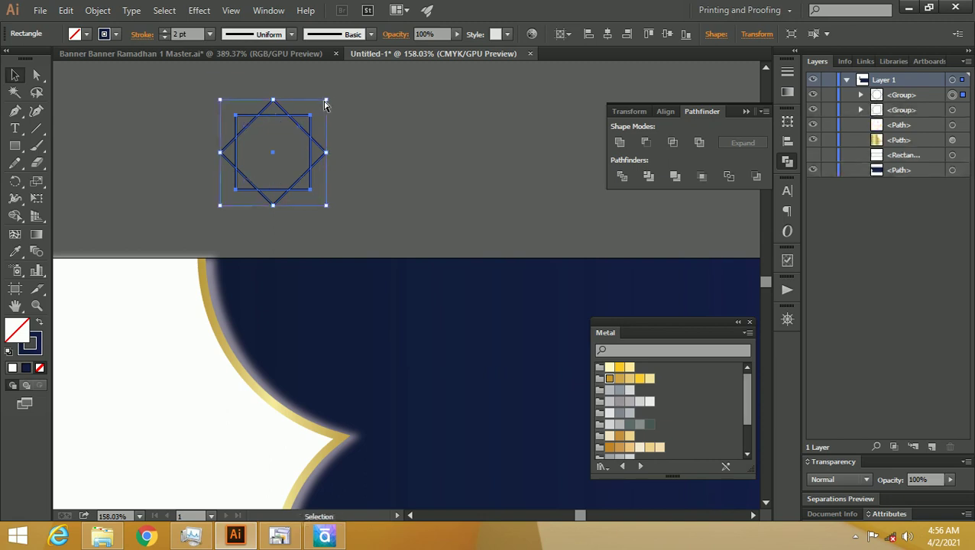
pyautogui.moveTo(327, 102); pyautogui.dragTo(303, 112)
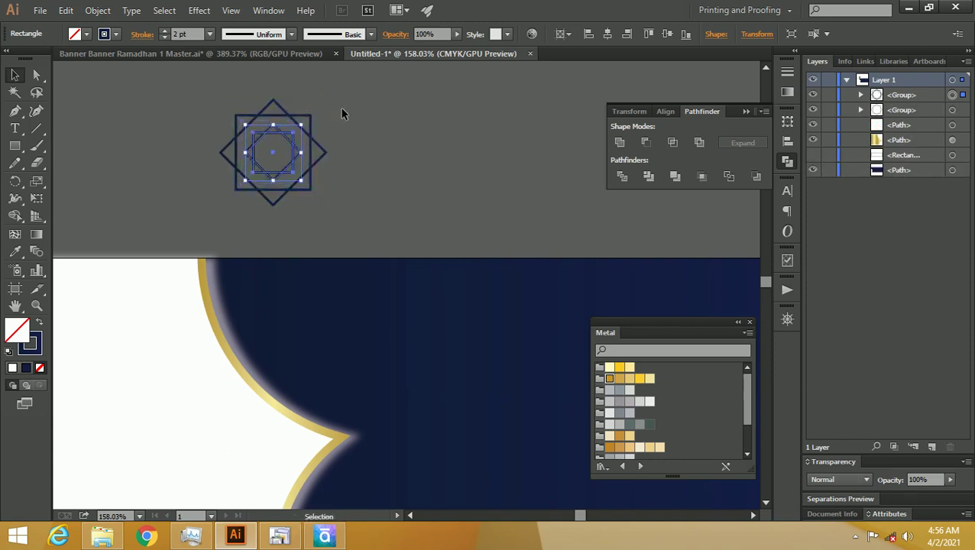
pyautogui.click(340, 107)
pyautogui.press('z')
pyautogui.moveTo(240, 139)
pyautogui.mouseDown()
pyautogui.moveTo(324, 165)
pyautogui.moveTo(290, 186)
pyautogui.moveTo(259, 153)
pyautogui.mouseUp()
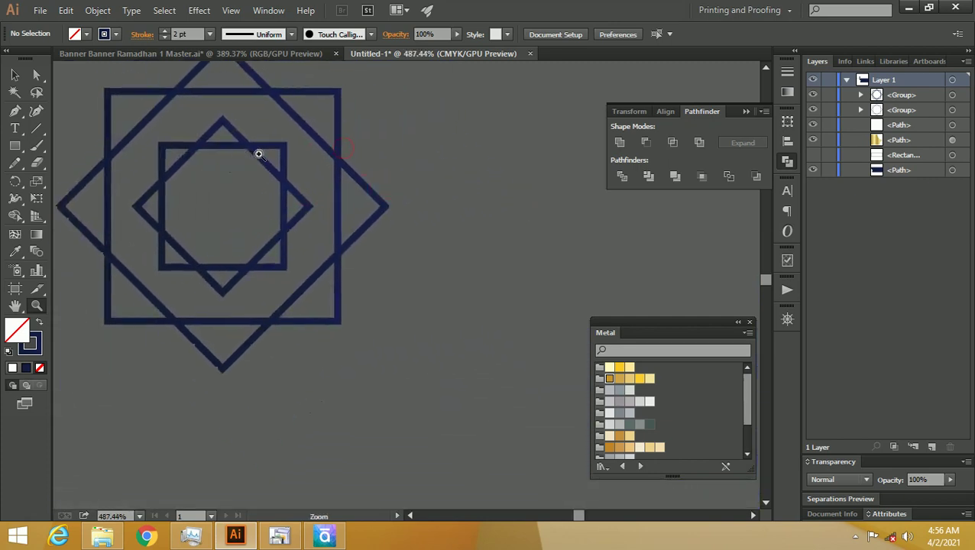
# Draw a star with 10 points using the Star tool settings
pyautogui.click(15, 145)
pyautogui.click(69, 214)
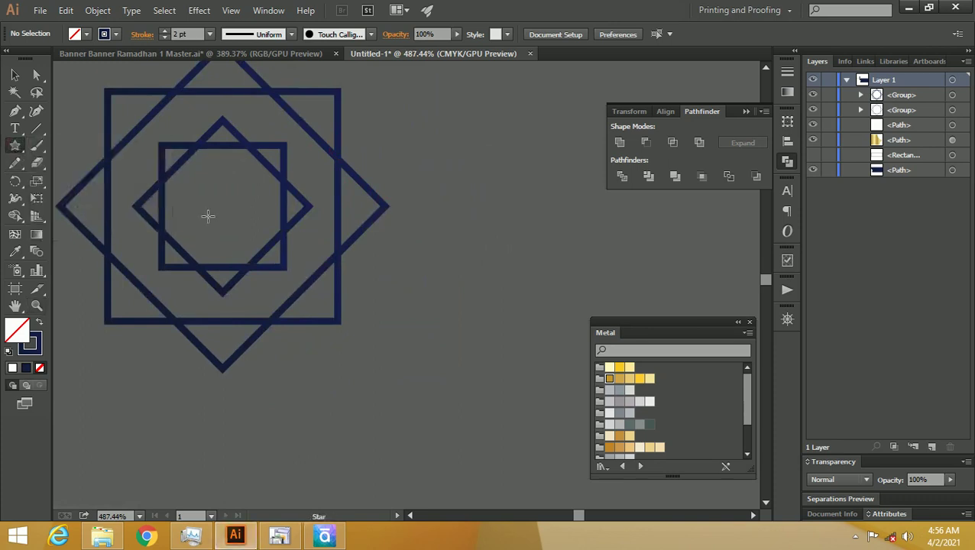
pyautogui.click(476, 189)
pyautogui.doubleClick(488, 279)
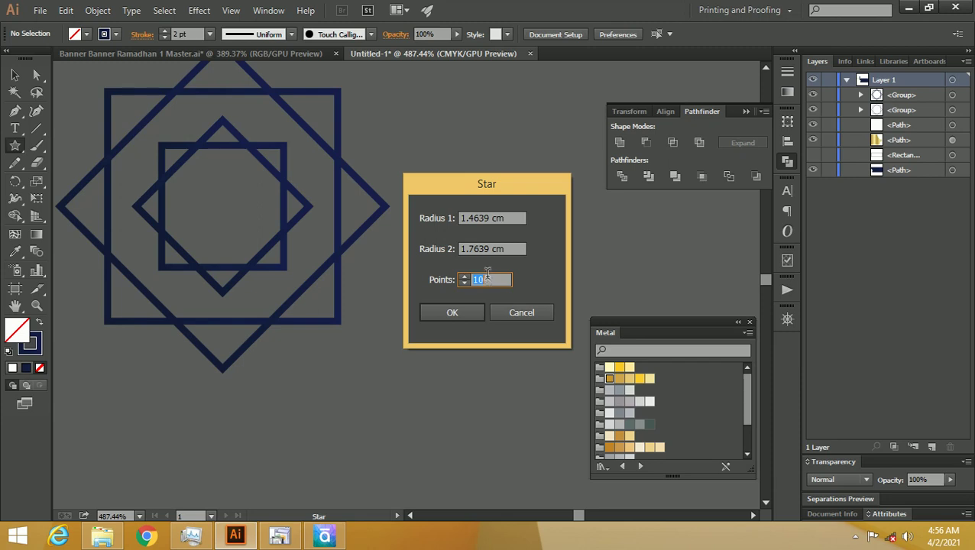
pyautogui.click(509, 218)
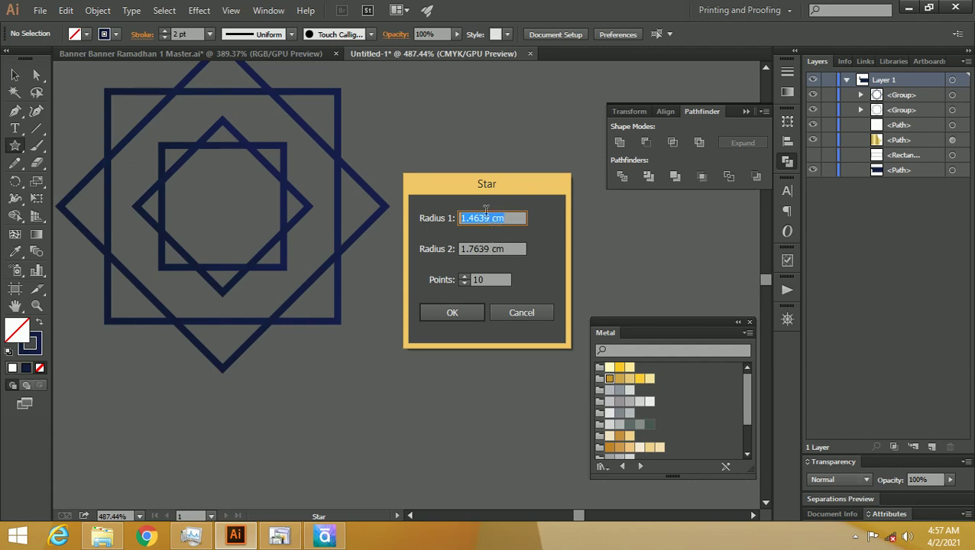
pyautogui.moveTo(500, 188); pyautogui.dragTo(491, 168)
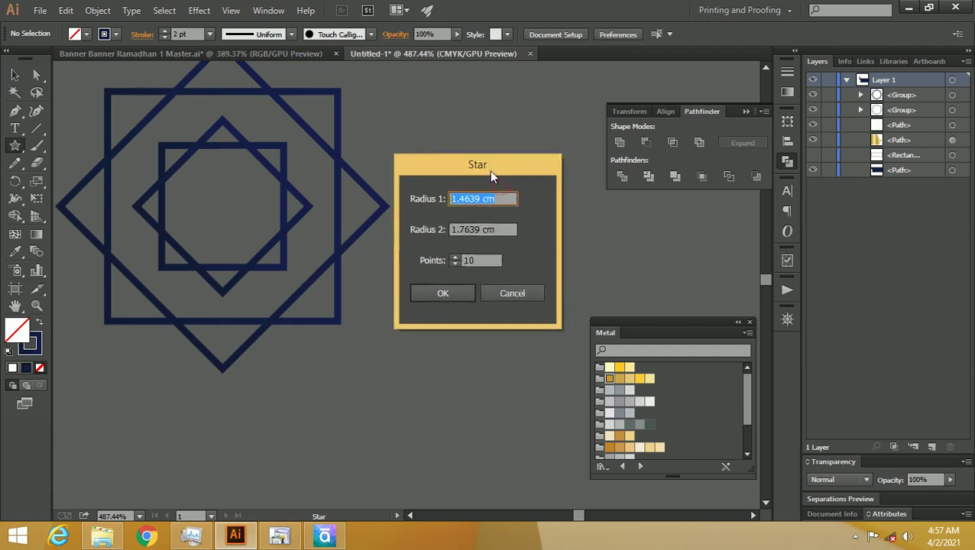
pyautogui.click(443, 293)
# Move the 10-point star right of the ornament and give it a solid navy fill with no stroke
pyautogui.click(14, 74)
pyautogui.moveTo(332, 87); pyautogui.dragTo(440, 184)
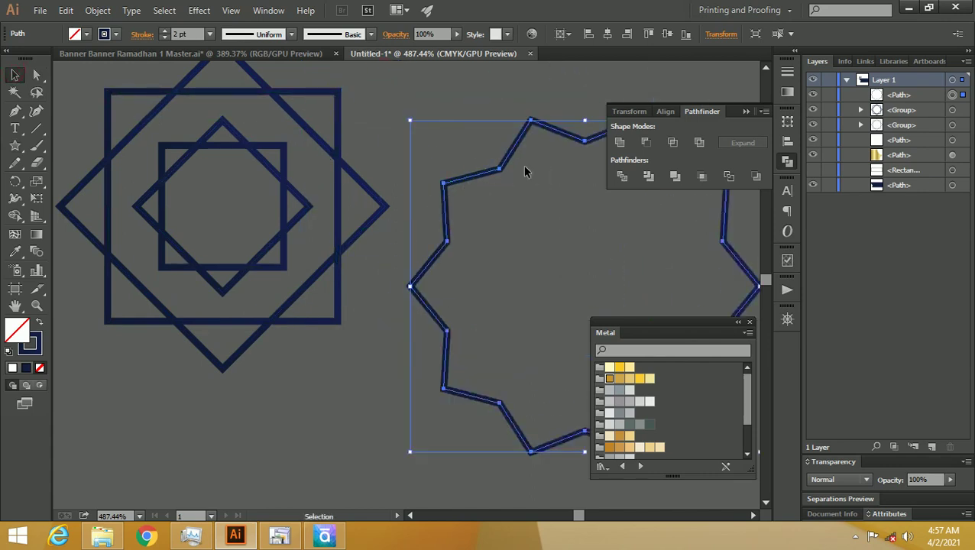
pyautogui.click(740, 106)
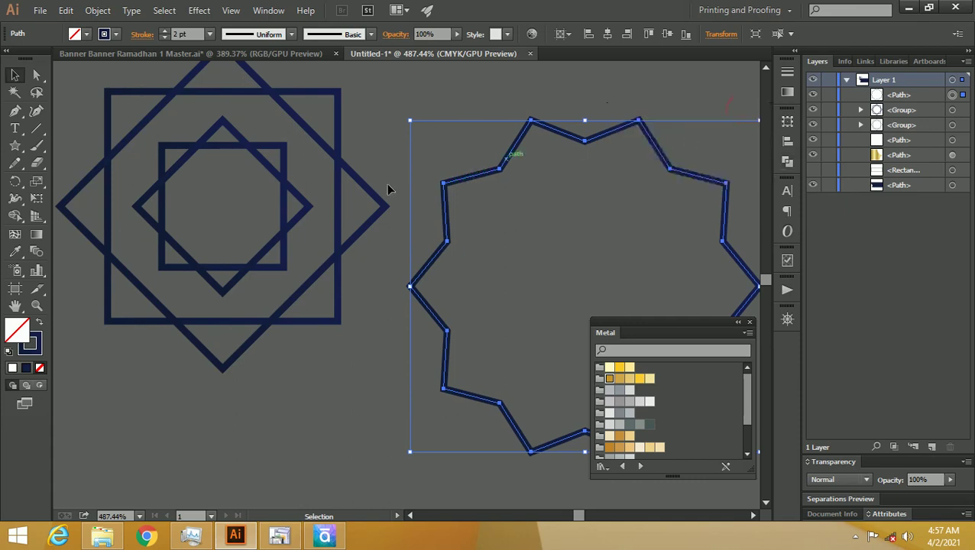
pyautogui.click(43, 324)
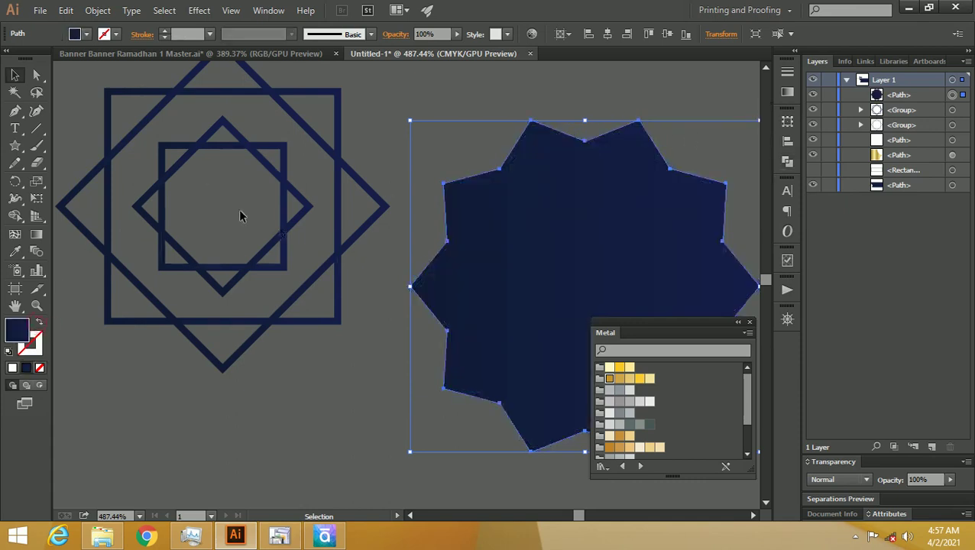
pyautogui.press('z')
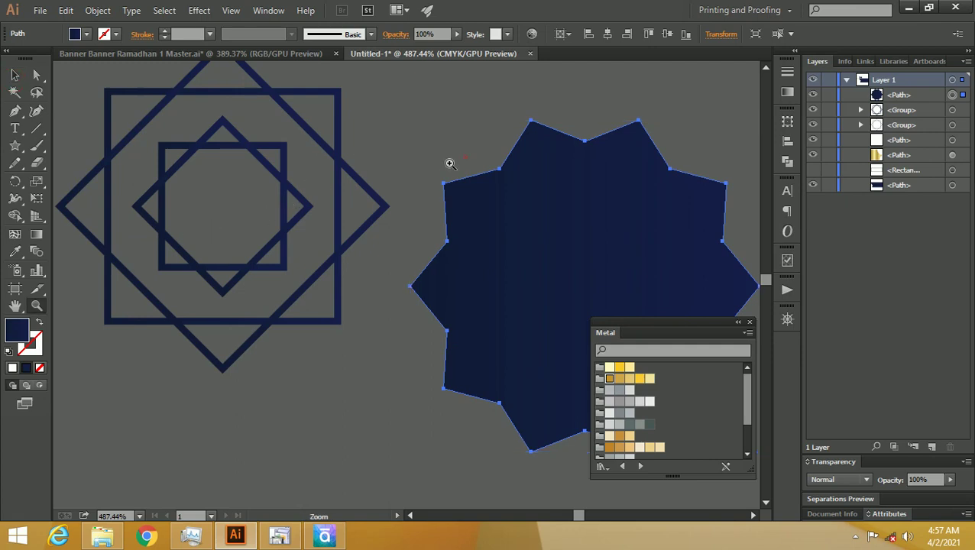
pyautogui.scroll(-3, 359, 182)
pyautogui.moveTo(334, 179); pyautogui.dragTo(285, 169)
# Shrink the navy star to a small size
pyautogui.press('v')
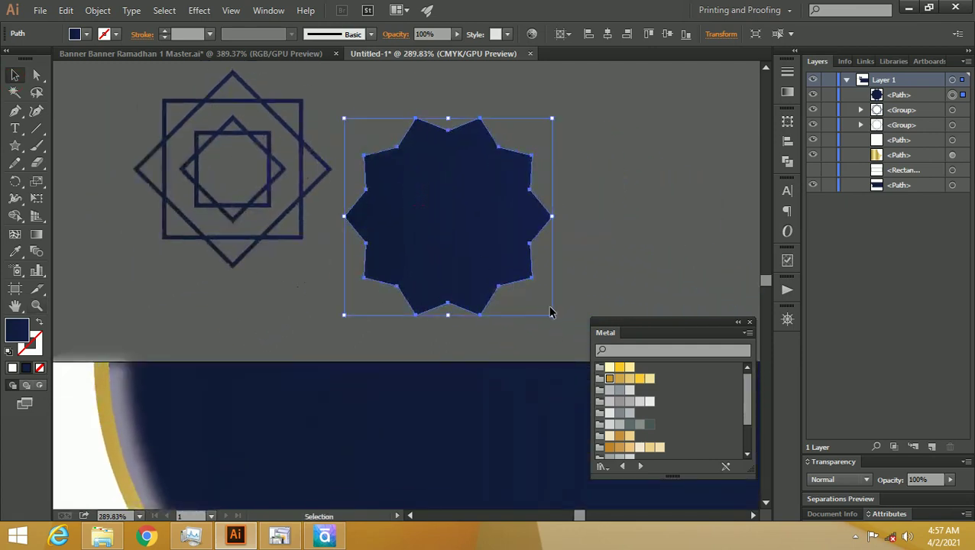
pyautogui.moveTo(554, 320)
pyautogui.mouseDown()
pyautogui.moveTo(382, 152)
pyautogui.moveTo(237, 167)
pyautogui.mouseUp()
pyautogui.press('z')
pyautogui.click(269, 180)
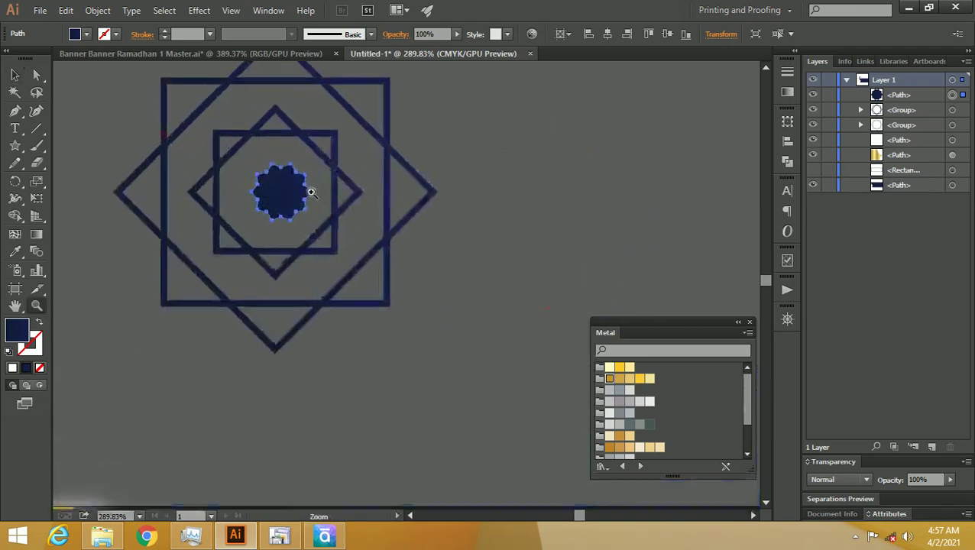
pyautogui.keyDown('alt'); pyautogui.click(429, 213); pyautogui.keyUp('alt')
pyautogui.press('v')
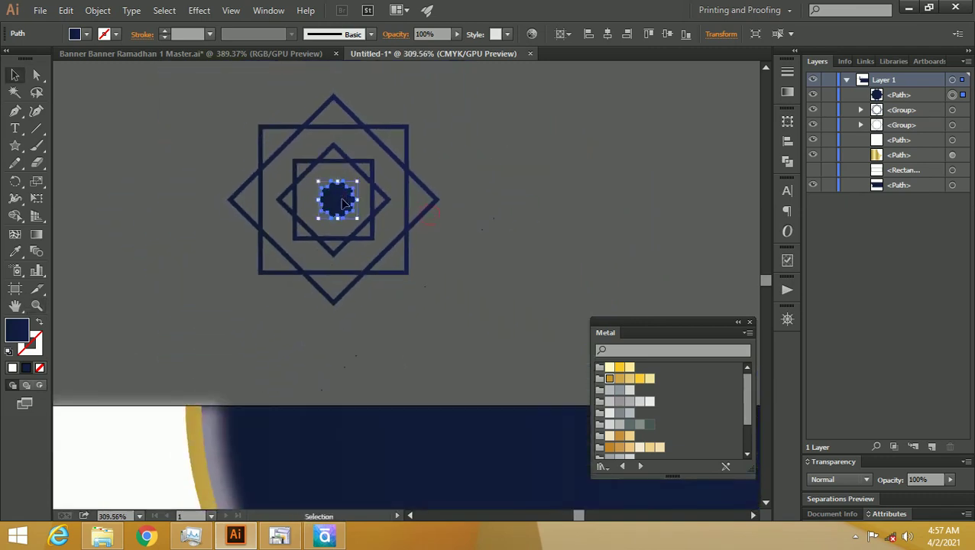
# Horizontally centre the star on the nested squares, aligning to the selection
pyautogui.moveTo(475, 275); pyautogui.dragTo(233, 175)
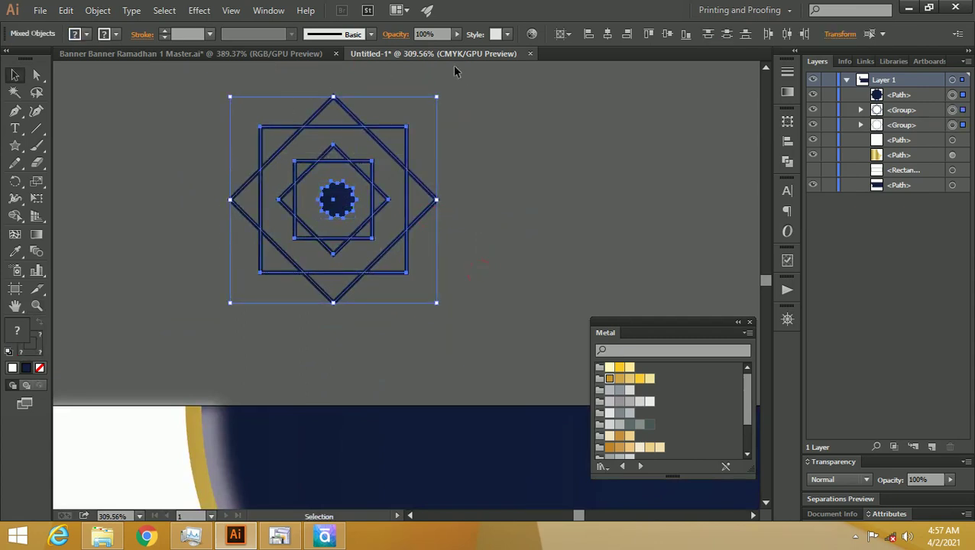
pyautogui.click(564, 33)
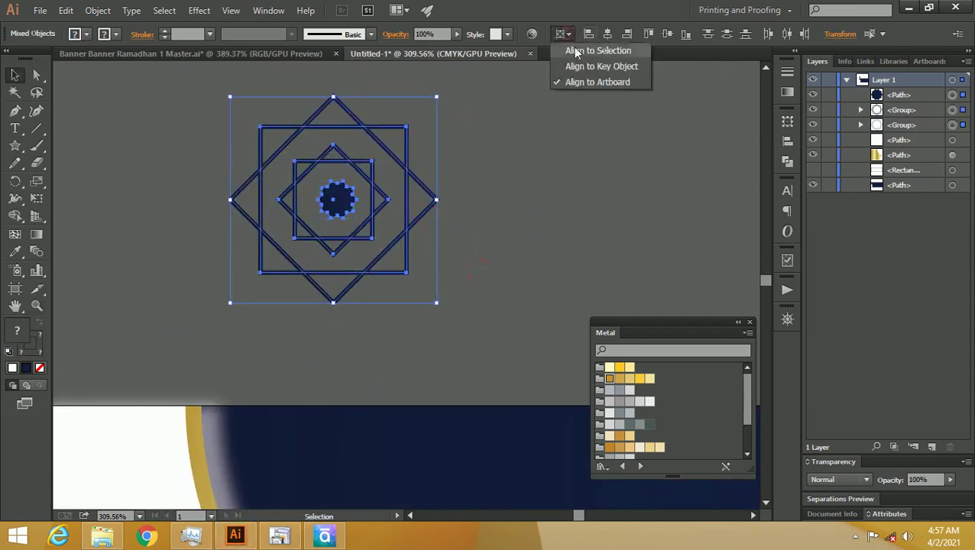
pyautogui.click(576, 50)
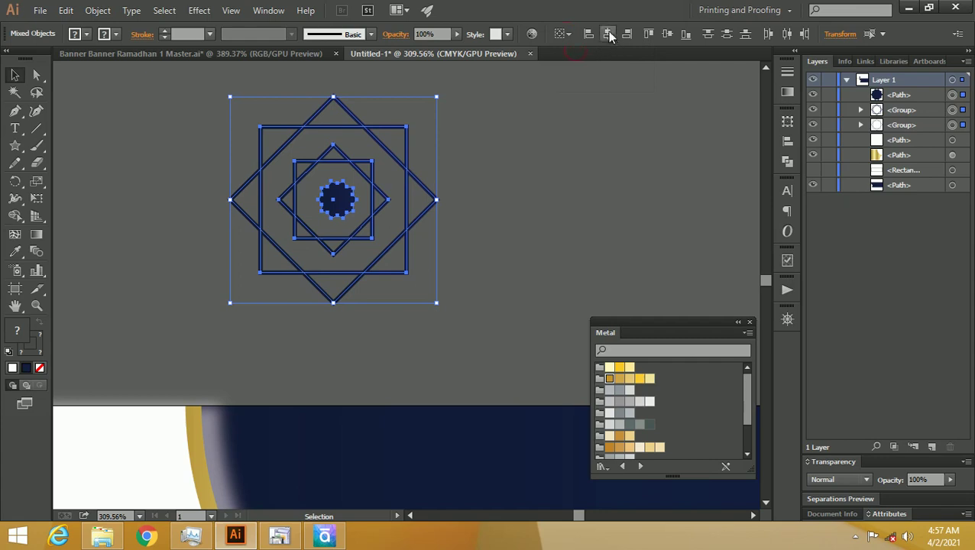
pyautogui.click(608, 35)
pyautogui.click(558, 159)
# Group the star and nested squares into one ornament
pyautogui.press('z')
pyautogui.moveTo(468, 134); pyautogui.dragTo(407, 146)
pyautogui.press('v')
pyautogui.moveTo(181, 118); pyautogui.dragTo(507, 313)
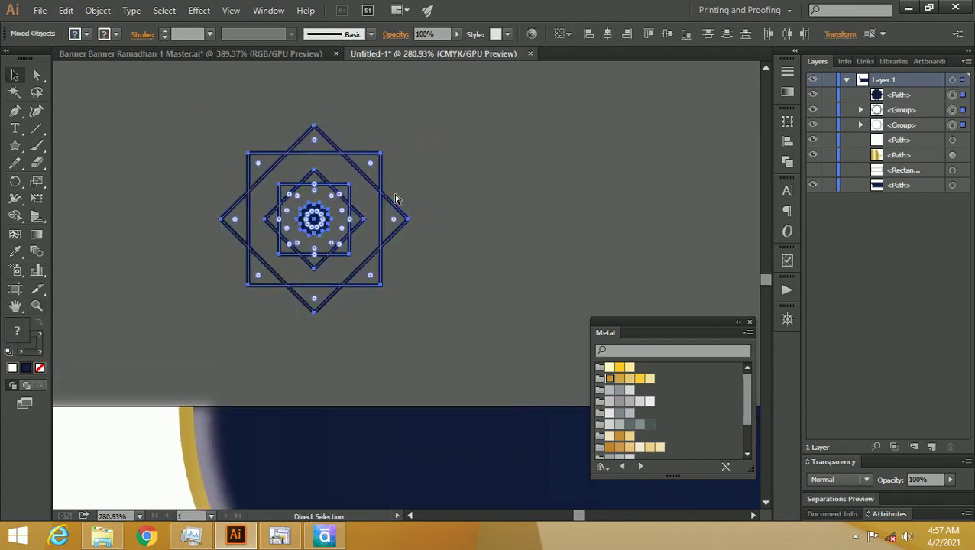
pyautogui.hotkey('ctrl', 'g')
pyautogui.press('z')
pyautogui.keyDown('alt'); pyautogui.click(456, 145); pyautogui.keyUp('alt')
pyautogui.scroll(-5, 321, 158)
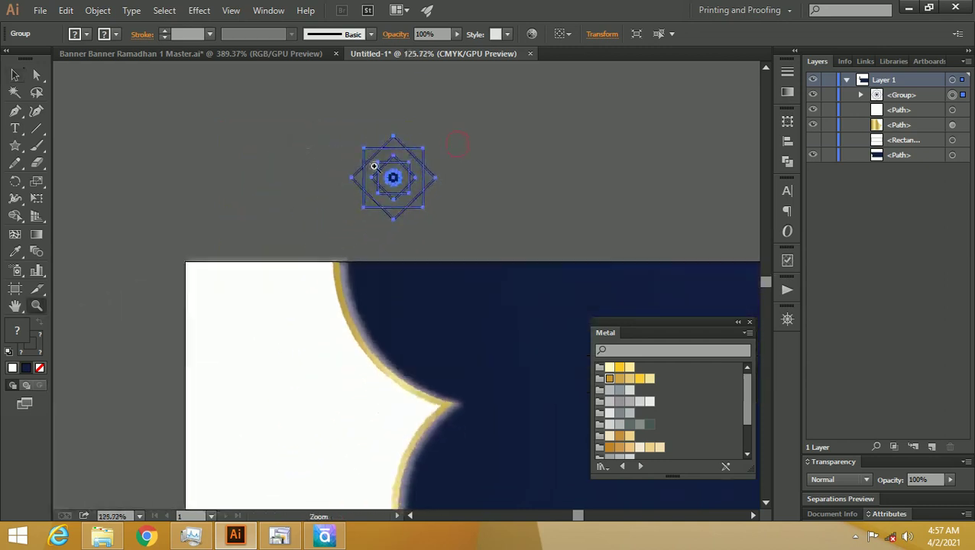
# Move the ornament above the banner and zoom in on it
pyautogui.press('v')
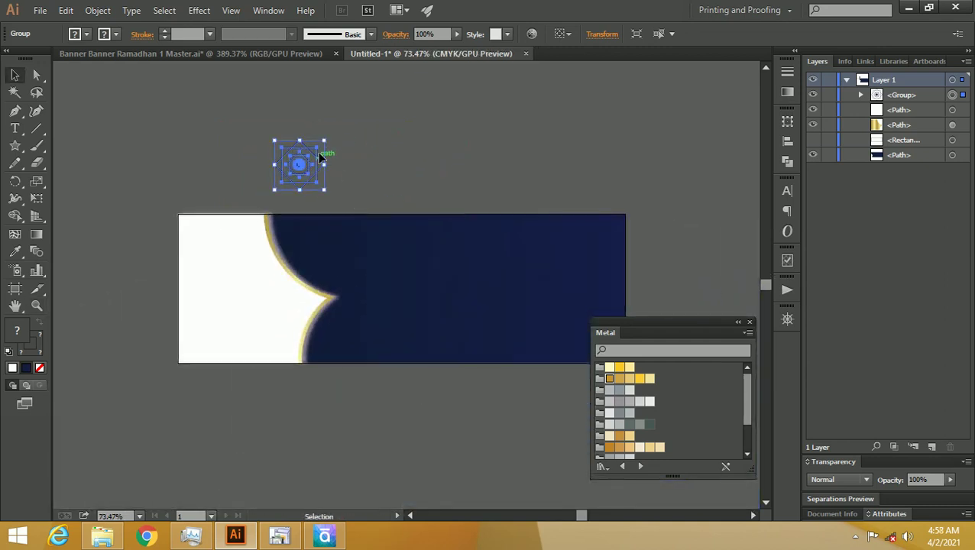
pyautogui.moveTo(324, 145)
pyautogui.mouseDown()
pyautogui.moveTo(298, 163)
pyautogui.moveTo(570, 223)
pyautogui.mouseUp()
pyautogui.click(327, 157)
pyautogui.press('z')
pyautogui.scroll(-5, 503, 221)
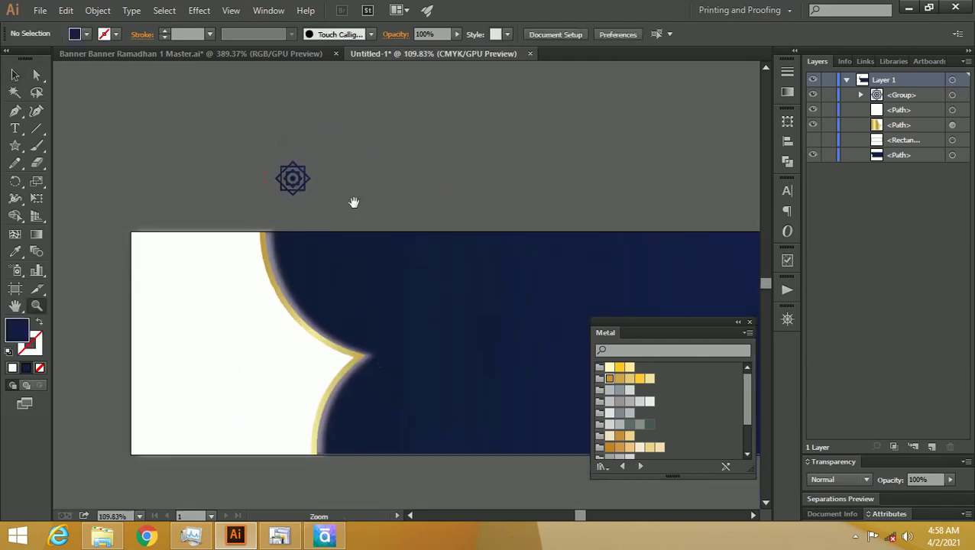
pyautogui.hscroll(3, 357, 198)
pyautogui.hscroll(3, 304, 170)
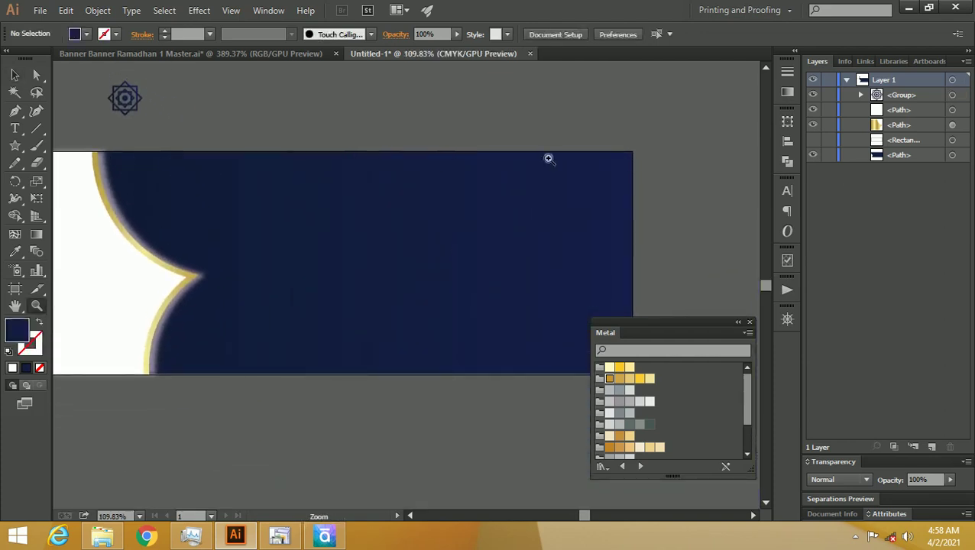
pyautogui.moveTo(200, 157)
pyautogui.mouseDown()
pyautogui.moveTo(343, 189)
pyautogui.moveTo(305, 189)
pyautogui.mouseUp()
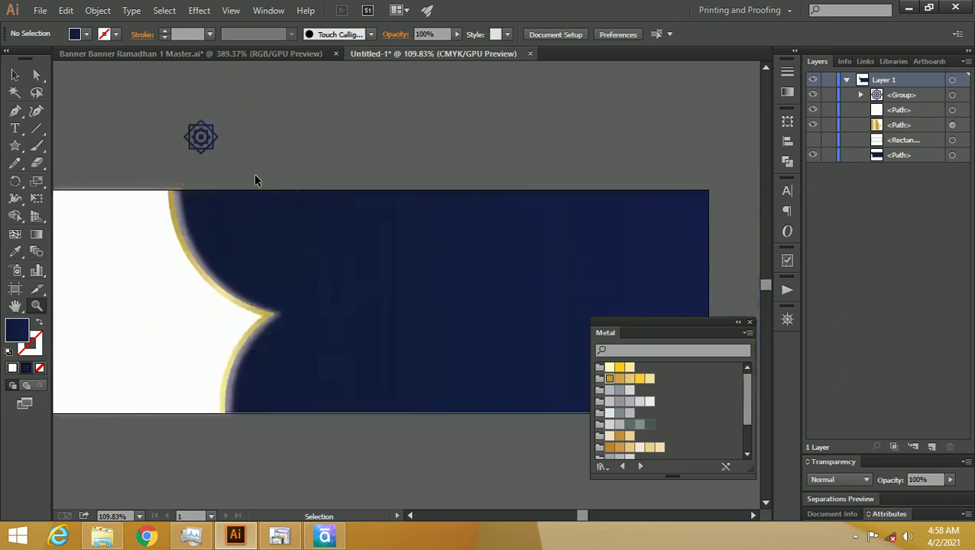
pyautogui.hotkey('ctrl', 'z')
pyautogui.click(283, 136)
pyautogui.press('z')
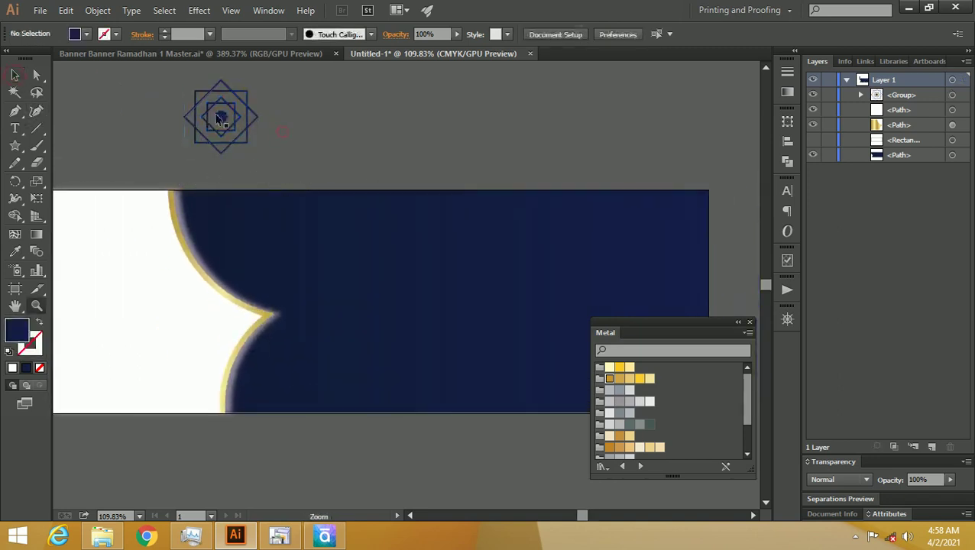
pyautogui.moveTo(174, 90); pyautogui.dragTo(275, 174)
pyautogui.keyDown('alt'); pyautogui.click(473, 179); pyautogui.keyUp('alt')
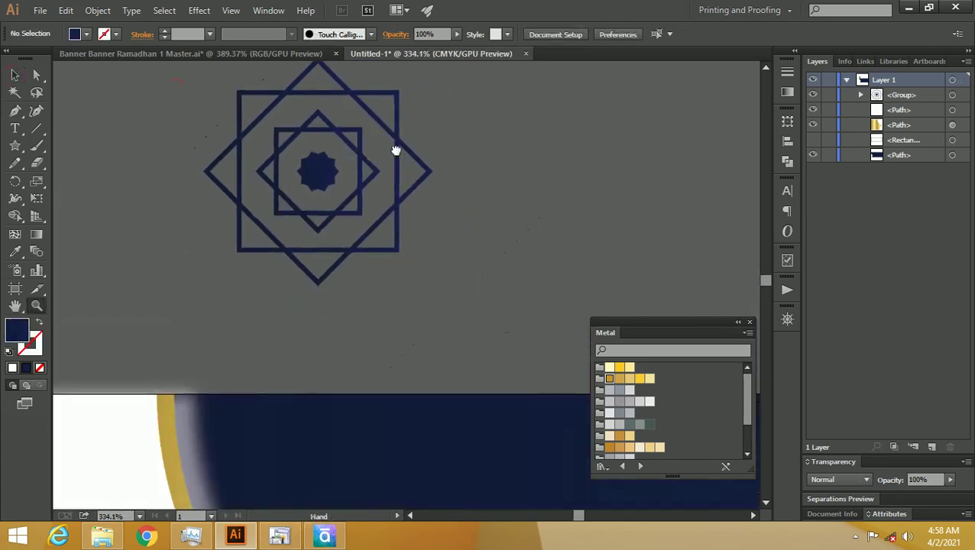
pyautogui.moveTo(405, 146); pyautogui.dragTo(388, 184)
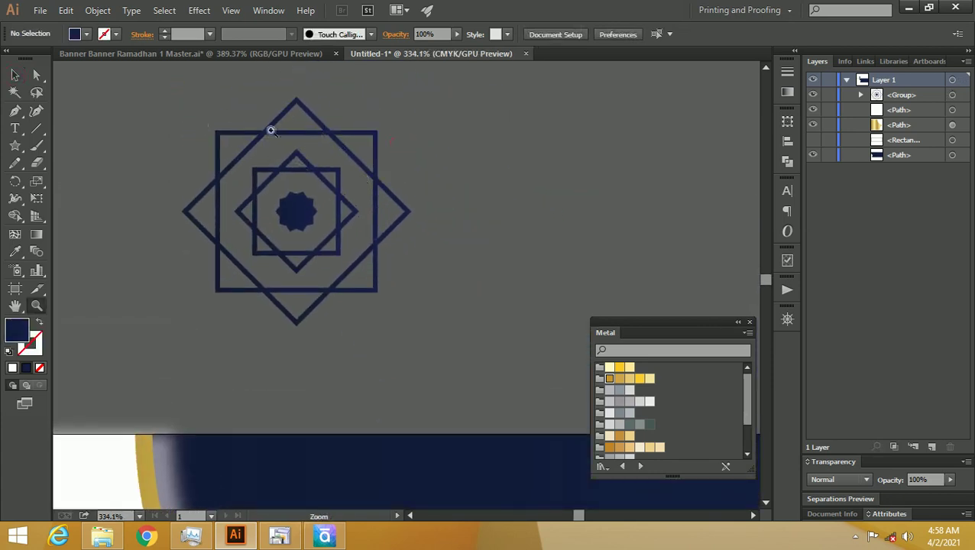
# Expand the ornament's fill and stroke into solid shapes with Object > Expand
pyautogui.click(15, 74)
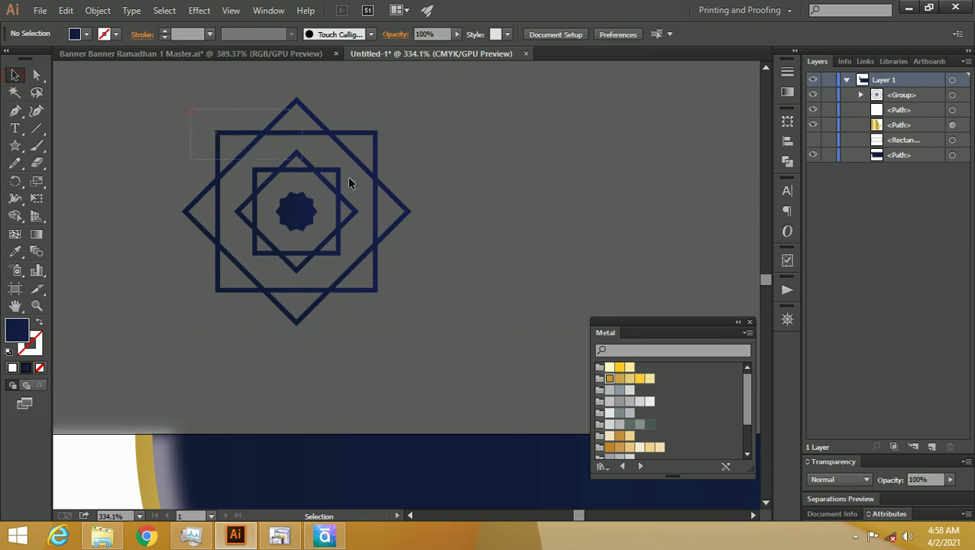
pyautogui.moveTo(453, 261); pyautogui.dragTo(474, 290)
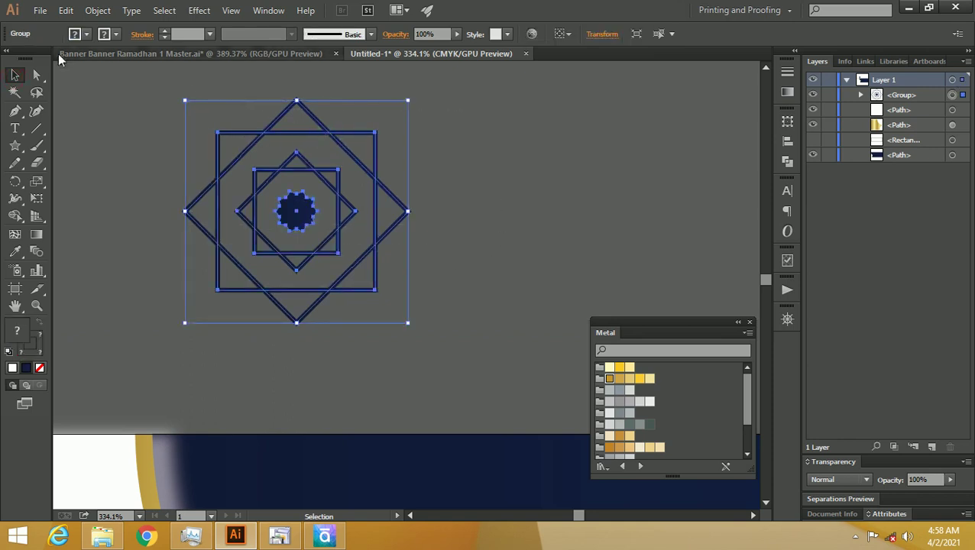
pyautogui.click(98, 10)
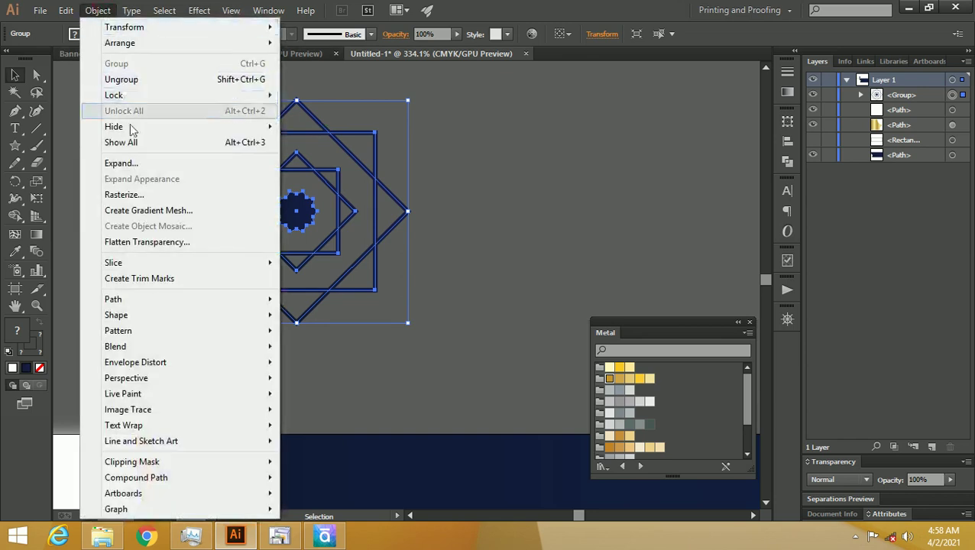
pyautogui.click(144, 163)
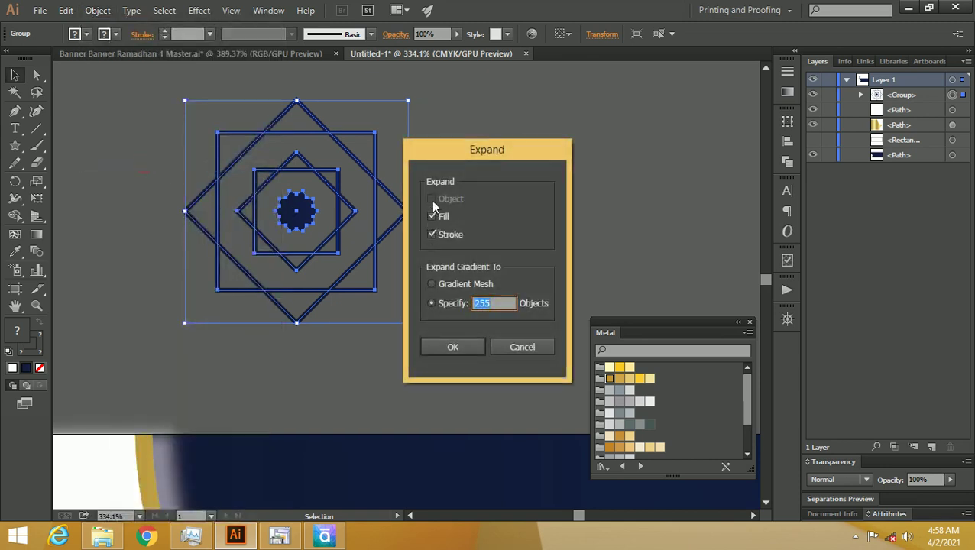
pyautogui.click(459, 346)
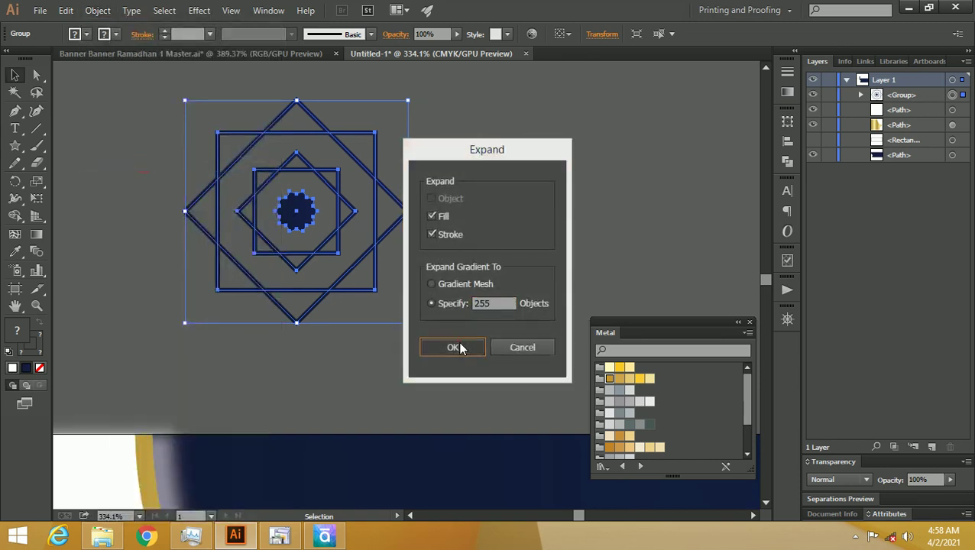
# Scale the expanded ornament down slightly
pyautogui.click(451, 179)
pyautogui.click(371, 178)
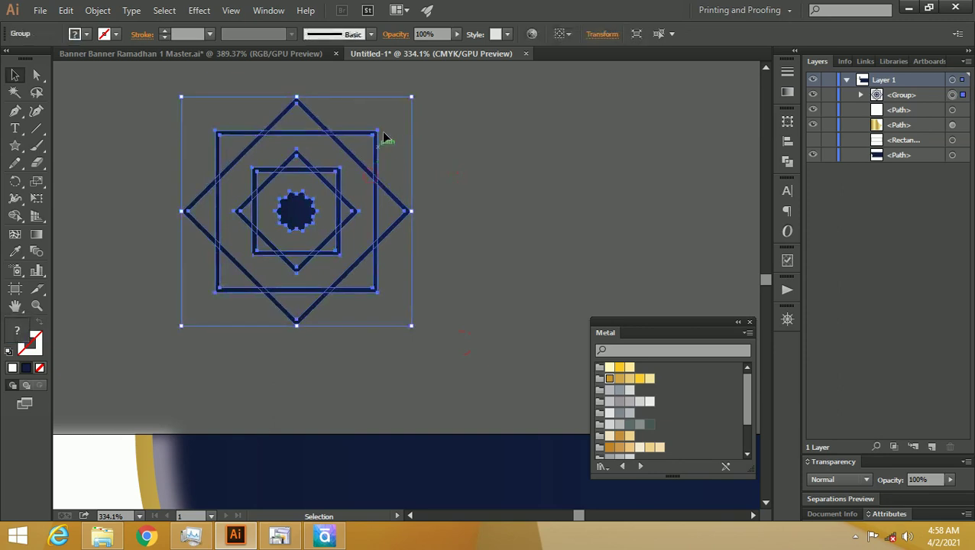
pyautogui.moveTo(411, 97); pyautogui.dragTo(316, 191)
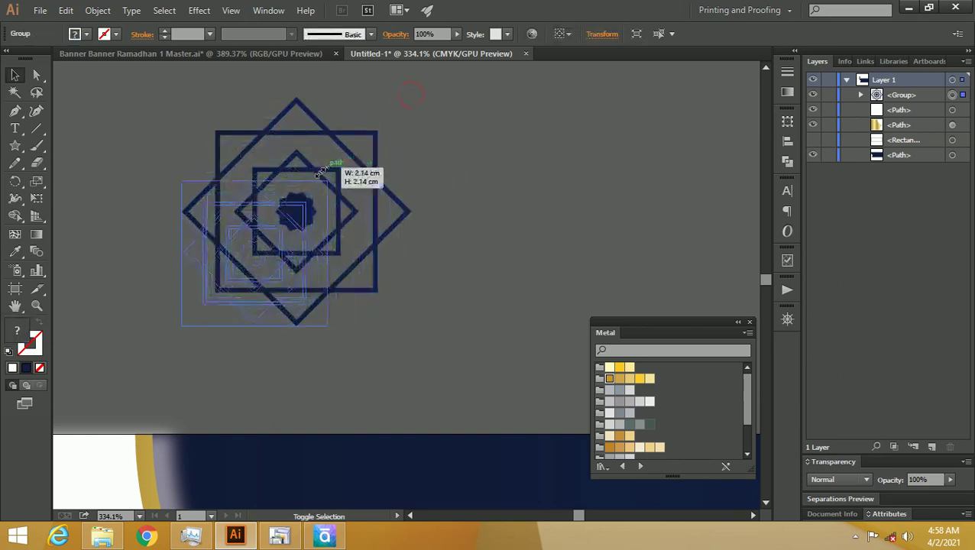
pyautogui.click(352, 205)
pyautogui.moveTo(265, 273); pyautogui.dragTo(320, 220)
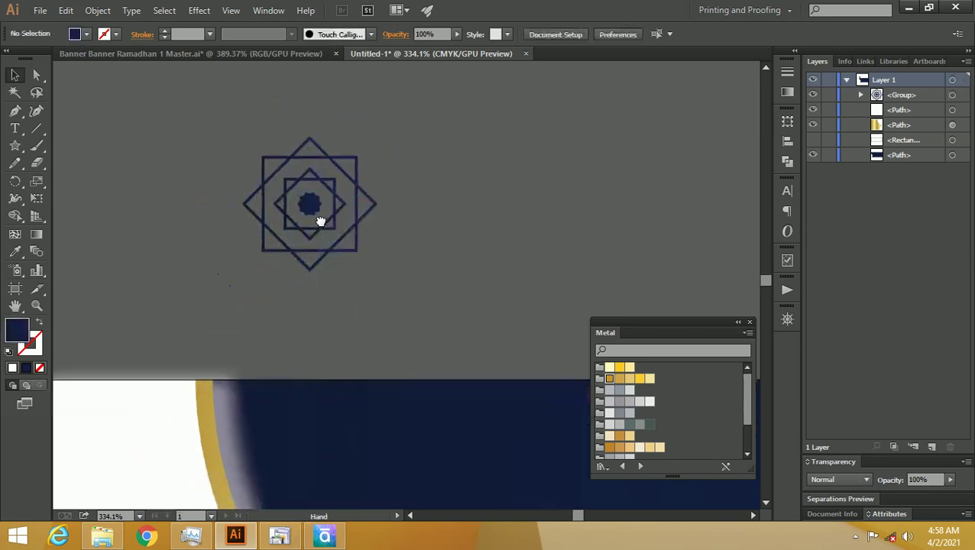
# Ungroup the star ornament
pyautogui.click(396, 201)
pyautogui.moveTo(298, 205); pyautogui.dragTo(399, 233)
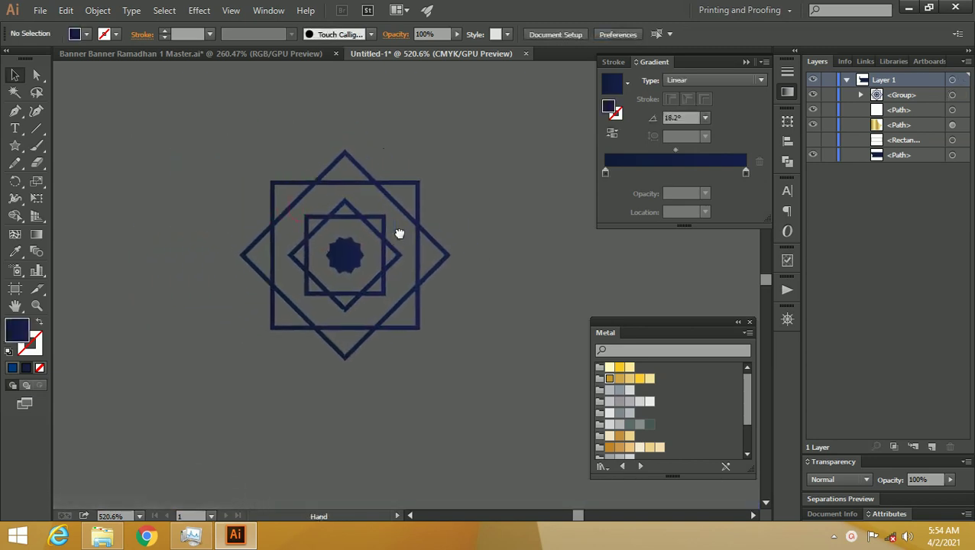
pyautogui.click(340, 197)
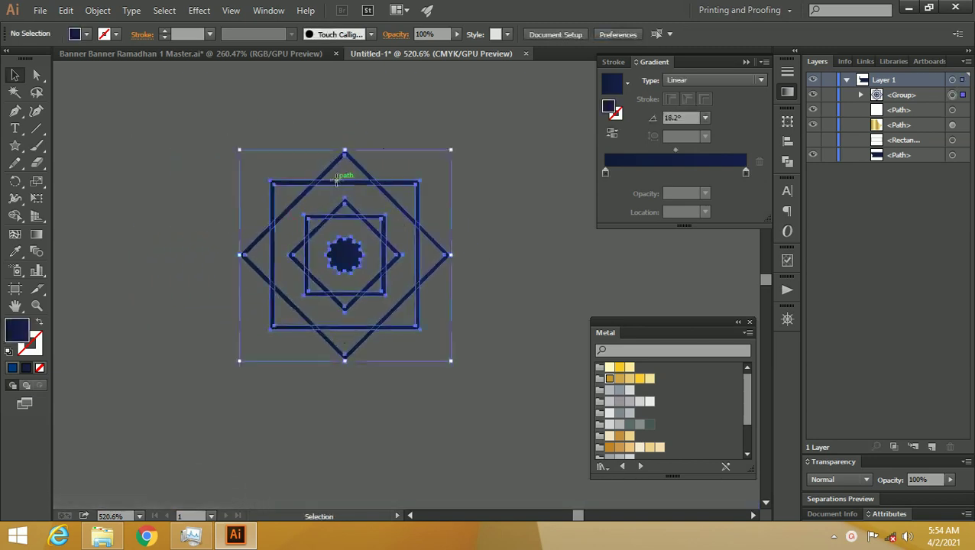
pyautogui.rightClick(340, 182)
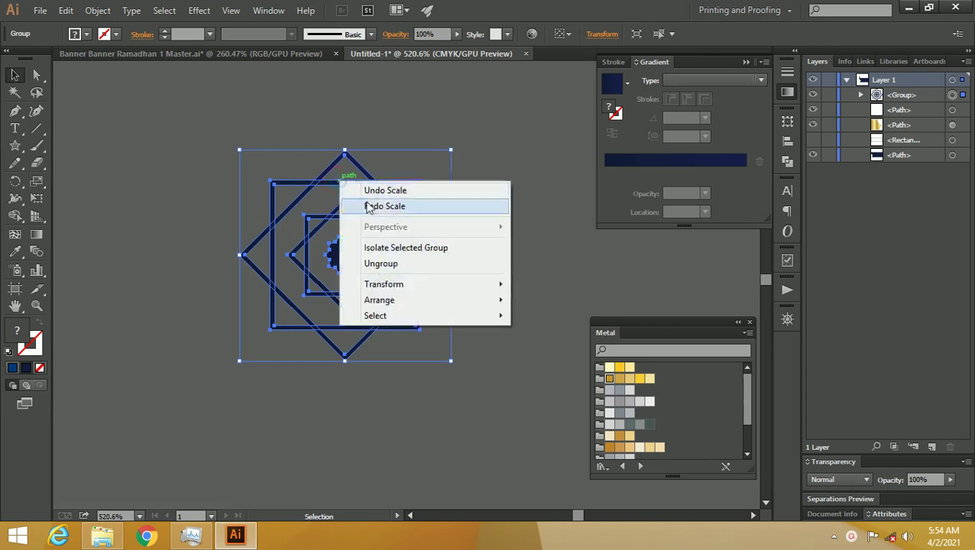
pyautogui.click(416, 263)
pyautogui.click(418, 191)
pyautogui.press('z')
pyautogui.moveTo(413, 206)
pyautogui.mouseDown()
pyautogui.moveTo(414, 223)
pyautogui.moveTo(402, 220)
pyautogui.mouseUp()
pyautogui.press('v')
# Ungroup the outer pair and unite the outer square and diamond in Pathfinder
pyautogui.click(403, 182)
pyautogui.moveTo(403, 180); pyautogui.dragTo(366, 188)
pyautogui.hotkey('ctrl', 'z')
pyautogui.rightClick(383, 172)
pyautogui.click(424, 255)
pyautogui.click(429, 165)
pyautogui.click(395, 183)
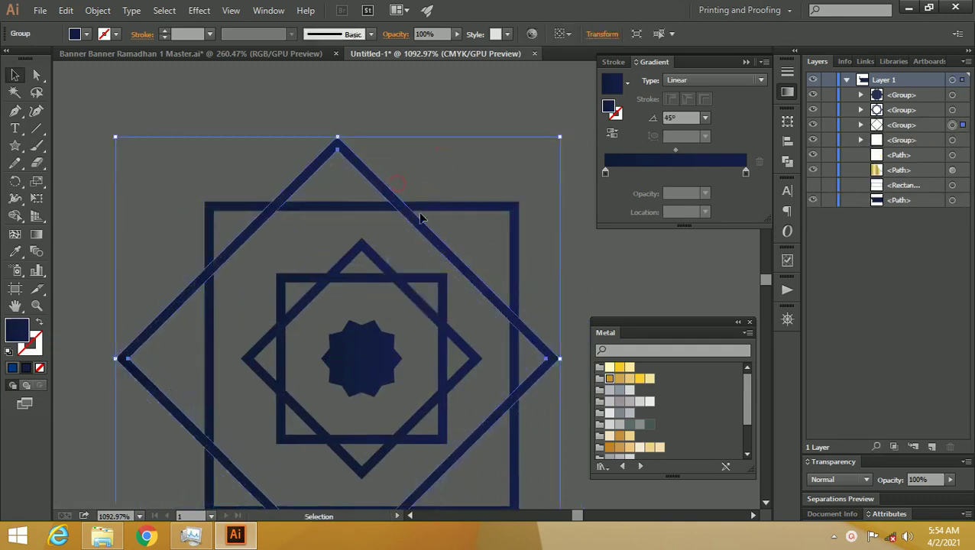
pyautogui.keyDown('shift'); pyautogui.click(486, 208); pyautogui.keyUp('shift')
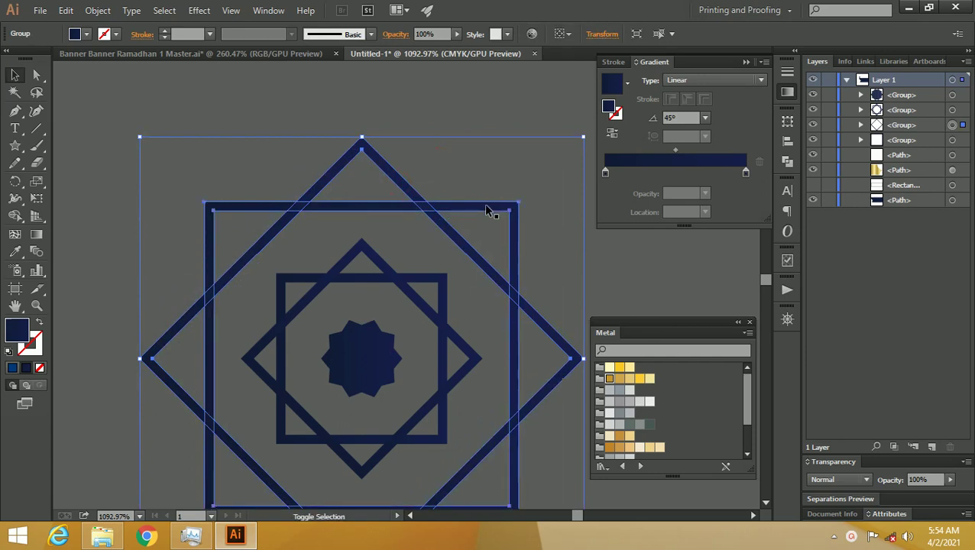
pyautogui.keyDown('shift'); pyautogui.click(487, 209); pyautogui.keyUp('shift')
pyautogui.click(787, 161)
pyautogui.click(620, 142)
pyautogui.moveTo(454, 238); pyautogui.dragTo(456, 179)
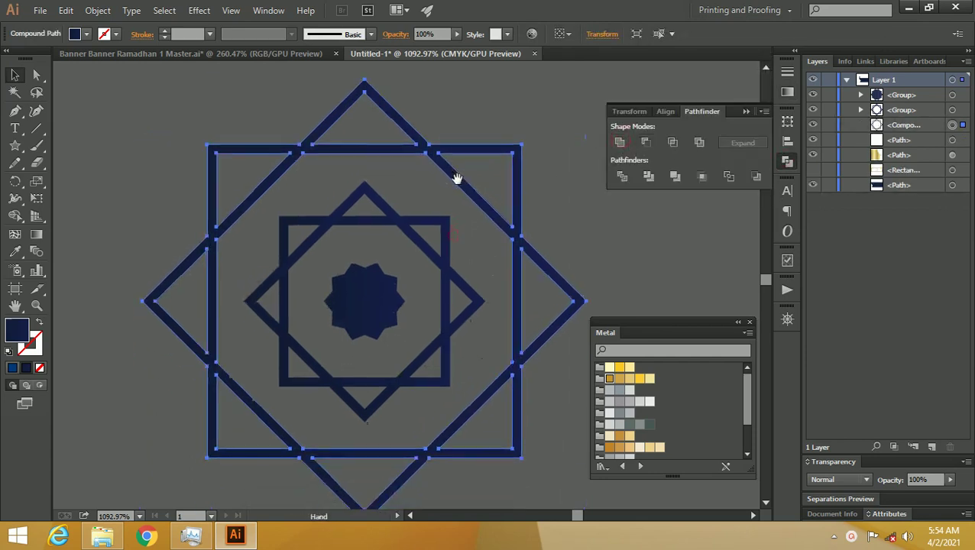
# Unite the inner square and diamond, then centre the small navy star
pyautogui.click(405, 221)
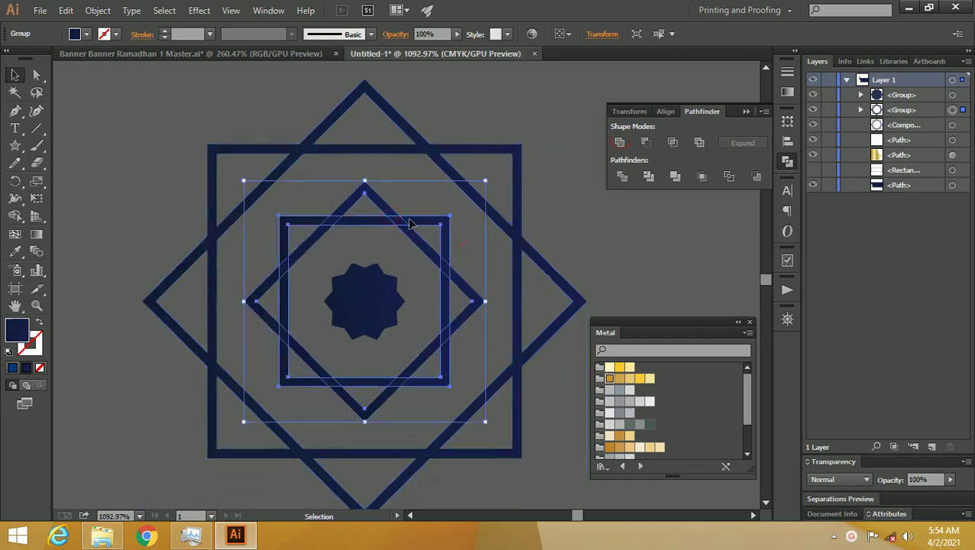
pyautogui.rightClick(410, 224)
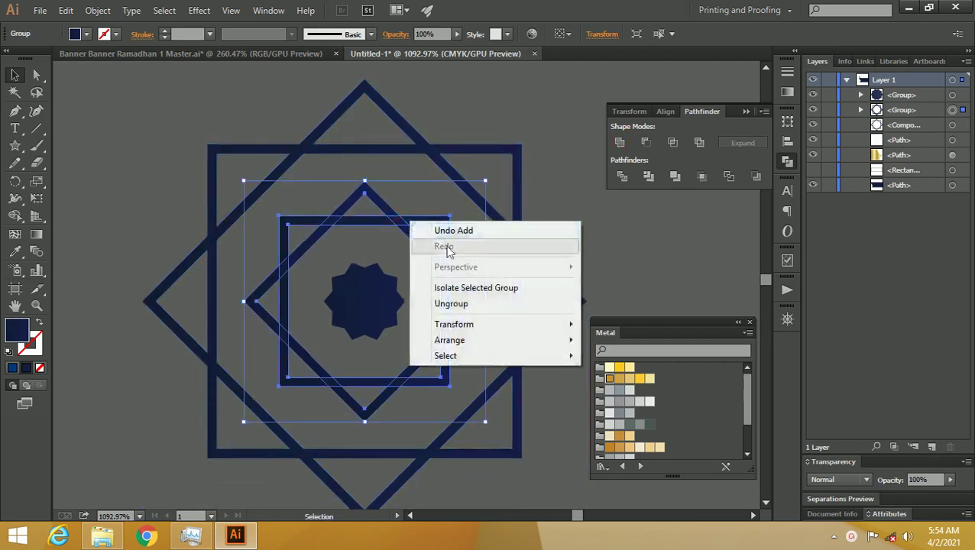
pyautogui.click(620, 143)
pyautogui.press('z')
pyautogui.moveTo(336, 243)
pyautogui.mouseDown()
pyautogui.moveTo(409, 255)
pyautogui.moveTo(384, 213)
pyautogui.moveTo(330, 240)
pyautogui.moveTo(372, 219)
pyautogui.moveTo(388, 191)
pyautogui.moveTo(455, 163)
pyautogui.mouseUp()
pyautogui.press('v')
pyautogui.click(354, 233)
pyautogui.press('z')
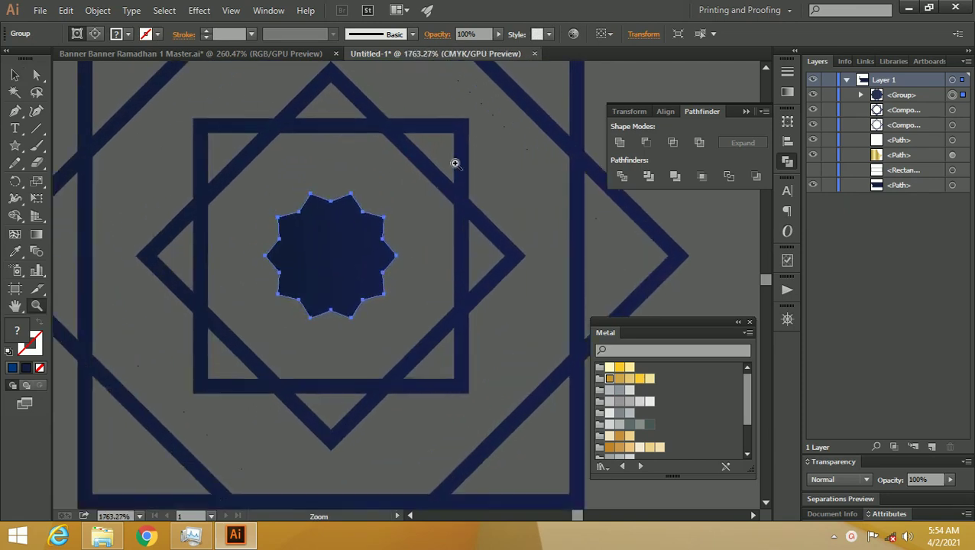
pyautogui.press('v')
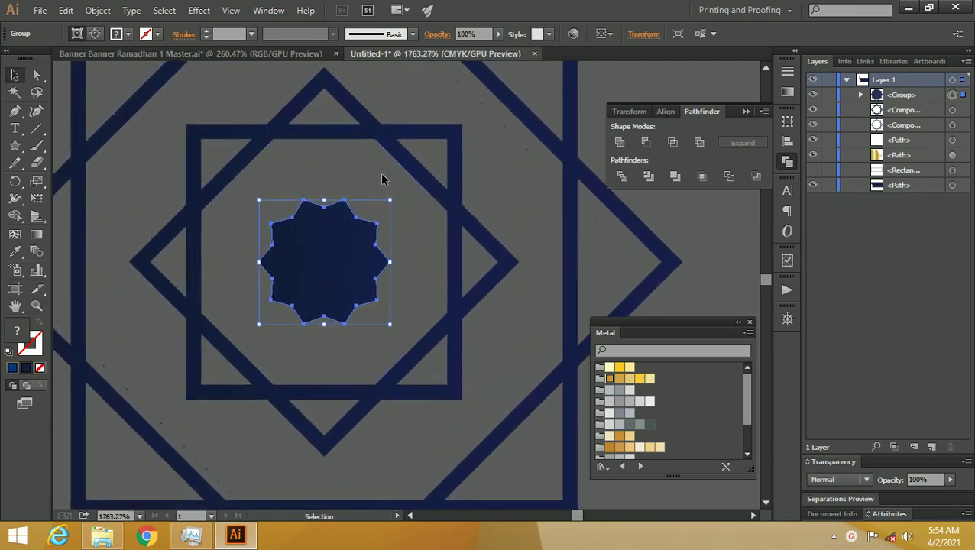
pyautogui.click(382, 179)
pyautogui.press('z')
pyautogui.moveTo(413, 157)
pyautogui.mouseDown()
pyautogui.moveTo(229, 229)
pyautogui.moveTo(260, 253)
pyautogui.moveTo(420, 180)
pyautogui.moveTo(285, 207)
pyautogui.mouseUp()
# Regroup the ornament parts, move it toward the banner and shrink it
pyautogui.press('v')
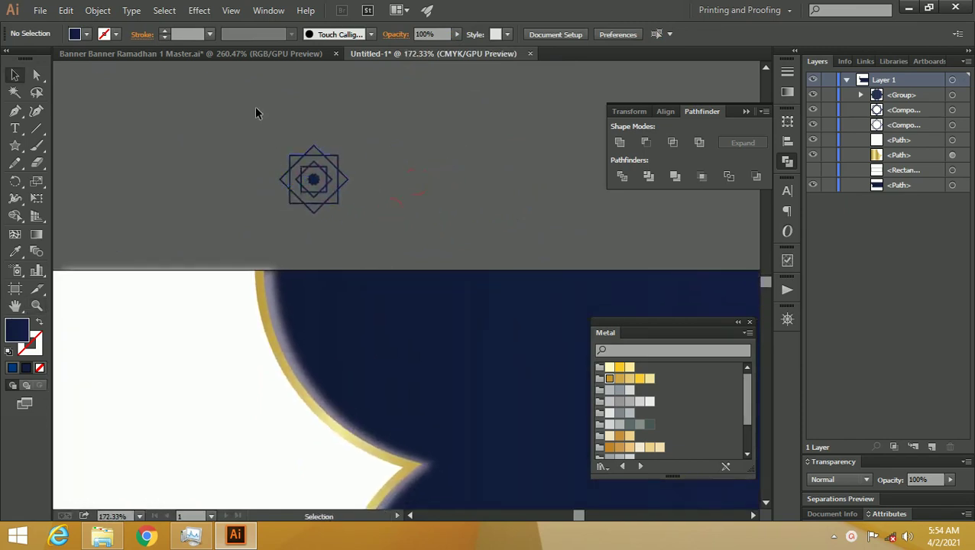
pyautogui.moveTo(407, 225); pyautogui.dragTo(413, 220)
pyautogui.hotkey('ctrl', 'g')
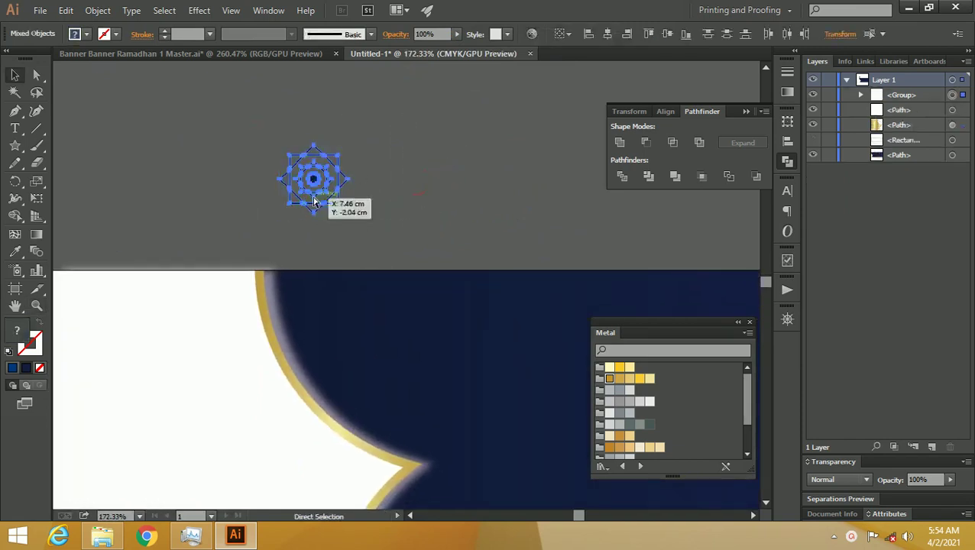
pyautogui.moveTo(318, 186); pyautogui.dragTo(289, 227)
pyautogui.press('z')
pyautogui.moveTo(348, 211); pyautogui.dragTo(257, 189)
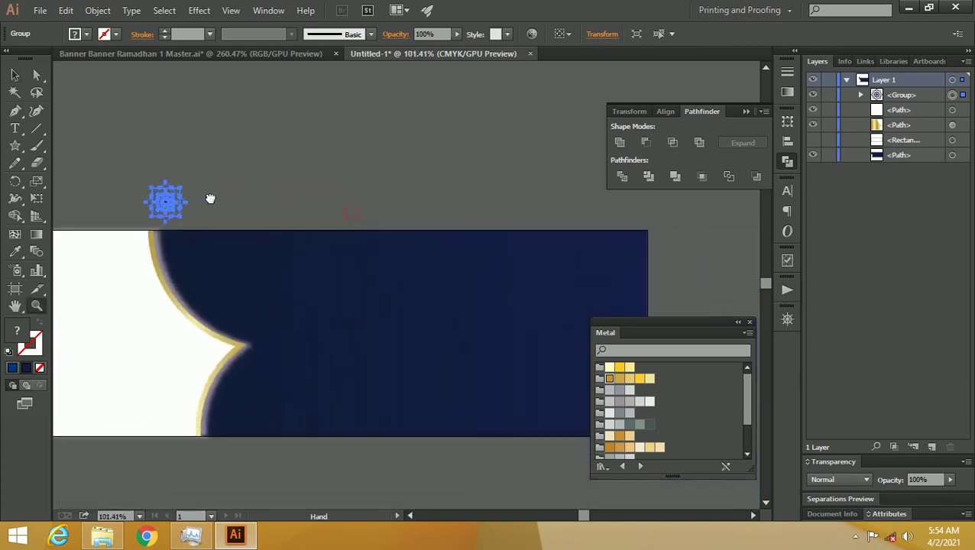
pyautogui.press('v')
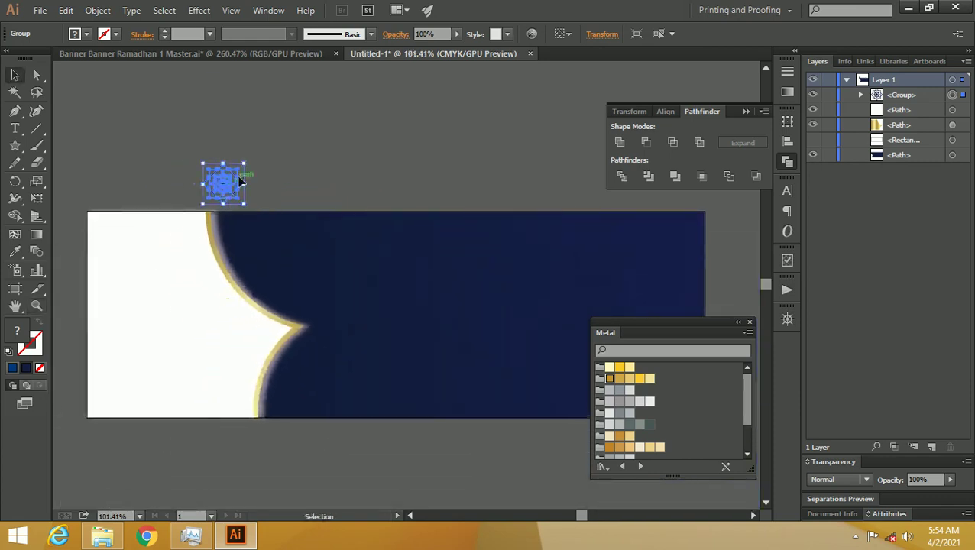
pyautogui.moveTo(245, 163)
pyautogui.mouseDown()
pyautogui.moveTo(233, 175)
pyautogui.moveTo(240, 197)
pyautogui.mouseUp()
pyautogui.click(254, 166)
# Alt-drag a copy of the ornament group about 1.54 cm to the right
pyautogui.press('z')
pyautogui.scroll(-1, 273, 177)
pyautogui.press('v')
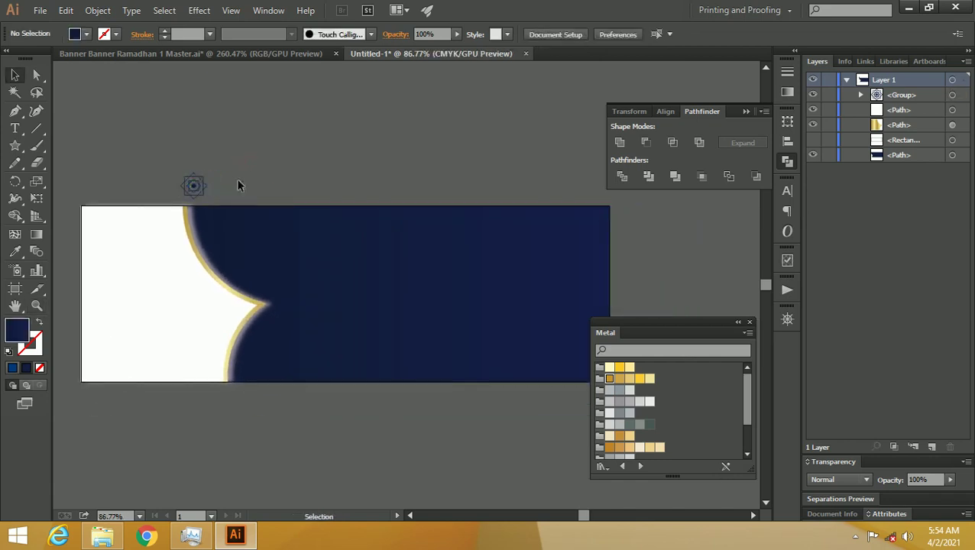
pyautogui.moveTo(442, 177); pyautogui.dragTo(412, 183)
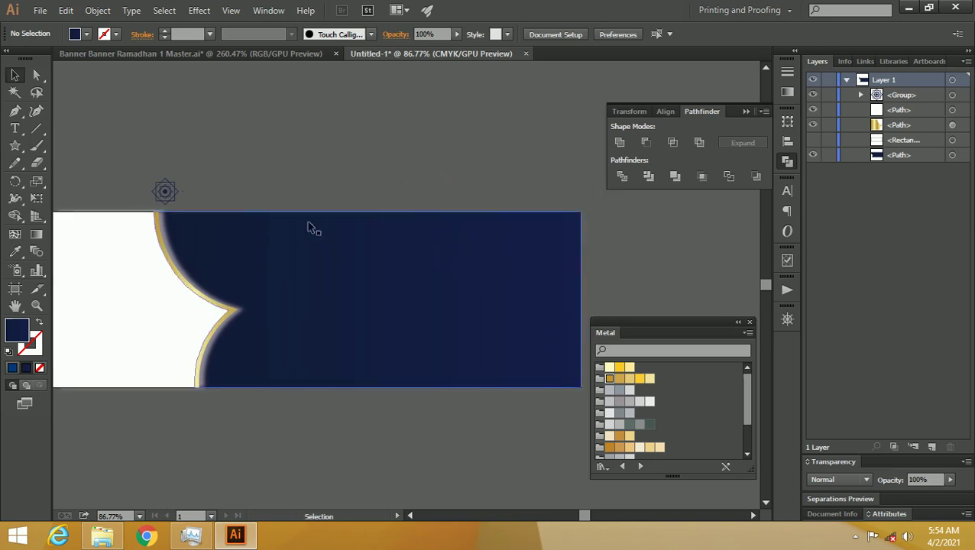
pyautogui.press('z')
pyautogui.moveTo(163, 191)
pyautogui.mouseDown()
pyautogui.moveTo(308, 233)
pyautogui.moveTo(241, 179)
pyautogui.mouseUp()
pyautogui.click(233, 201)
pyautogui.press('v')
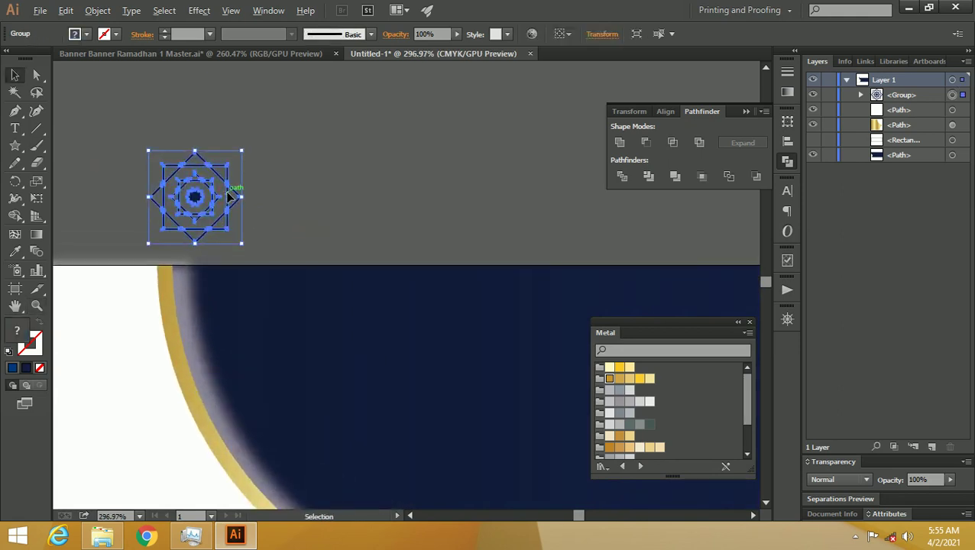
pyautogui.moveTo(230, 198); pyautogui.dragTo(323, 197)
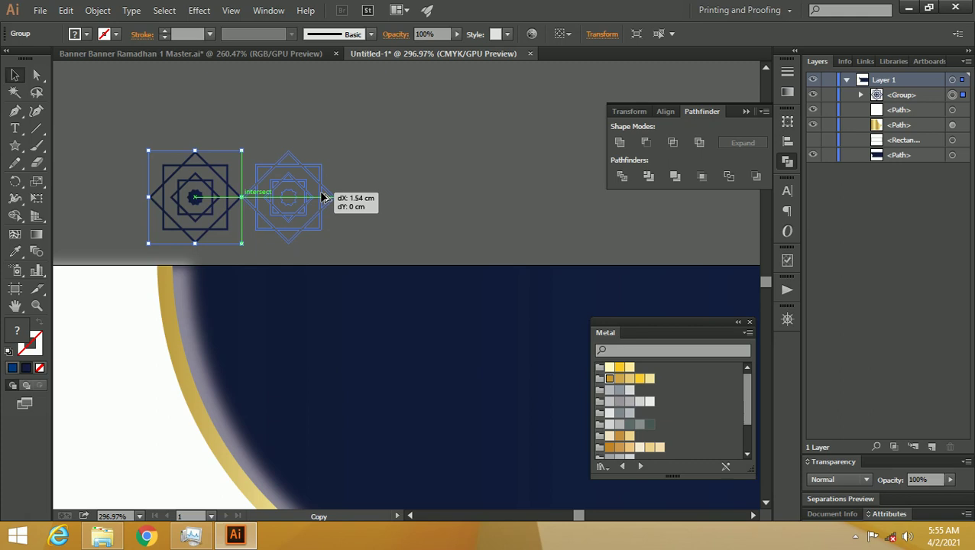
# Try out a copy of the star tile beside the original, then delete the extra copy
pyautogui.moveTo(322, 198); pyautogui.dragTo(322, 197)
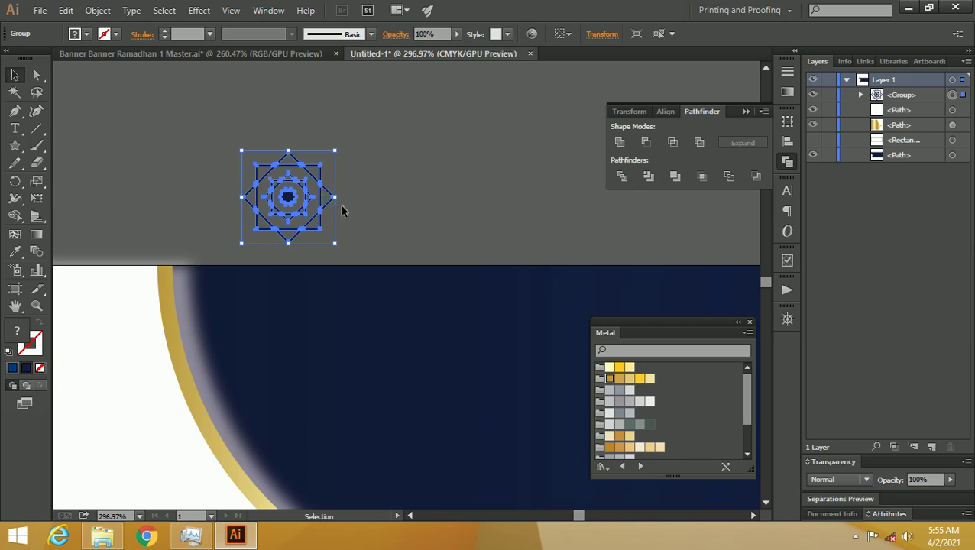
pyautogui.hotkey('ctrl', 'z')
pyautogui.moveTo(231, 201); pyautogui.dragTo(321, 203)
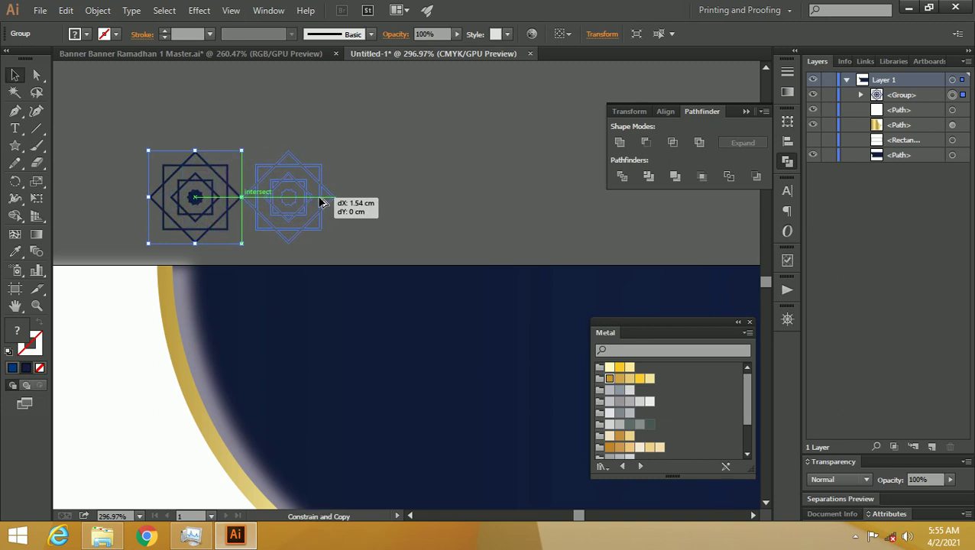
pyautogui.moveTo(321, 202); pyautogui.dragTo(200, 170)
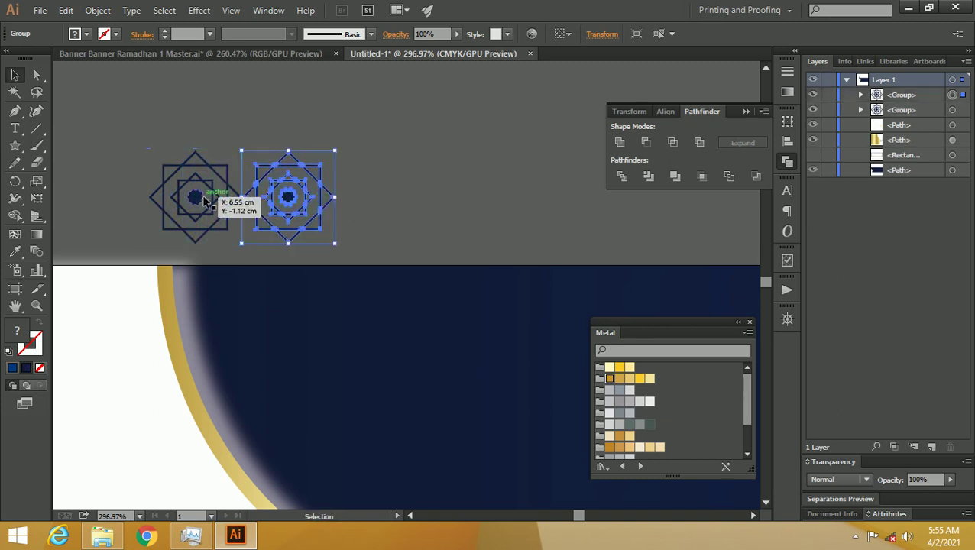
pyautogui.moveTo(200, 170); pyautogui.dragTo(256, 186)
pyautogui.moveTo(195, 176); pyautogui.dragTo(328, 227)
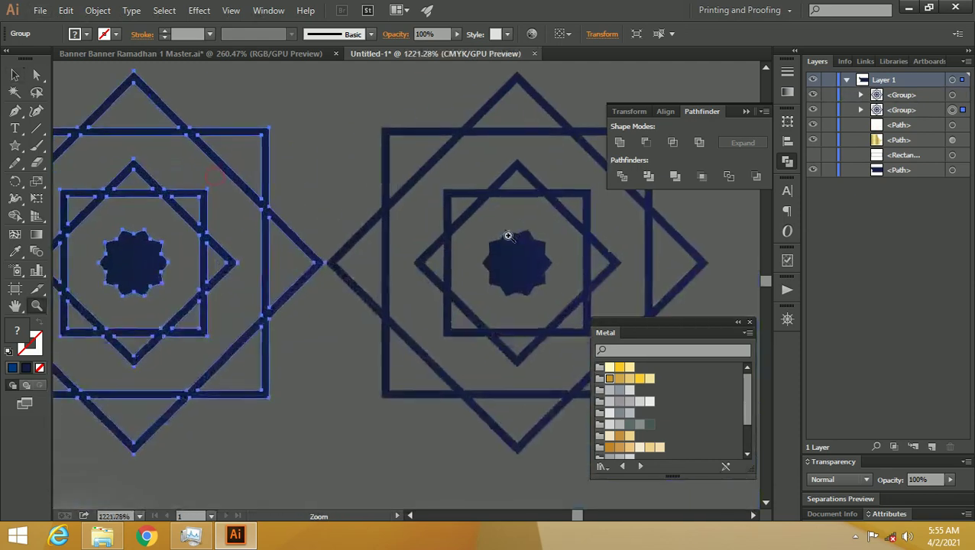
pyautogui.click(328, 227)
pyautogui.press('v')
pyautogui.click(333, 209)
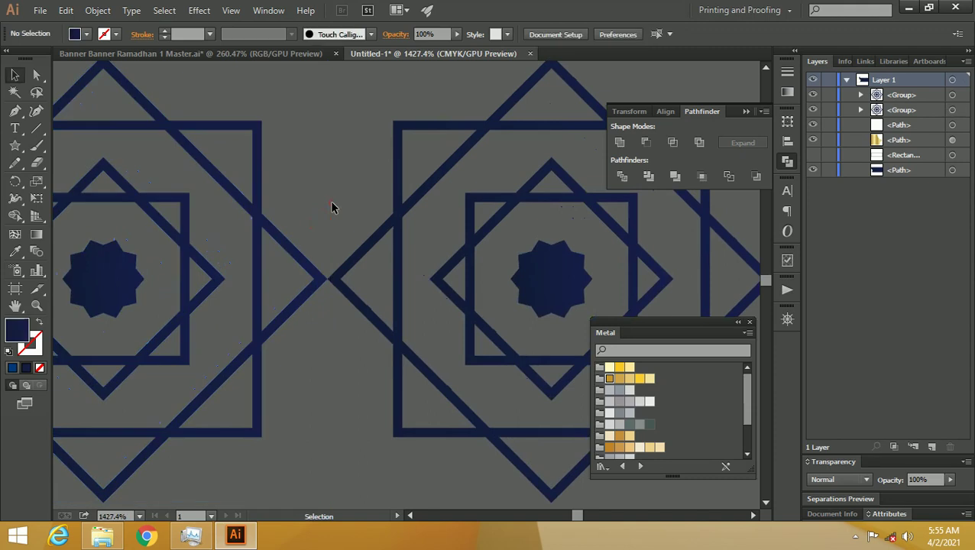
pyautogui.click(328, 280)
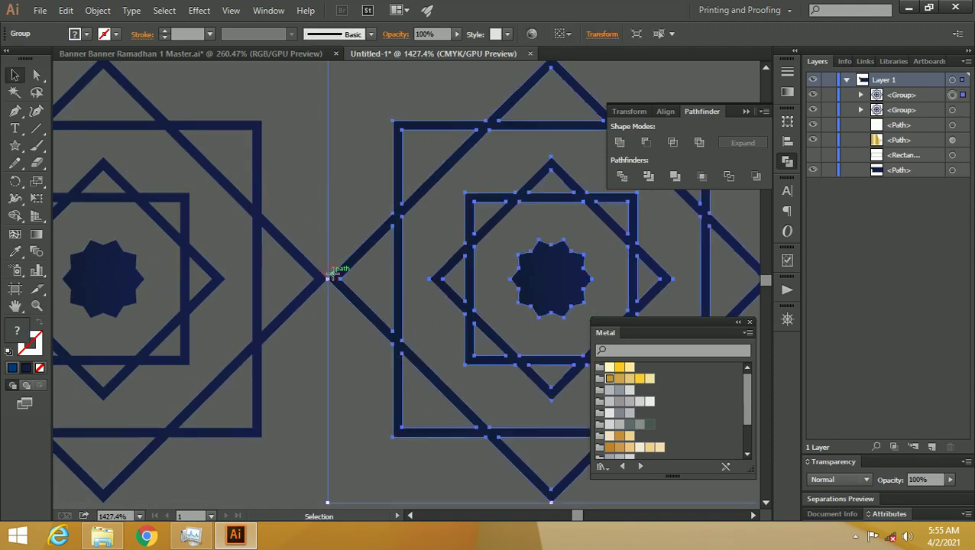
pyautogui.press('Delete')
# Duplicate the star tile group so the copies sit flush against the original's right side
pyautogui.press('z')
pyautogui.keyDown('alt'); pyautogui.click(367, 242); pyautogui.keyUp('alt')
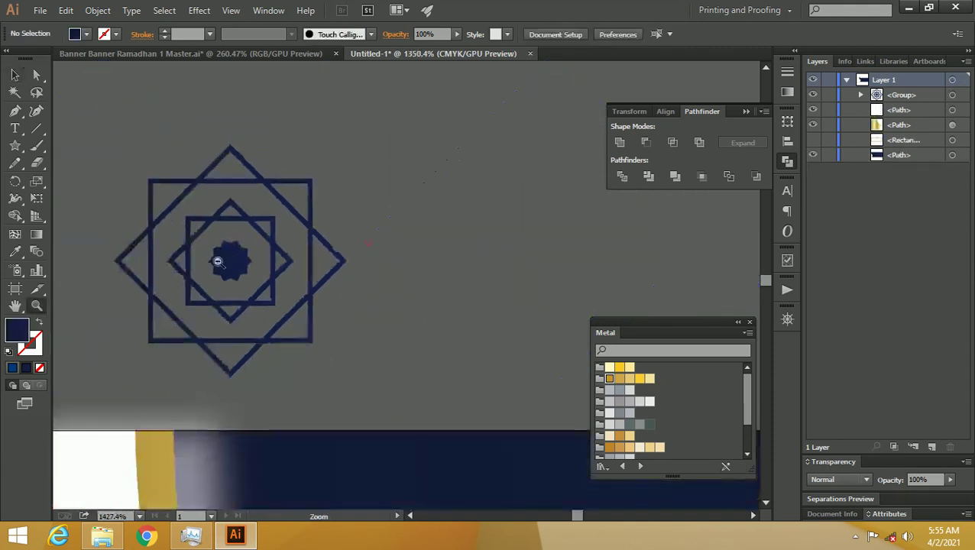
pyautogui.keyDown('alt'); pyautogui.click(279, 261); pyautogui.keyUp('alt')
pyautogui.press('v')
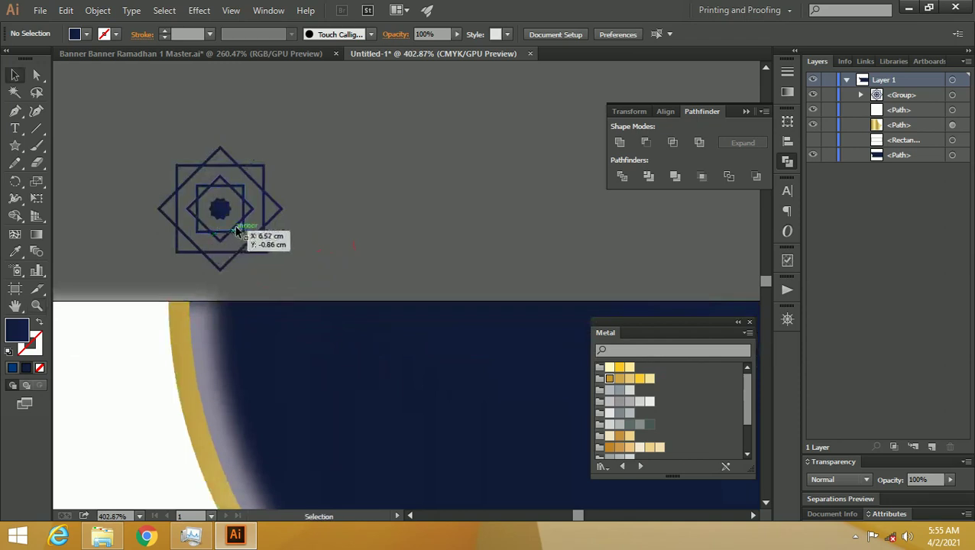
pyautogui.click(243, 220)
pyautogui.moveTo(243, 220); pyautogui.dragTo(372, 227)
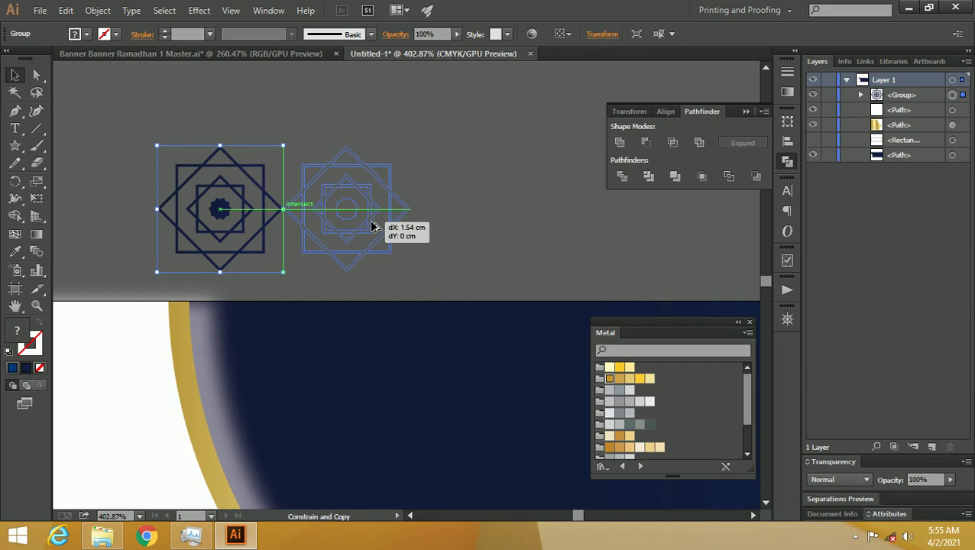
pyautogui.moveTo(372, 227); pyautogui.dragTo(374, 227)
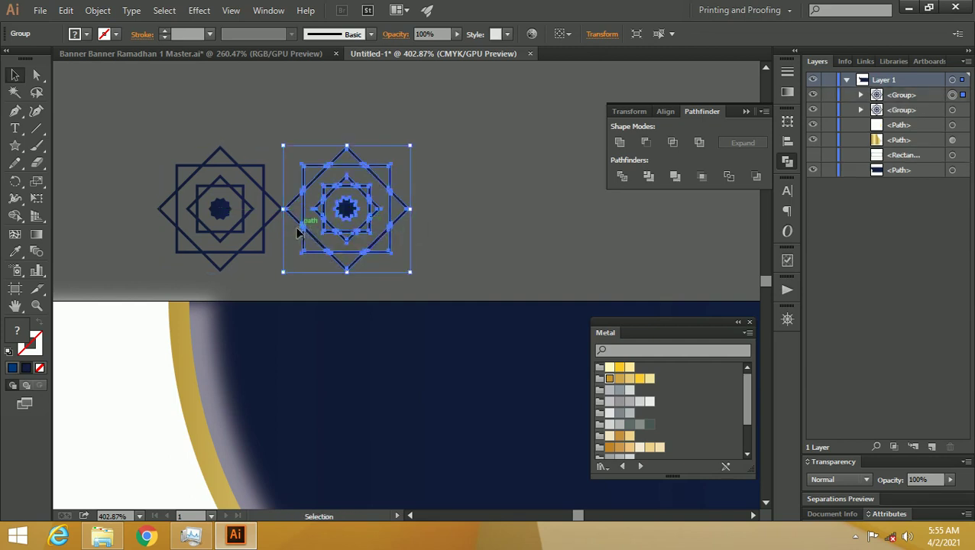
pyautogui.hotkey('ctrl', 'd')
# Repeat the duplication until about sixteen star tiles span the banner's top edge
pyautogui.hscroll(3, 259, 238)
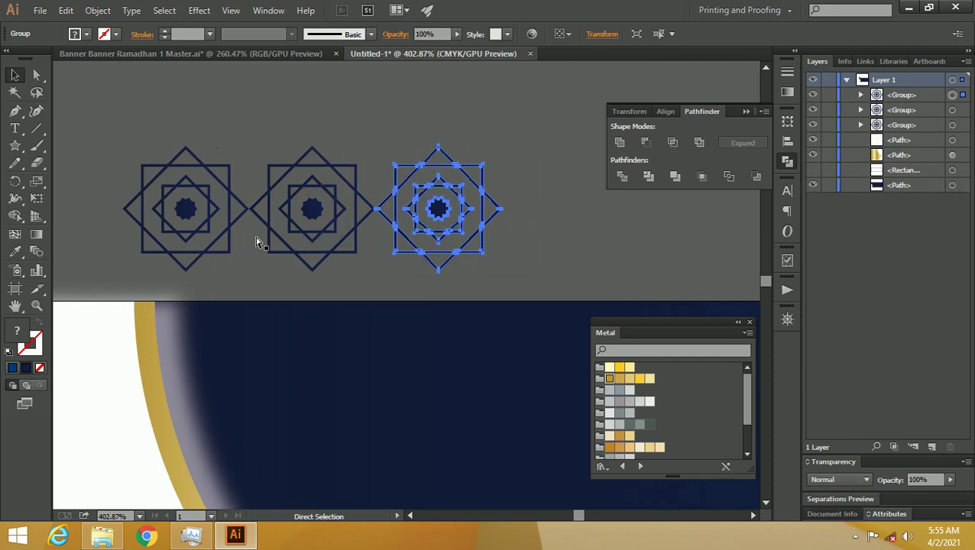
pyautogui.hotkey('ctrl', '1')
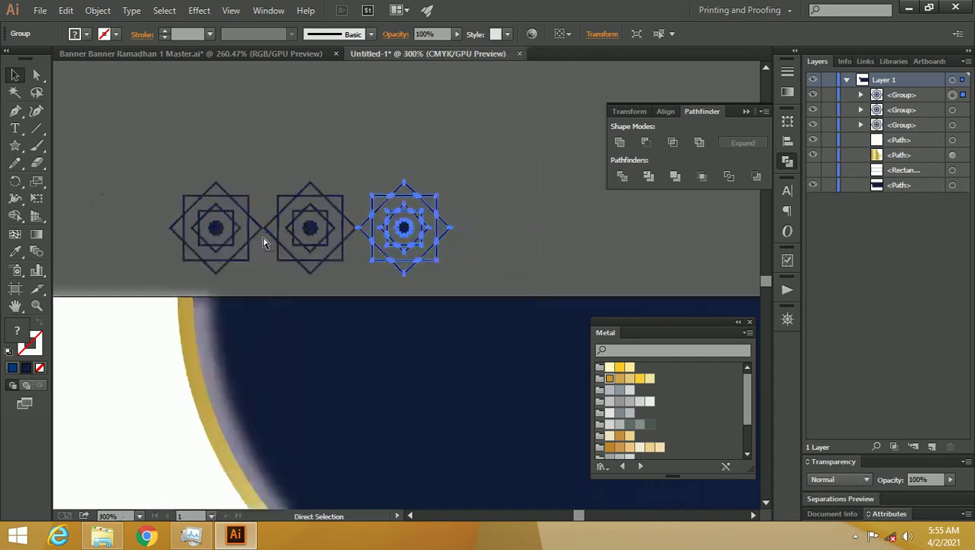
pyautogui.hotkey('ctrl', '-')
pyautogui.hotkey('ctrl', 'd')
pyautogui.hotkey('ctrl', 'd')
pyautogui.hotkey('ctrl', 'd')
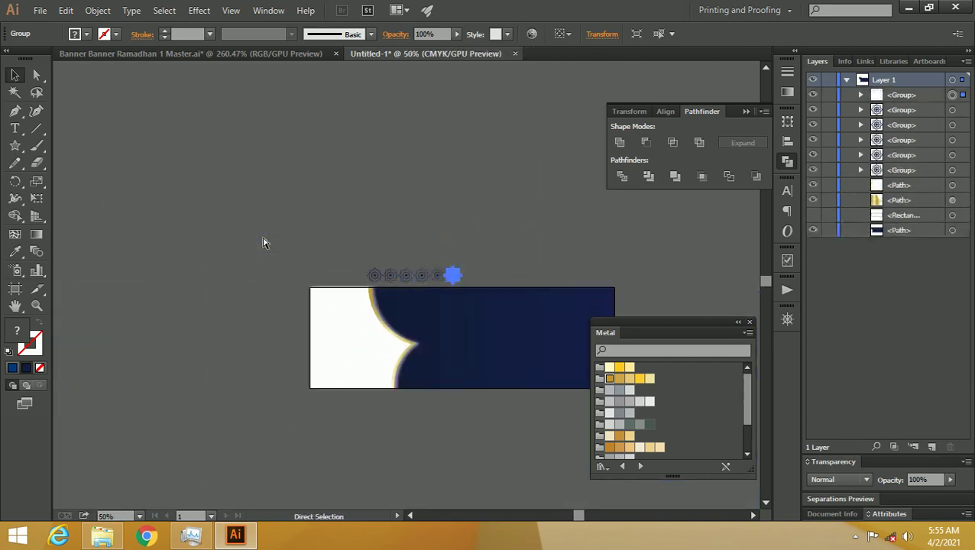
pyautogui.hotkey('ctrl', 'd')
pyautogui.hotkey('ctrl', 'd')
pyautogui.hotkey('ctrl', 'd')
pyautogui.hotkey('ctrl', 'd')
pyautogui.hotkey('ctrl', 'd')
pyautogui.hotkey('ctrl', 'd')
pyautogui.hotkey('ctrl', 'd')
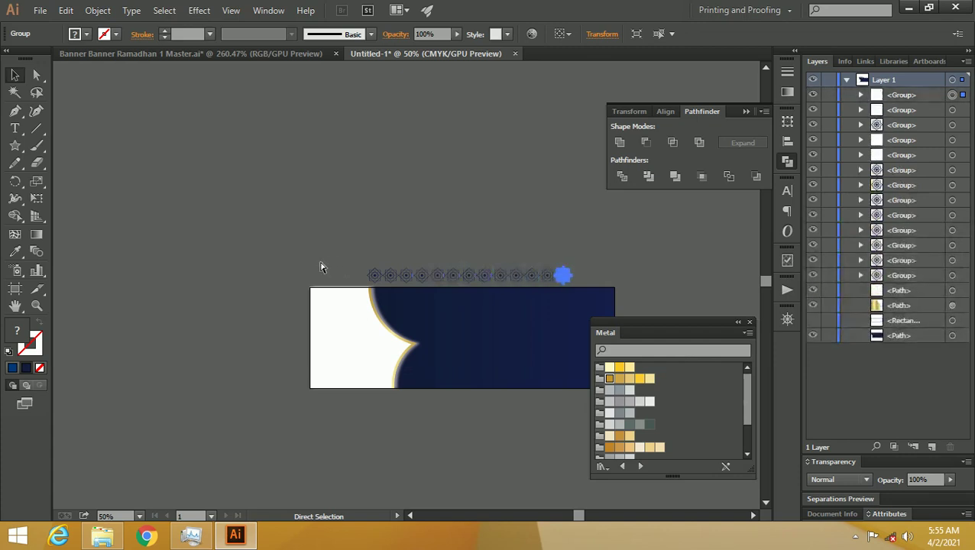
pyautogui.hotkey('ctrl', 'd')
pyautogui.hotkey('ctrl', 'd')
pyautogui.hotkey('ctrl', 'd')
pyautogui.hotkey('ctrl', 'd')
pyautogui.press('v')
pyautogui.moveTo(473, 289); pyautogui.dragTo(396, 243)
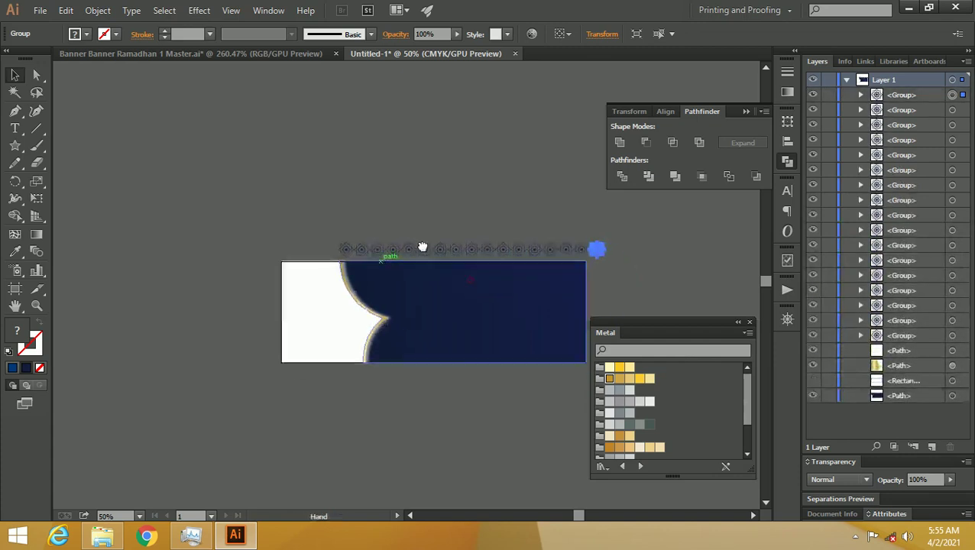
pyautogui.press('z')
pyautogui.moveTo(310, 229); pyautogui.dragTo(288, 222)
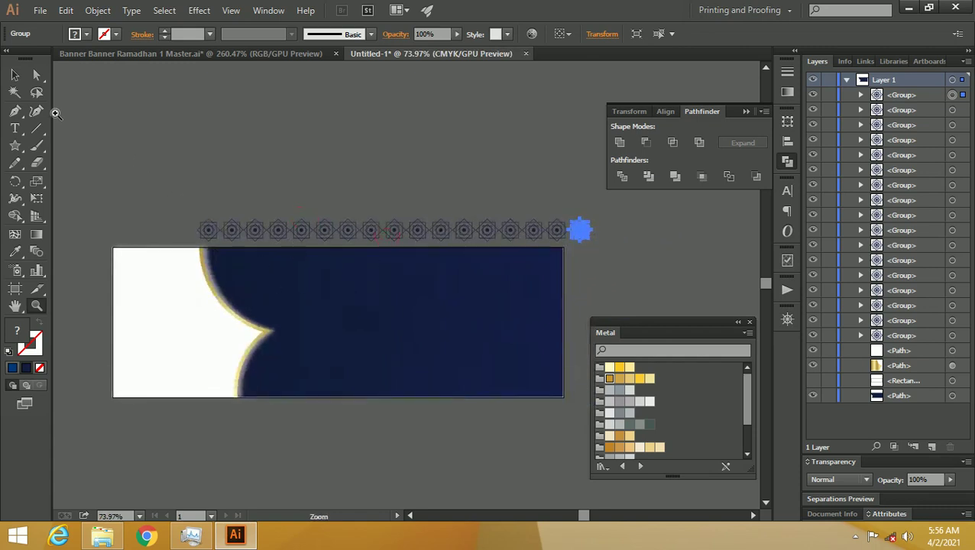
pyautogui.click(15, 75)
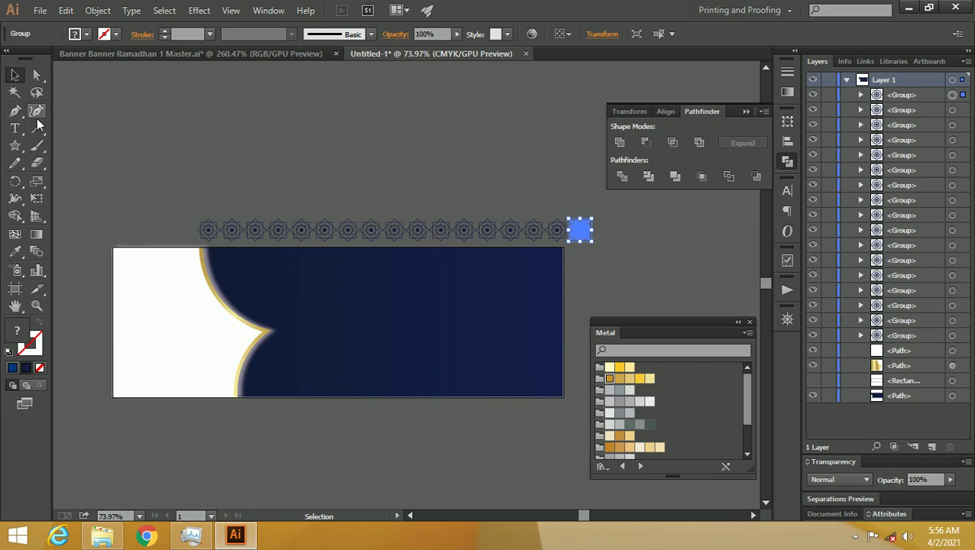
# Marquee-select all sixteen star ornaments and group them
pyautogui.hscroll(1, 212, 194)
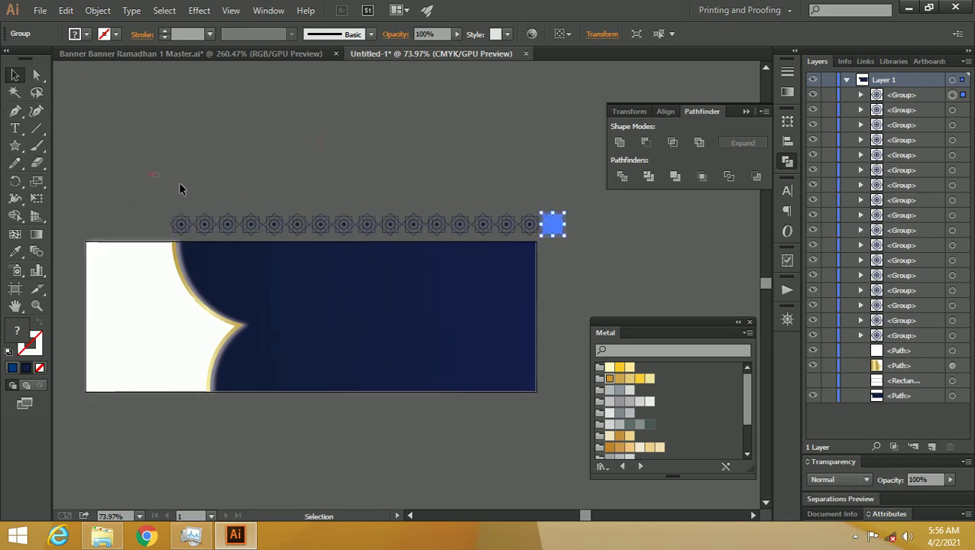
pyautogui.moveTo(153, 174); pyautogui.dragTo(555, 232)
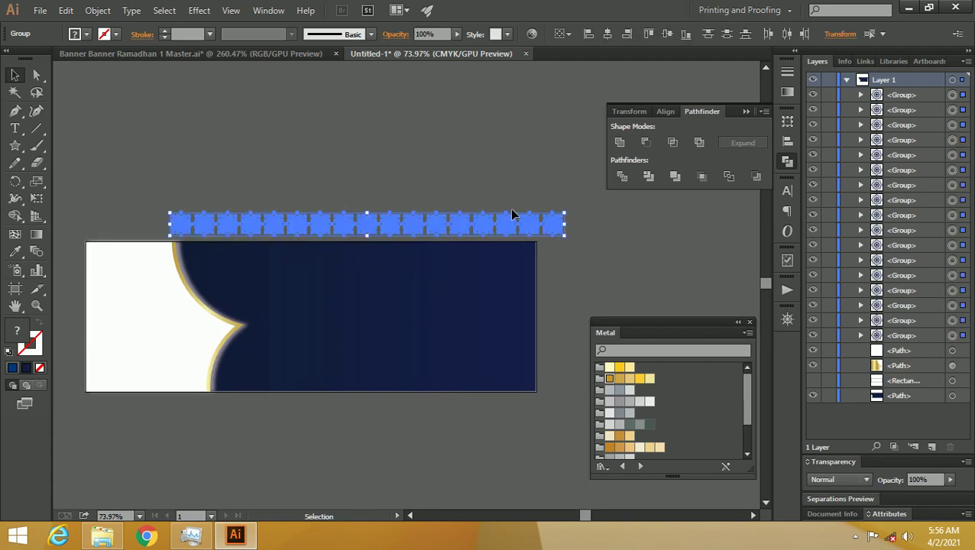
pyautogui.rightClick(490, 226)
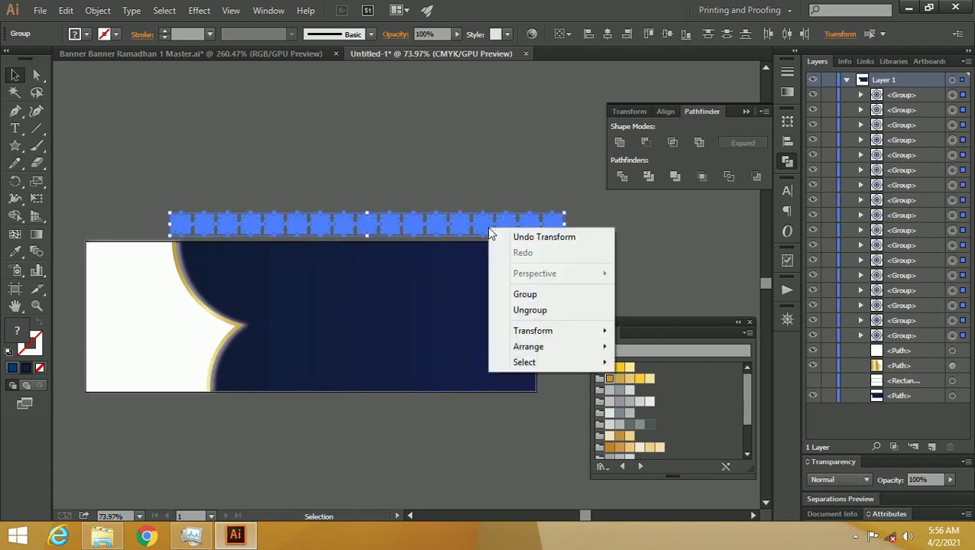
pyautogui.click(551, 295)
pyautogui.click(458, 174)
# Reselect the grouped row and drag a copy about 1.5 cm downward
pyautogui.scroll(-1, 448, 180)
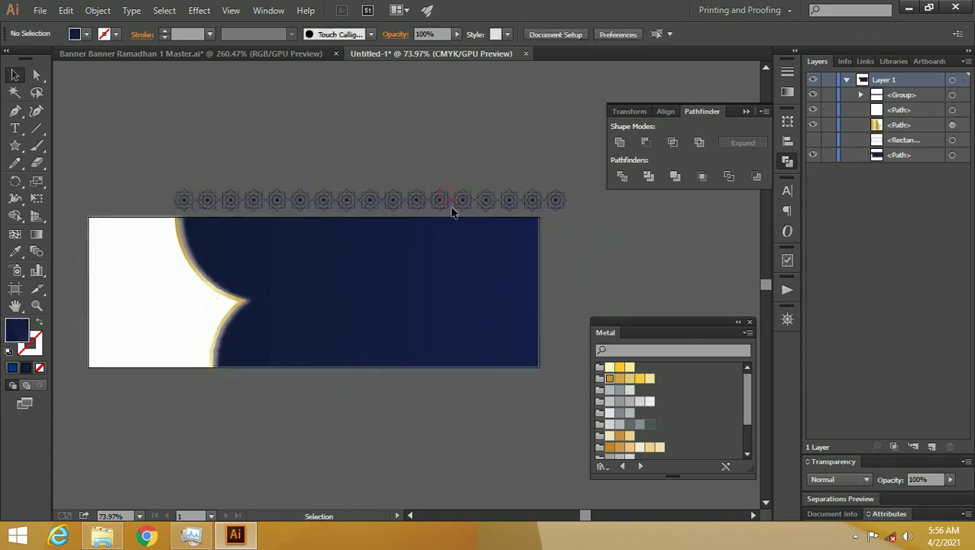
pyautogui.click(456, 203)
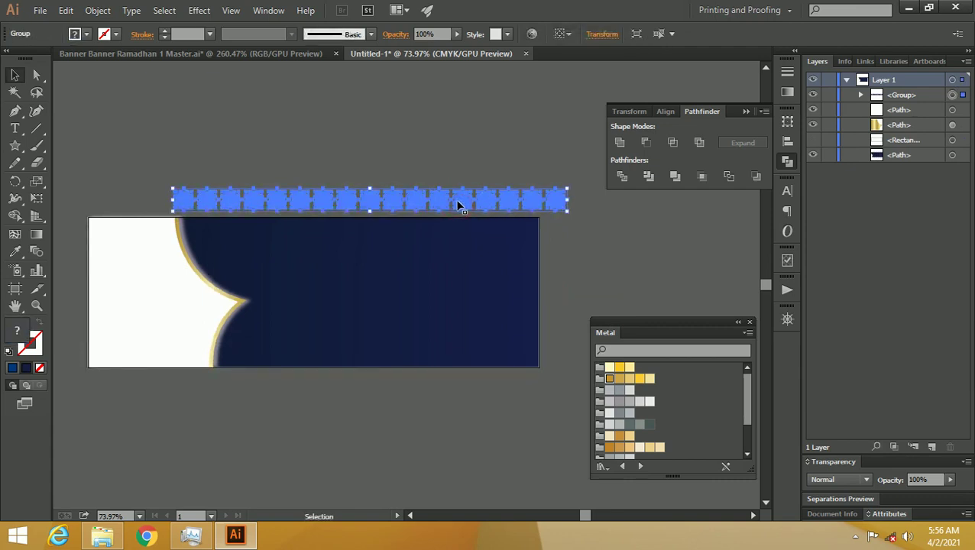
pyautogui.moveTo(461, 203); pyautogui.dragTo(464, 224)
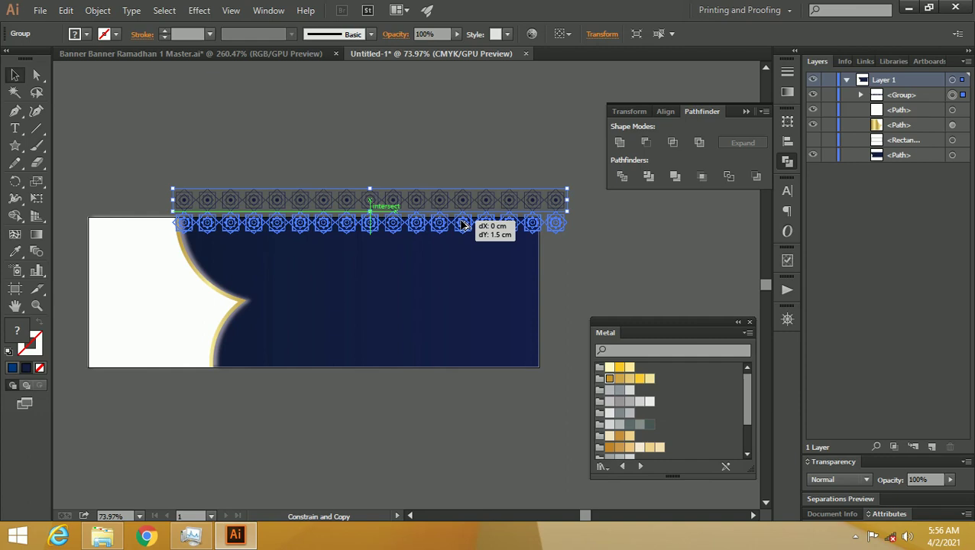
# Place the row copy 1.54 cm lower and repeat it down the banner, undoing one extra row
pyautogui.moveTo(463, 224); pyautogui.dragTo(464, 226)
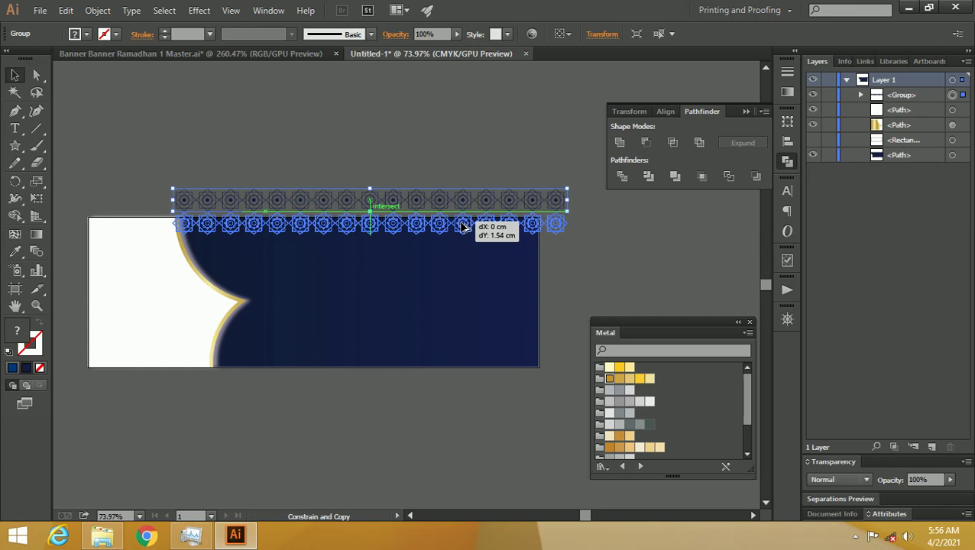
pyautogui.moveTo(463, 227); pyautogui.dragTo(463, 227)
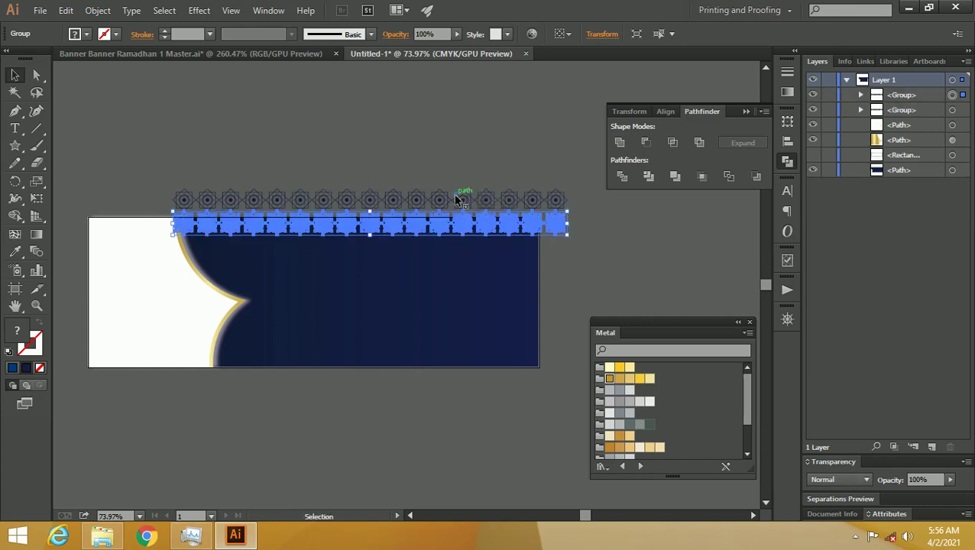
pyautogui.hotkey('ctrl', 'd')
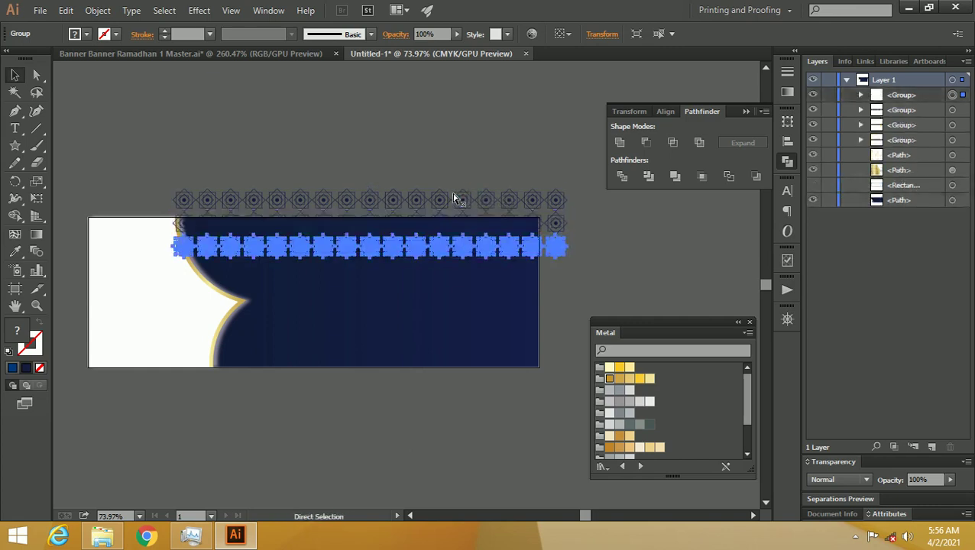
pyautogui.hotkey('ctrl', 'd')
pyautogui.hotkey('ctrl', 'd')
pyautogui.hotkey('ctrl', 'd')
pyautogui.hotkey('ctrl', 'd')
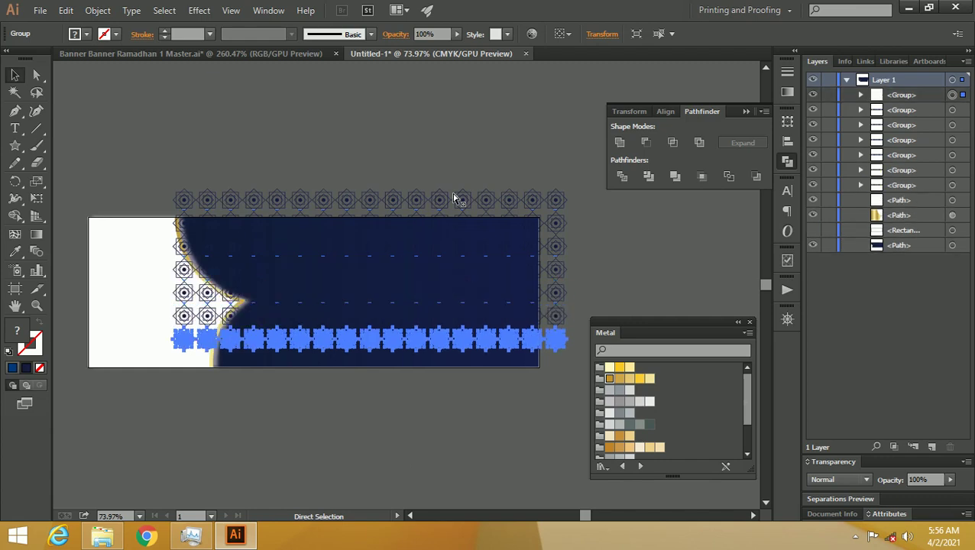
pyautogui.hotkey('ctrl', 'd')
pyautogui.hotkey('ctrl', 'd')
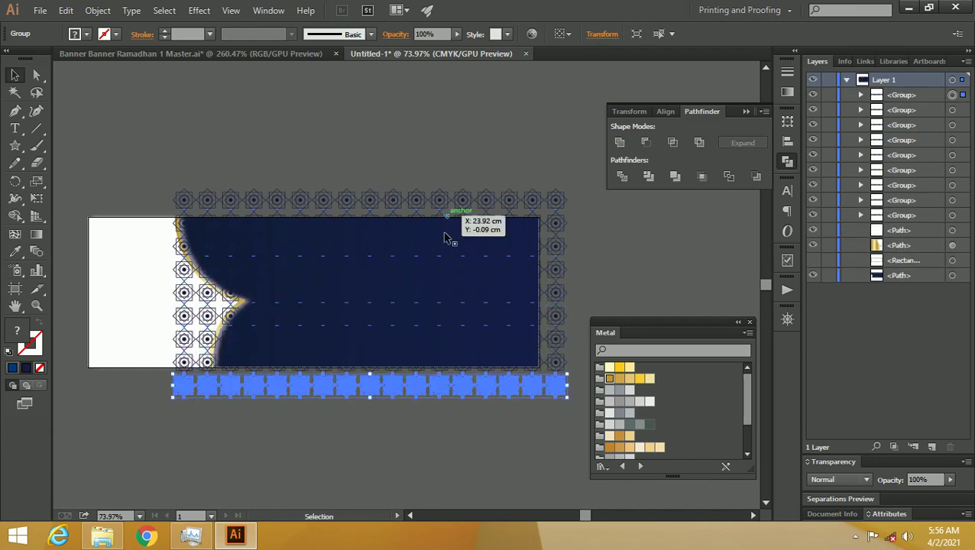
pyautogui.hotkey('ctrl', 'z')
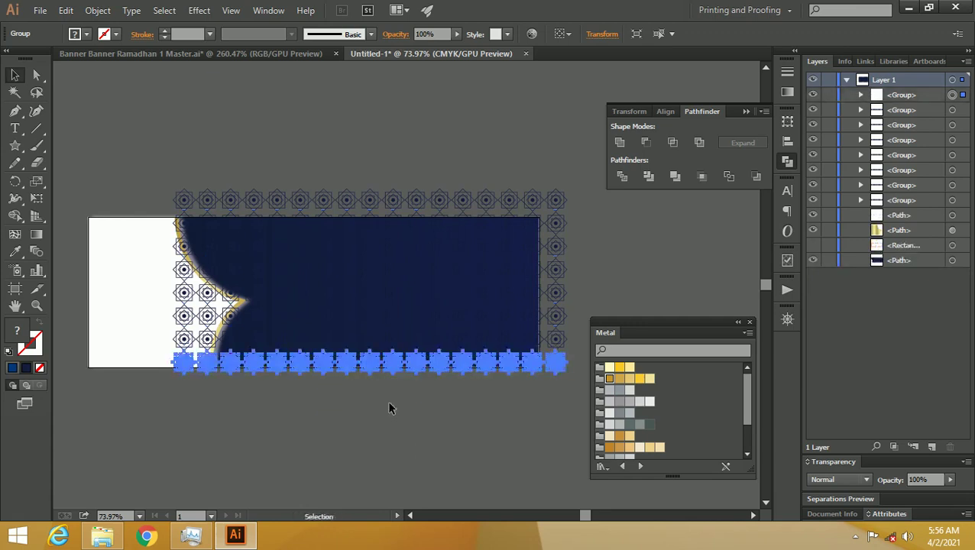
# Select all the stacked pattern rows, group them into one, and deselect
pyautogui.press('z')
pyautogui.moveTo(199, 231); pyautogui.dragTo(337, 245)
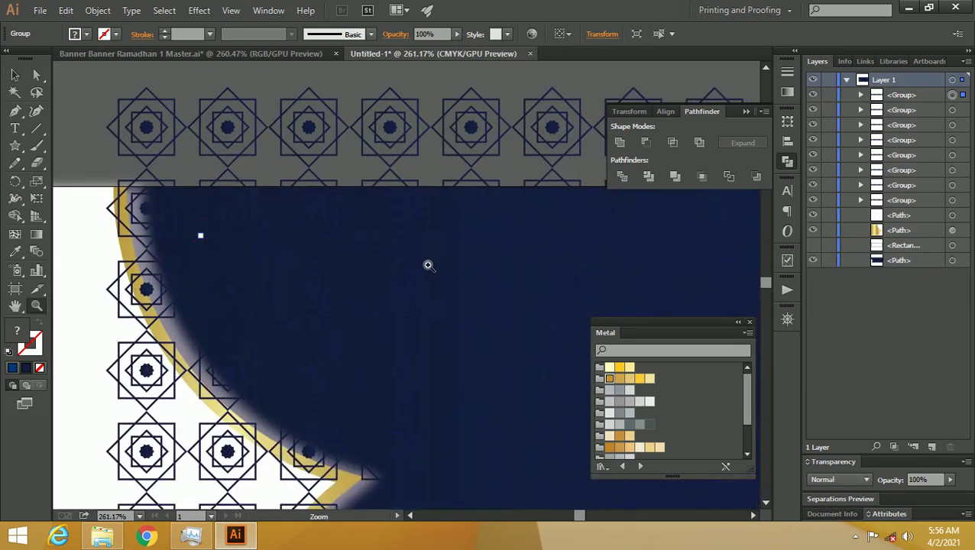
pyautogui.moveTo(488, 275); pyautogui.dragTo(360, 212)
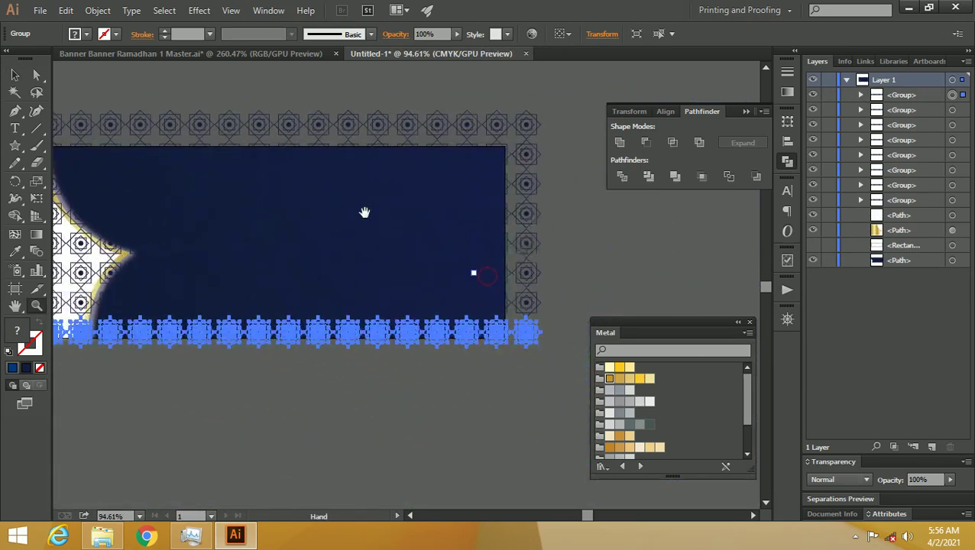
pyautogui.press('v')
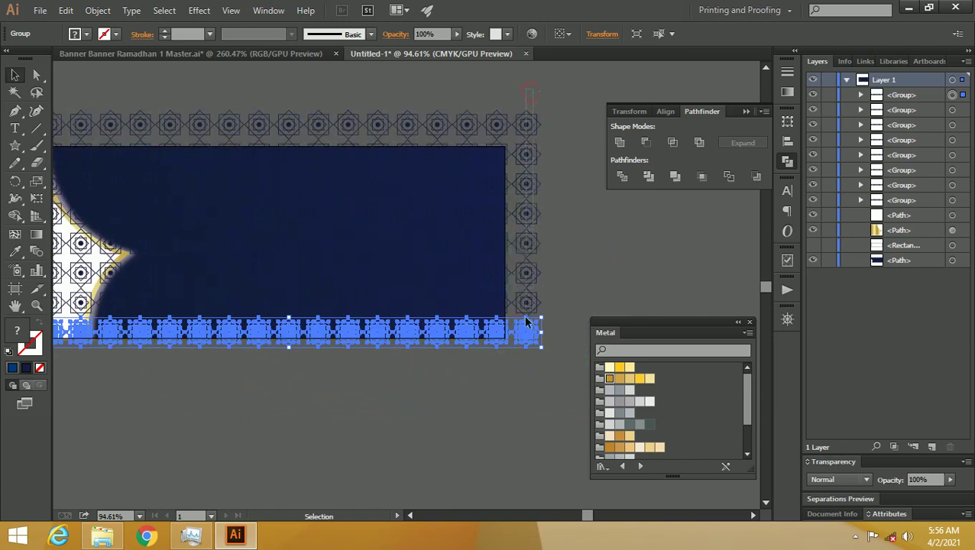
pyautogui.hotkey('ctrl', 'a')
pyautogui.rightClick(528, 181)
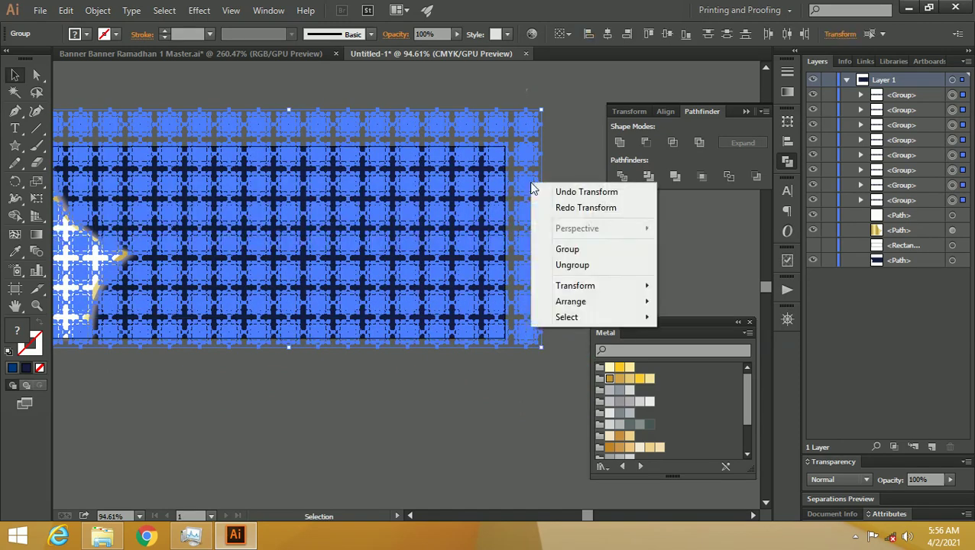
pyautogui.click(558, 246)
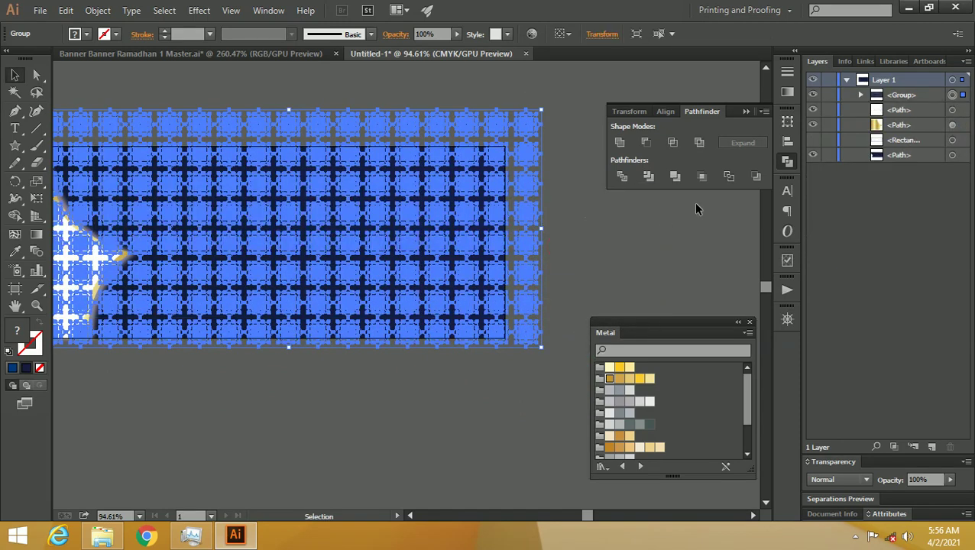
pyautogui.click(569, 114)
# Apply a linear gradient fill to the pattern group from the Gradient panel
pyautogui.press('z')
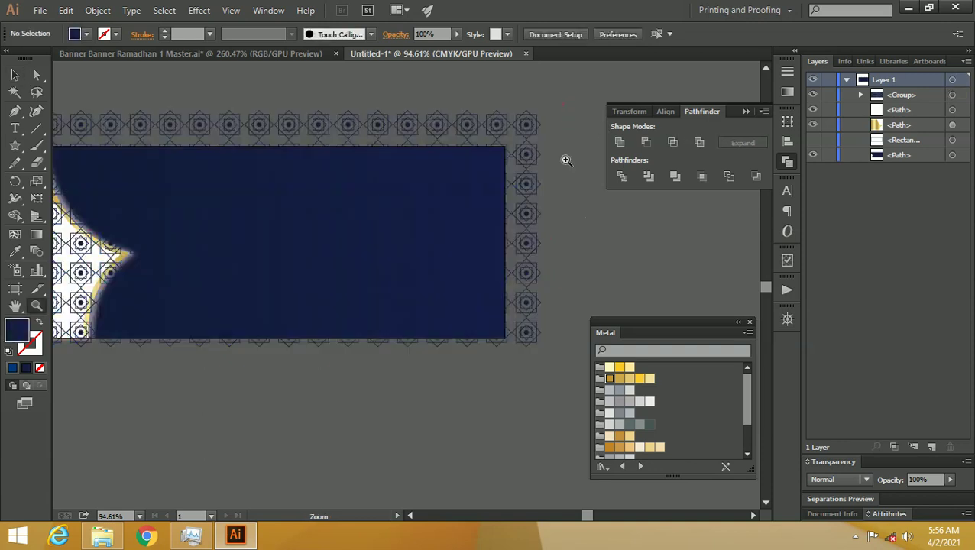
pyautogui.moveTo(564, 156); pyautogui.dragTo(479, 189)
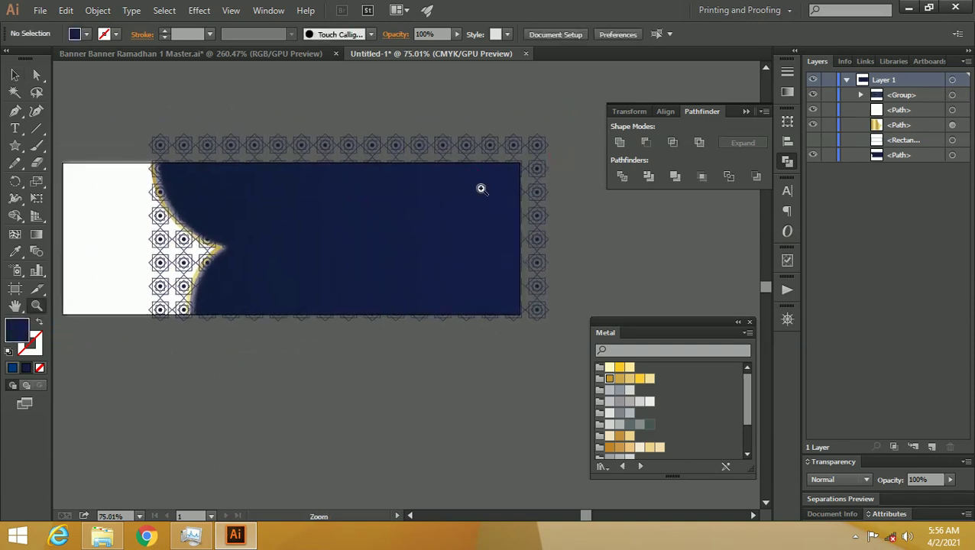
pyautogui.press('v')
pyautogui.click(529, 146)
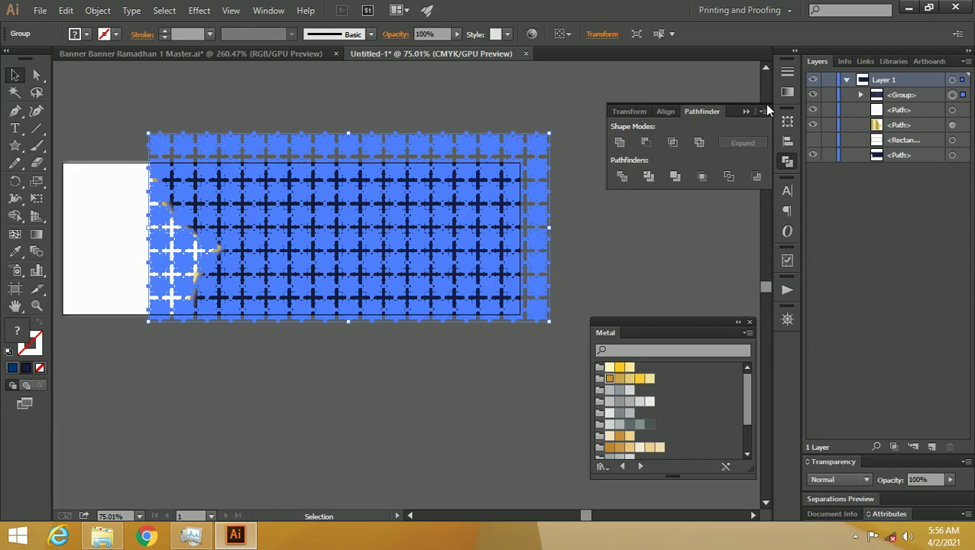
pyautogui.click(787, 93)
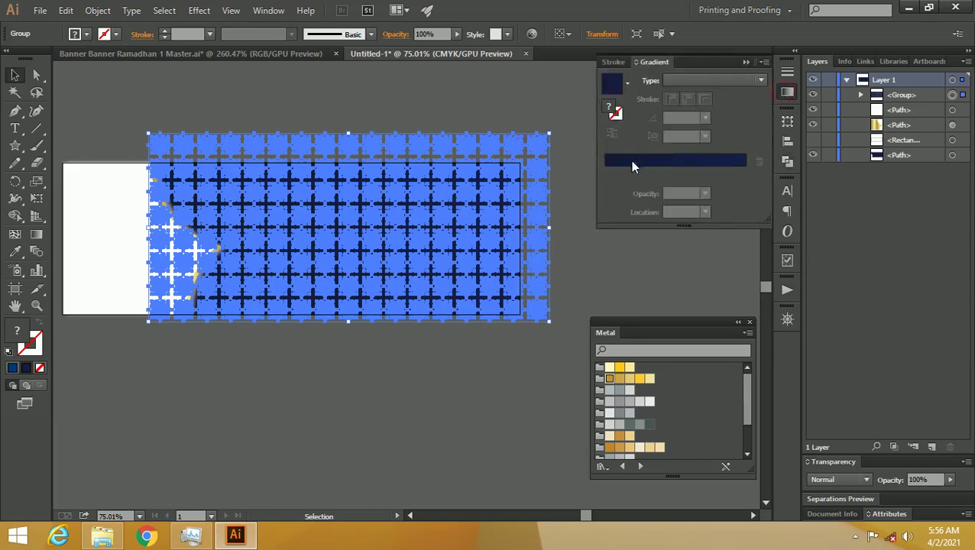
pyautogui.click(632, 166)
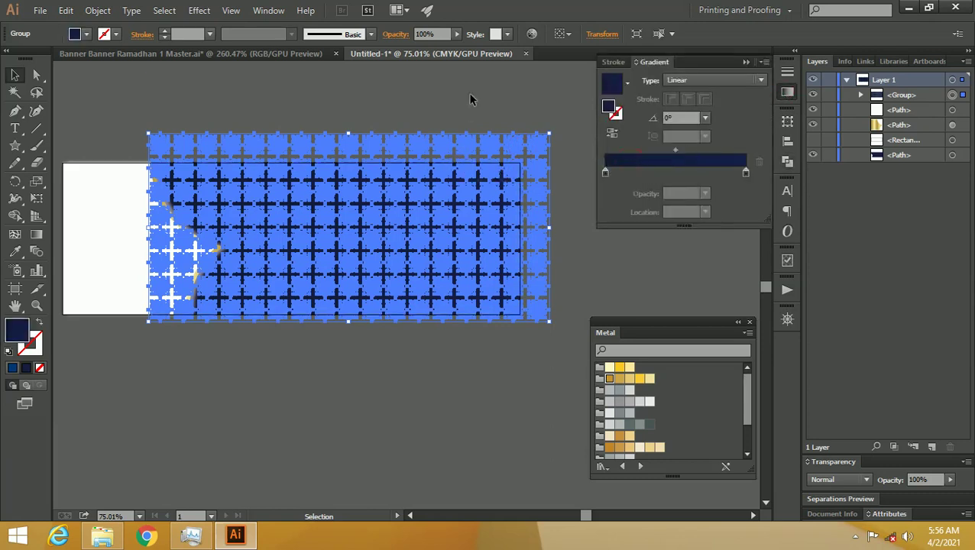
pyautogui.click(470, 79)
# Drag the gradient diagonally from lower left to upper right, at about 18.4°
pyautogui.press('z')
pyautogui.moveTo(327, 159); pyautogui.dragTo(611, 225)
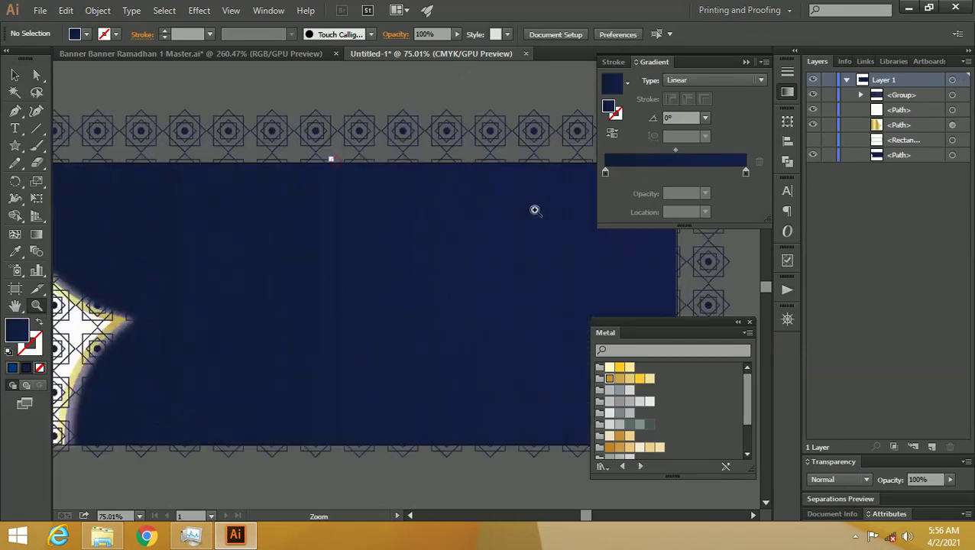
pyautogui.hotkey('ctrl', '0')
pyautogui.press('v')
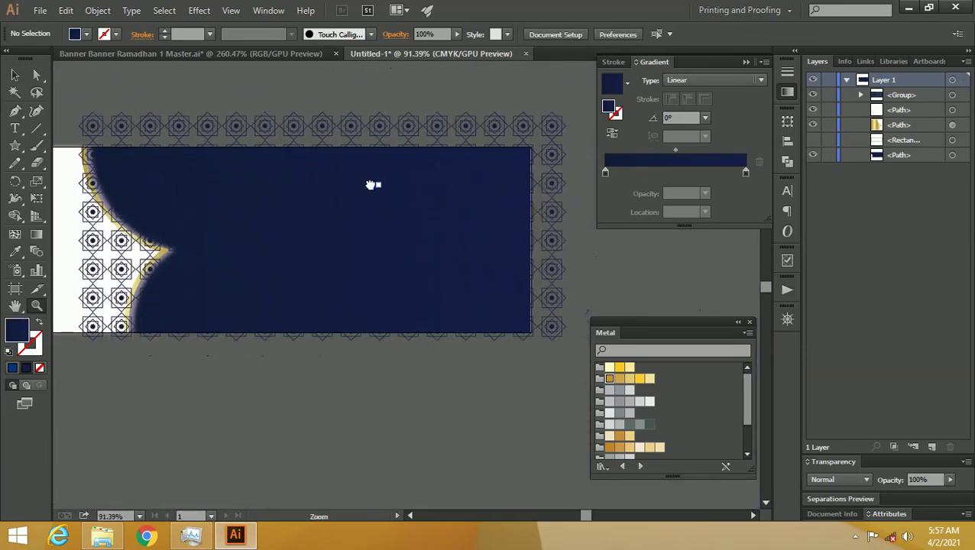
pyautogui.click(378, 142)
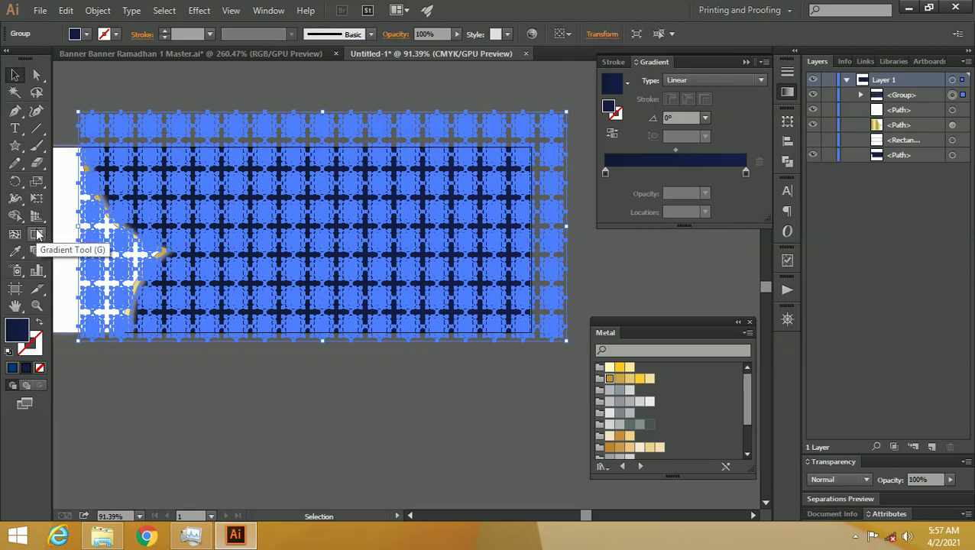
pyautogui.click(36, 235)
pyautogui.moveTo(70, 278); pyautogui.dragTo(563, 116)
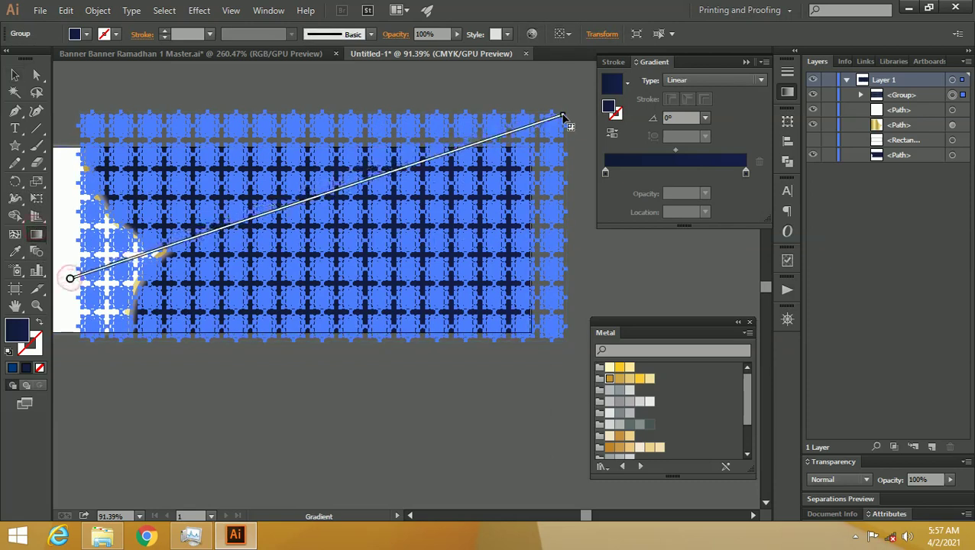
pyautogui.press('v')
pyautogui.hotkey('ctrl', 'shift', 'a')
# Inspect the gradient, reselect the pattern group, and edit the right stop's colour
pyautogui.press('z')
pyautogui.moveTo(195, 193)
pyautogui.mouseDown()
pyautogui.moveTo(439, 233)
pyautogui.moveTo(278, 189)
pyautogui.moveTo(278, 208)
pyautogui.mouseUp()
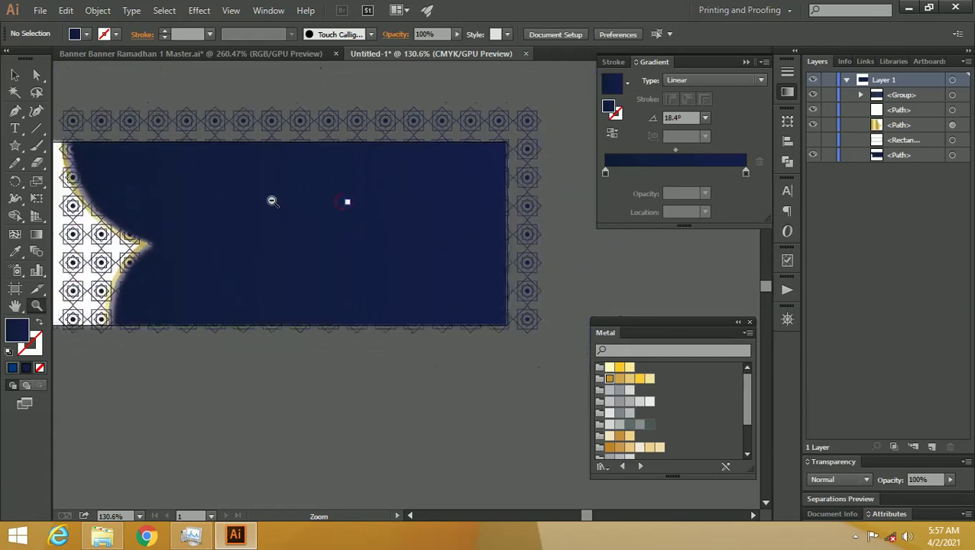
pyautogui.press('v')
pyautogui.click(207, 128)
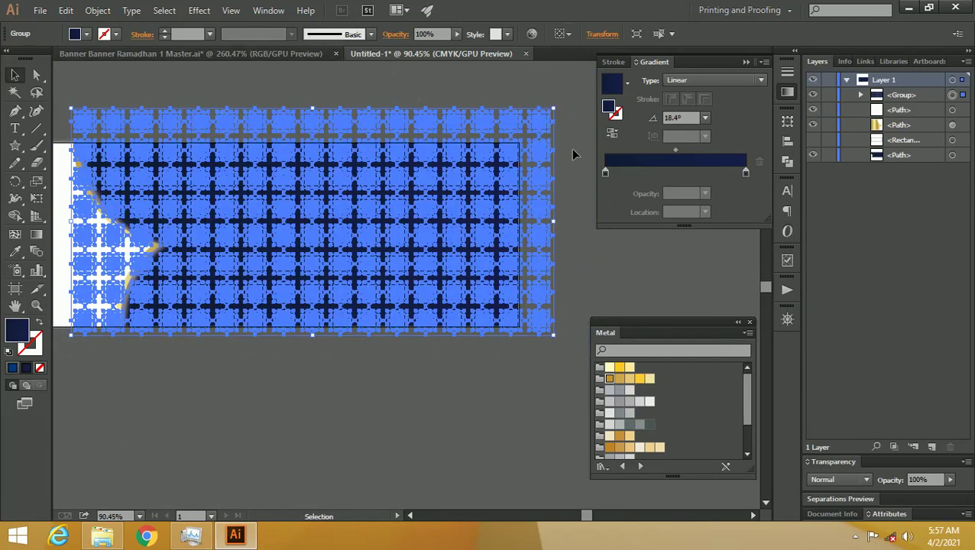
pyautogui.doubleClick(746, 174)
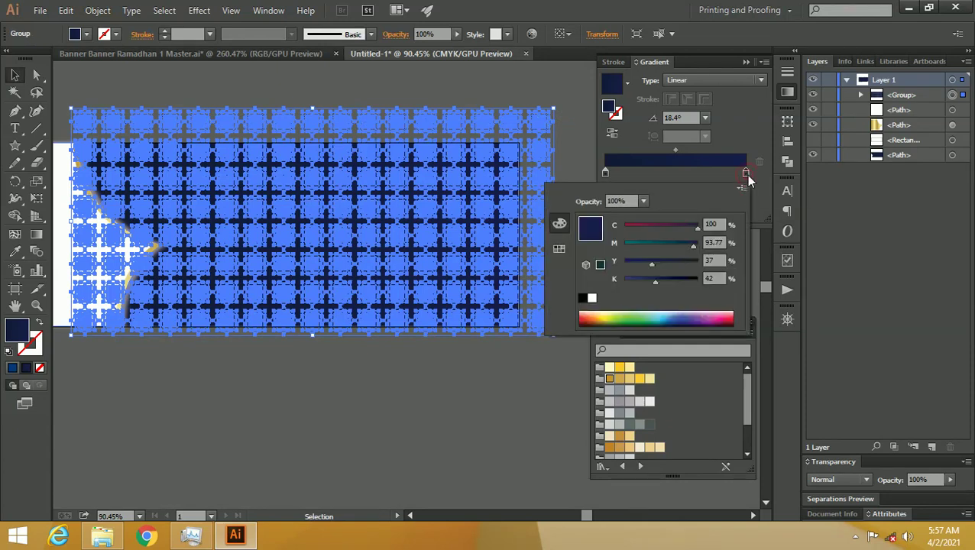
# Brighten the right gradient stop by setting K to 19 and M to 100
pyautogui.moveTo(655, 280); pyautogui.dragTo(638, 280)
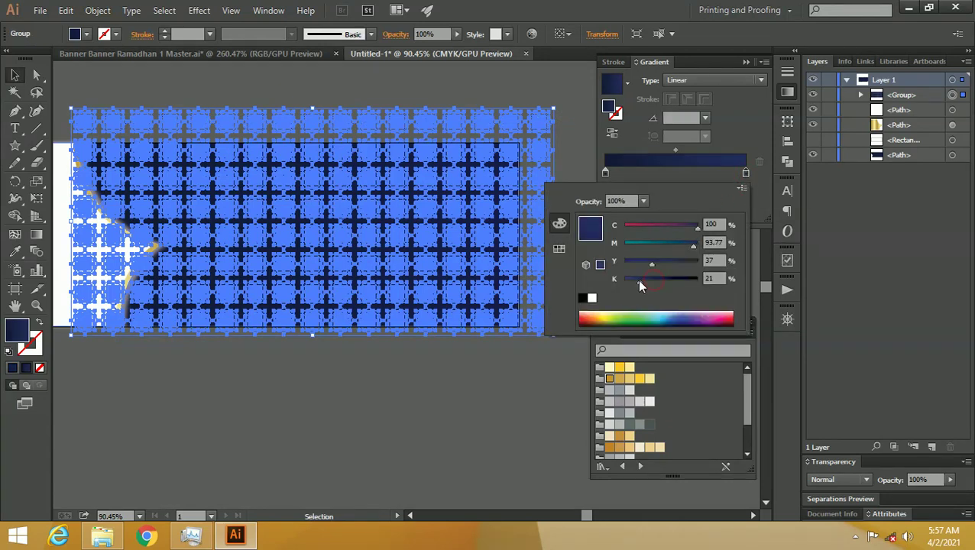
pyautogui.moveTo(693, 248); pyautogui.dragTo(701, 247)
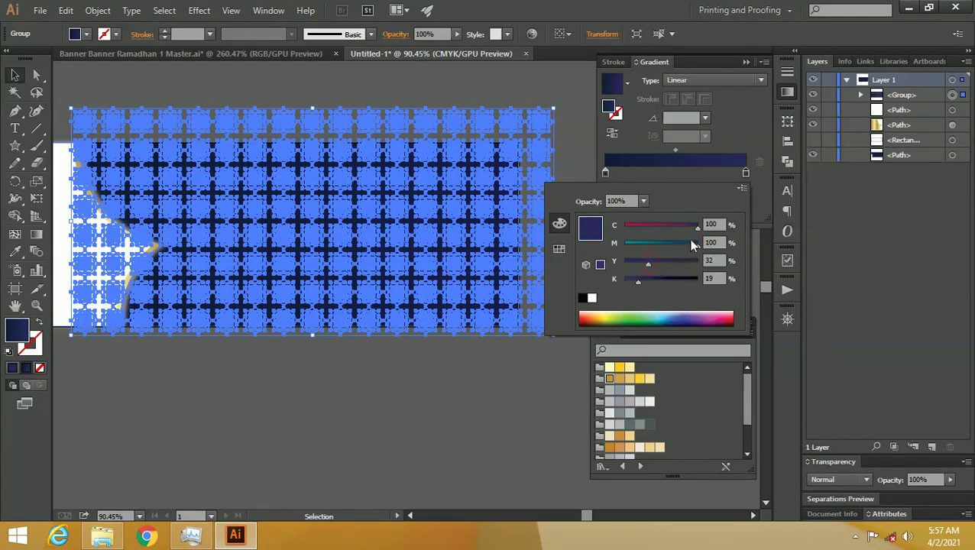
pyautogui.click(566, 98)
# Zoom in to check the brighter gradient and reselect the pattern group
pyautogui.press('z')
pyautogui.moveTo(283, 170); pyautogui.dragTo(453, 214)
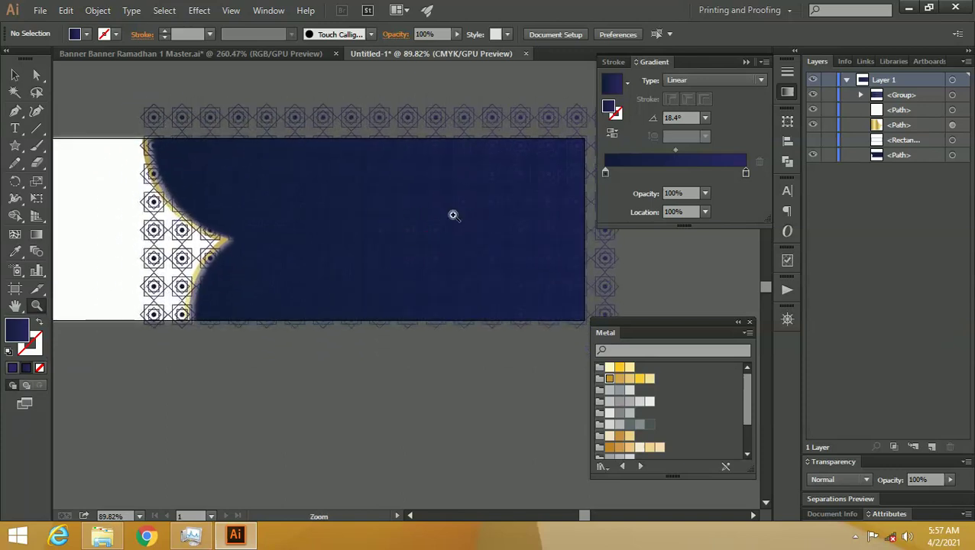
pyautogui.press('v')
pyautogui.click(477, 117)
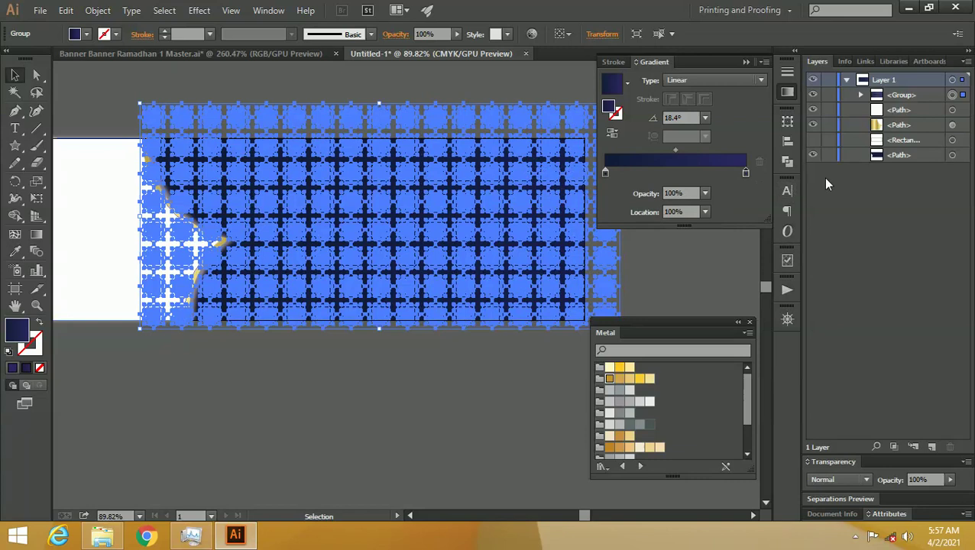
pyautogui.click(788, 144)
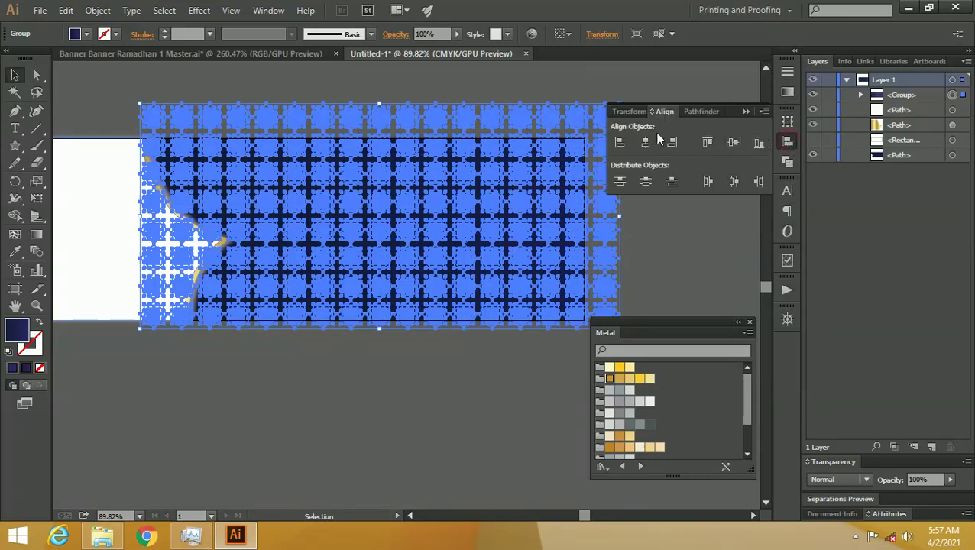
# Align the pattern group's right and top edges to the artboard
pyautogui.click(568, 33)
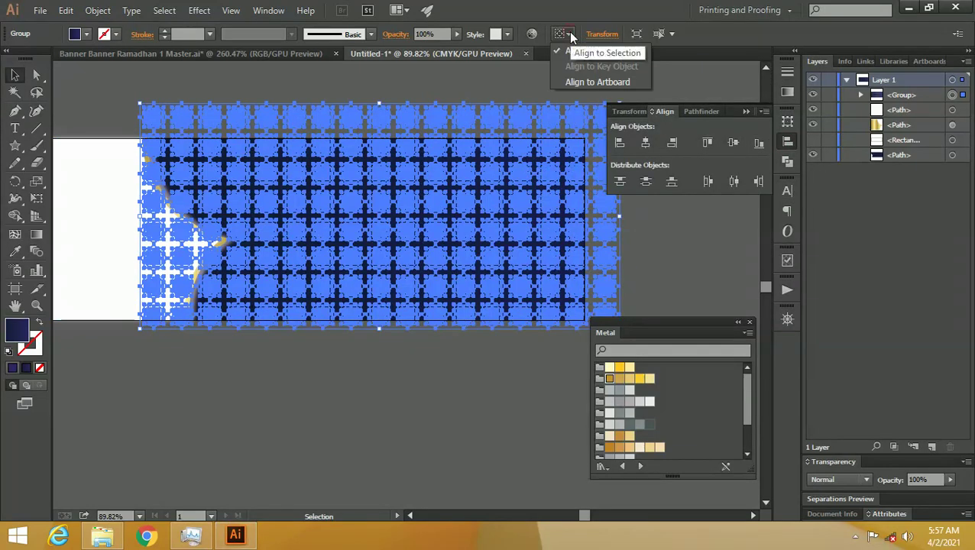
pyautogui.click(578, 79)
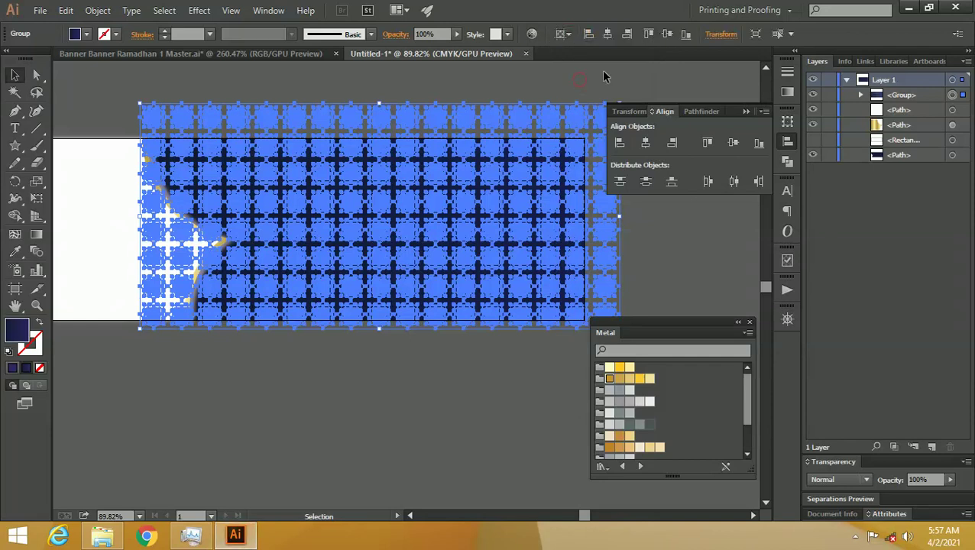
pyautogui.click(625, 35)
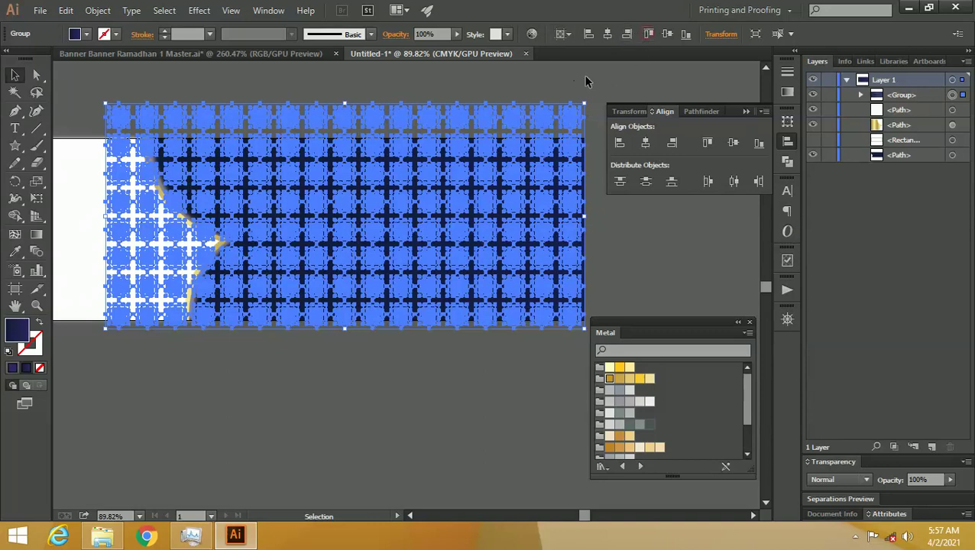
pyautogui.click(566, 124)
pyautogui.press('z')
pyautogui.moveTo(393, 128)
pyautogui.mouseDown()
pyautogui.moveTo(538, 187)
pyautogui.moveTo(414, 168)
pyautogui.mouseUp()
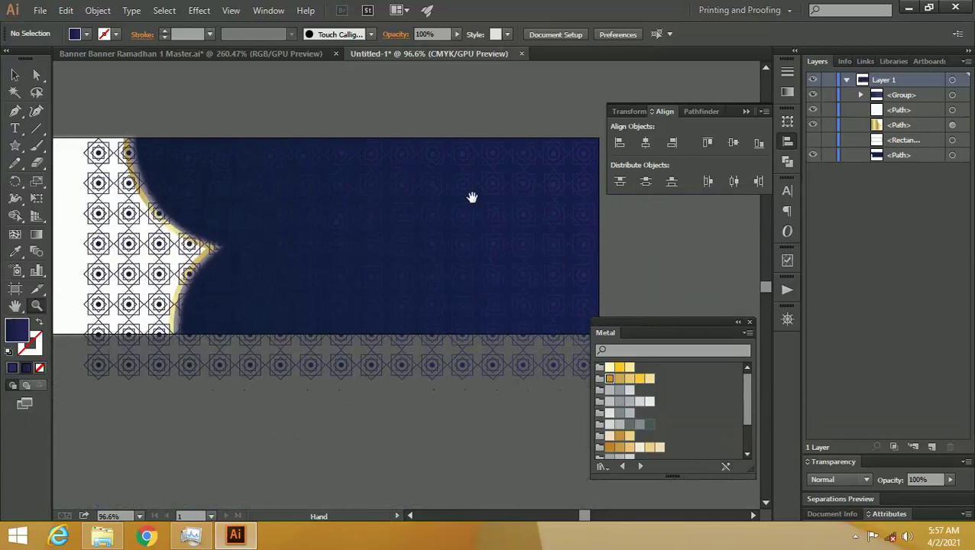
pyautogui.moveTo(472, 198); pyautogui.dragTo(456, 180)
pyautogui.press('v')
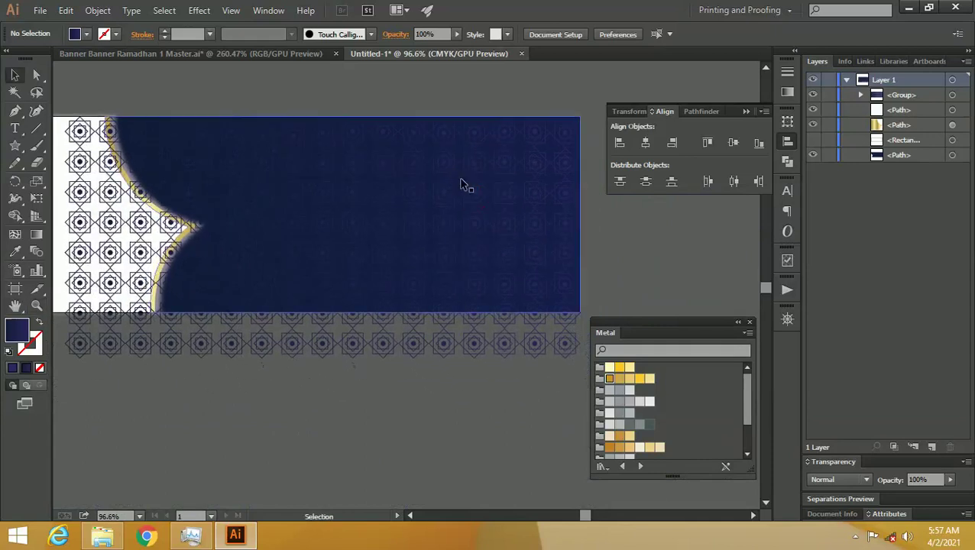
# Scale the pattern group from its lower-left corner to cover the navy banner
pyautogui.click(462, 182)
pyautogui.moveTo(445, 188); pyautogui.dragTo(485, 169)
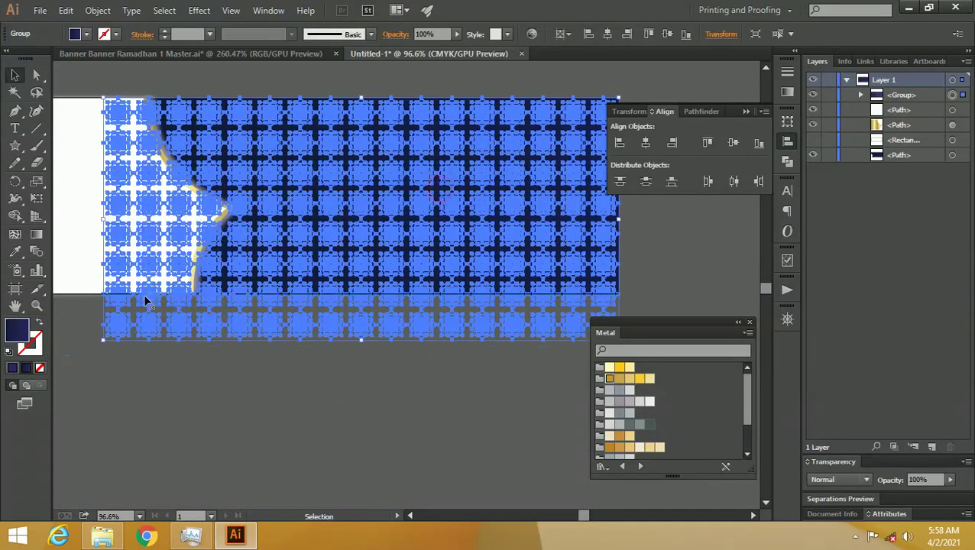
pyautogui.moveTo(107, 345); pyautogui.dragTo(141, 322)
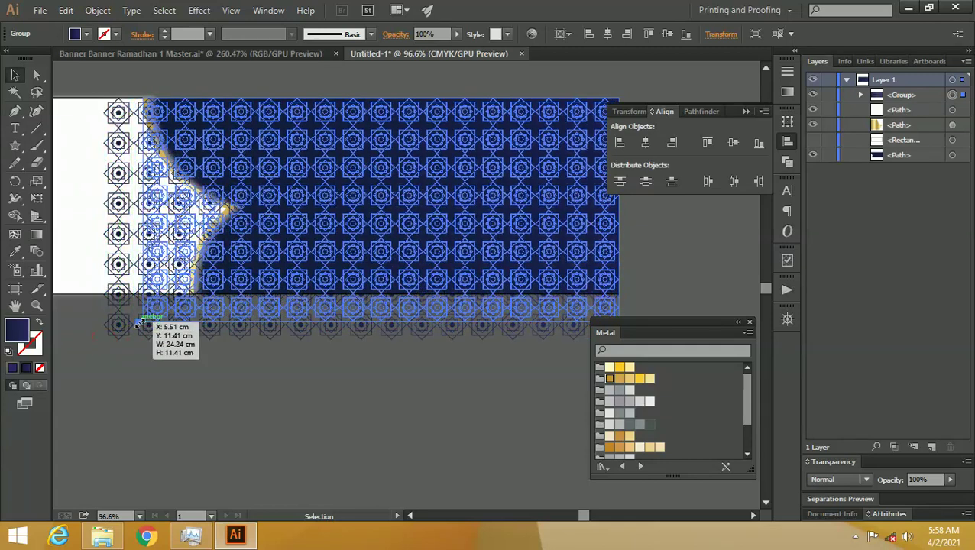
pyautogui.click(417, 340)
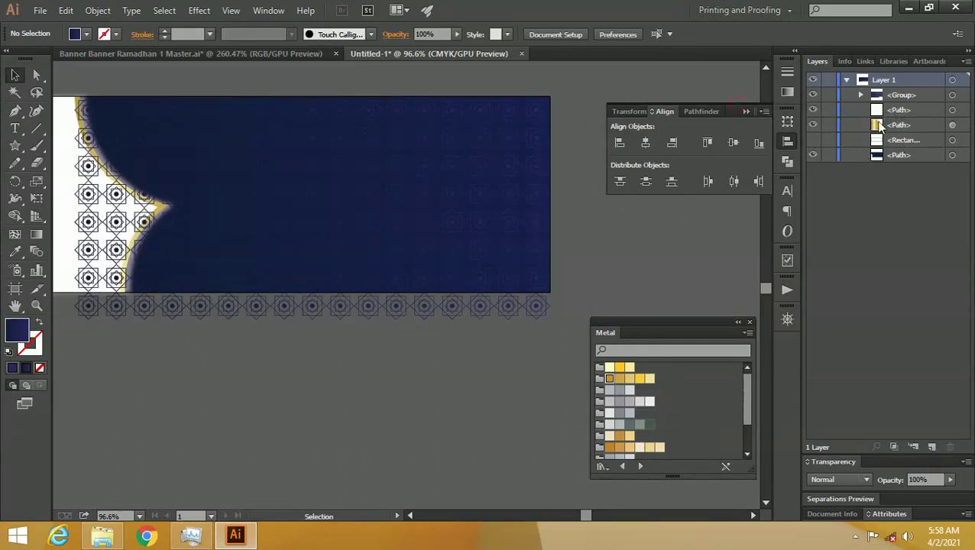
pyautogui.click(951, 156)
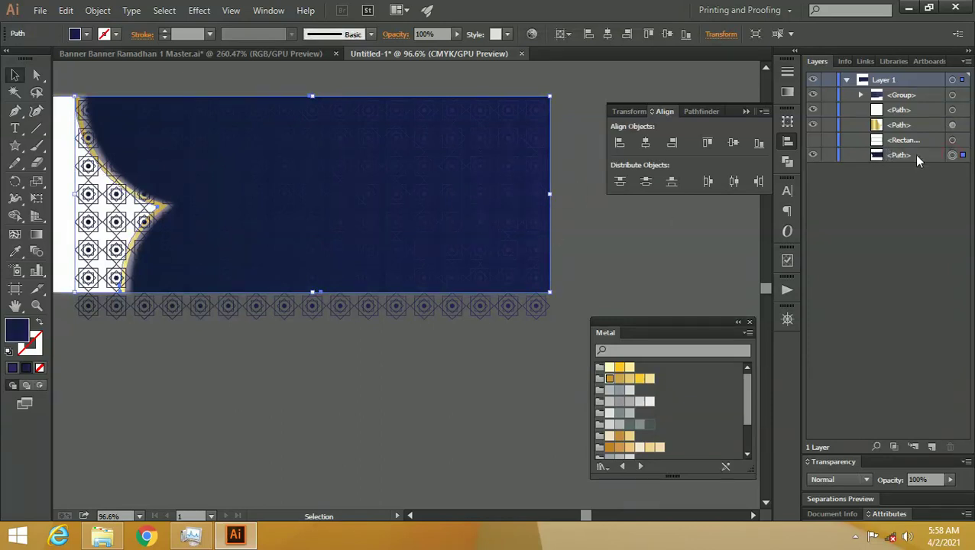
# Duplicate the navy banner path above the pattern, set its fill to None, and make a clipping mask
pyautogui.moveTo(915, 154); pyautogui.dragTo(931, 448)
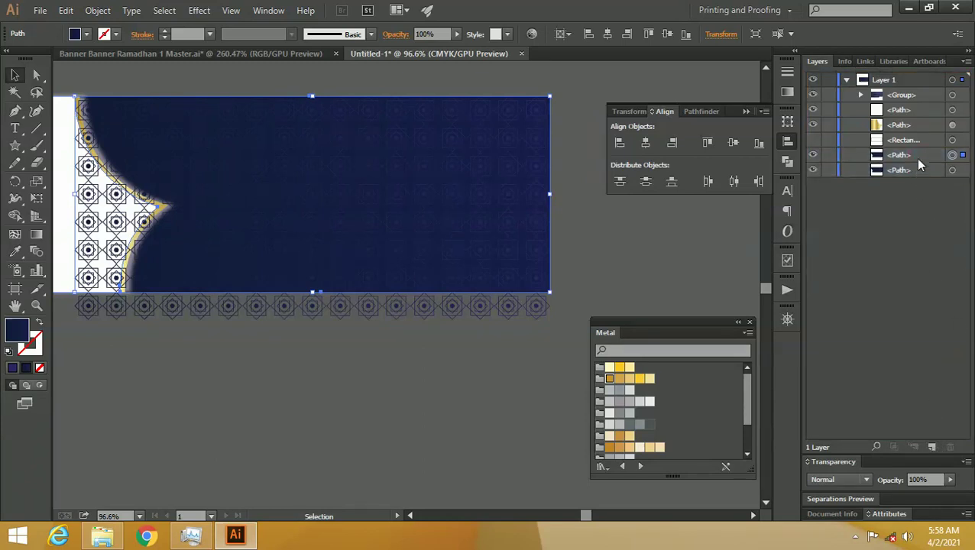
pyautogui.moveTo(909, 155); pyautogui.dragTo(919, 88)
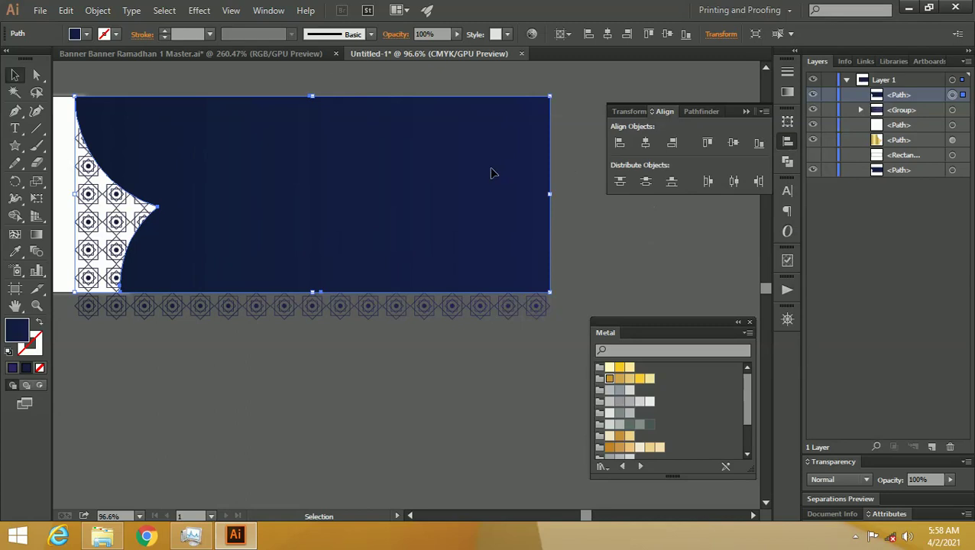
pyautogui.press('d')
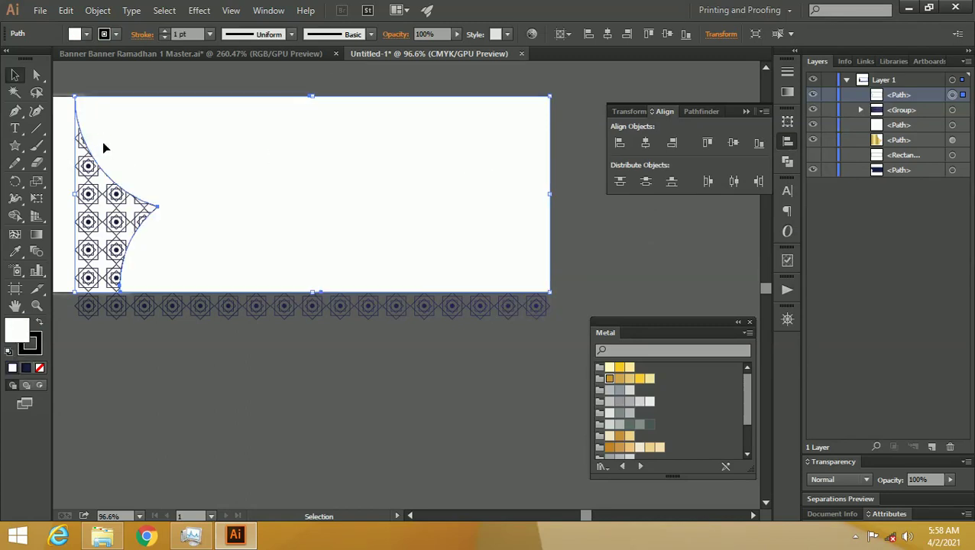
pyautogui.click(41, 368)
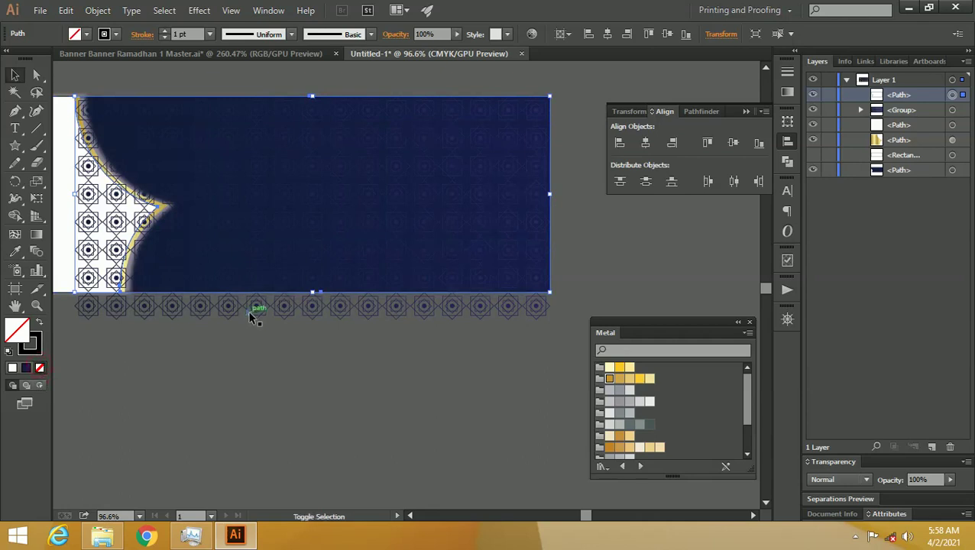
pyautogui.hotkey('ctrl', 'a')
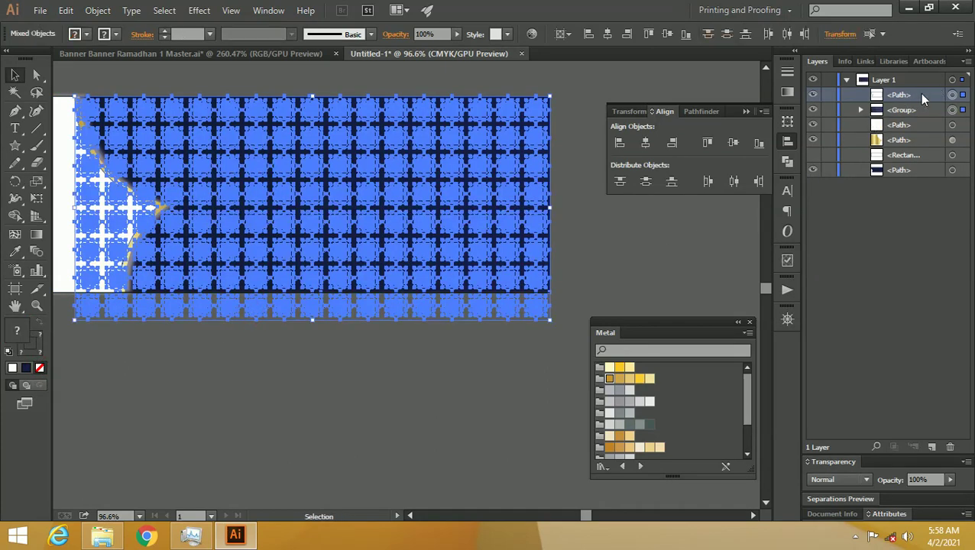
pyautogui.rightClick(557, 138)
pyautogui.click(589, 214)
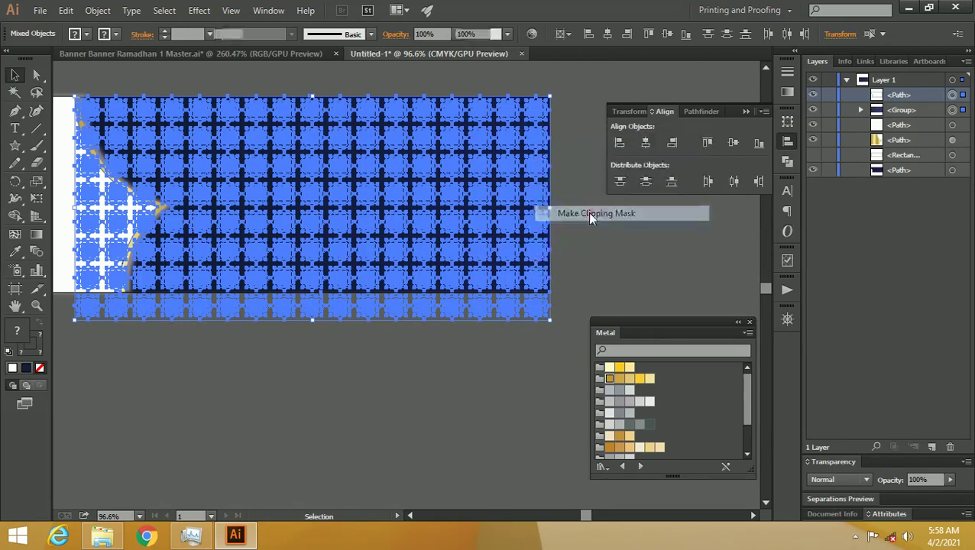
pyautogui.press('z')
pyautogui.click(355, 135)
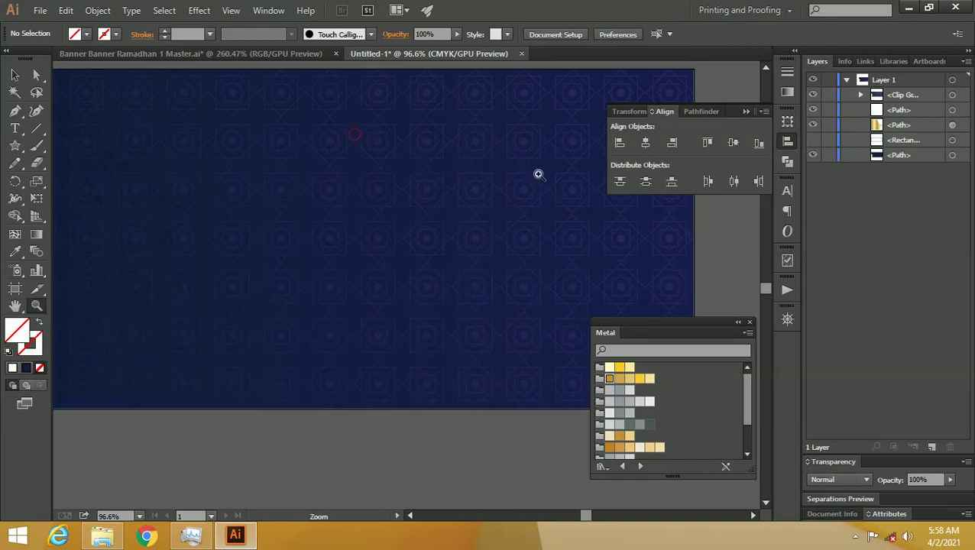
# Bring the white arch shape and gold border to the front with Ctrl+Shift+]
pyautogui.moveTo(538, 175)
pyautogui.mouseDown()
pyautogui.moveTo(549, 167)
pyautogui.moveTo(542, 137)
pyautogui.mouseUp()
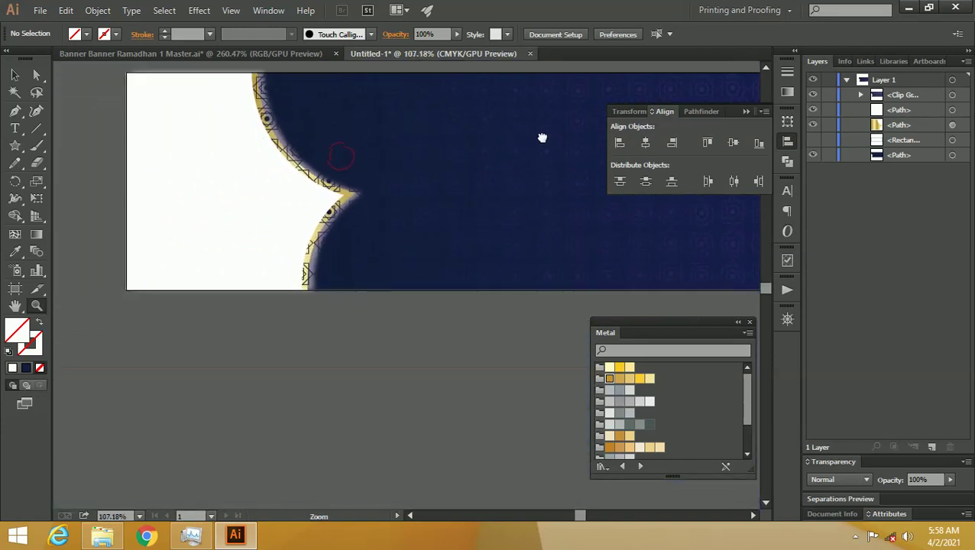
pyautogui.press('v')
pyautogui.click(202, 139)
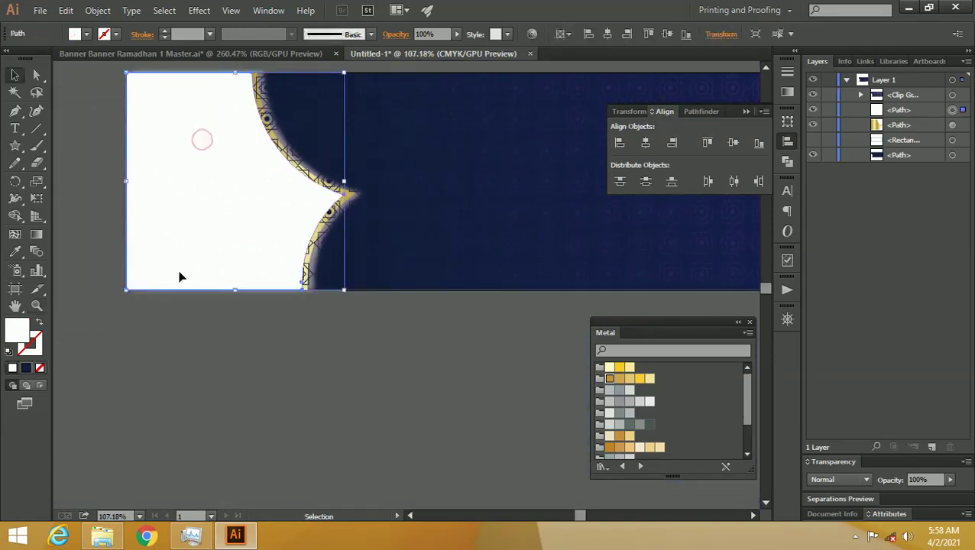
pyautogui.moveTo(166, 327); pyautogui.dragTo(185, 216)
pyautogui.press('ctrl')
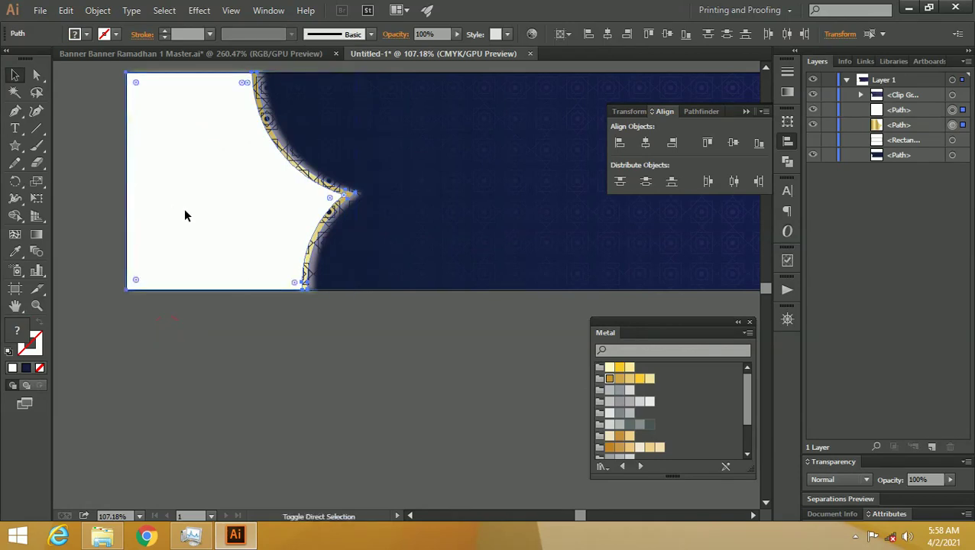
pyautogui.hotkey('ctrl', 'shift', ']')
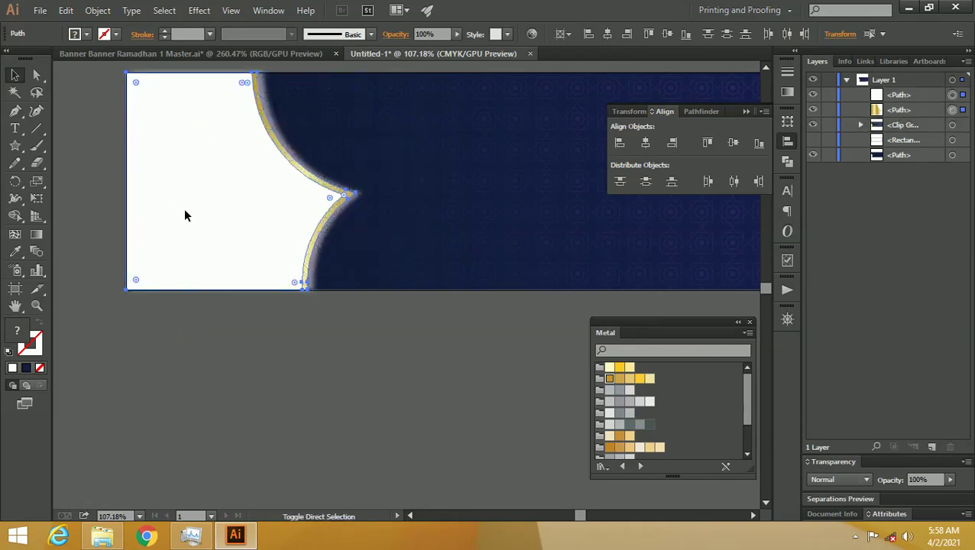
pyautogui.click(324, 370)
# Zoom out and recenter the whole banner in view
pyautogui.press('z')
pyautogui.keyDown('alt'); pyautogui.click(341, 191); pyautogui.keyUp('alt')
pyautogui.moveTo(348, 156); pyautogui.dragTo(276, 175)
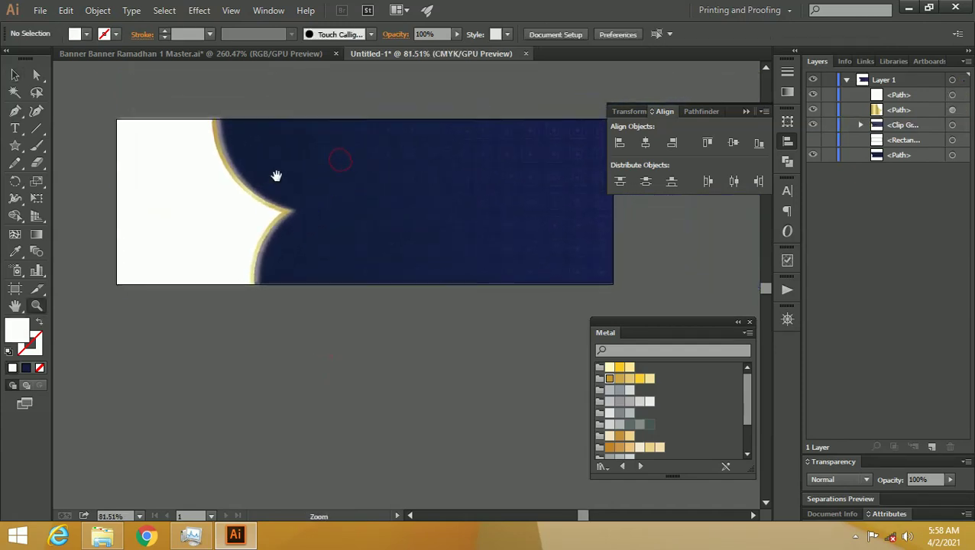
pyautogui.click(17, 77)
pyautogui.moveTo(173, 87); pyautogui.dragTo(191, 83)
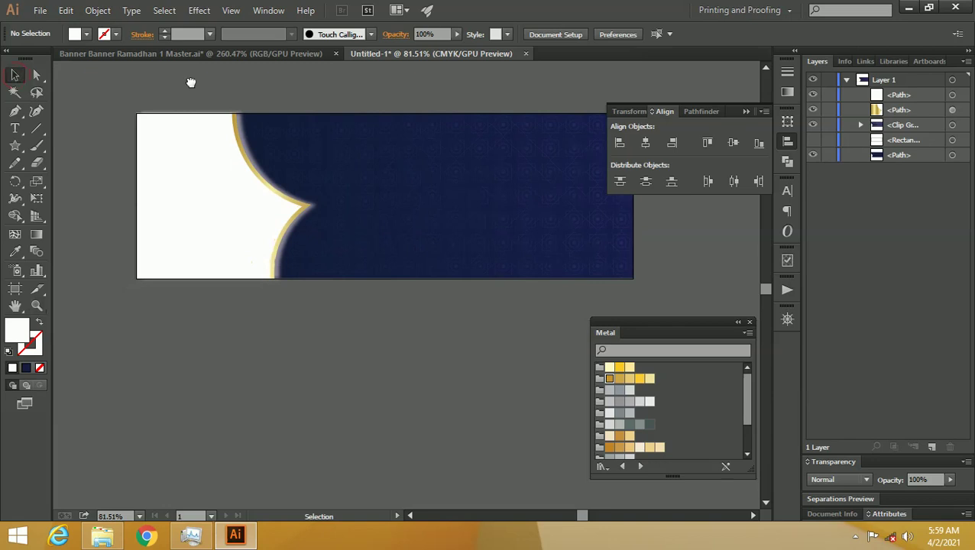
pyautogui.hotkey('alt', 'Tab')
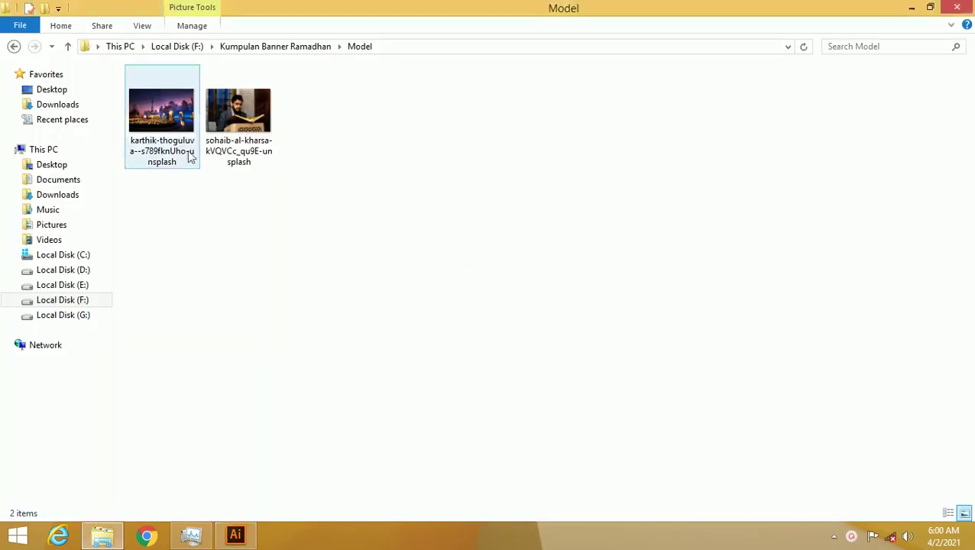
# Drag the mosque night photo from the Model folder onto the Illustrator banner
pyautogui.moveTo(161, 136)
pyautogui.mouseDown()
pyautogui.moveTo(277, 425)
pyautogui.moveTo(309, 352)
pyautogui.mouseUp()
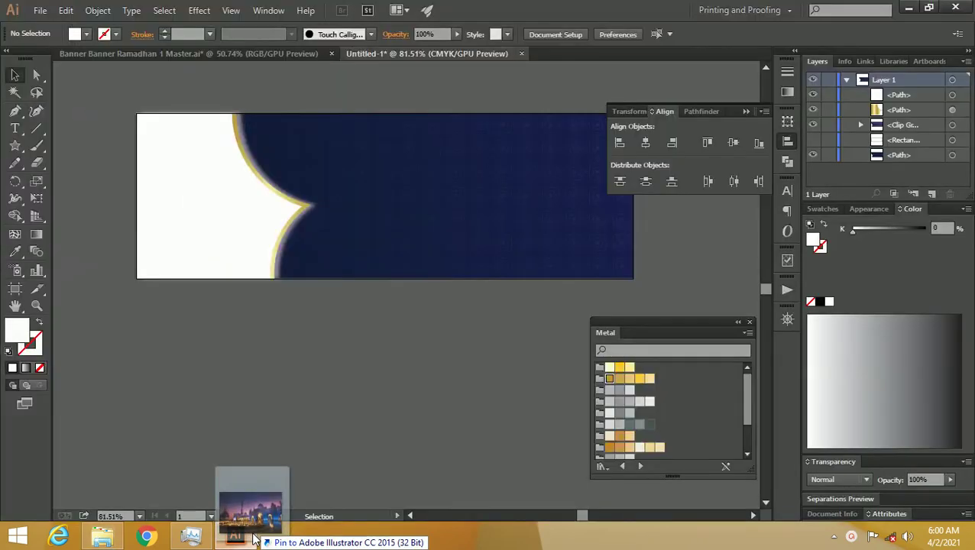
pyautogui.moveTo(310, 351); pyautogui.dragTo(311, 343)
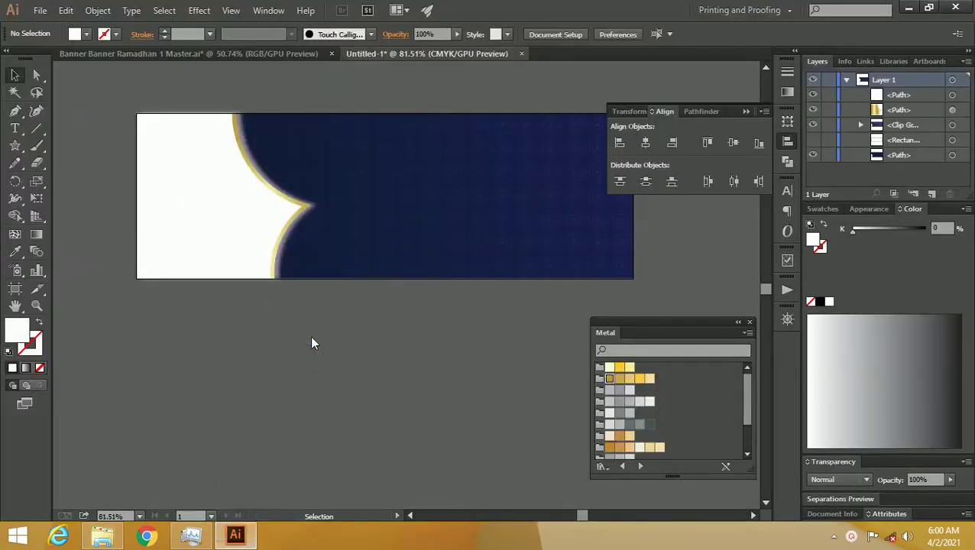
# Move the mosque photo onto the banner, scale it to banner height, and snap it top-left
pyautogui.press('z')
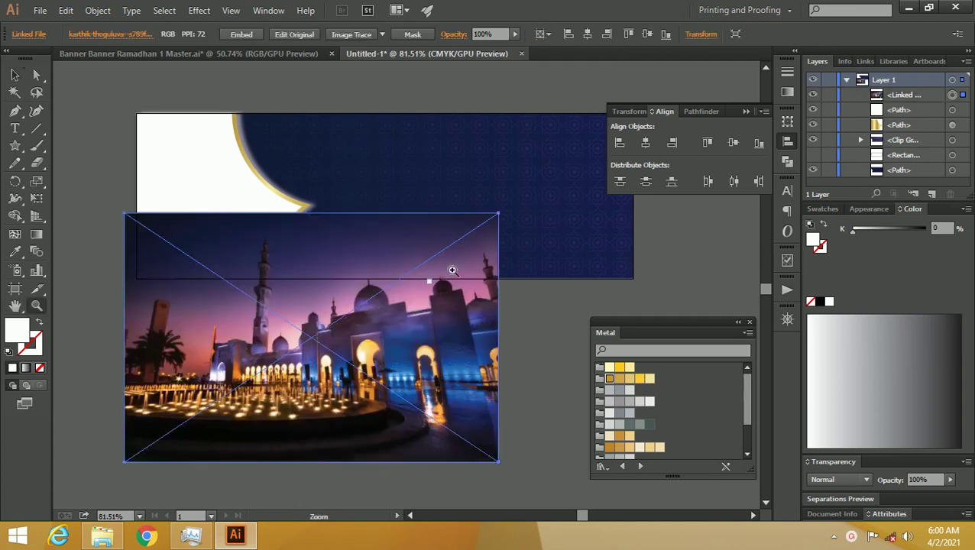
pyautogui.keyDown('alt'); pyautogui.click(433, 269); pyautogui.keyUp('alt')
pyautogui.press('v')
pyautogui.moveTo(338, 360); pyautogui.dragTo(348, 285)
pyautogui.moveTo(494, 347)
pyautogui.mouseDown()
pyautogui.moveTo(385, 303)
pyautogui.moveTo(399, 318)
pyautogui.mouseUp()
pyautogui.click(333, 336)
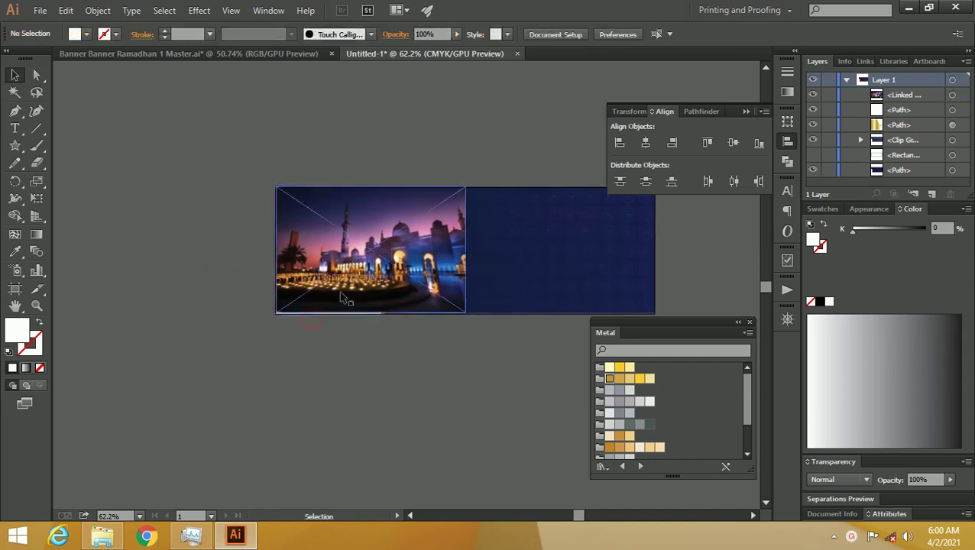
pyautogui.click(348, 267)
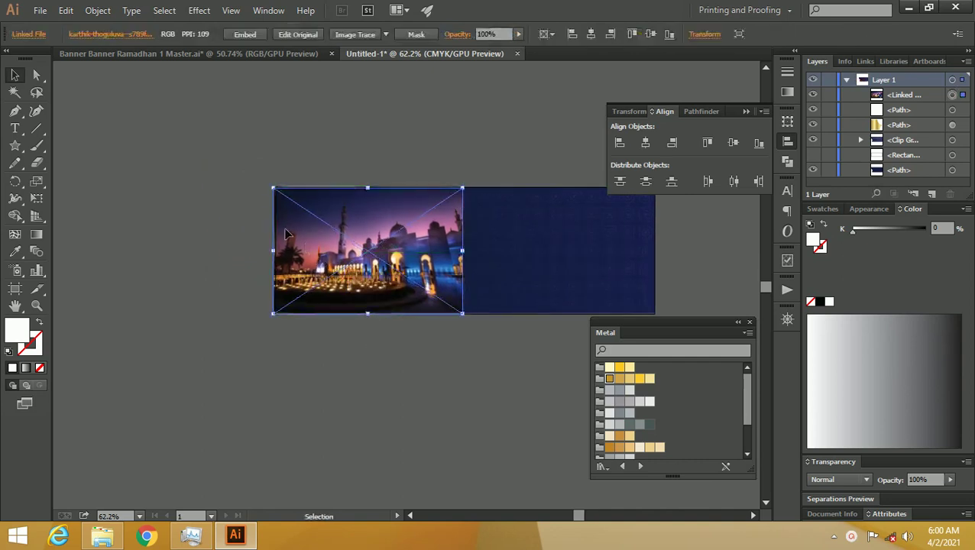
pyautogui.moveTo(276, 188); pyautogui.dragTo(272, 187)
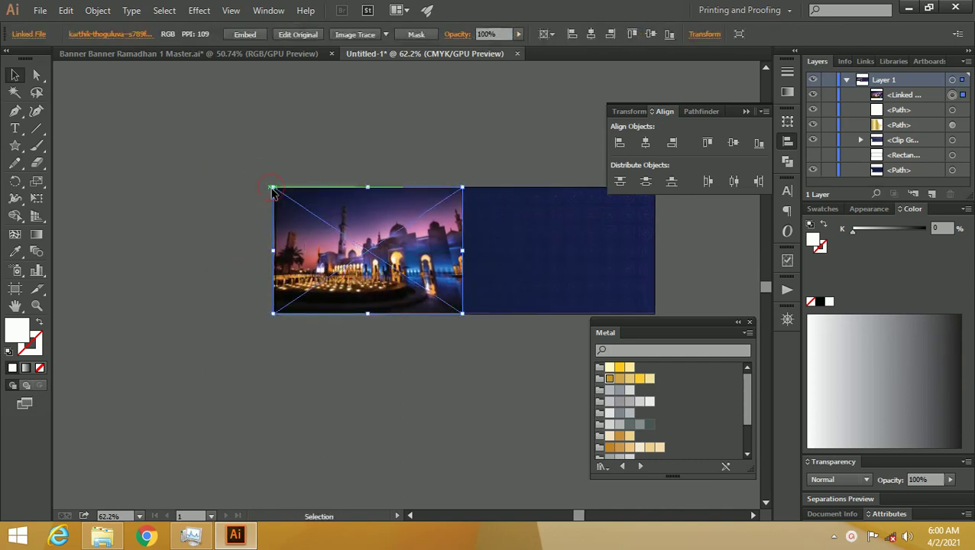
# Send the mosque photo to the back and clip it to the white arch shape
pyautogui.click(314, 153)
pyautogui.click(360, 248)
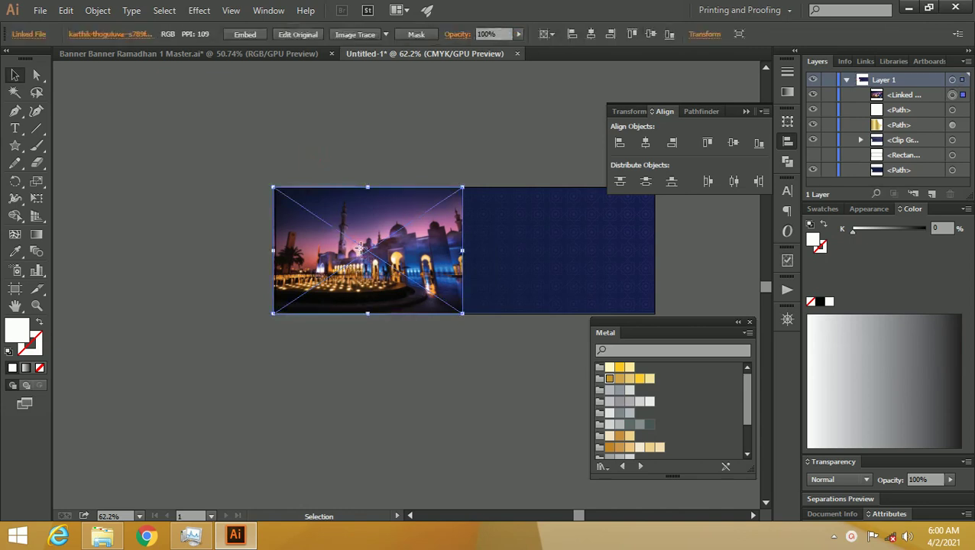
pyautogui.hotkey('ctrl', 'shift', '[')
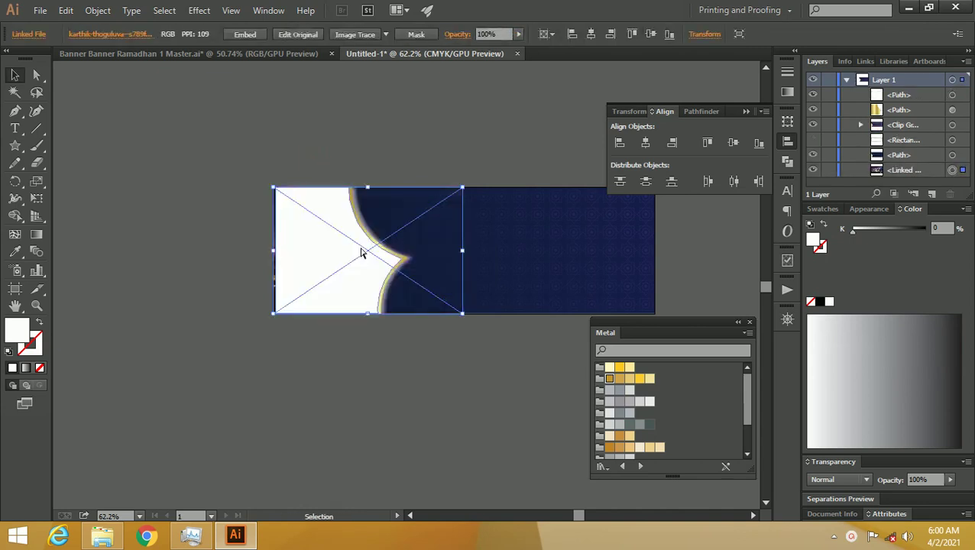
pyautogui.keyDown('shift'); pyautogui.click(297, 243); pyautogui.keyUp('shift')
pyautogui.rightClick(294, 247)
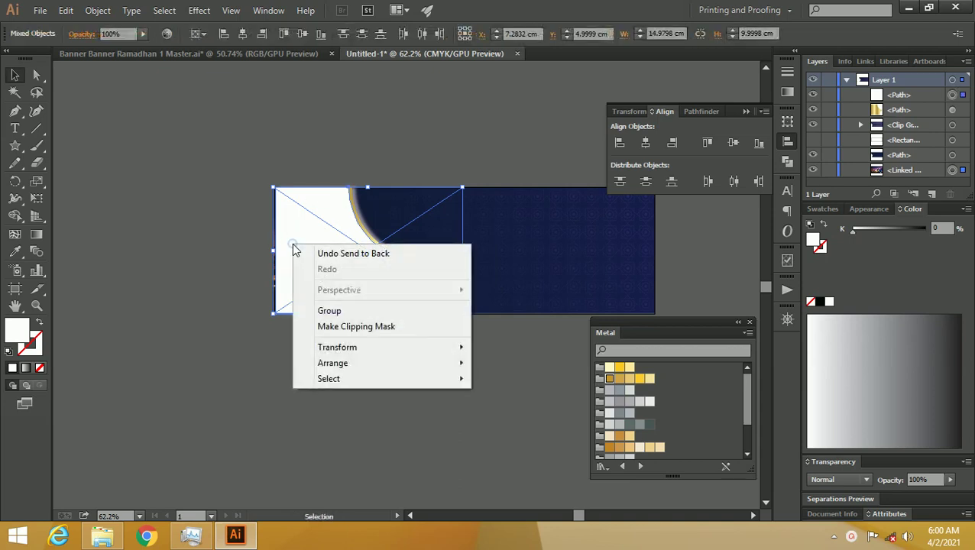
pyautogui.click(359, 327)
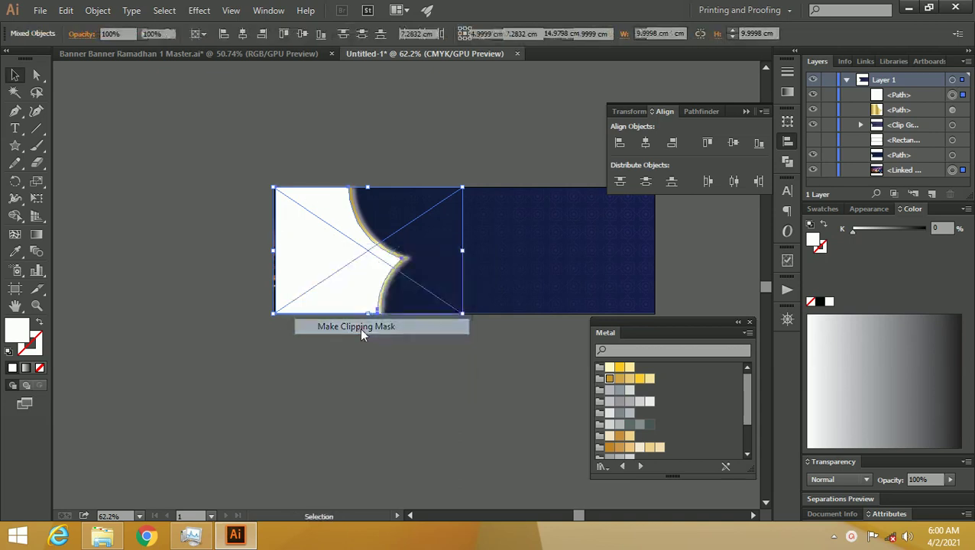
# Zoom in on the banner and paste the greeting text group beside the arch
pyautogui.click(371, 352)
pyautogui.press('z')
pyautogui.moveTo(342, 243)
pyautogui.mouseDown()
pyautogui.moveTo(496, 269)
pyautogui.moveTo(407, 250)
pyautogui.moveTo(394, 219)
pyautogui.moveTo(311, 200)
pyautogui.moveTo(313, 212)
pyautogui.mouseUp()
pyautogui.press('v')
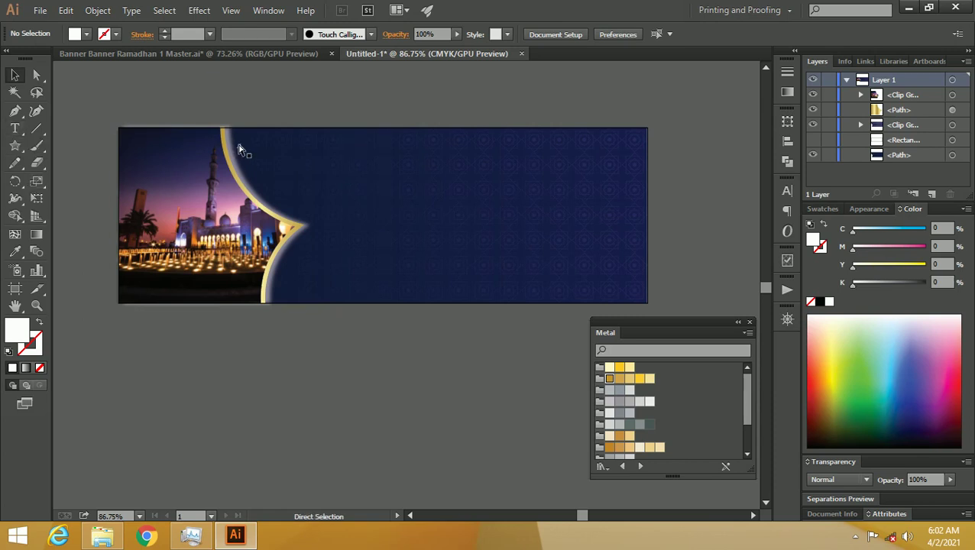
pyautogui.hotkey('ctrl', 'v')
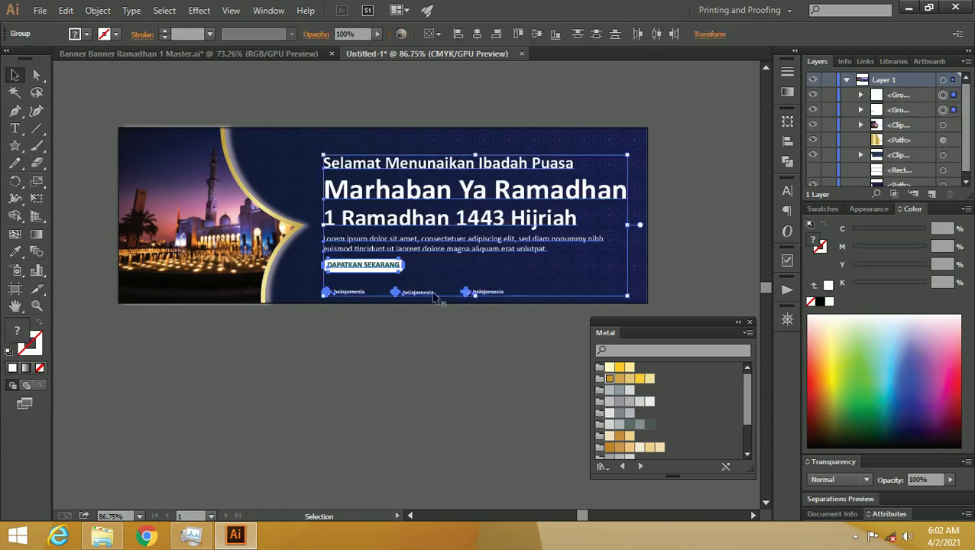
# Ungroup the DAPATKAN SEKARANG button group into its separate pieces
pyautogui.moveTo(326, 245)
pyautogui.mouseDown()
pyautogui.moveTo(544, 296)
pyautogui.moveTo(419, 263)
pyautogui.moveTo(350, 225)
pyautogui.mouseUp()
pyautogui.click(431, 418)
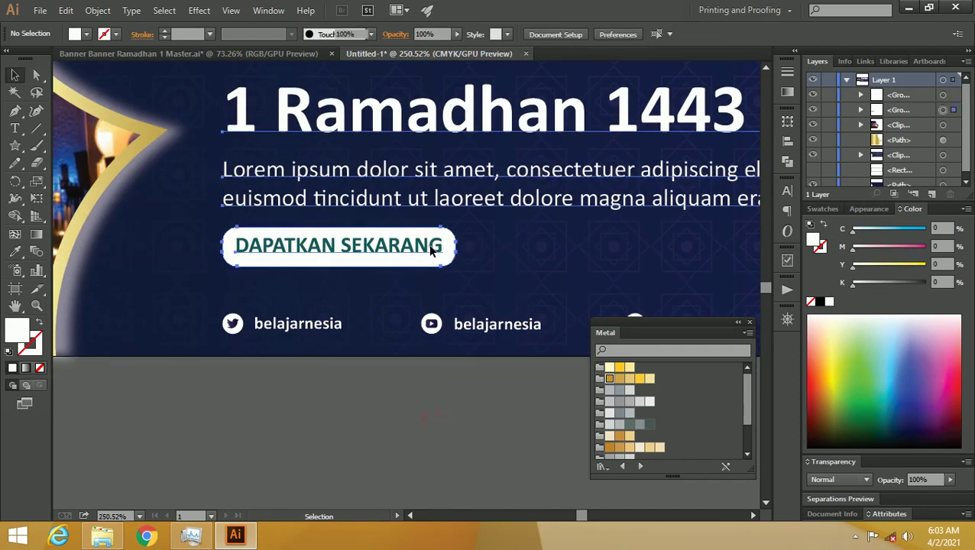
pyautogui.rightClick(431, 250)
pyautogui.click(472, 329)
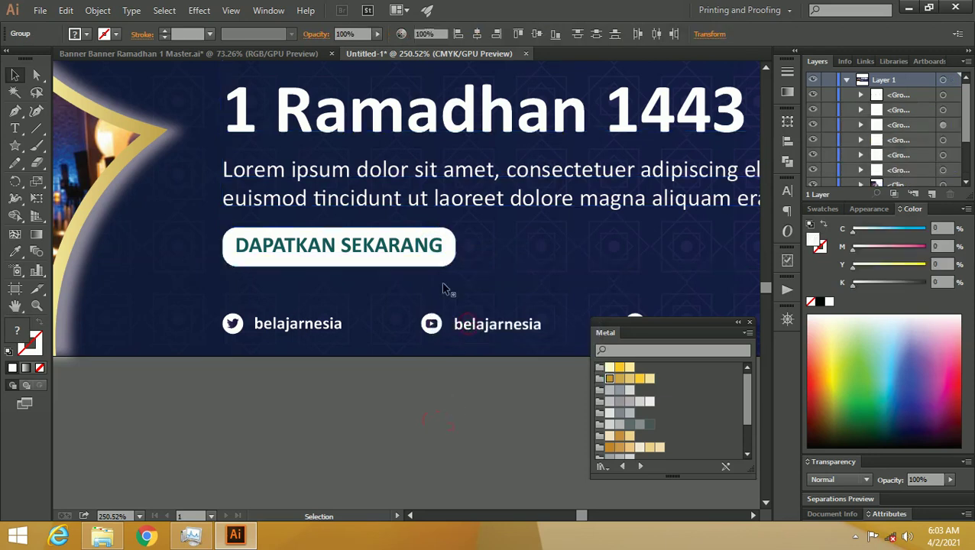
pyautogui.click(441, 251)
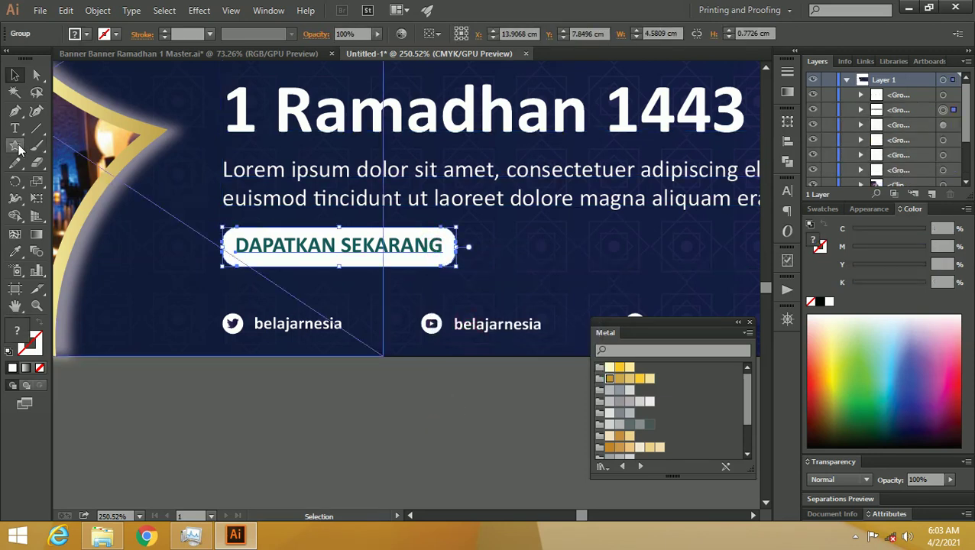
# Draw a trial rounded pill rectangle beside the button, then delete it
pyautogui.moveTo(19, 149); pyautogui.dragTo(52, 153)
pyautogui.click(52, 146)
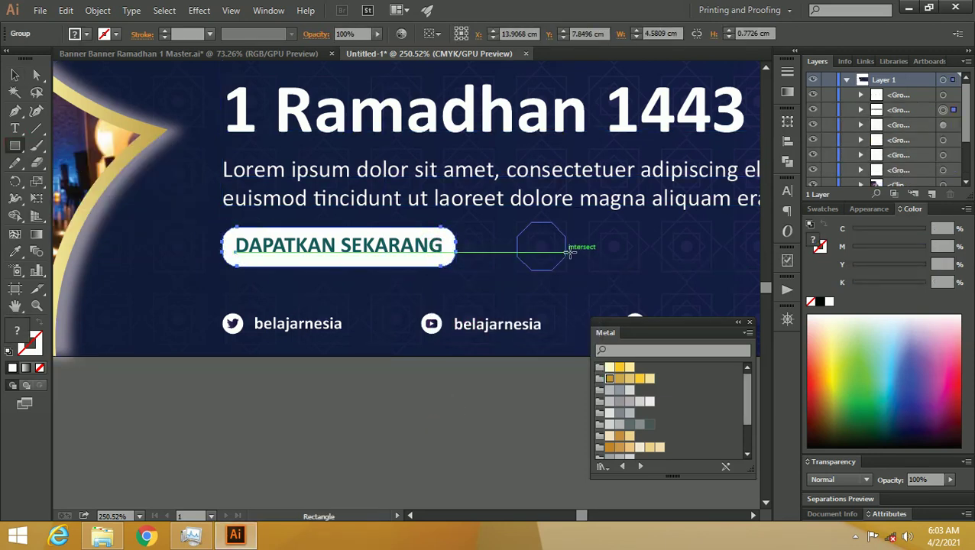
pyautogui.moveTo(511, 228); pyautogui.dragTo(694, 272)
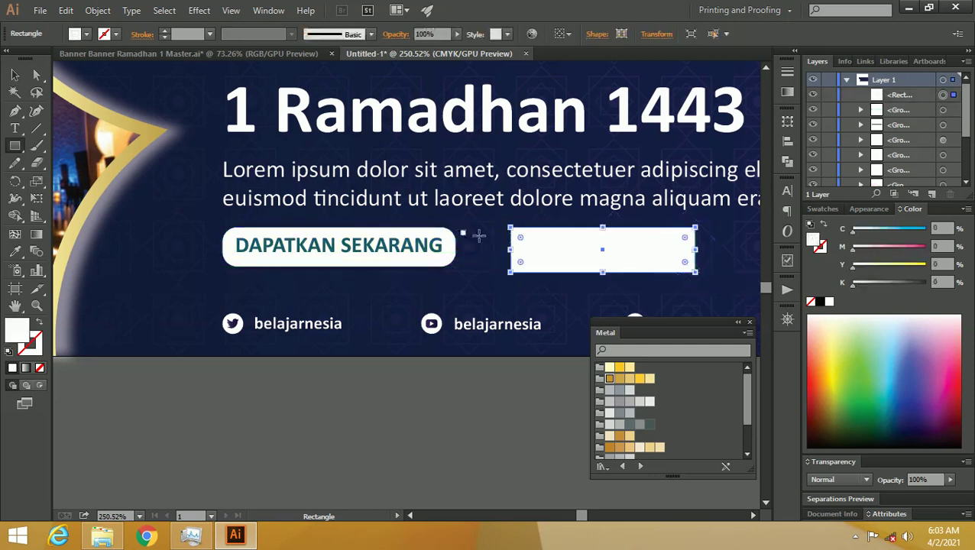
pyautogui.moveTo(523, 243); pyautogui.dragTo(572, 263)
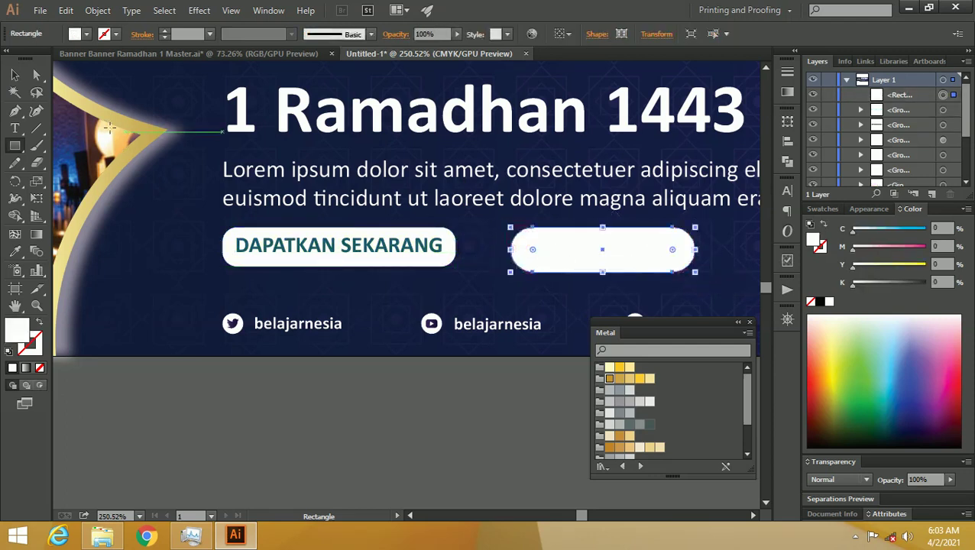
pyautogui.click(17, 75)
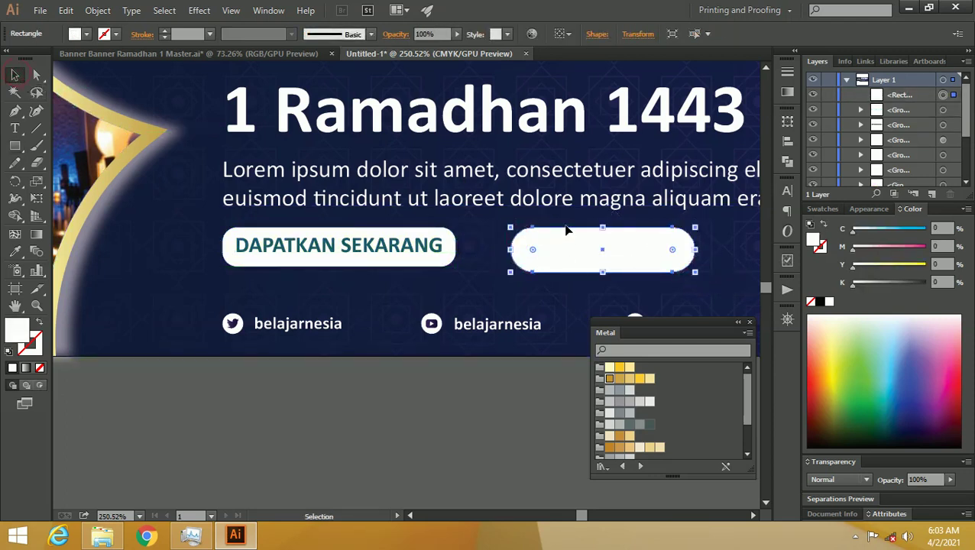
pyautogui.press('Delete')
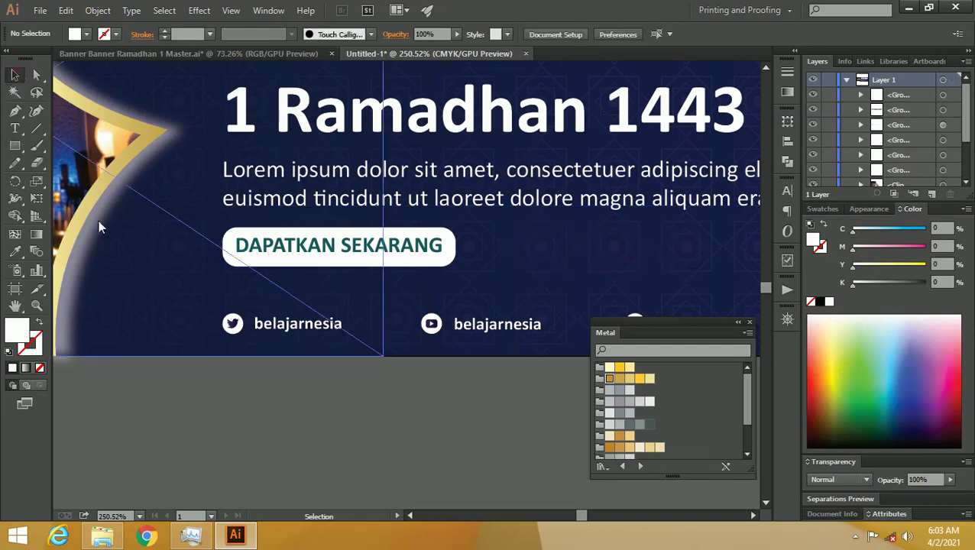
# Ungroup the button and colour the DAPATKAN SEKARANG text with a dark navy swatch
pyautogui.rightClick(360, 247)
pyautogui.click(402, 329)
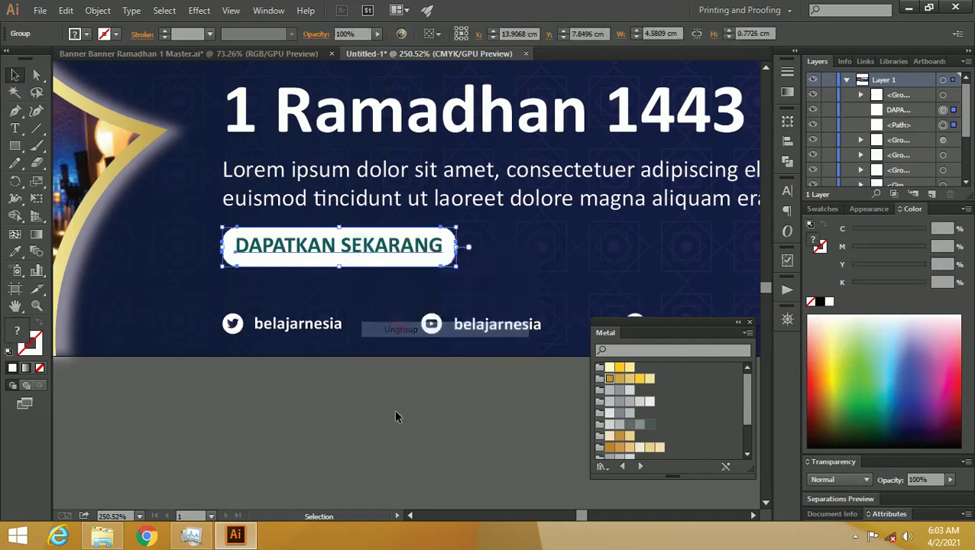
pyautogui.click(389, 250)
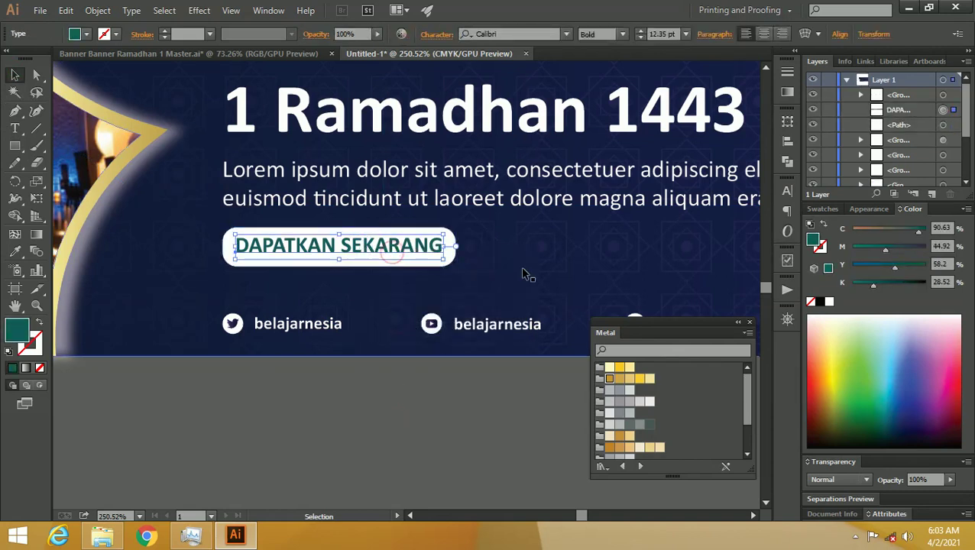
pyautogui.click(788, 92)
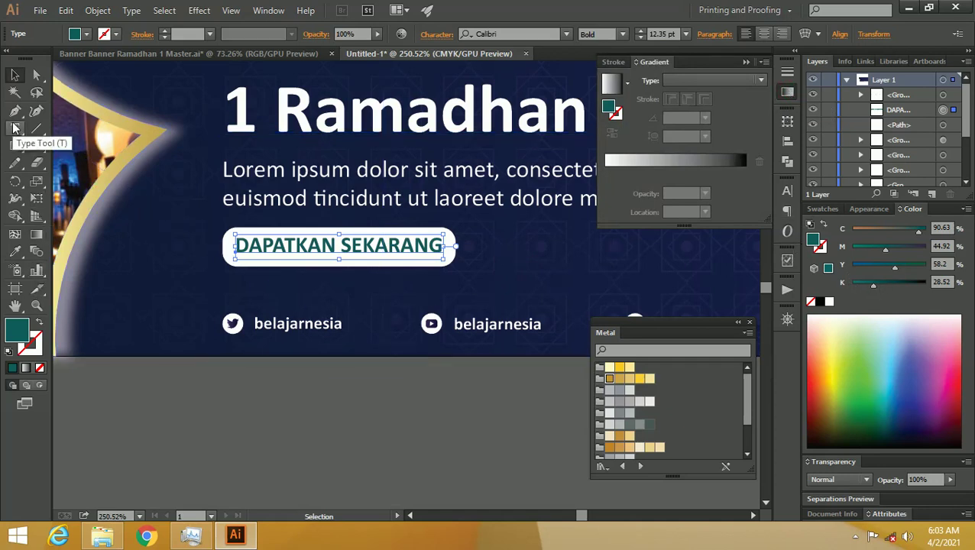
pyautogui.click(830, 207)
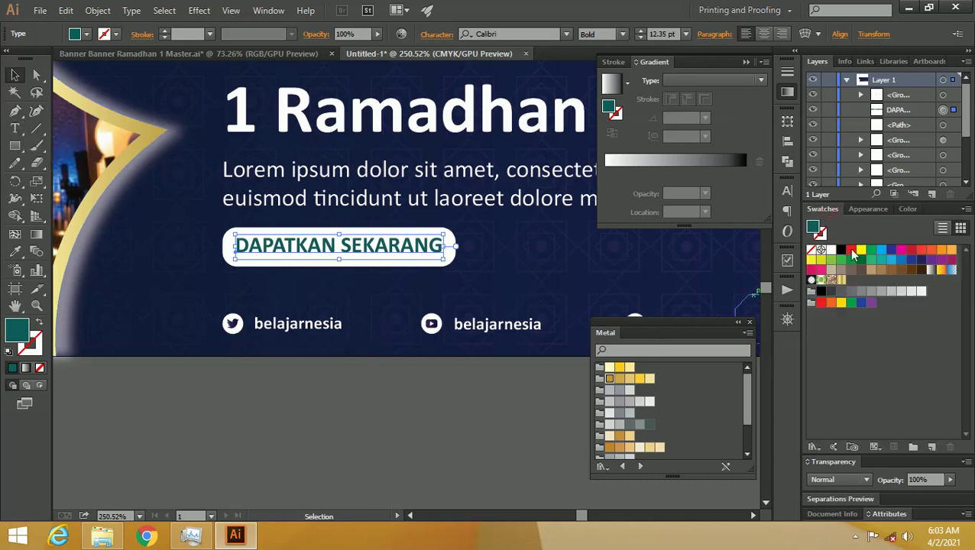
pyautogui.click(862, 304)
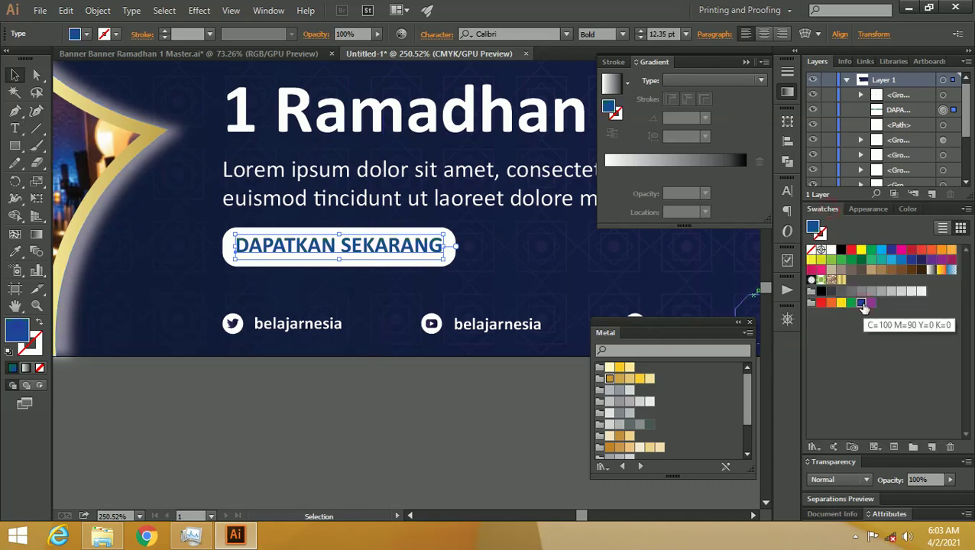
pyautogui.click(921, 260)
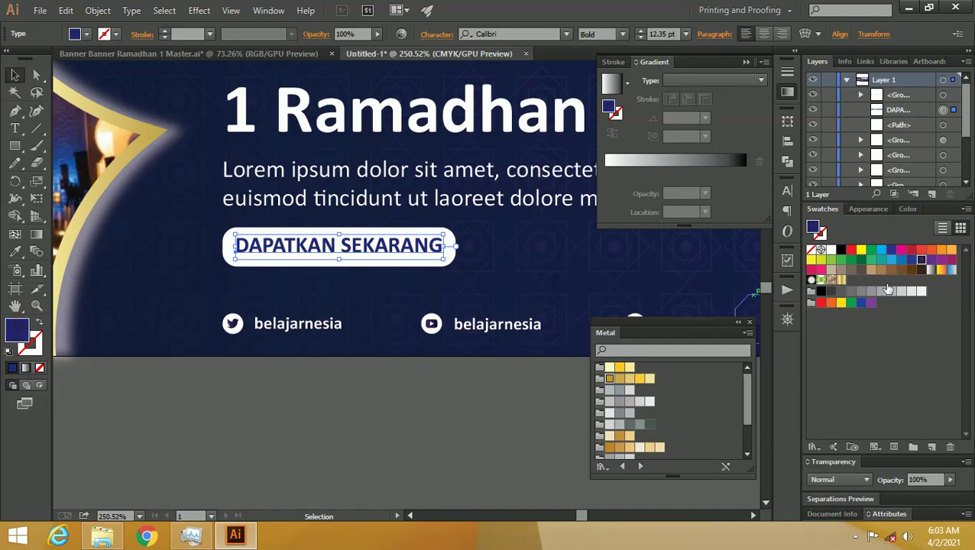
# Raise the navy text's black to 81% (C100 M100 Y10 K81), then zoom out to the banner
pyautogui.click(907, 210)
pyautogui.moveTo(869, 285); pyautogui.dragTo(886, 284)
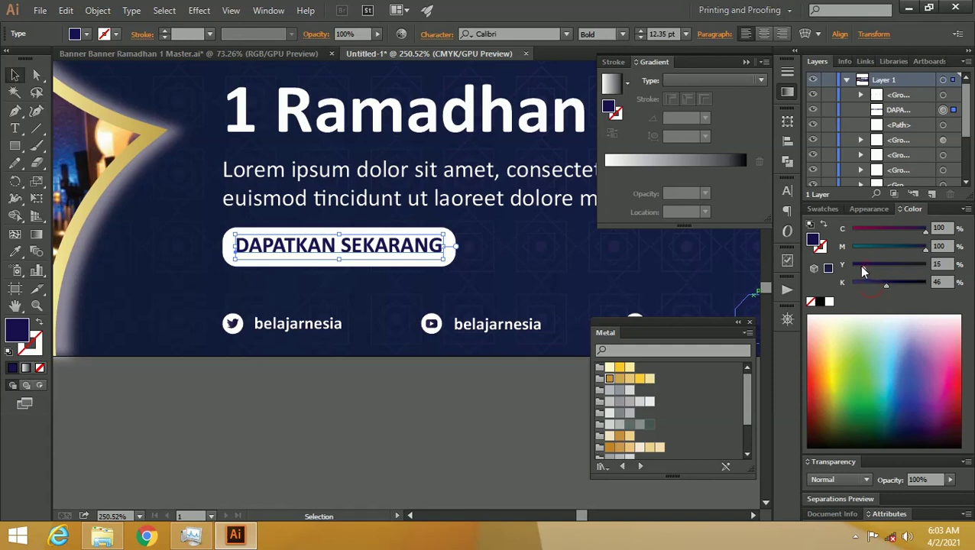
pyautogui.moveTo(887, 284); pyautogui.dragTo(909, 285)
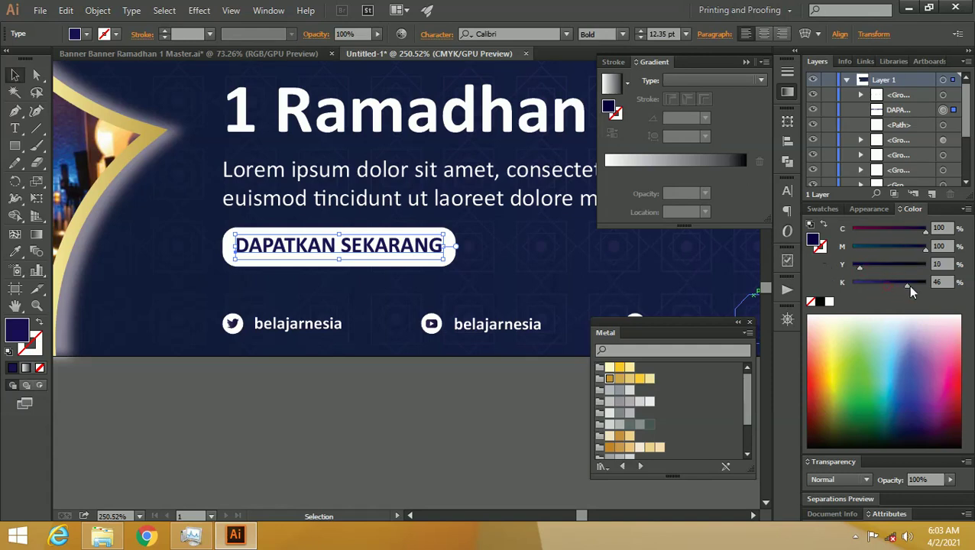
pyautogui.moveTo(910, 285); pyautogui.dragTo(913, 285)
pyautogui.click(505, 430)
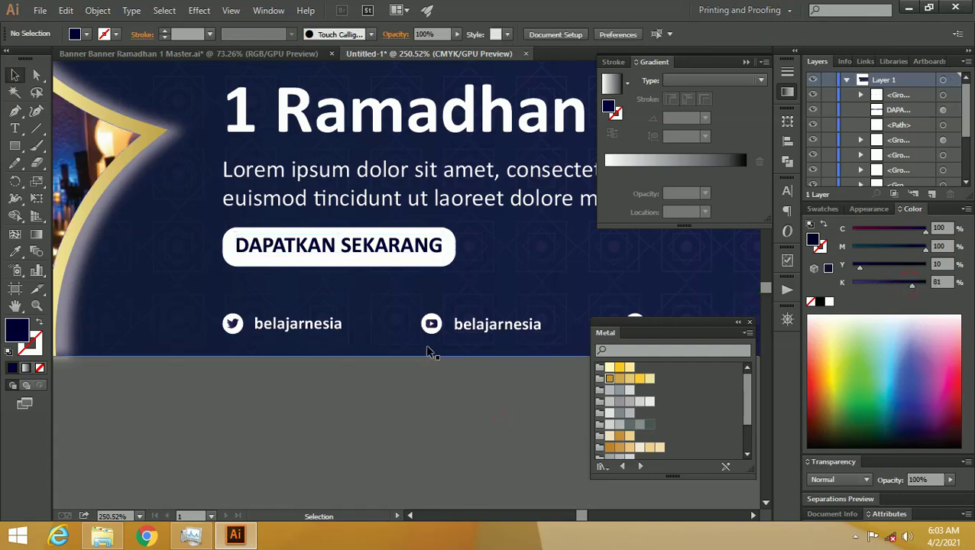
pyautogui.moveTo(490, 241); pyautogui.dragTo(436, 251)
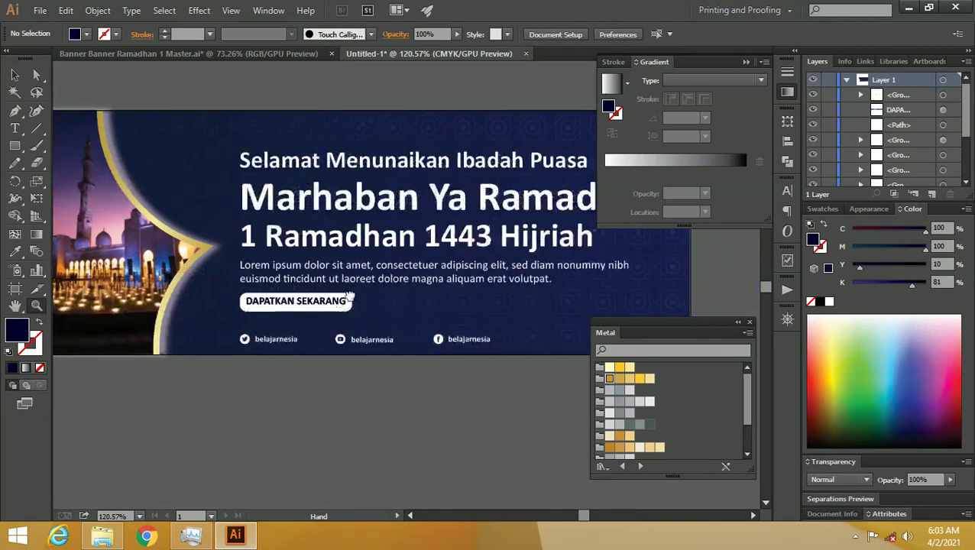
pyautogui.moveTo(520, 271); pyautogui.dragTo(330, 253)
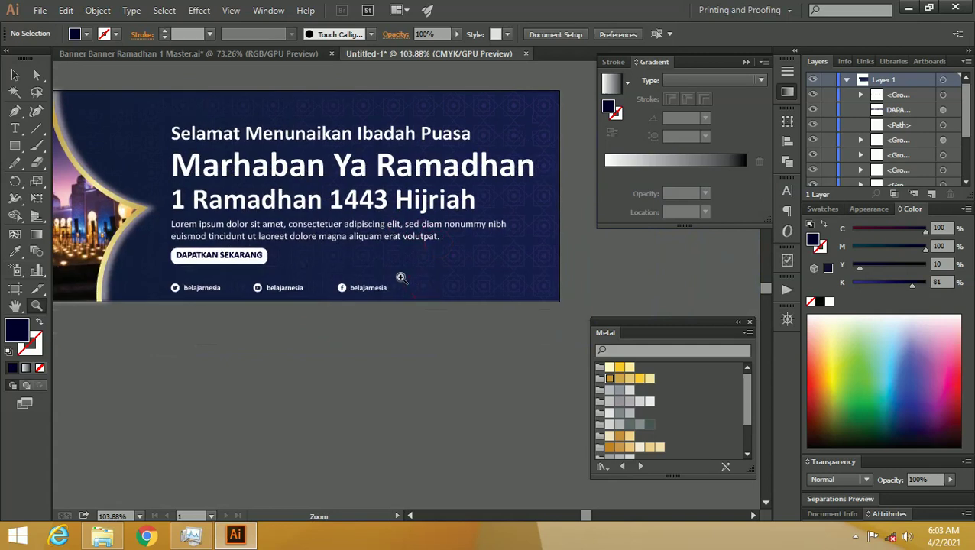
pyautogui.moveTo(411, 241); pyautogui.dragTo(420, 246)
# Set the Marhaban Ya Ramadhan headline font to Pacifico Regular
pyautogui.press('v')
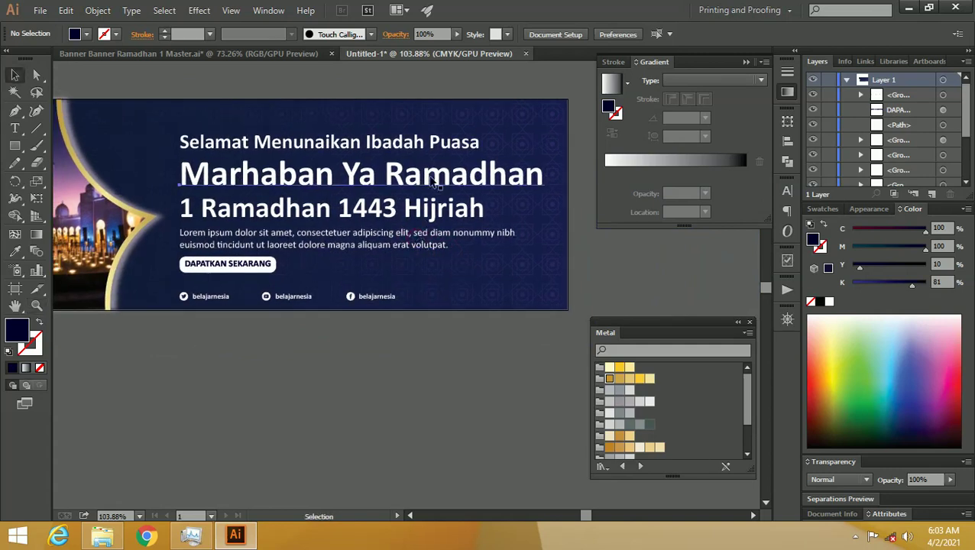
pyautogui.click(432, 181)
pyautogui.click(501, 34)
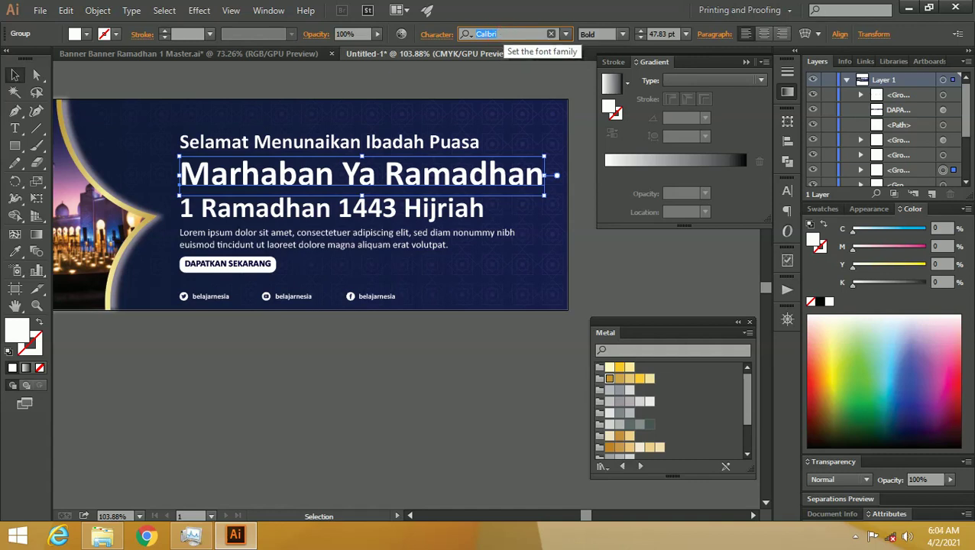
pyautogui.write('pa')
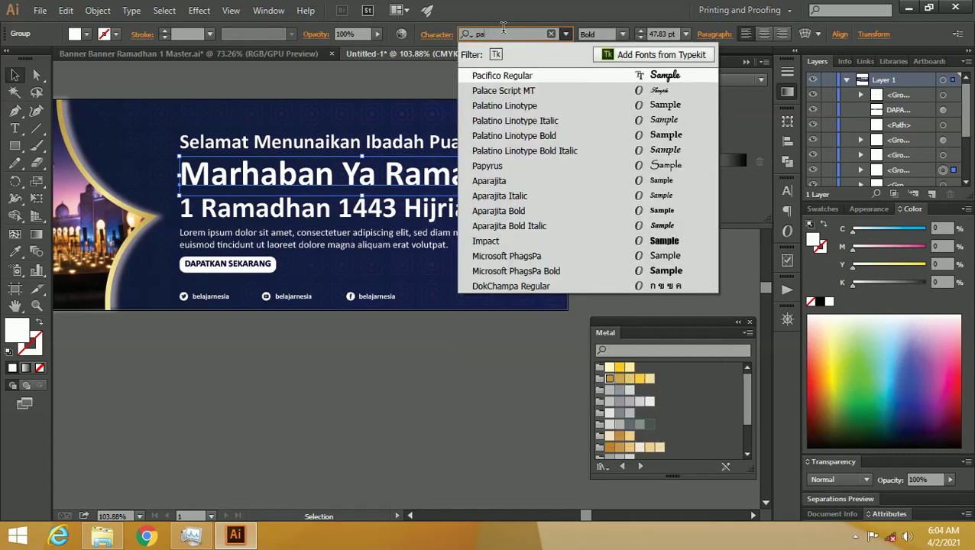
pyautogui.write('c')
pyautogui.click(510, 76)
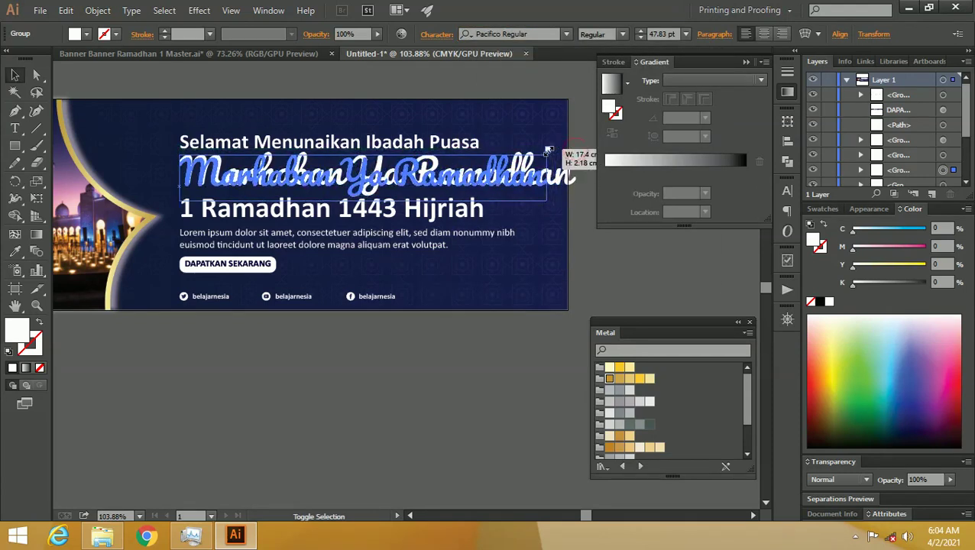
# Shrink the headline to 44.32 pt and zoom out to show the full banner
pyautogui.moveTo(578, 151); pyautogui.dragTo(549, 155)
pyautogui.moveTo(399, 113); pyautogui.dragTo(461, 129)
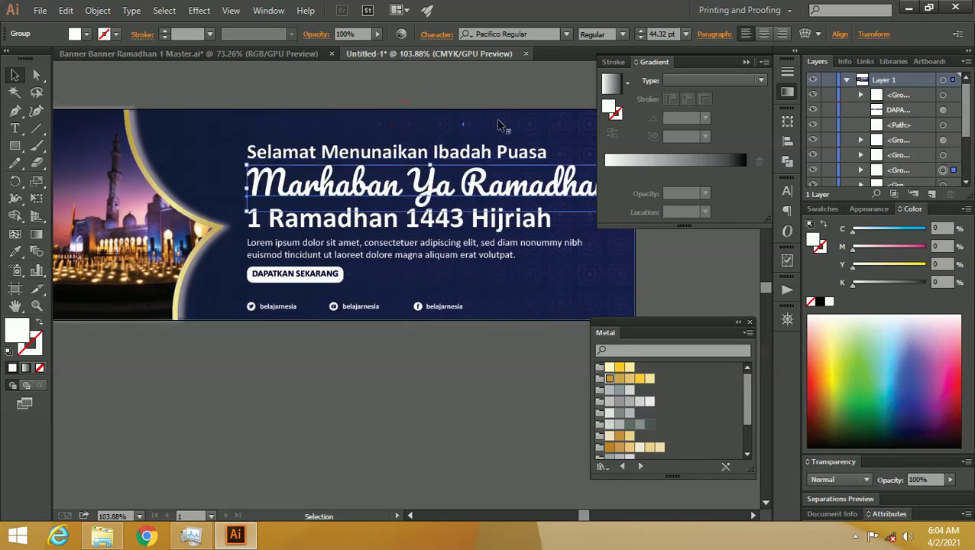
pyautogui.click(745, 62)
pyautogui.press('z')
pyautogui.keyDown('alt'); pyautogui.click(570, 134); pyautogui.keyUp('alt')
pyautogui.keyDown('alt'); pyautogui.click(535, 134); pyautogui.keyUp('alt')
pyautogui.press('v')
pyautogui.click(500, 181)
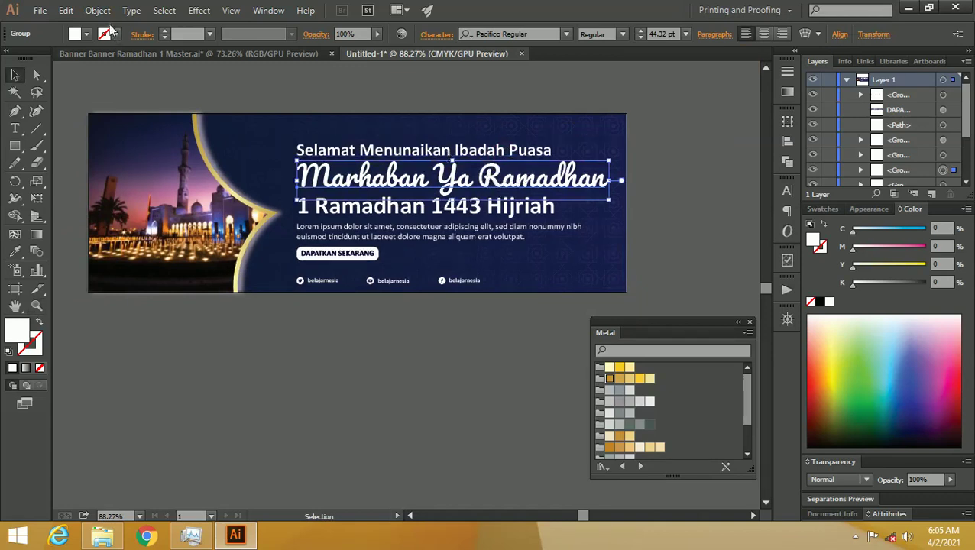
# Ungroup the Marhaban Ya Ramadhan headline and convert it to outlines
pyautogui.rightClick(368, 178)
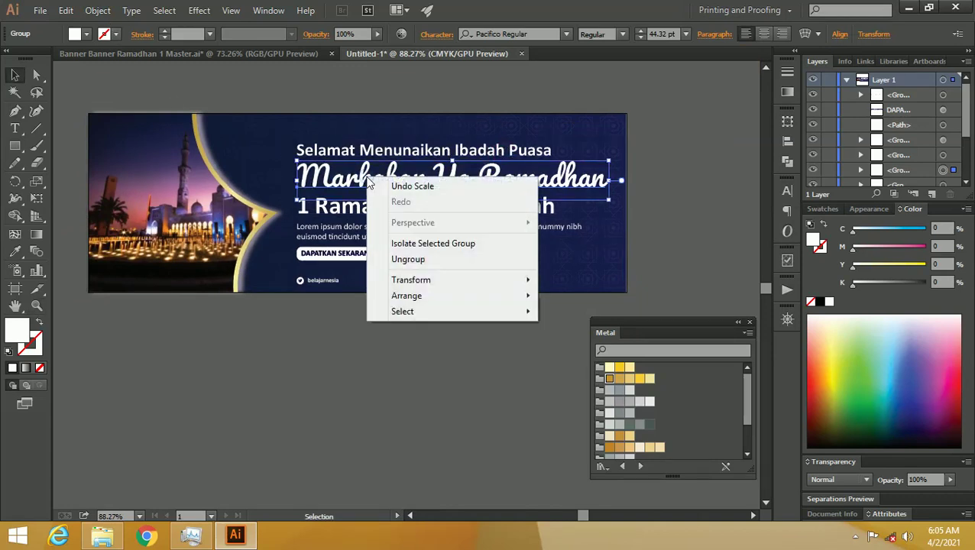
pyautogui.click(433, 259)
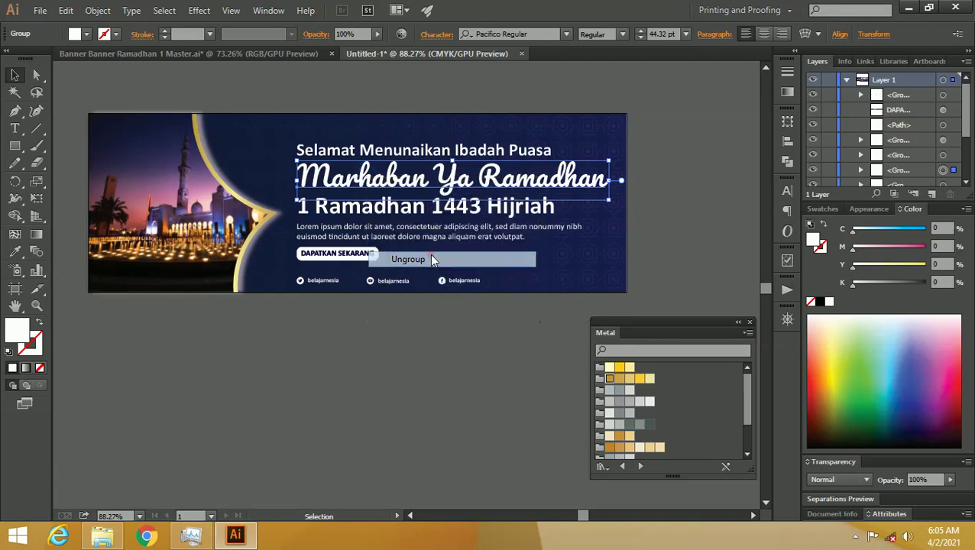
pyautogui.rightClick(582, 186)
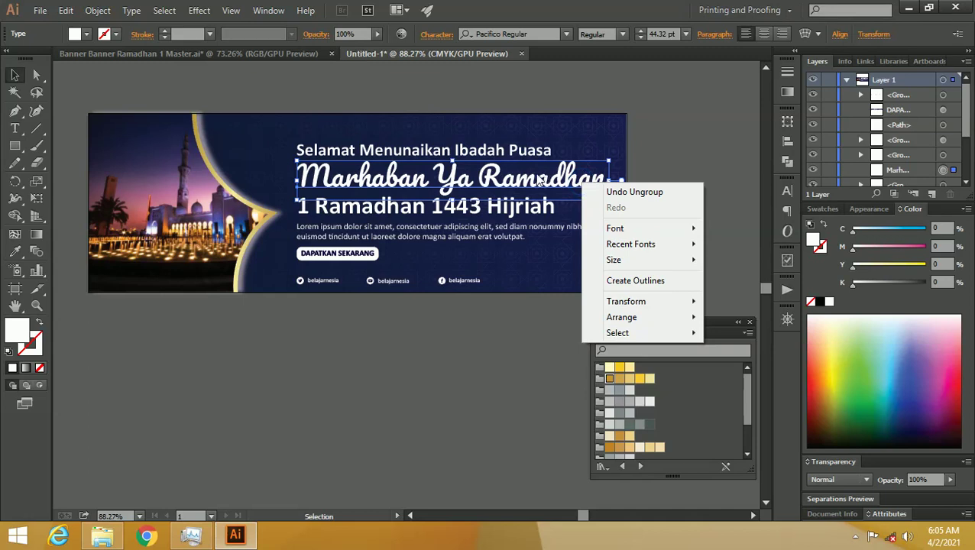
pyautogui.click(625, 285)
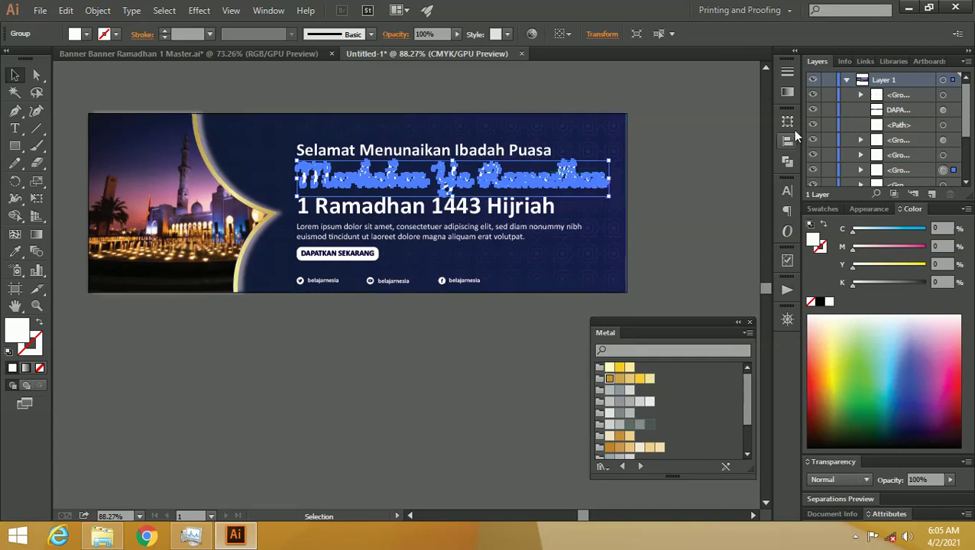
# Fill the outlined headline with the gold gradient swatch, angled across its length
pyautogui.click(823, 208)
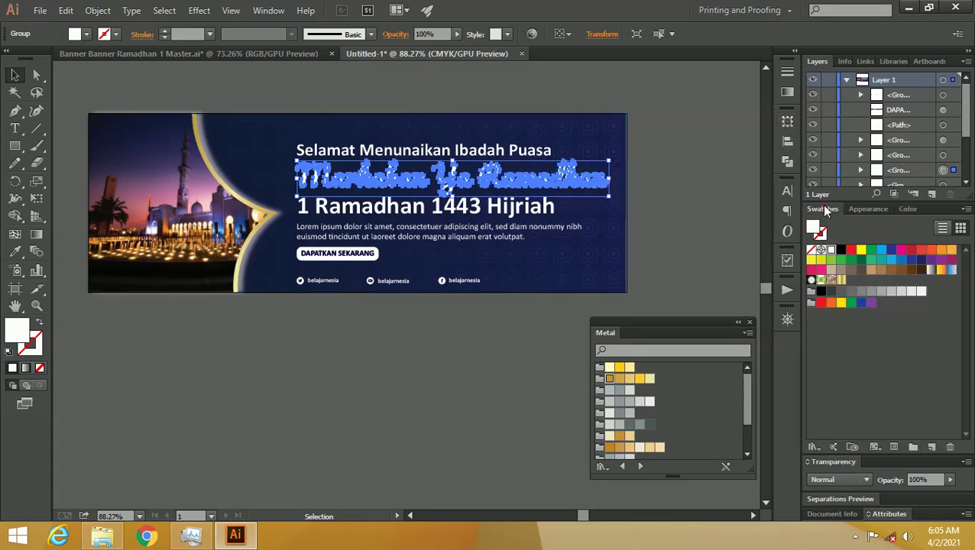
pyautogui.click(841, 281)
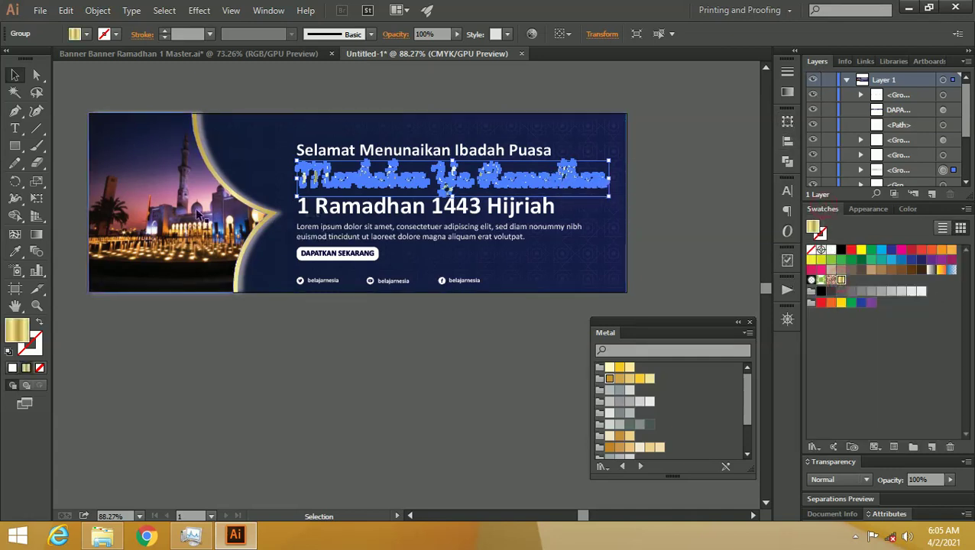
pyautogui.click(680, 122)
pyautogui.click(577, 185)
pyautogui.press('g')
pyautogui.moveTo(287, 210); pyautogui.dragTo(634, 157)
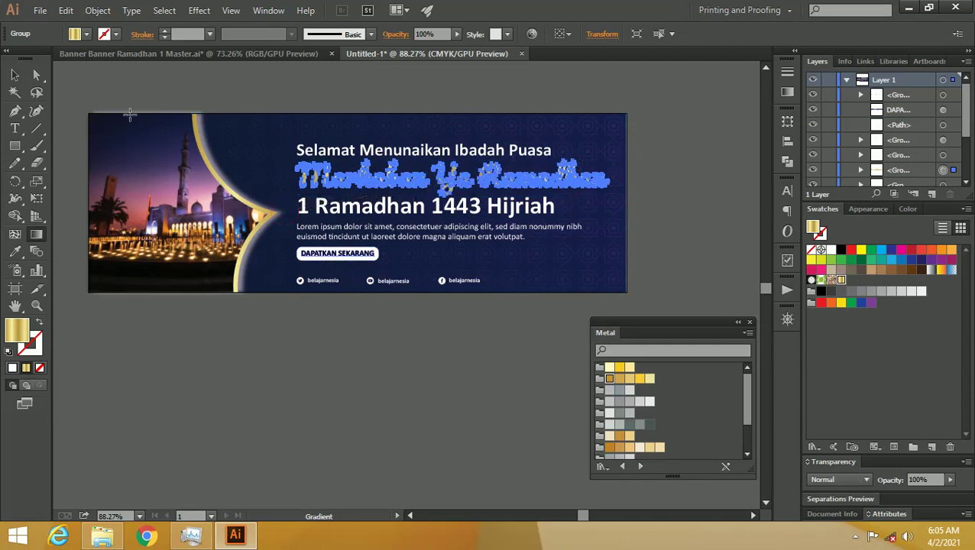
pyautogui.click(17, 75)
pyautogui.click(203, 84)
pyautogui.press('z')
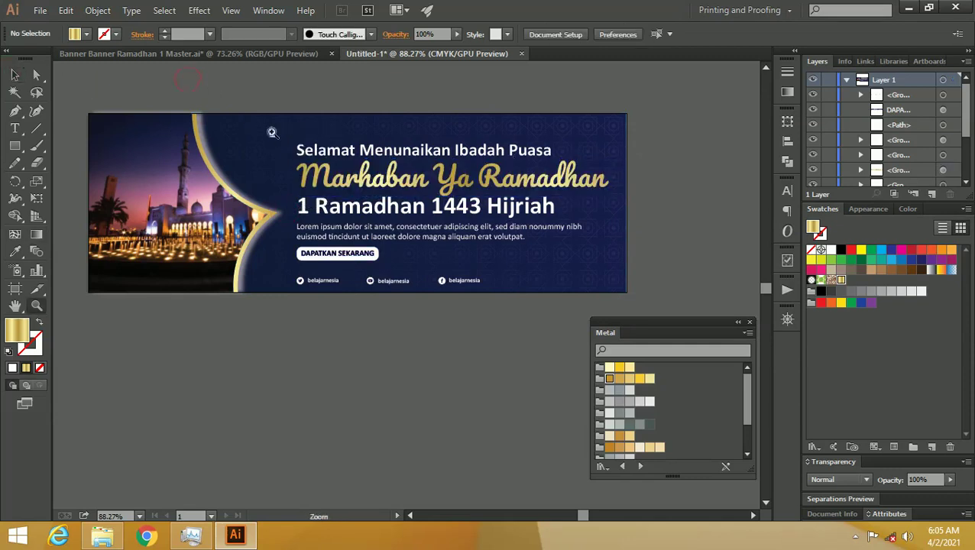
pyautogui.moveTo(272, 130); pyautogui.dragTo(337, 147)
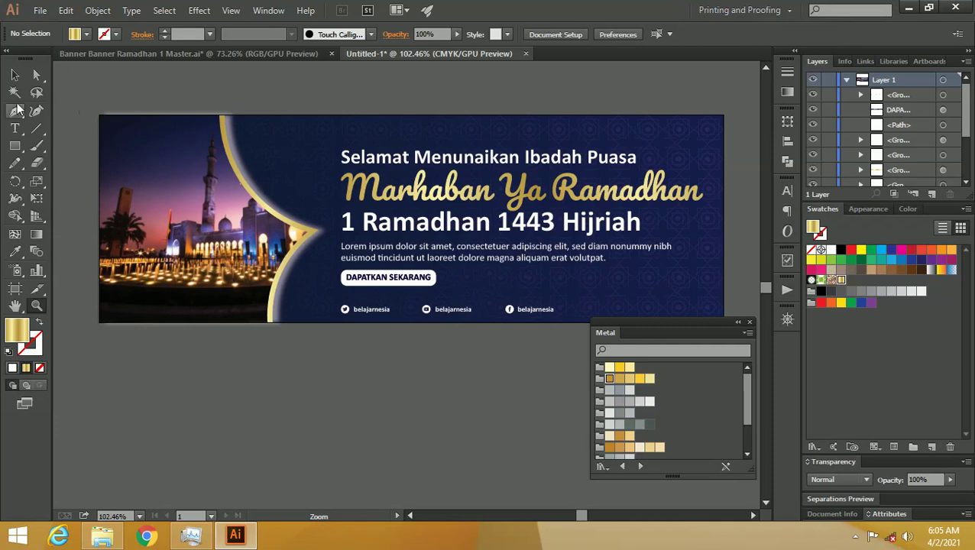
# Create a 5-point star with radii 1.2639 cm and 1.7639 cm, placed below the banner
pyautogui.click(20, 145)
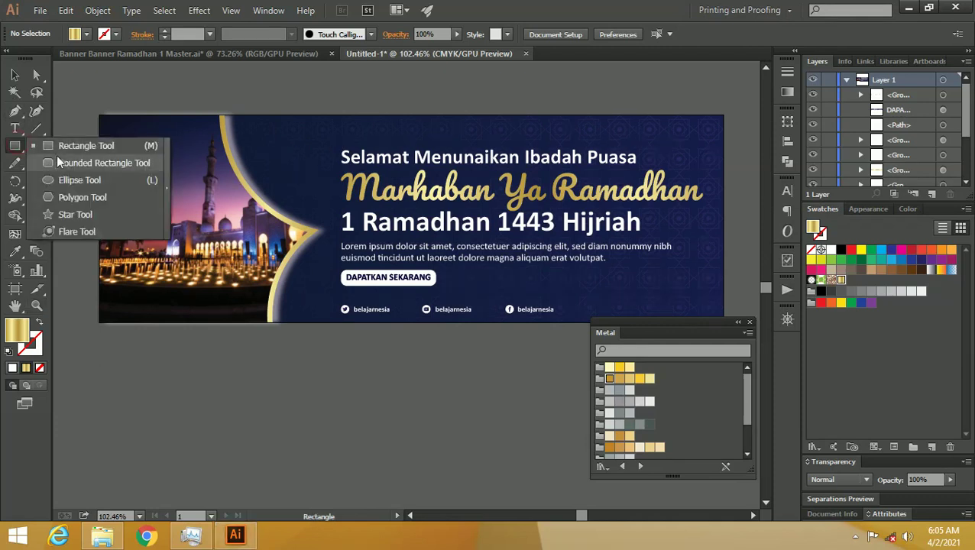
pyautogui.click(65, 214)
pyautogui.scroll(-3, 141, 208)
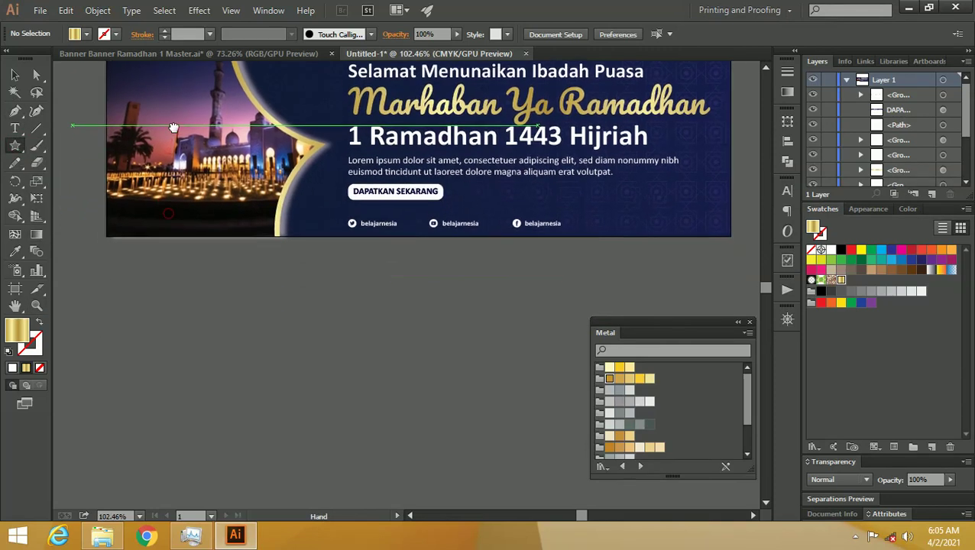
pyautogui.click(308, 277)
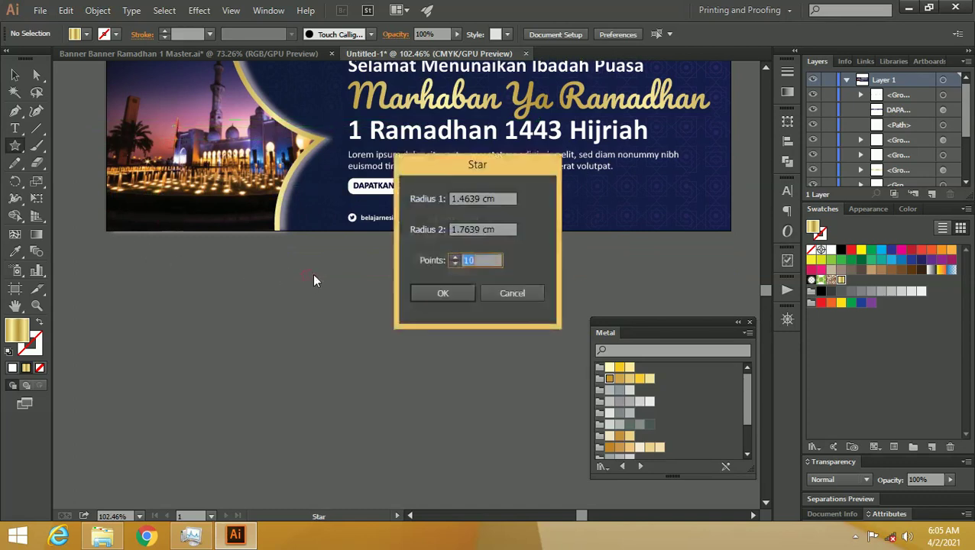
pyautogui.write('5')
pyautogui.click(462, 229)
pyautogui.click(461, 199)
pyautogui.write('1.2639')
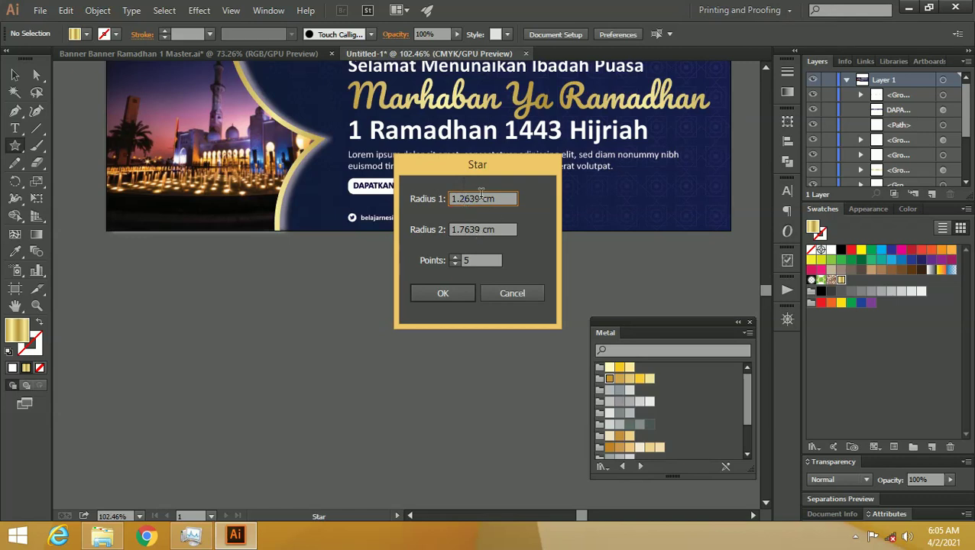
pyautogui.click(450, 293)
pyautogui.click(14, 74)
pyautogui.moveTo(304, 276); pyautogui.dragTo(321, 299)
pyautogui.moveTo(378, 267); pyautogui.dragTo(365, 298)
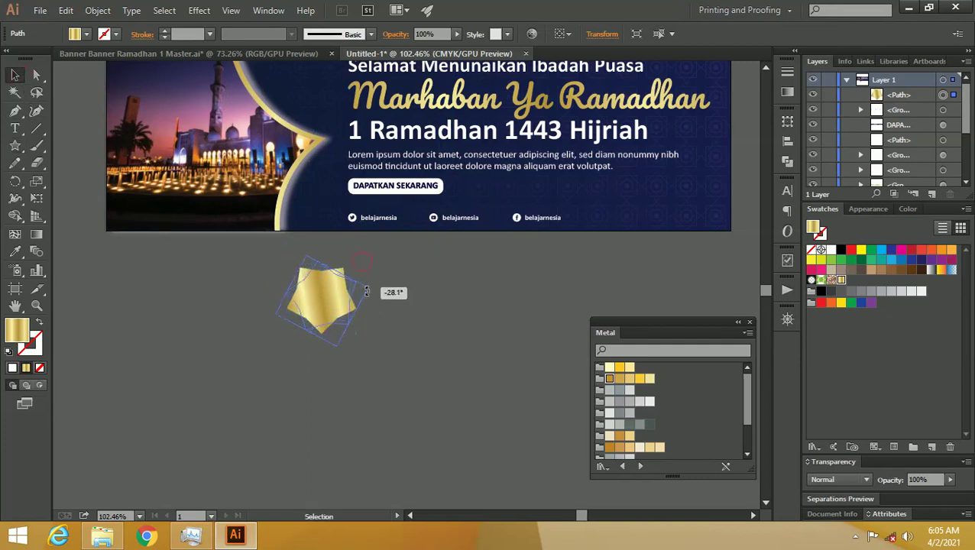
# Tilt the star slightly and zoom in on it
pyautogui.moveTo(365, 298); pyautogui.dragTo(391, 285)
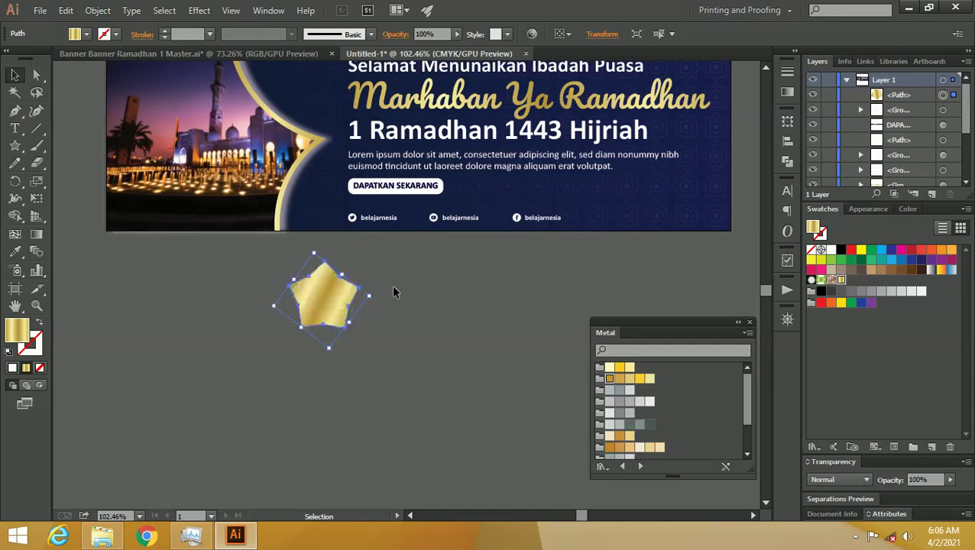
pyautogui.click(394, 288)
pyautogui.press('z')
pyautogui.moveTo(273, 263)
pyautogui.mouseDown()
pyautogui.moveTo(394, 333)
pyautogui.moveTo(406, 277)
pyautogui.mouseUp()
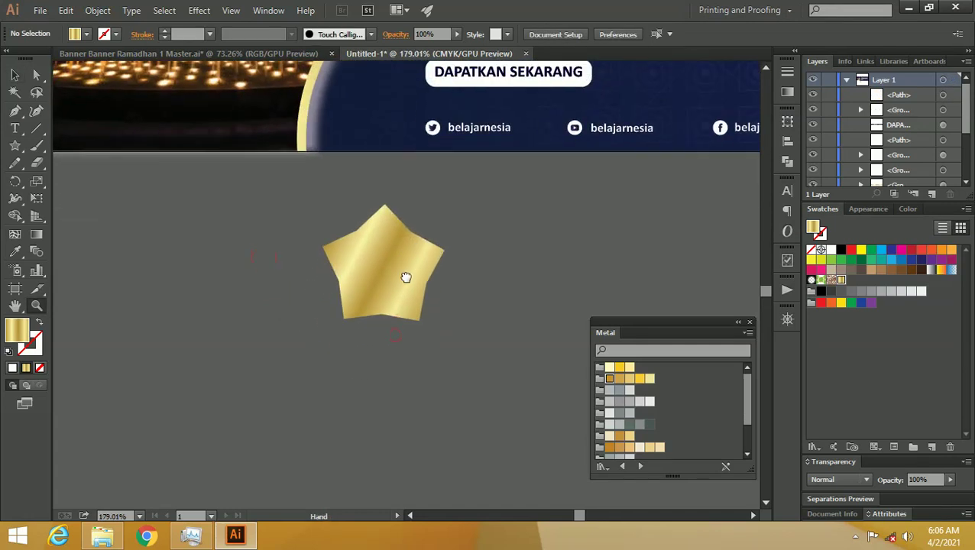
pyautogui.press('v')
# Draw a vertical line aligned with the star's top point, then select it with the star
pyautogui.press('\\')
pyautogui.moveTo(357, 187); pyautogui.dragTo(357, 353)
pyautogui.click(16, 75)
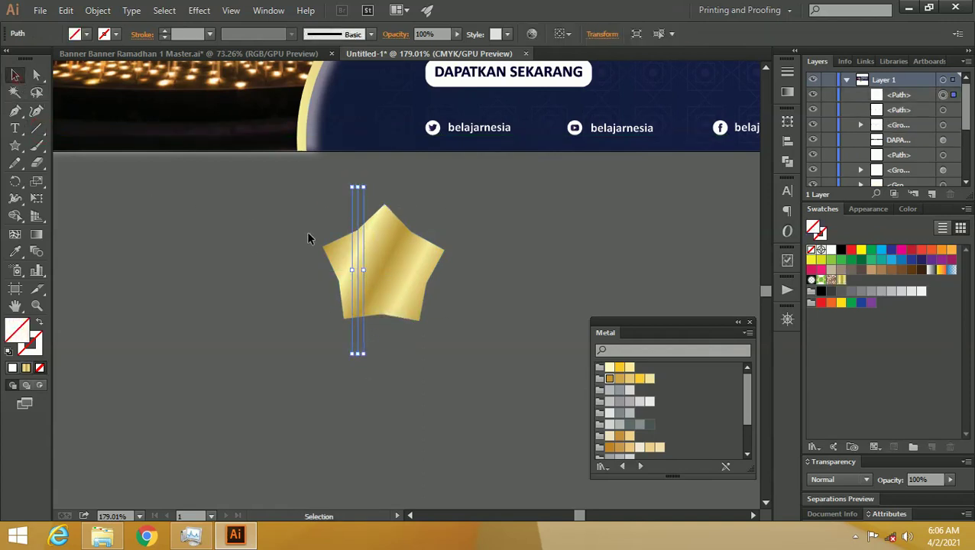
pyautogui.moveTo(357, 214); pyautogui.dragTo(386, 219)
pyautogui.moveTo(349, 185); pyautogui.dragTo(540, 285)
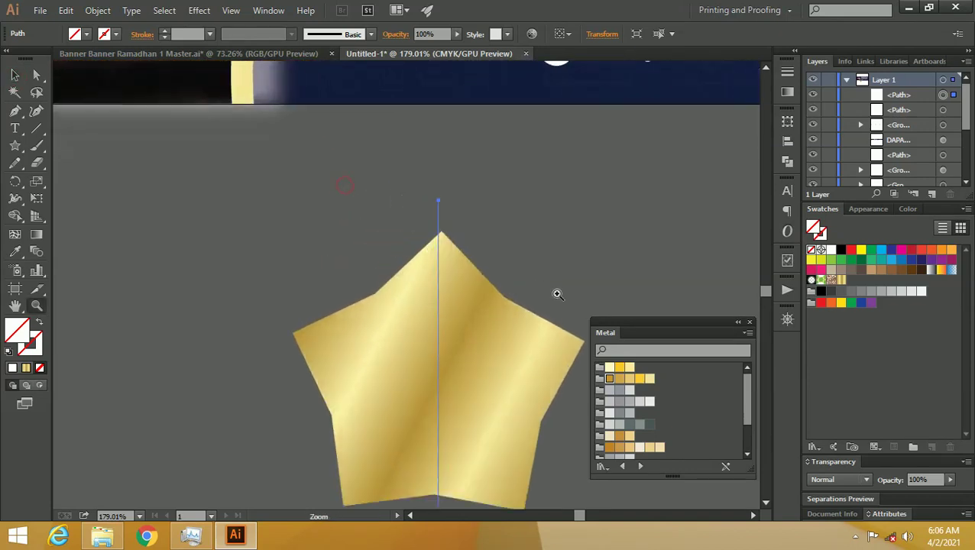
pyautogui.moveTo(448, 269); pyautogui.dragTo(318, 229)
pyautogui.scroll(2, 298, 153)
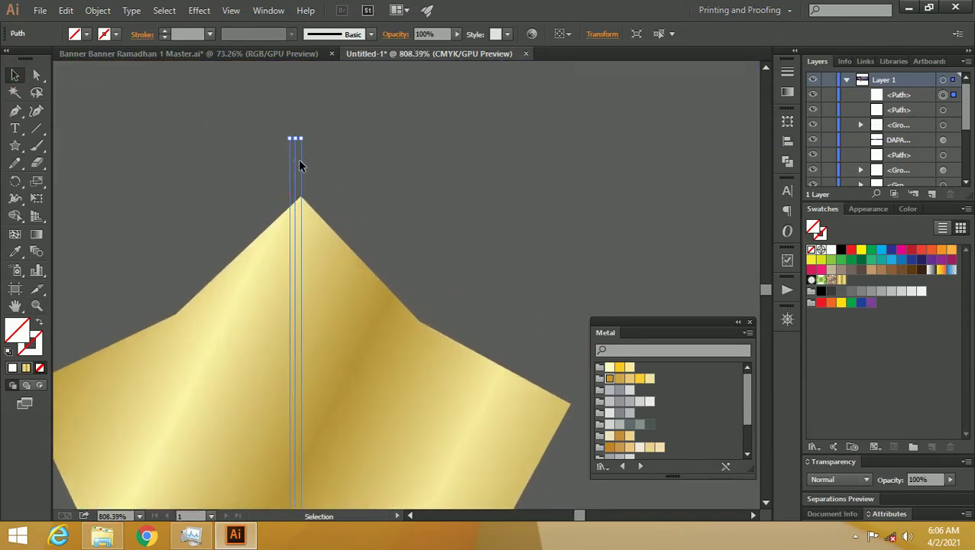
pyautogui.moveTo(298, 162); pyautogui.dragTo(302, 164)
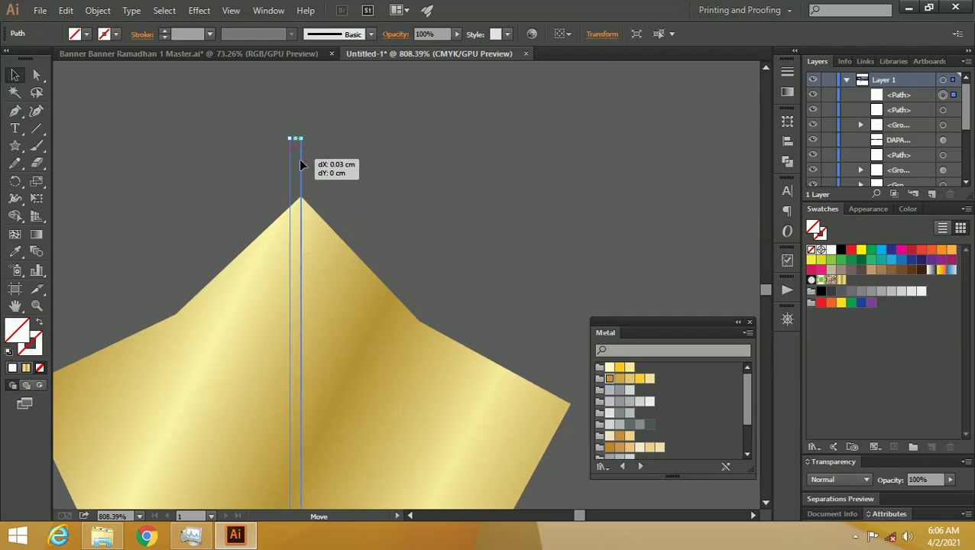
pyautogui.press('z')
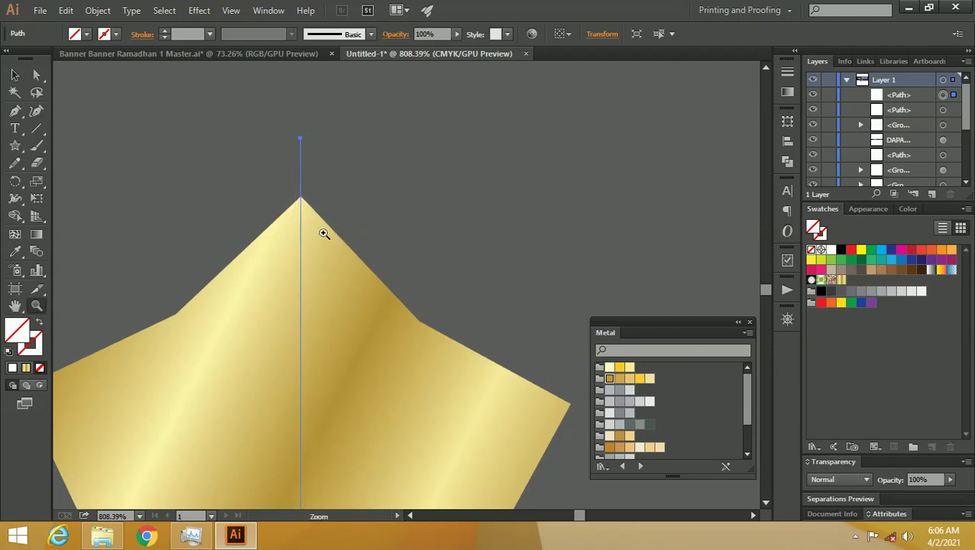
pyautogui.press('v')
pyautogui.keyDown('shift'); pyautogui.click(323, 232); pyautogui.keyUp('shift')
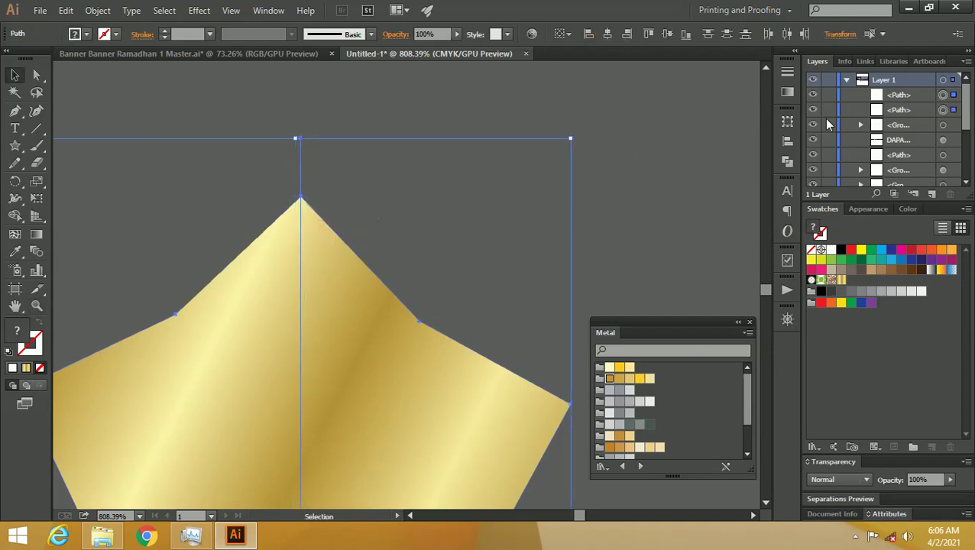
# Divide the star along the line with Pathfinder and ungroup the two halves
pyautogui.click(787, 161)
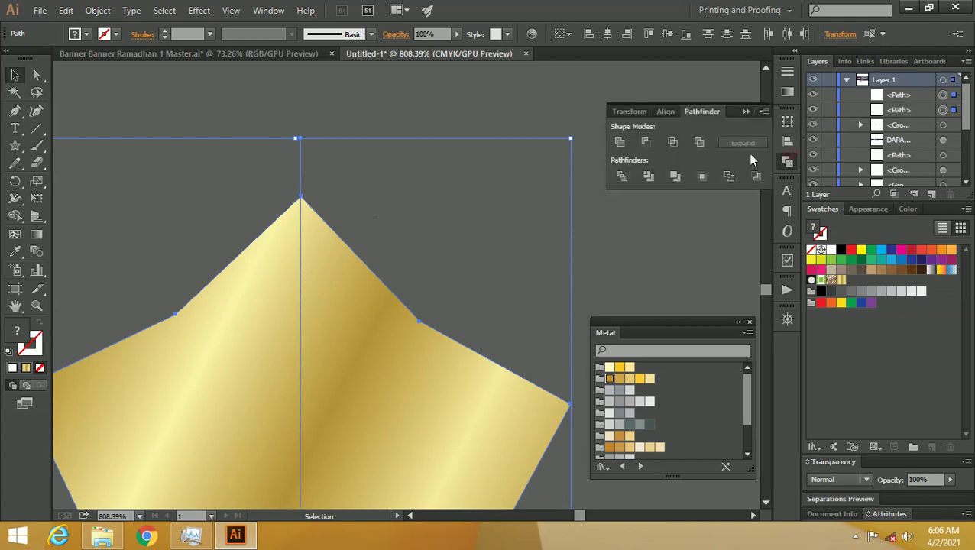
pyautogui.click(623, 177)
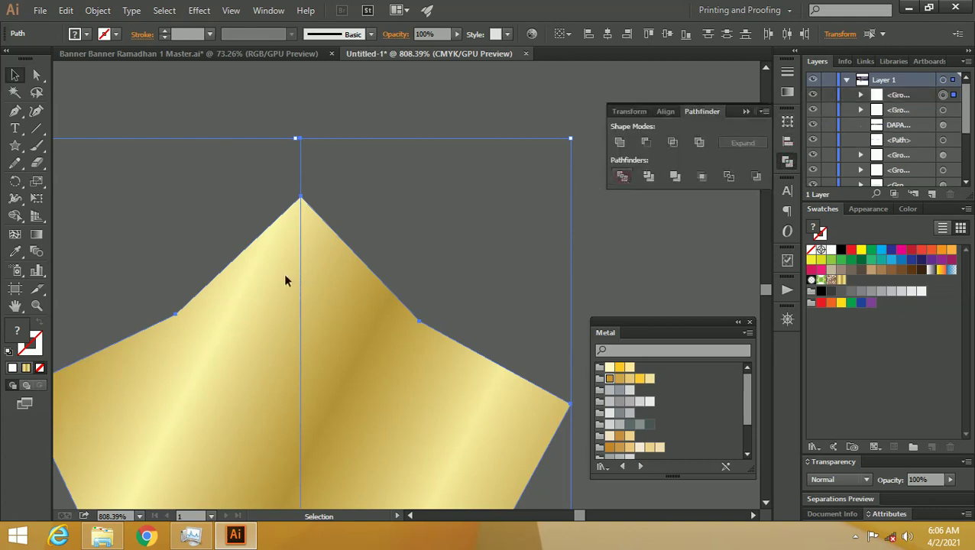
pyautogui.rightClick(323, 259)
pyautogui.click(390, 342)
pyautogui.click(435, 208)
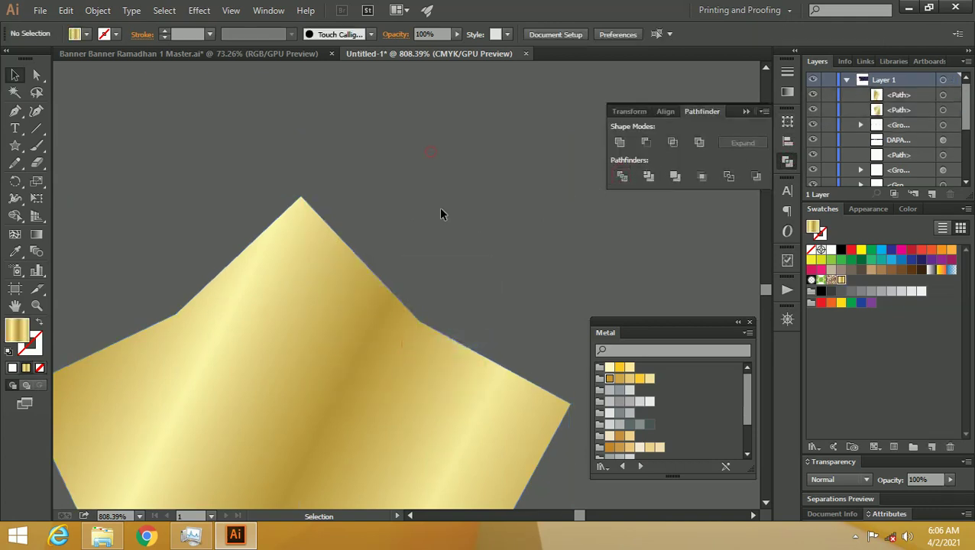
pyautogui.press('z')
pyautogui.scroll(-3, 413, 180)
pyautogui.moveTo(411, 253); pyautogui.dragTo(427, 193)
pyautogui.press('v')
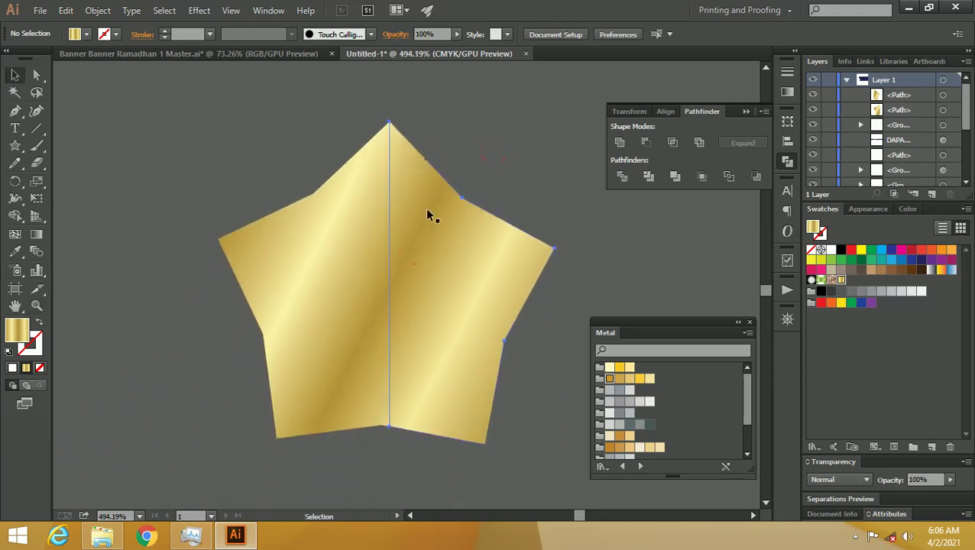
# Angle the left half's gold gradient diagonally upward
pyautogui.click(427, 211)
pyautogui.click(367, 226)
pyautogui.press('g')
pyautogui.moveTo(267, 357)
pyautogui.mouseDown()
pyautogui.moveTo(457, 208)
pyautogui.moveTo(385, 191)
pyautogui.moveTo(391, 200)
pyautogui.mouseUp()
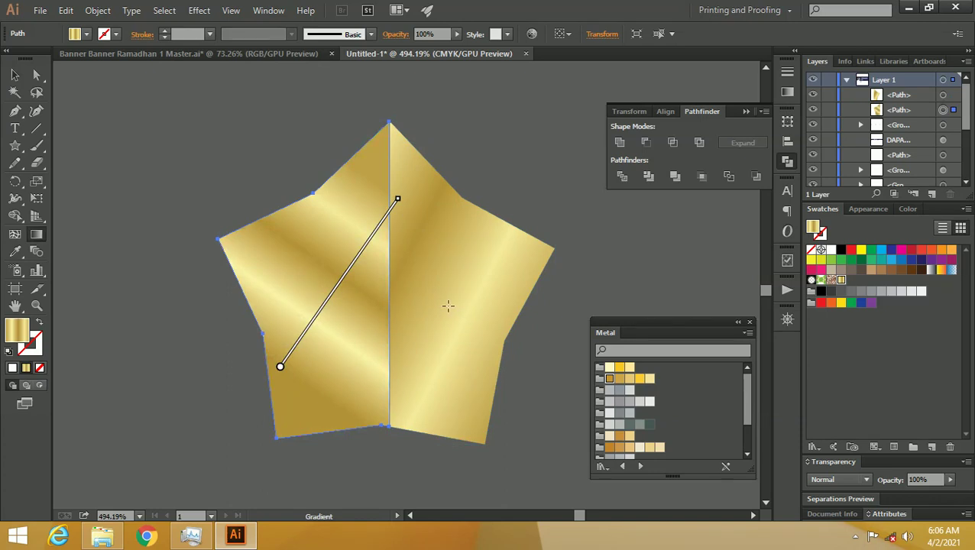
pyautogui.press('v')
# Angle the right half's gold gradient from lower right upward, then zoom out
pyautogui.click(473, 320)
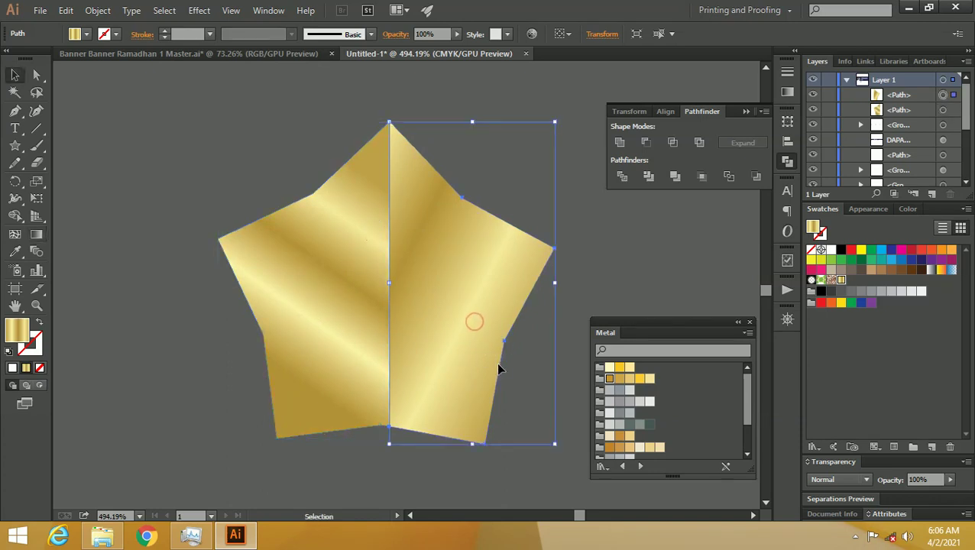
pyautogui.press('g')
pyautogui.moveTo(240, 197); pyautogui.dragTo(534, 349)
pyautogui.moveTo(519, 395); pyautogui.dragTo(368, 206)
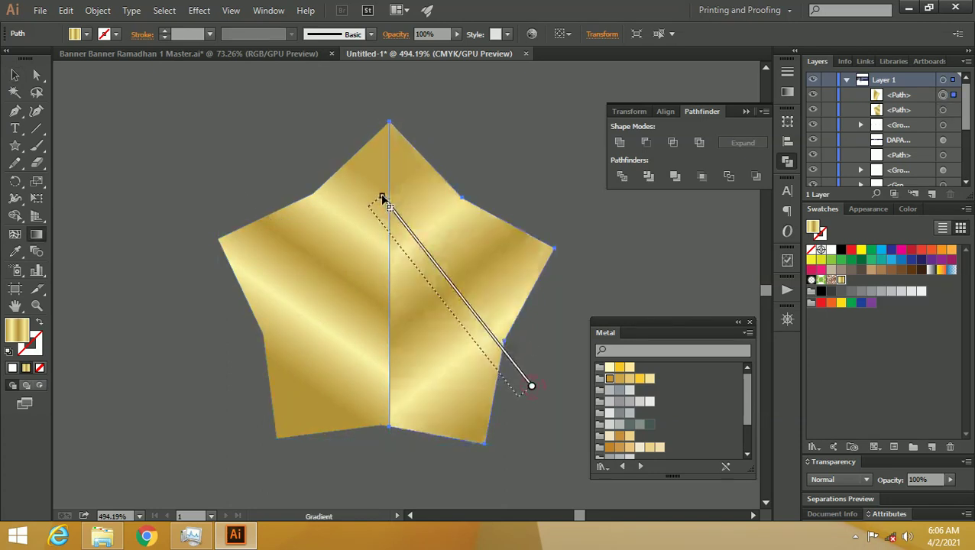
pyautogui.click(15, 74)
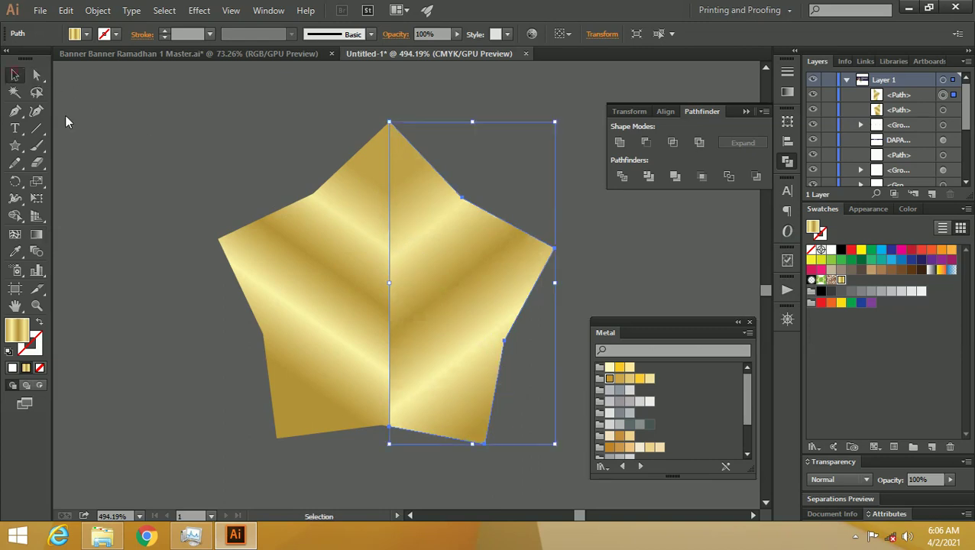
pyautogui.click(162, 133)
pyautogui.press('z')
pyautogui.keyDown('alt'); pyautogui.click(409, 134); pyautogui.keyUp('alt')
pyautogui.scroll(-3, 318, 174)
pyautogui.scroll(-3, 211, 250)
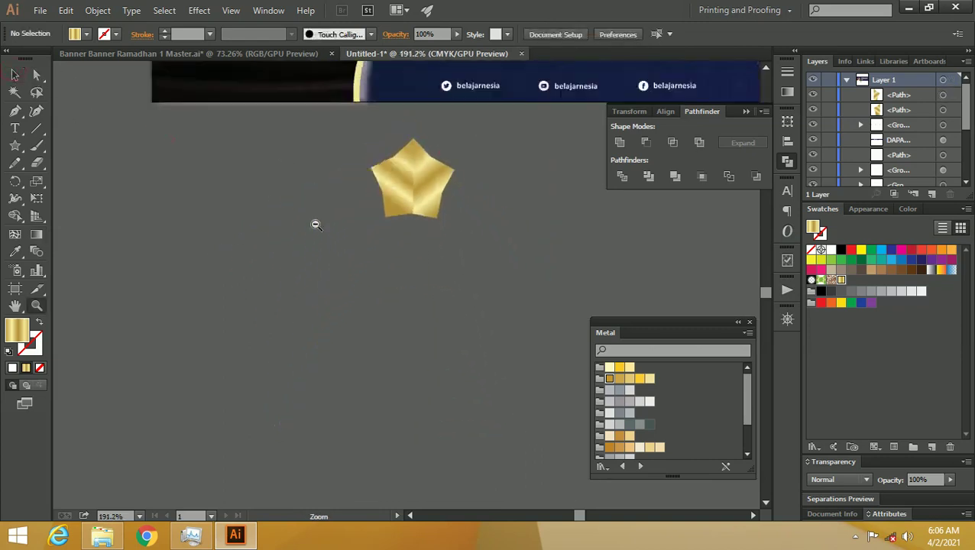
# Group the two star halves and move the star to the top of the banner
pyautogui.scroll(-3, 316, 222)
pyautogui.scroll(-2, 420, 168)
pyautogui.moveTo(432, 145); pyautogui.dragTo(381, 248)
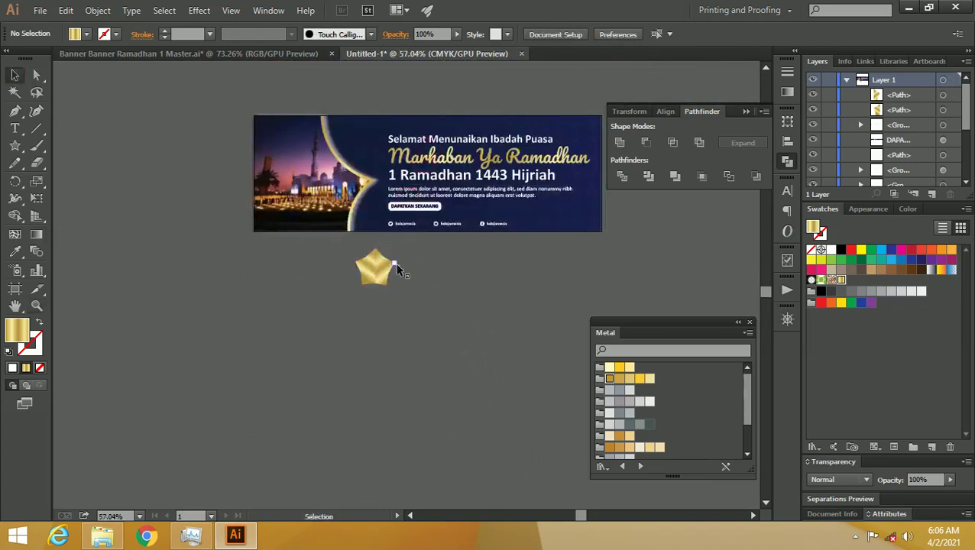
pyautogui.moveTo(410, 293); pyautogui.dragTo(311, 273)
pyautogui.hotkey('ctrl', 'g')
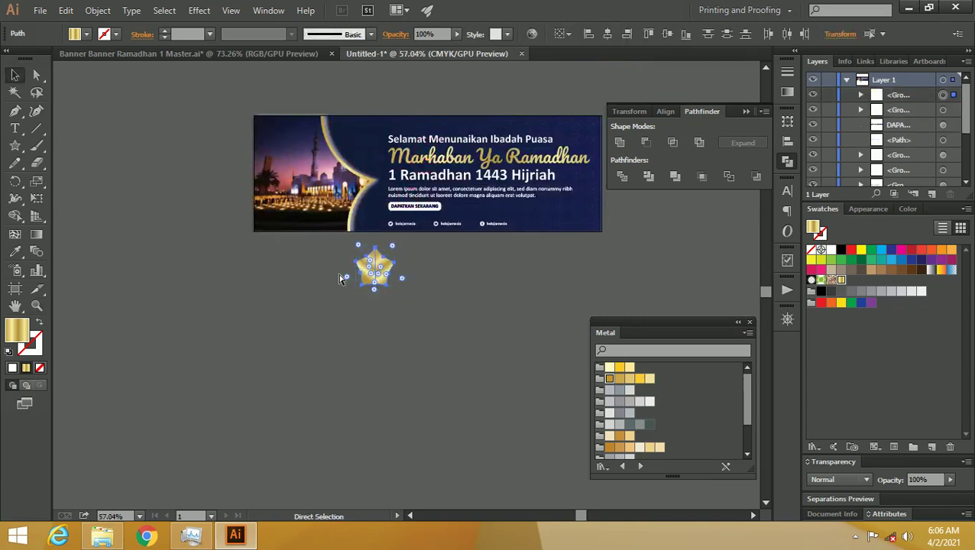
pyautogui.moveTo(375, 264); pyautogui.dragTo(375, 138)
pyautogui.moveTo(336, 89)
pyautogui.mouseDown()
pyautogui.moveTo(475, 146)
pyautogui.moveTo(414, 203)
pyautogui.mouseUp()
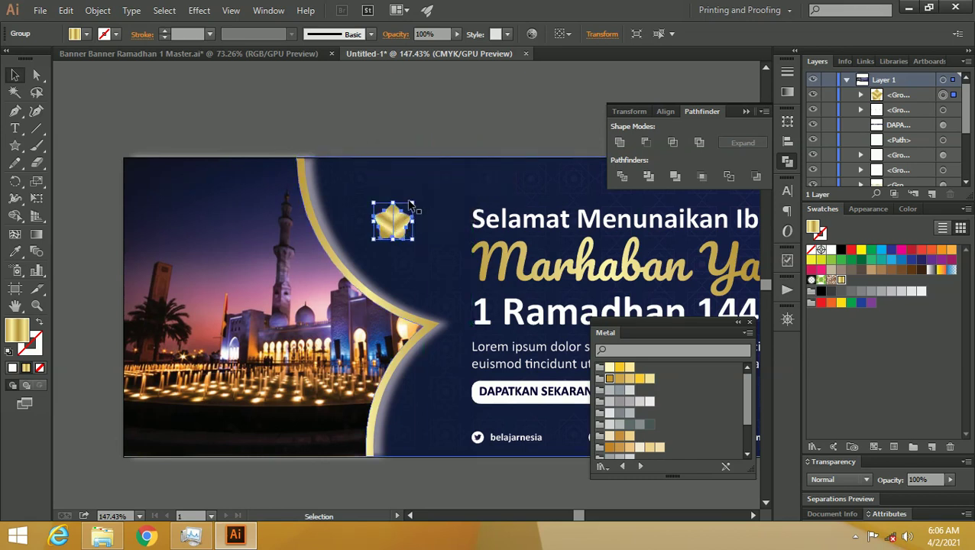
# Shrink the star to about 1.28 cm and draw a vertical hanging line down to it
pyautogui.moveTo(414, 203)
pyautogui.mouseDown()
pyautogui.moveTo(390, 224)
pyautogui.moveTo(382, 206)
pyautogui.mouseUp()
pyautogui.press('z')
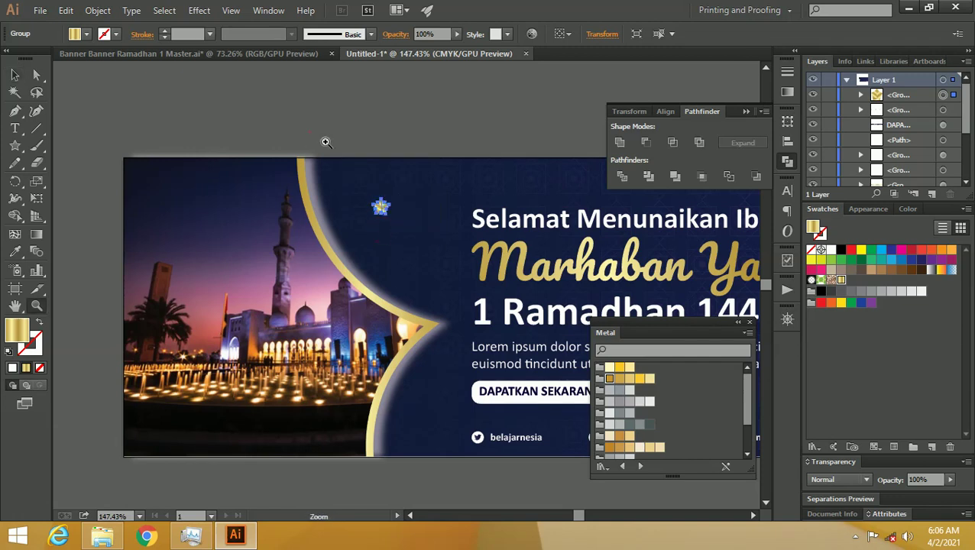
pyautogui.click(307, 131)
pyautogui.moveTo(490, 219); pyautogui.dragTo(392, 191)
pyautogui.click(36, 129)
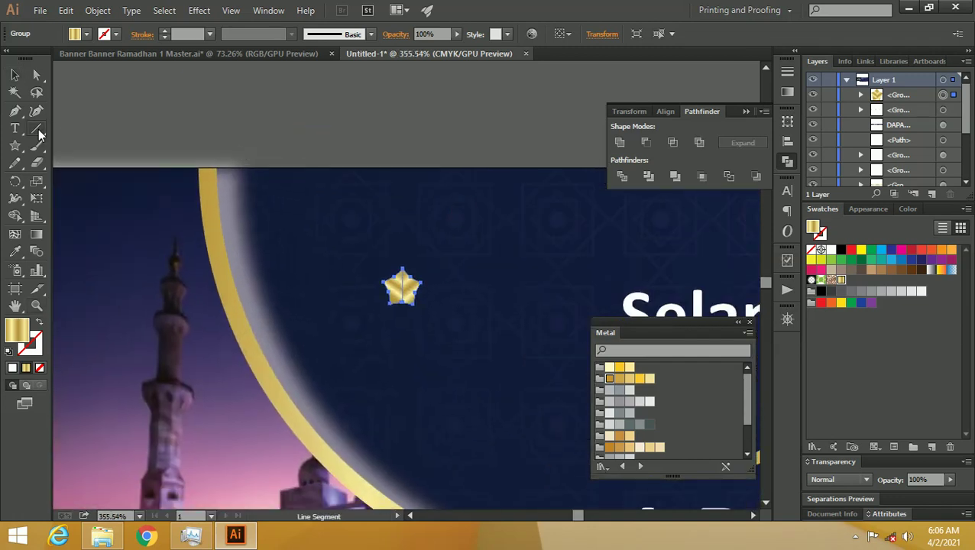
pyautogui.moveTo(403, 165); pyautogui.dragTo(403, 267)
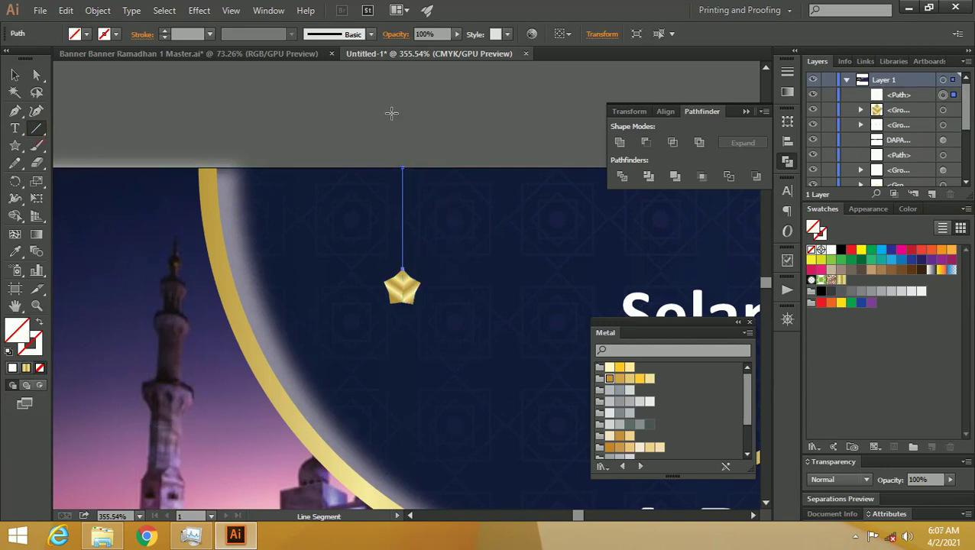
# Set the hanging line's stroke weight and make it dashed with a 5 pt dash
pyautogui.click(787, 72)
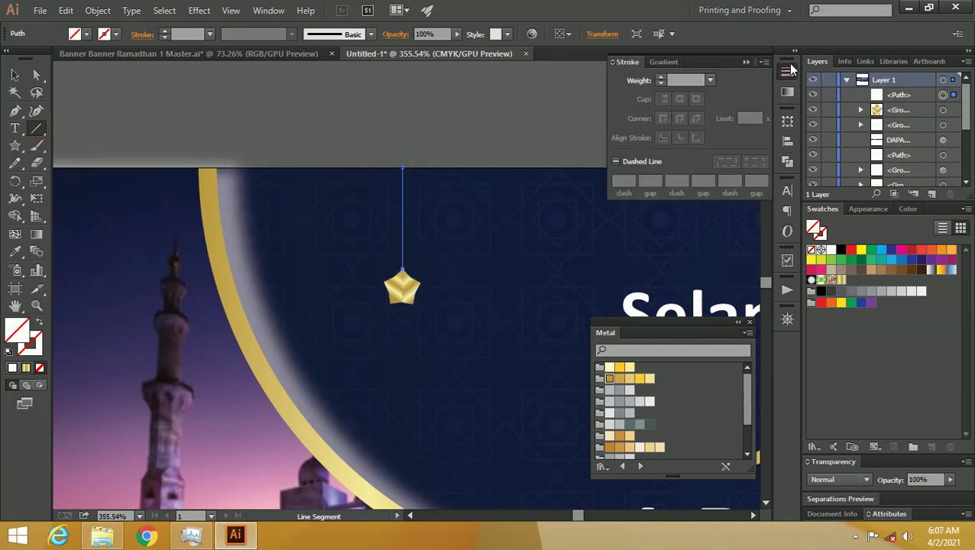
pyautogui.click(663, 79)
pyautogui.click(661, 77)
pyautogui.click(659, 84)
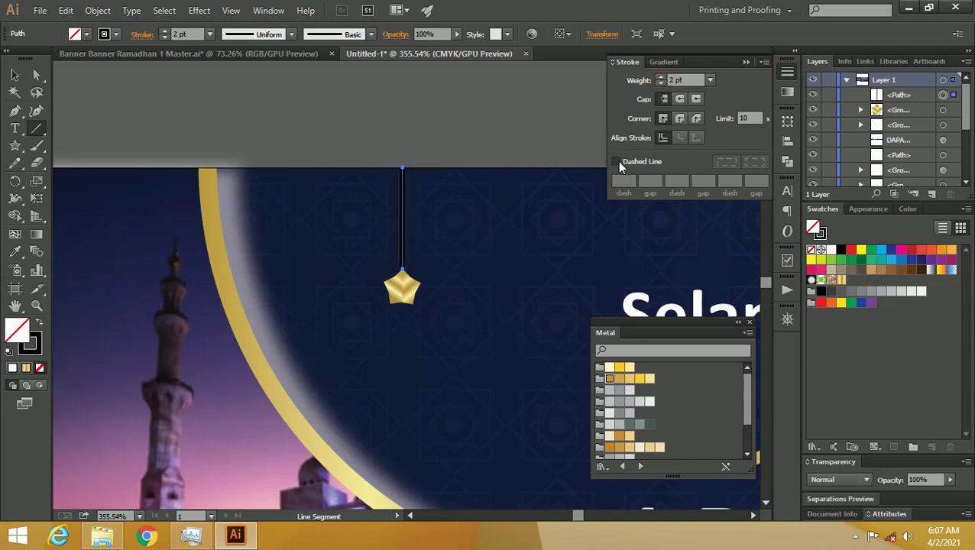
pyautogui.click(616, 162)
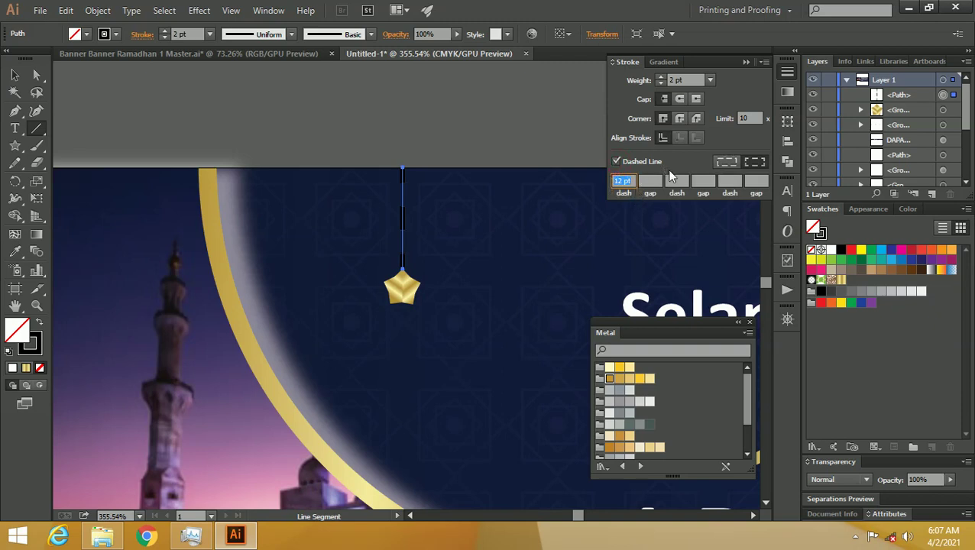
pyautogui.click(679, 98)
pyautogui.click(679, 119)
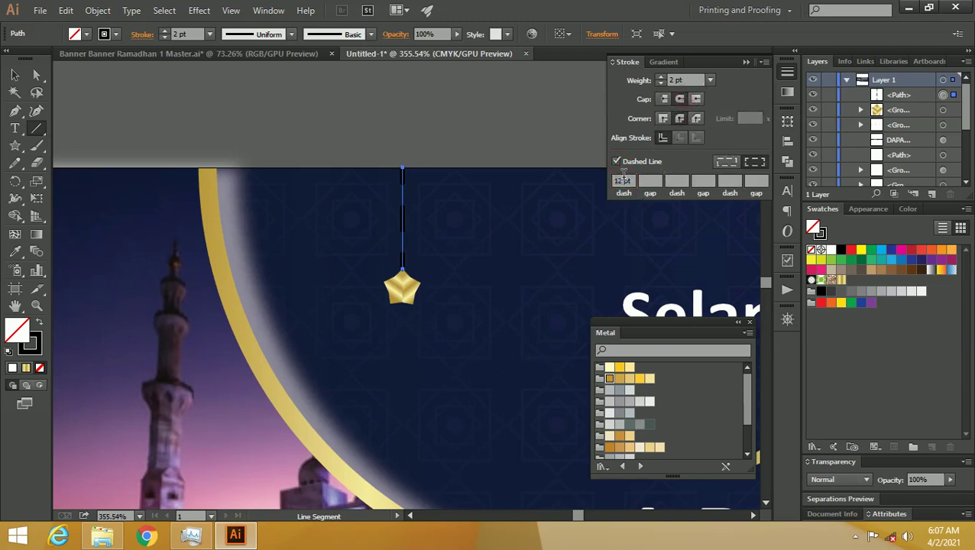
pyautogui.moveTo(623, 178); pyautogui.dragTo(604, 177)
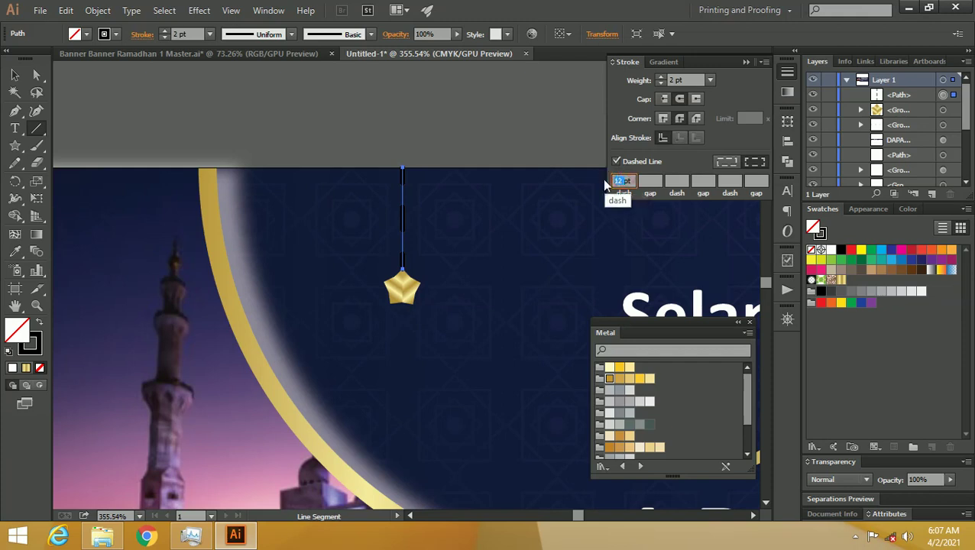
pyautogui.write('5')
pyautogui.click(648, 180)
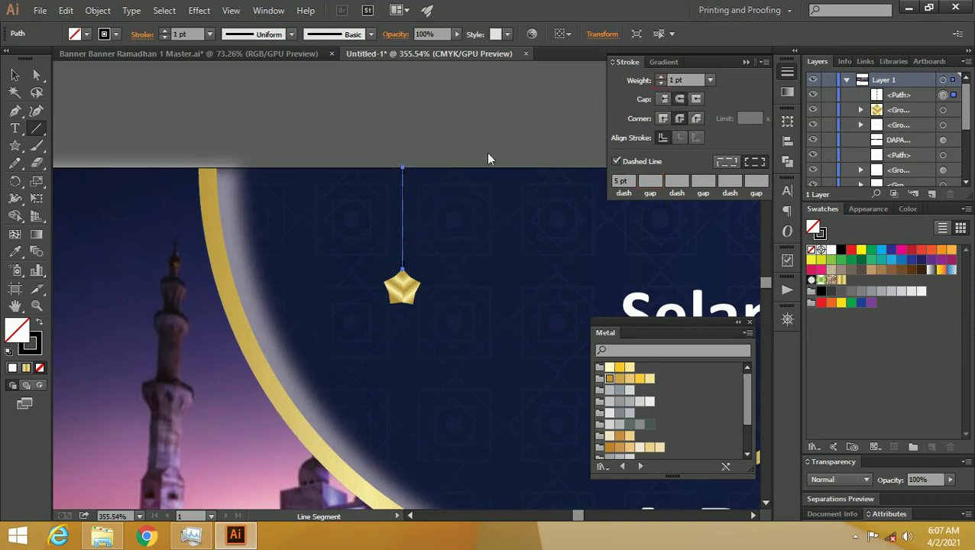
# Give the dashed line's dashes rounded caps
pyautogui.click(16, 75)
pyautogui.click(272, 105)
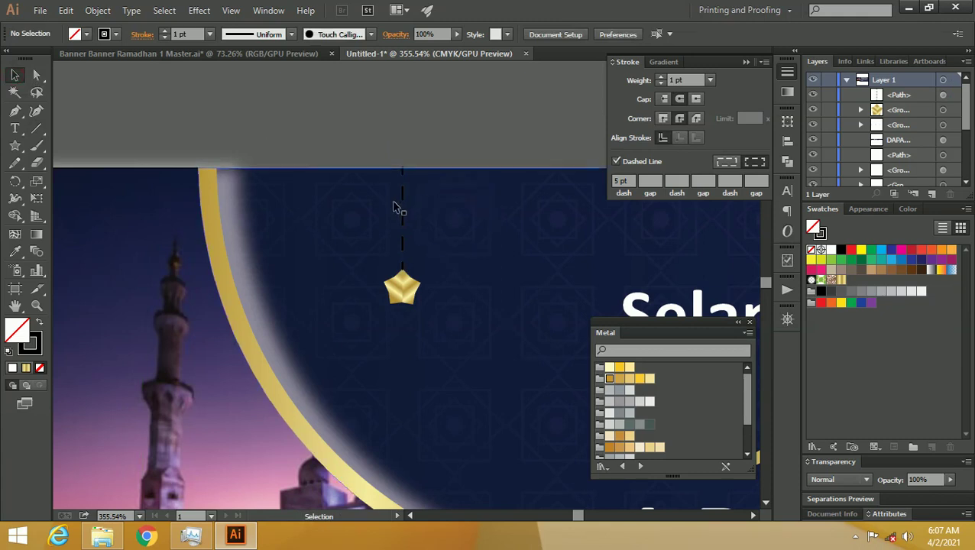
pyautogui.moveTo(446, 203)
pyautogui.mouseDown()
pyautogui.moveTo(515, 228)
pyautogui.moveTo(449, 213)
pyautogui.mouseUp()
pyautogui.press('v')
pyautogui.click(460, 228)
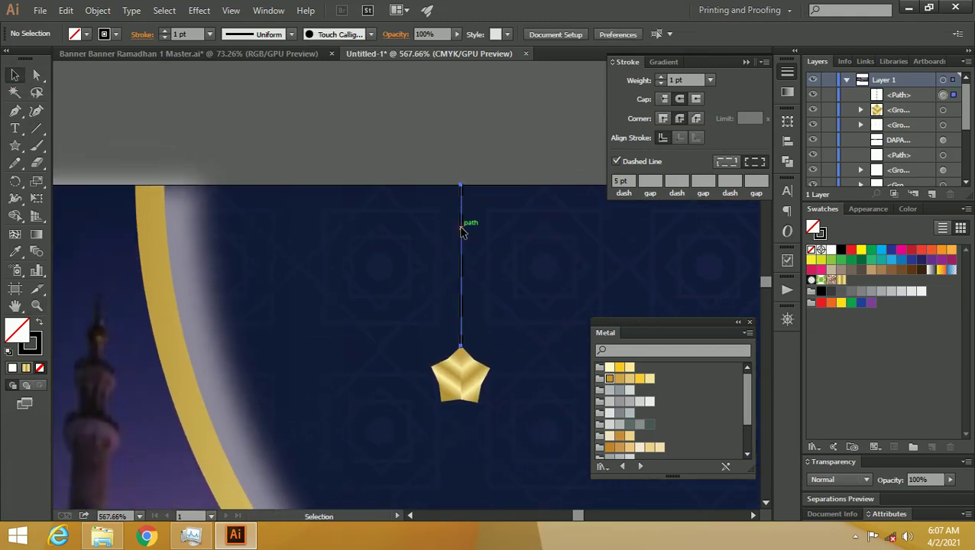
pyautogui.click(679, 100)
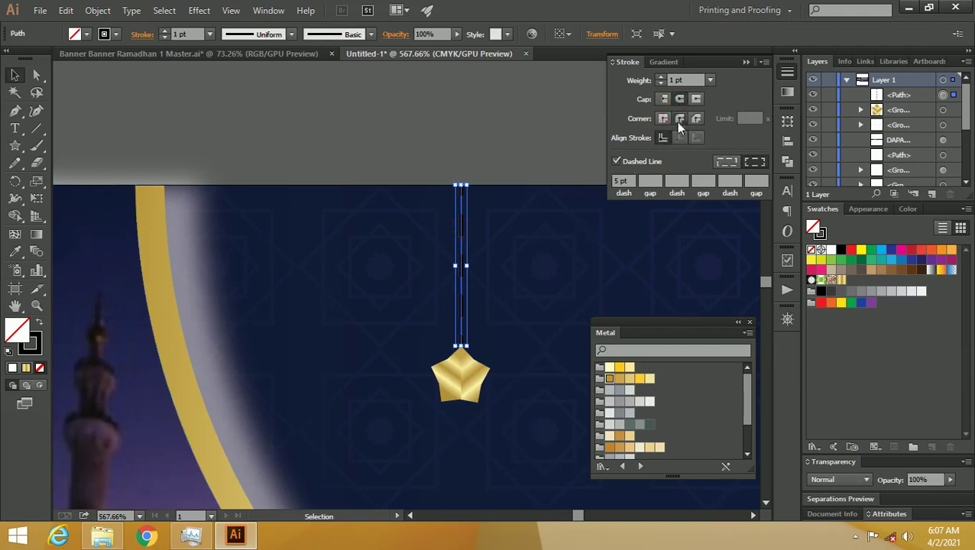
pyautogui.moveTo(511, 145); pyautogui.dragTo(468, 115)
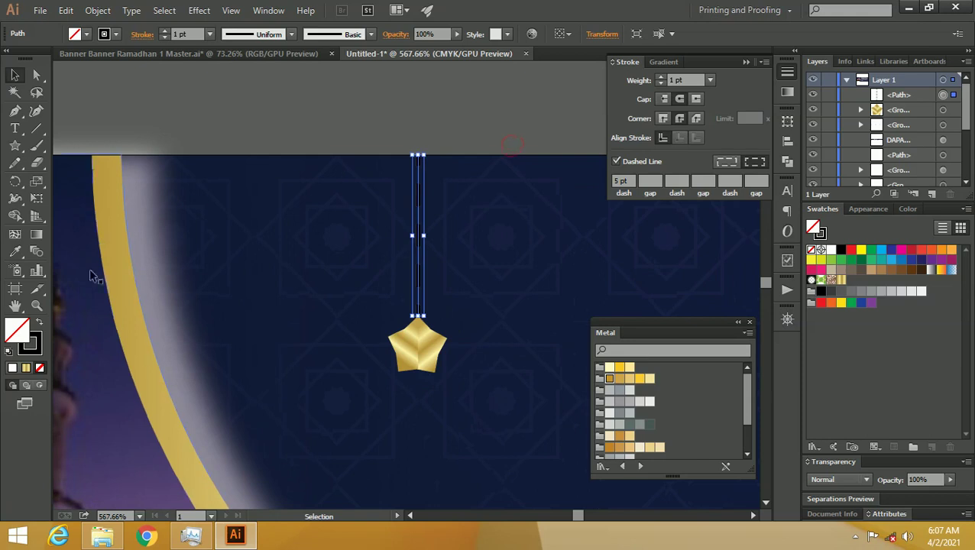
# Colour the dashed line with a gold swatch and select it together with the star
pyautogui.click(34, 338)
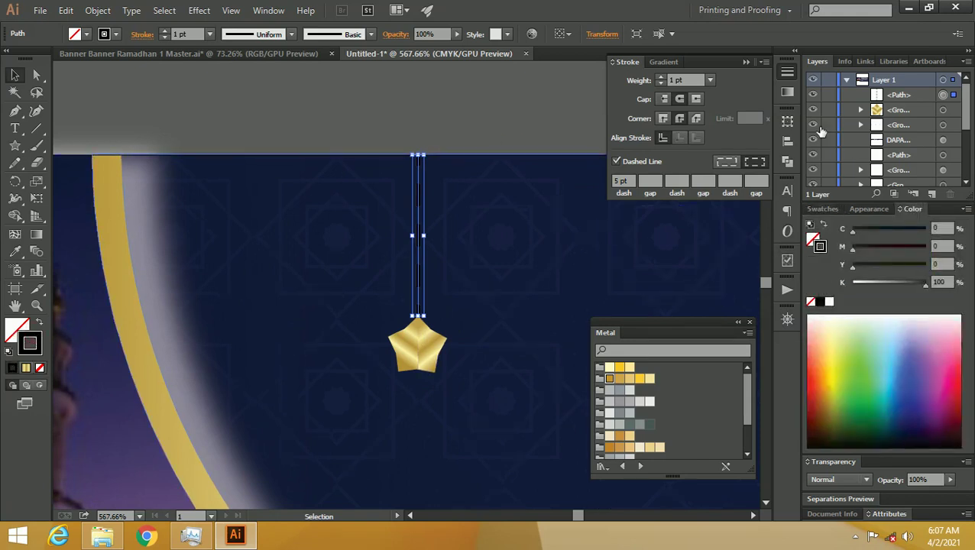
pyautogui.click(825, 208)
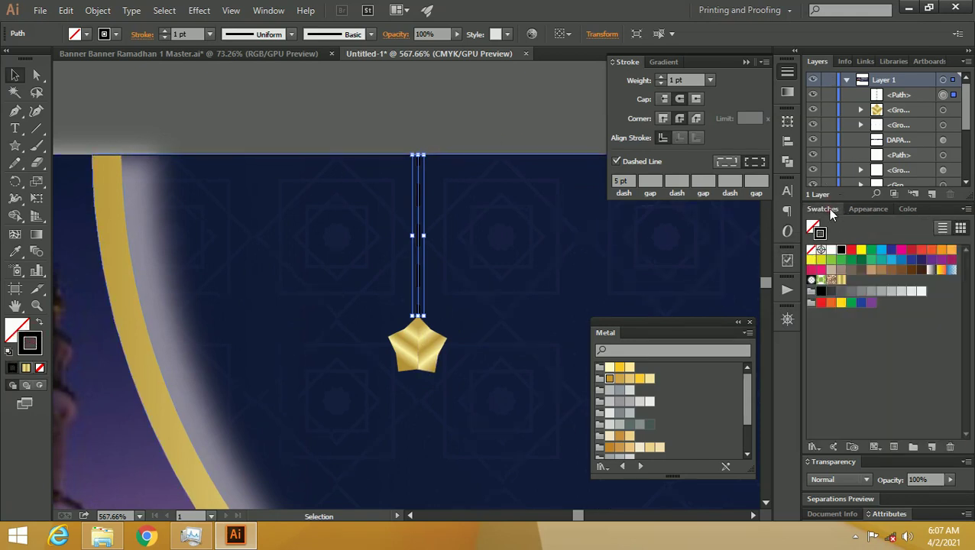
pyautogui.click(842, 282)
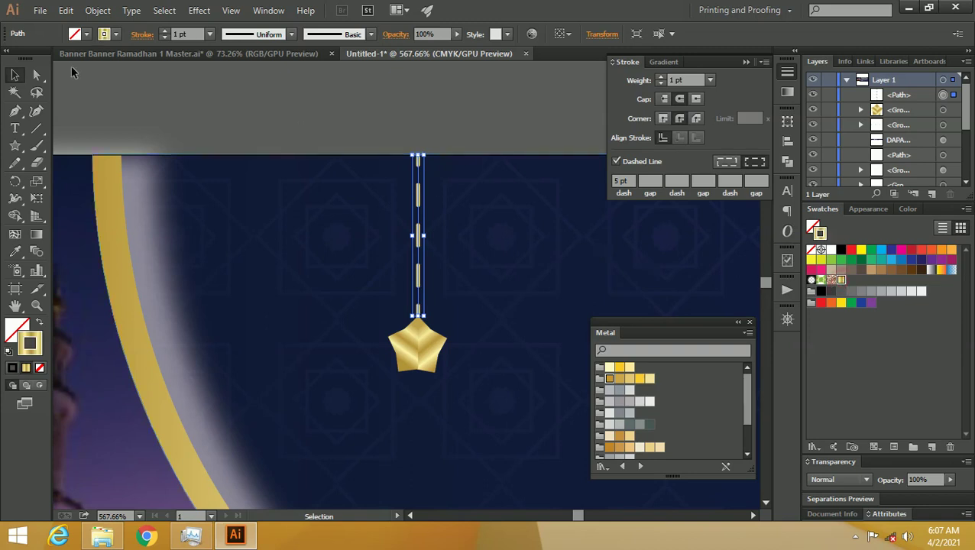
pyautogui.click(199, 101)
pyautogui.press('z')
pyautogui.moveTo(396, 164); pyautogui.dragTo(327, 112)
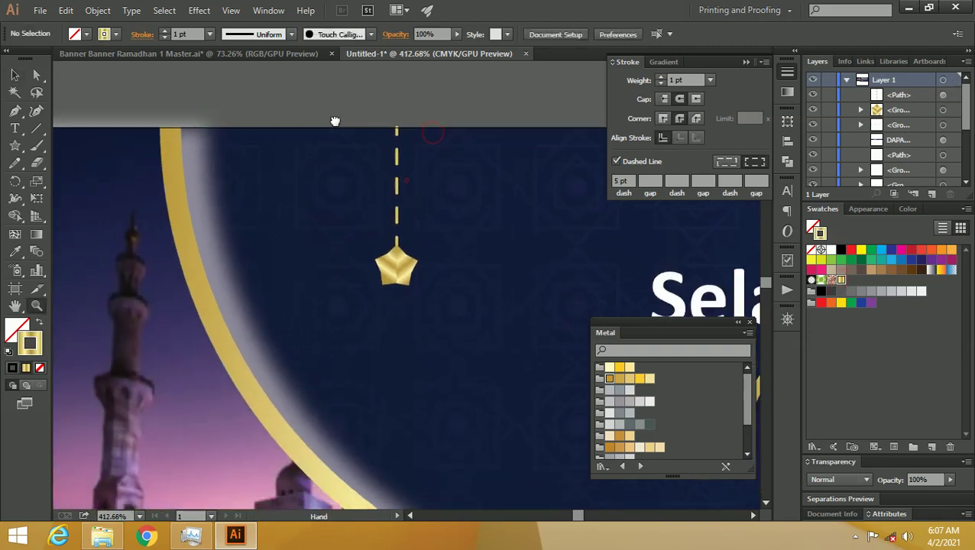
pyautogui.press('v')
pyautogui.click(340, 220)
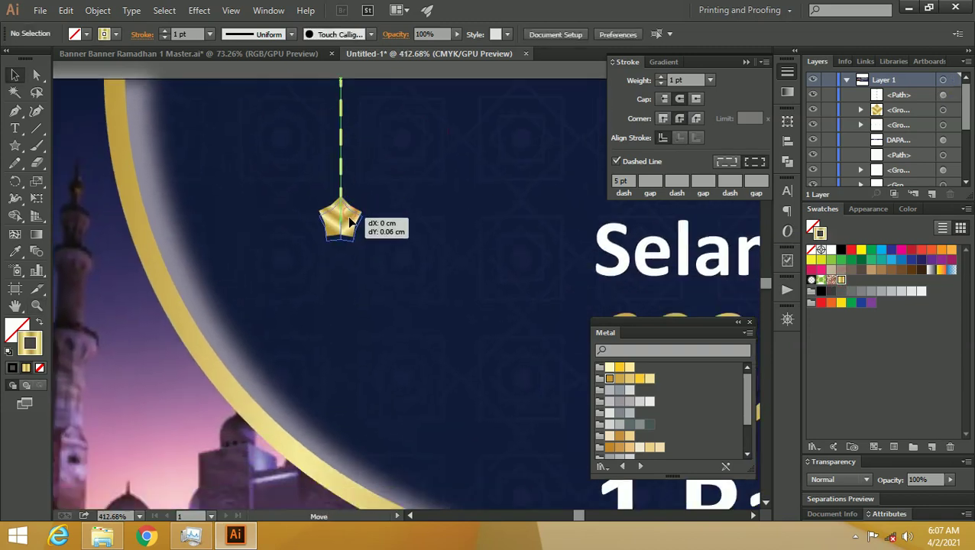
pyautogui.keyDown('shift'); pyautogui.click(341, 168); pyautogui.keyUp('shift')
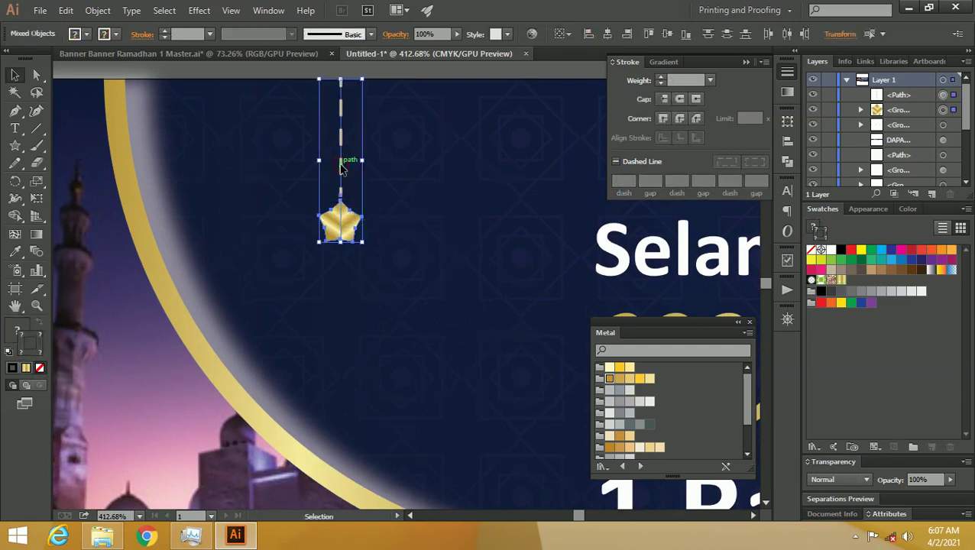
# Copy the star and line to the right, lowering the star and stretching its line to the top edge
pyautogui.moveTo(349, 170); pyautogui.dragTo(452, 169)
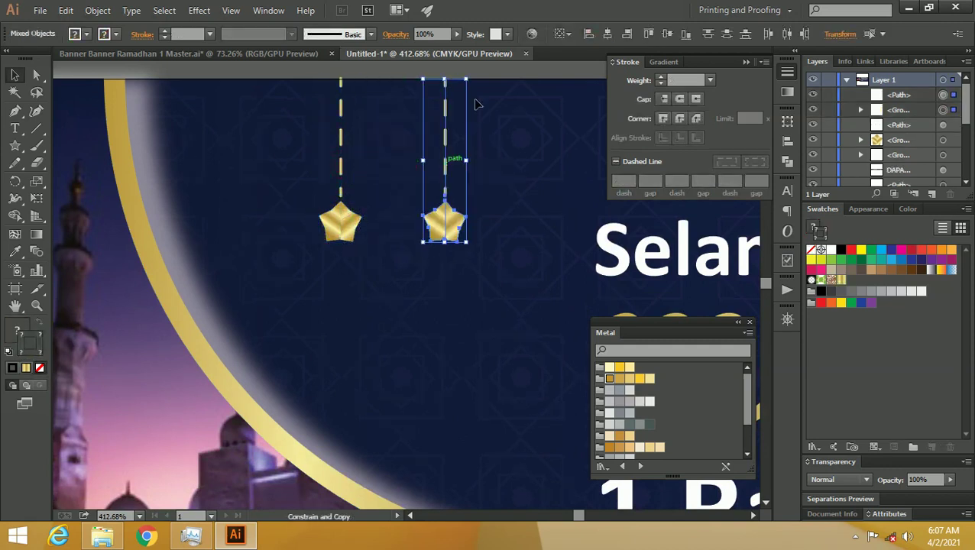
pyautogui.click(489, 145)
pyautogui.moveTo(438, 220); pyautogui.dragTo(437, 261)
pyautogui.click(445, 188)
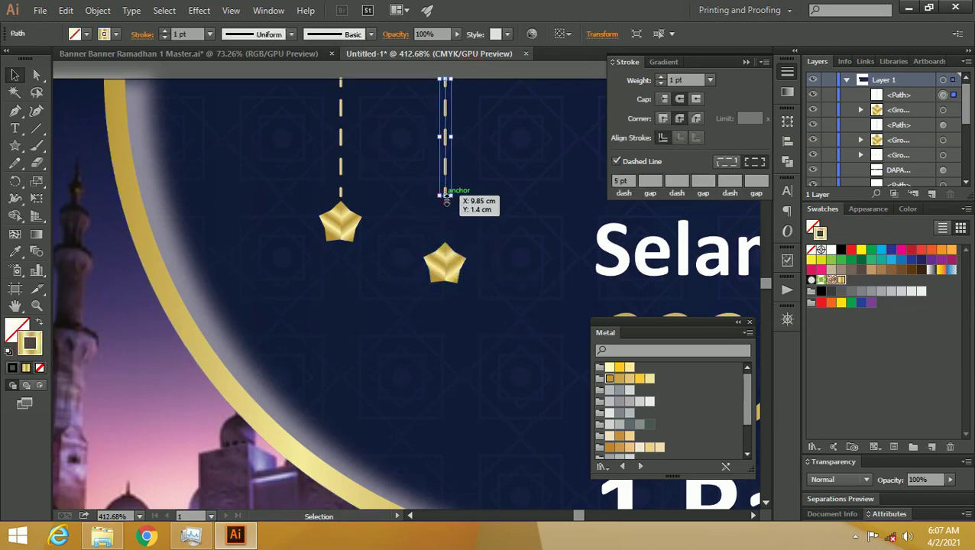
pyautogui.click(38, 75)
pyautogui.moveTo(445, 196); pyautogui.dragTo(443, 243)
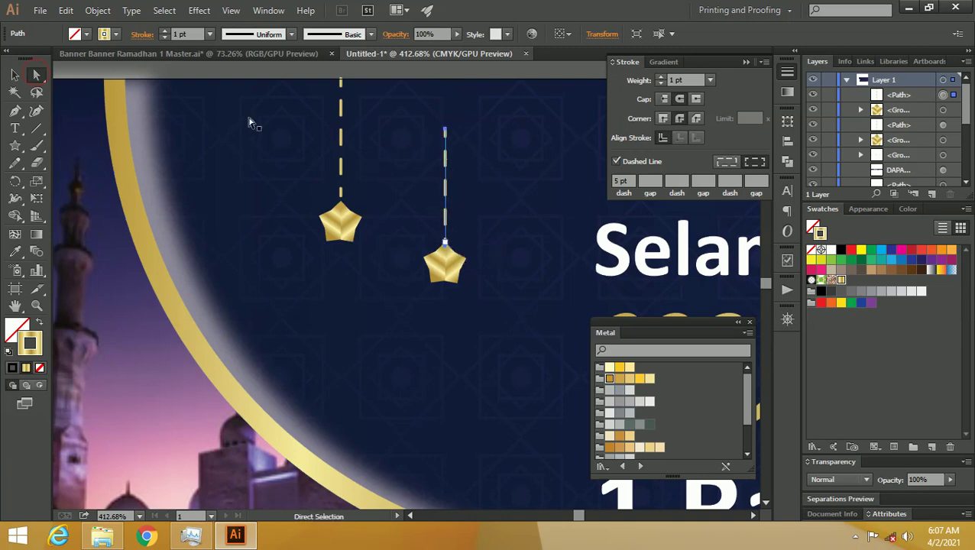
pyautogui.click(445, 129)
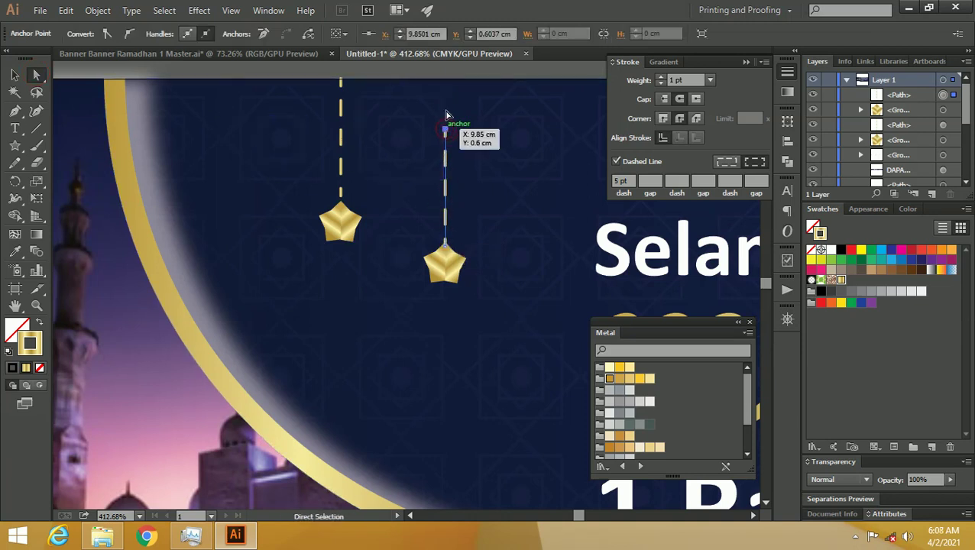
pyautogui.moveTo(447, 115); pyautogui.dragTo(445, 80)
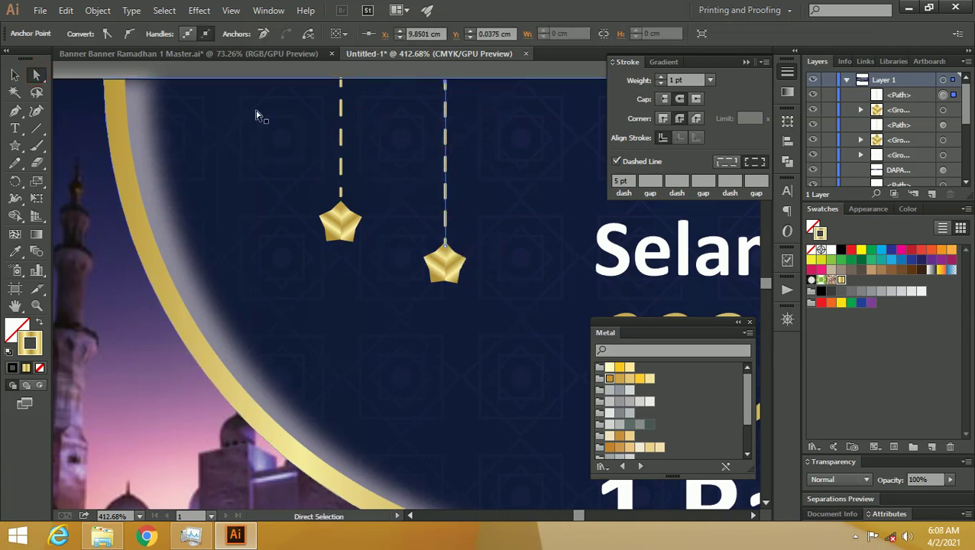
# Group the copied star with its dashed line and move the group closer to the first star
pyautogui.click(15, 74)
pyautogui.keyDown('shift'); pyautogui.click(449, 271); pyautogui.keyUp('shift')
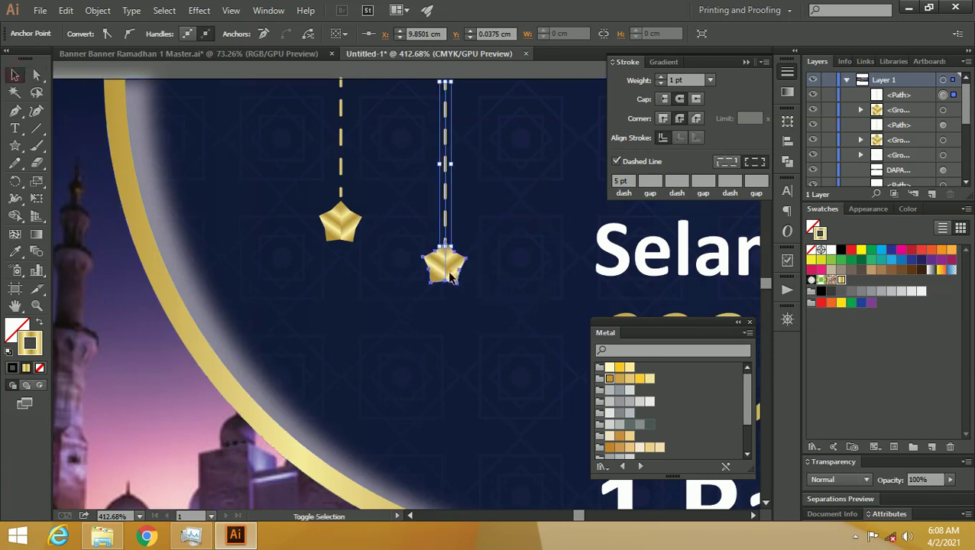
pyautogui.moveTo(450, 271); pyautogui.dragTo(383, 257)
pyautogui.hotkey('ctrl', 'z')
pyautogui.hotkey('ctrl', 'z')
pyautogui.rightClick(452, 276)
pyautogui.click(484, 330)
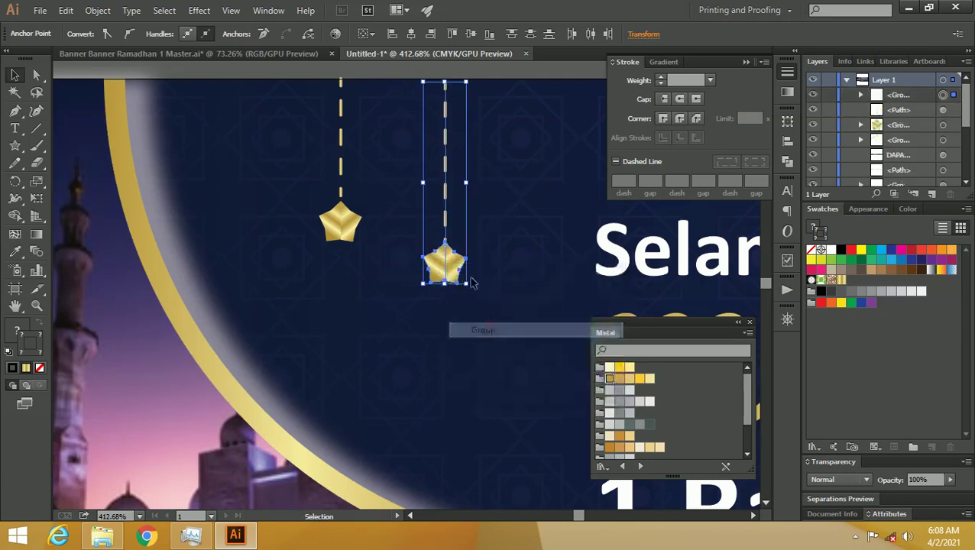
pyautogui.moveTo(443, 262); pyautogui.dragTo(399, 257)
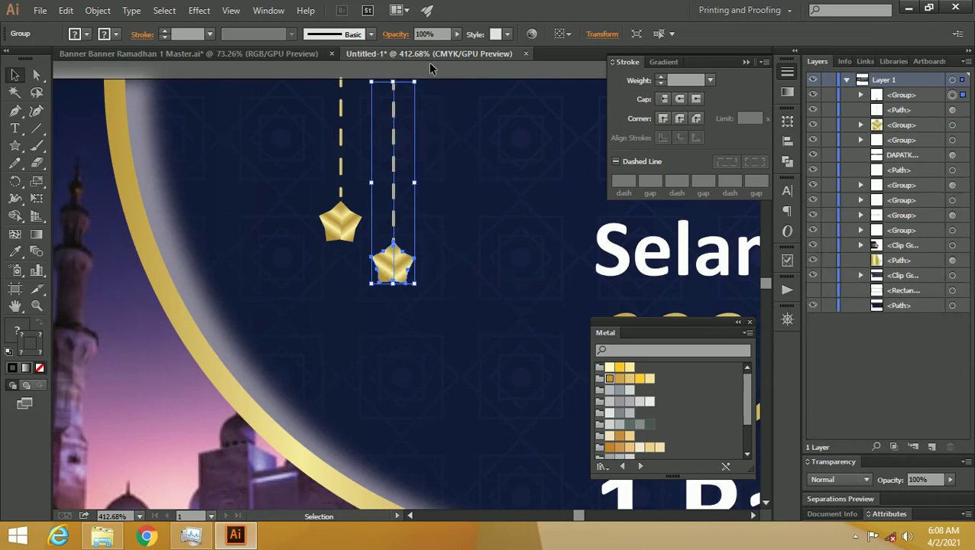
# Group the left star with its dashed line and duplicate that group to the right
pyautogui.click(377, 206)
pyautogui.click(341, 218)
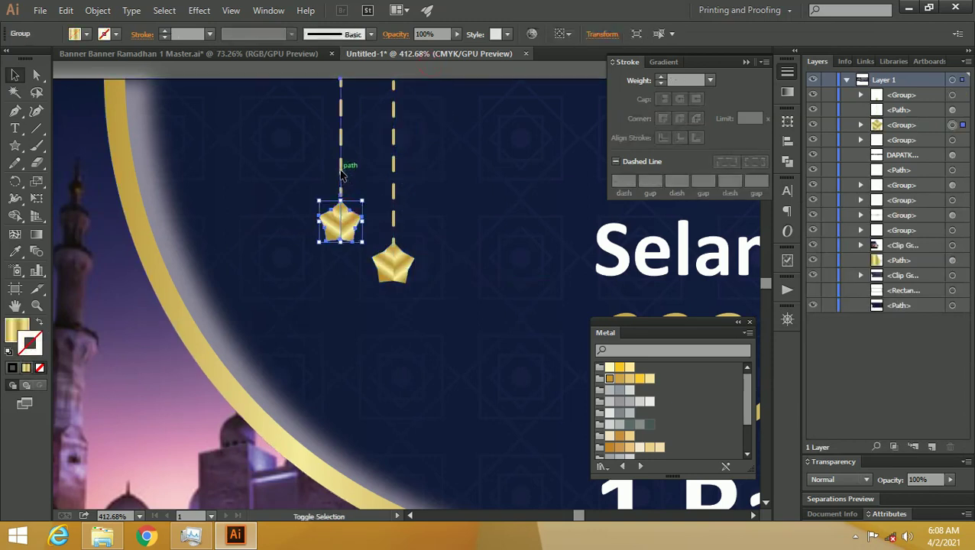
pyautogui.keyDown('shift'); pyautogui.click(342, 175); pyautogui.keyUp('shift')
pyautogui.press('a')
pyautogui.hotkey('ctrl', 'g')
pyautogui.keyDown('alt'); pyautogui.moveTo(343, 173); pyautogui.dragTo(443, 173); pyautogui.keyUp('alt')
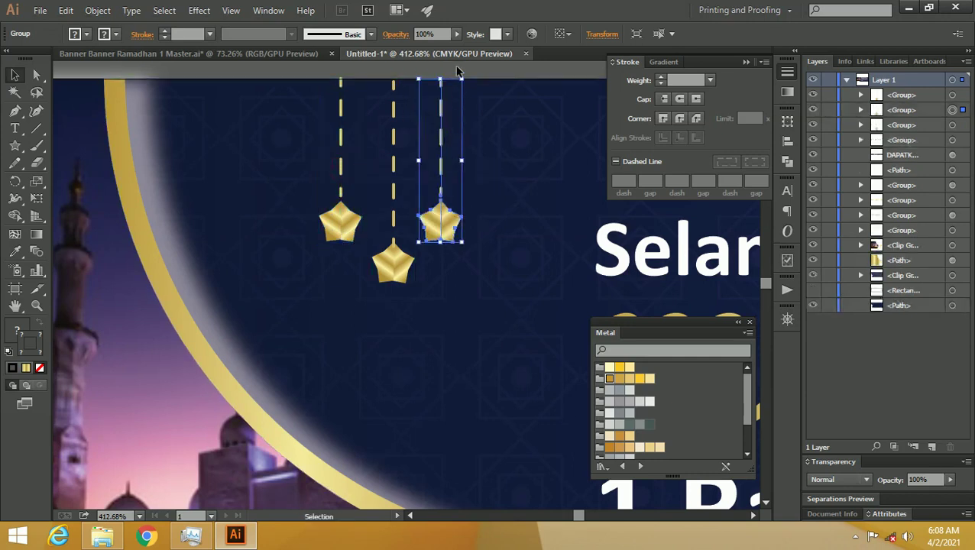
pyautogui.click(489, 84)
# Zoom out to frame the stars and headline, then enter Isolation Mode on the star group
pyautogui.press('z')
pyautogui.keyDown('alt'); pyautogui.click(413, 126); pyautogui.keyUp('alt')
pyautogui.keyDown('alt'); pyautogui.click(370, 149); pyautogui.keyUp('alt')
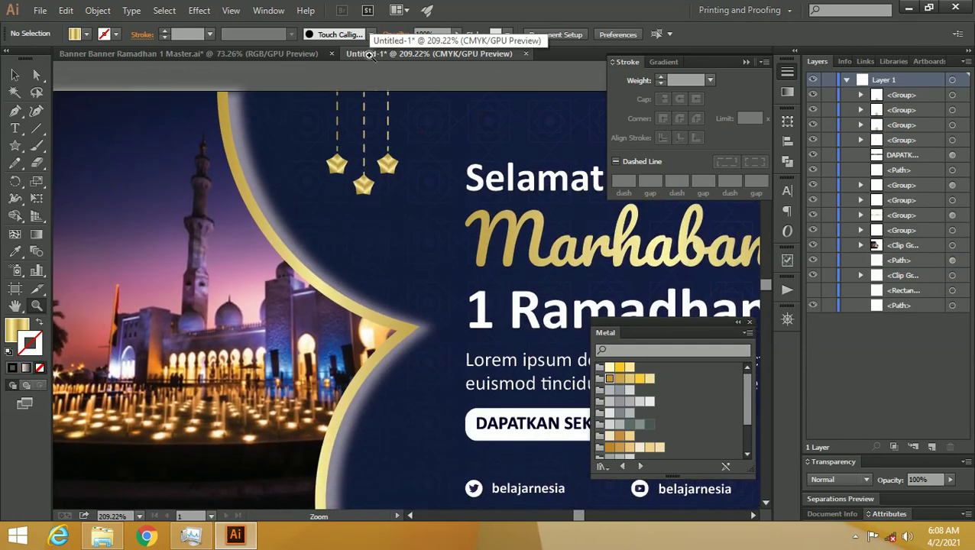
pyautogui.moveTo(364, 168)
pyautogui.mouseDown()
pyautogui.moveTo(336, 173)
pyautogui.moveTo(345, 140)
pyautogui.moveTo(337, 107)
pyautogui.moveTo(339, 124)
pyautogui.mouseUp()
pyautogui.press('v')
pyautogui.doubleClick(339, 124)
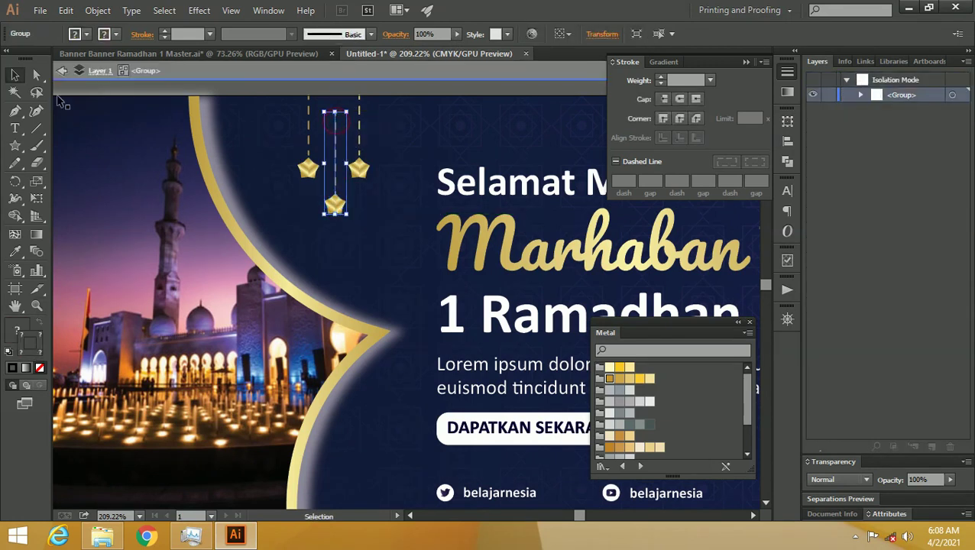
# Lengthen the middle dashed line to the banner's top edge, then nudge all three hanging stars right
pyautogui.click(36, 74)
pyautogui.moveTo(335, 112); pyautogui.dragTo(332, 96)
pyautogui.click(16, 75)
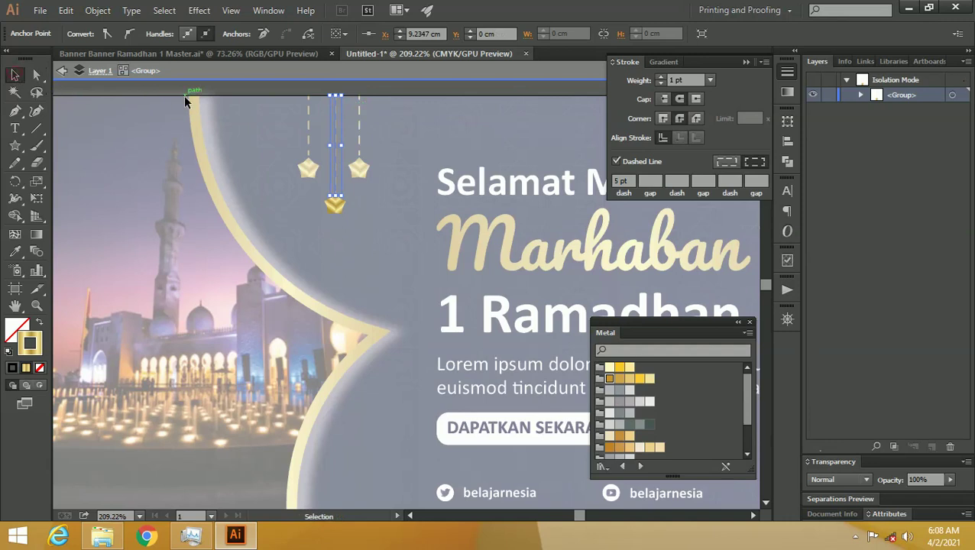
pyautogui.doubleClick(338, 106)
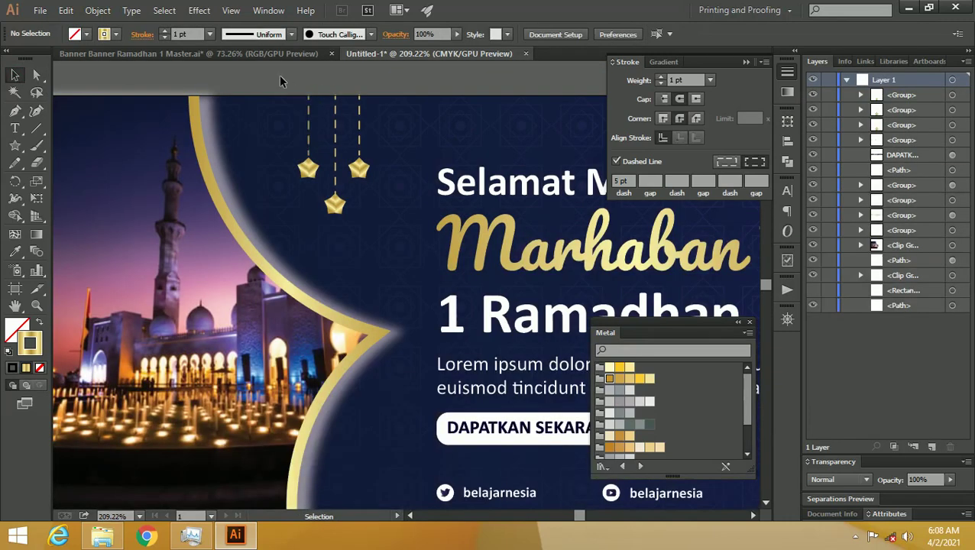
pyautogui.moveTo(279, 77); pyautogui.dragTo(379, 229)
pyautogui.click(390, 82)
pyautogui.moveTo(359, 172); pyautogui.dragTo(384, 174)
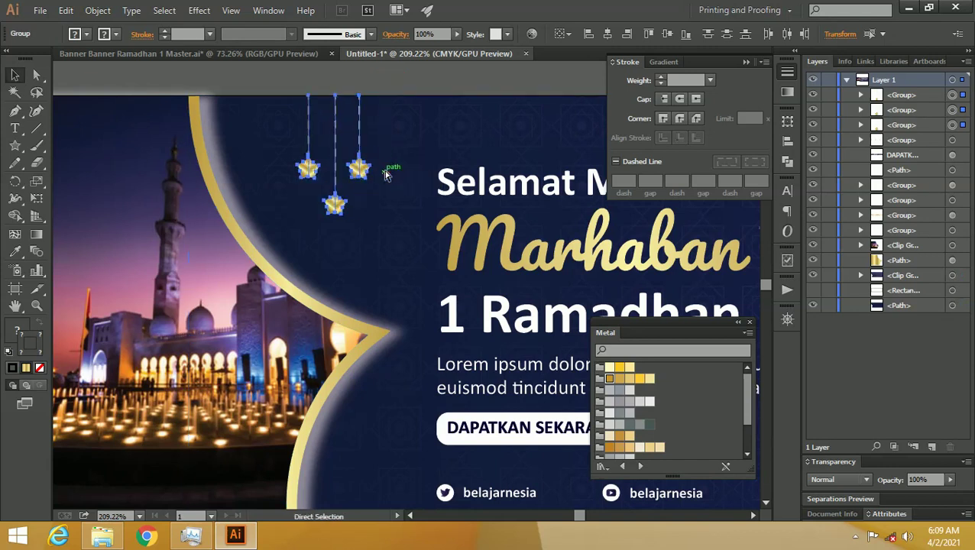
# Duplicate the hanging star trio to the banner's top-right corner
pyautogui.scroll(-5, 343, 157)
pyautogui.moveTo(453, 130); pyautogui.dragTo(303, 155)
pyautogui.scroll(-3, 365, 157)
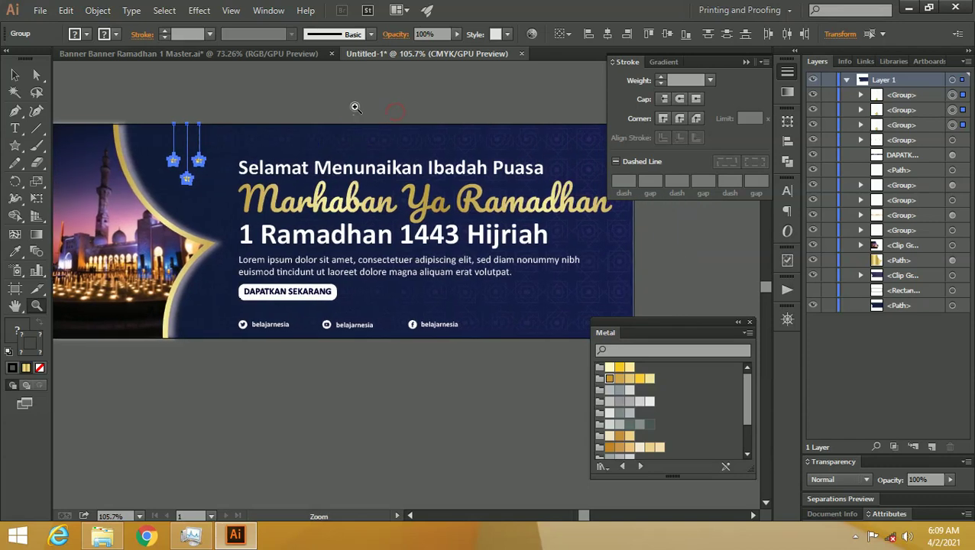
pyautogui.press('v')
pyautogui.moveTo(243, 155); pyautogui.dragTo(557, 162)
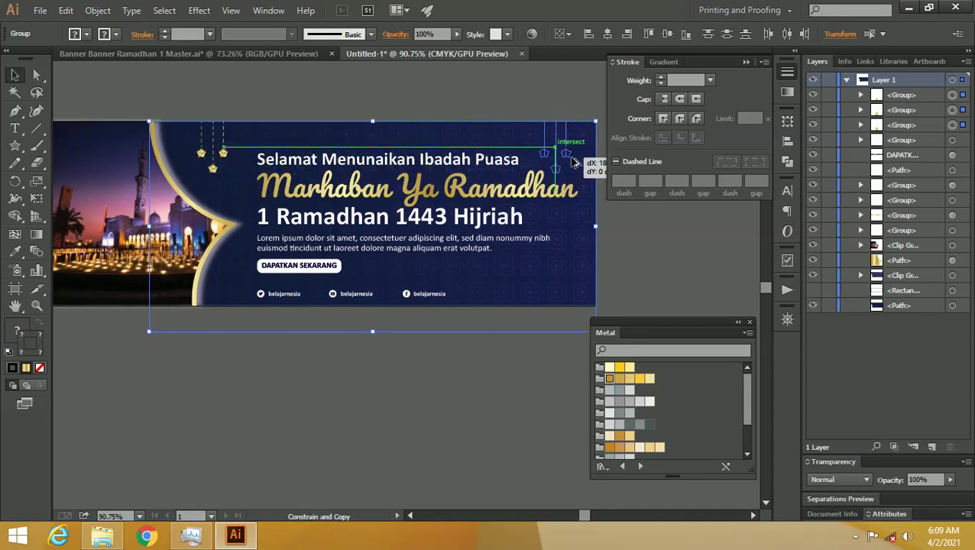
pyautogui.moveTo(557, 162); pyautogui.dragTo(568, 160)
pyautogui.click(378, 92)
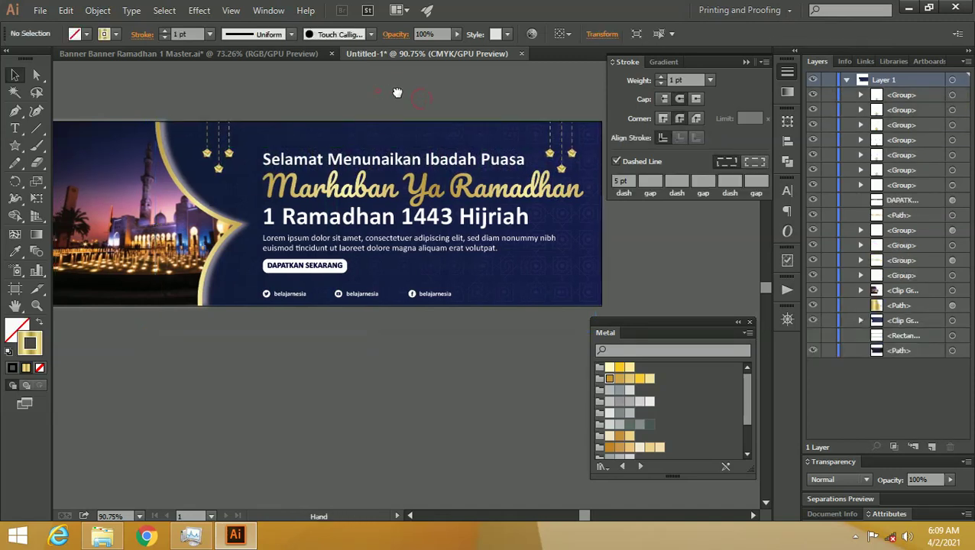
# Collapse the Stroke panel and zoom in on the left hanging stars
pyautogui.click(746, 62)
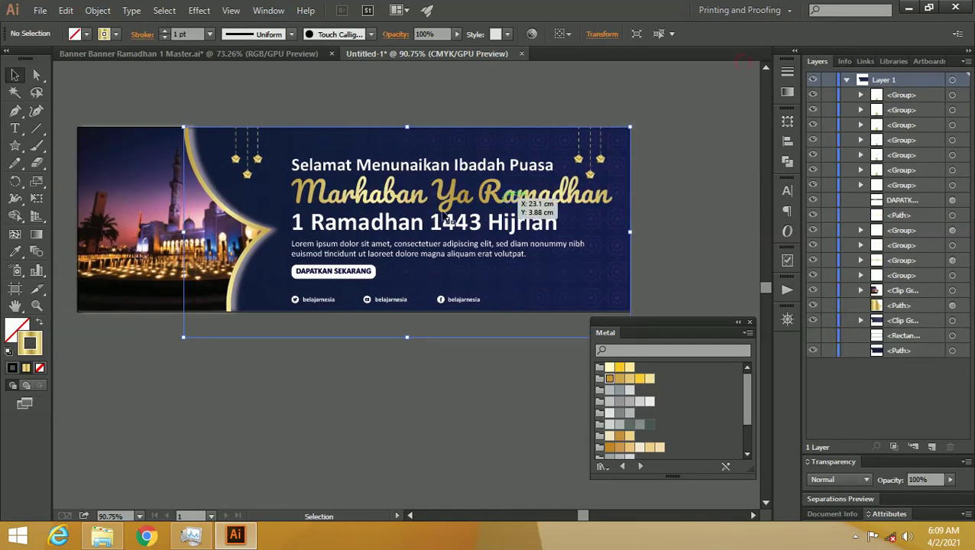
pyautogui.moveTo(335, 172); pyautogui.dragTo(363, 163)
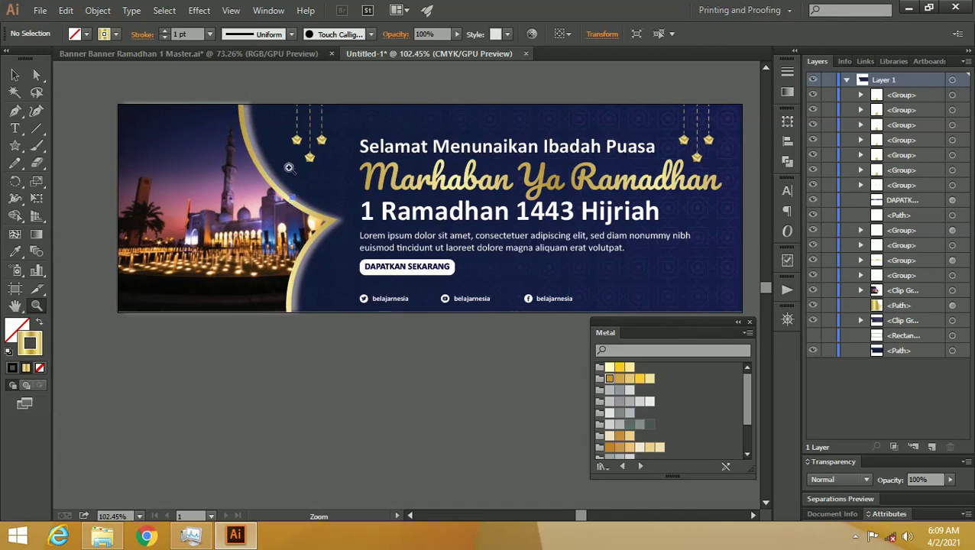
pyautogui.click(282, 126)
pyautogui.click(360, 158)
pyautogui.scroll(2, 363, 184)
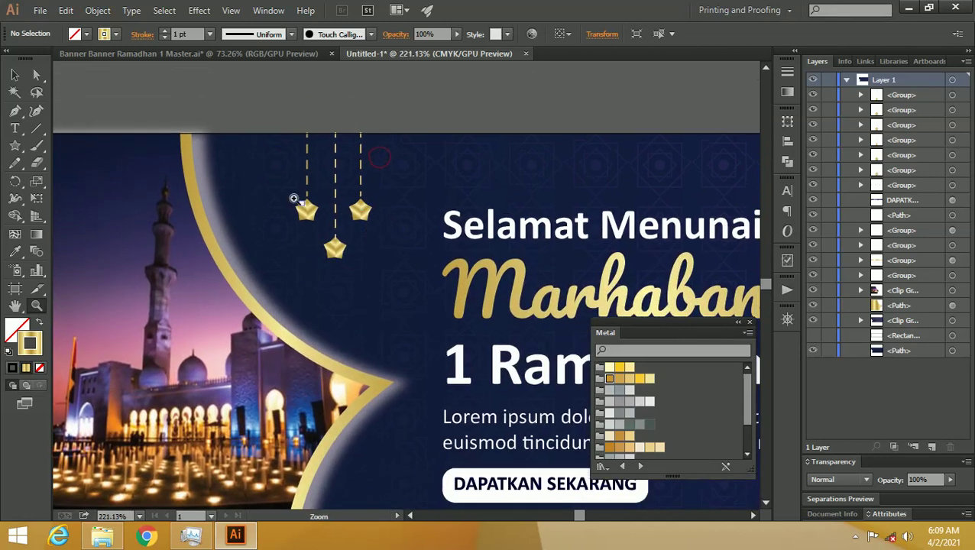
pyautogui.click(368, 215)
pyautogui.scroll(2, 368, 214)
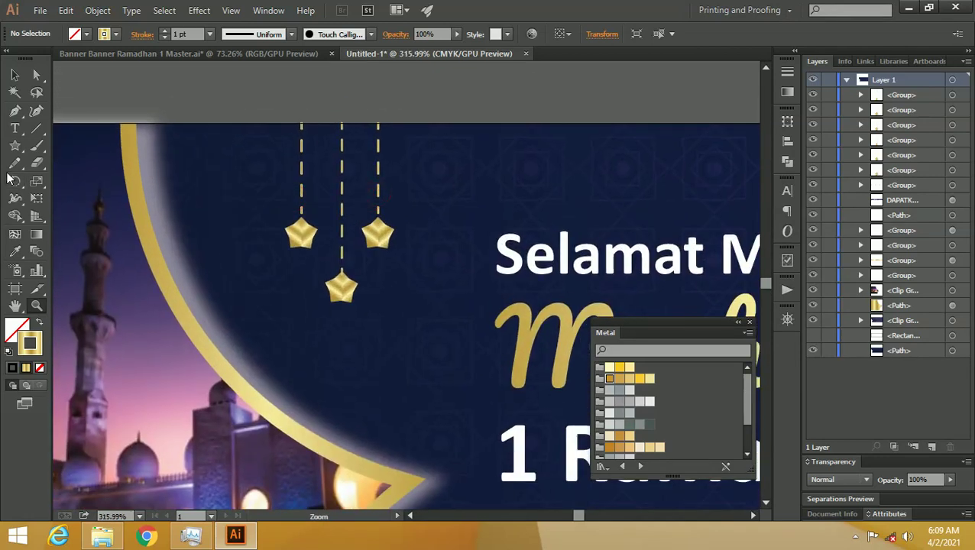
pyautogui.click(16, 146)
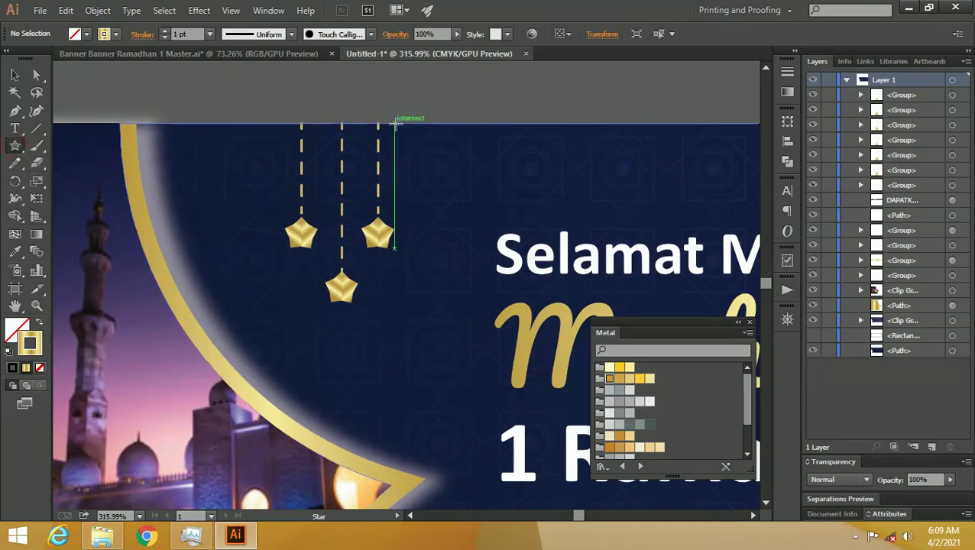
pyautogui.click(497, 103)
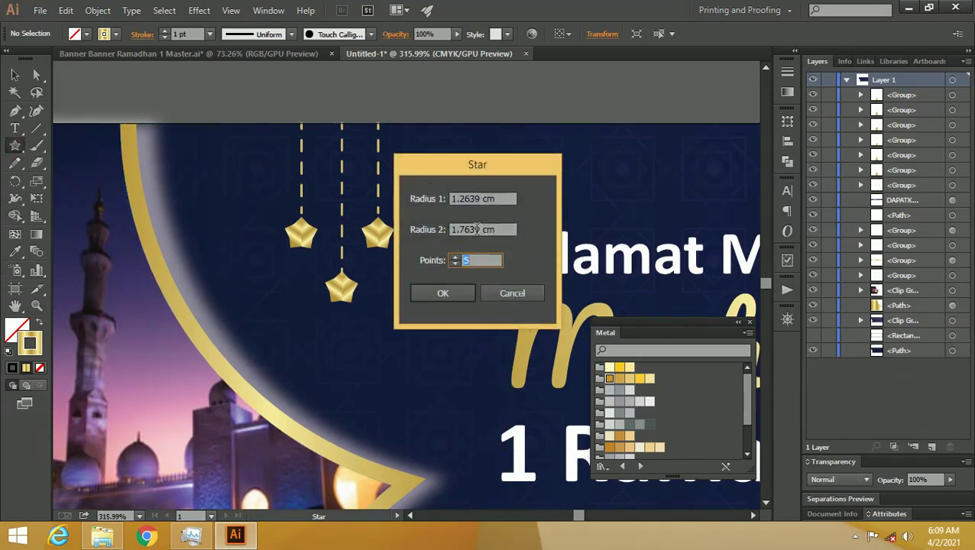
pyautogui.press('Escape')
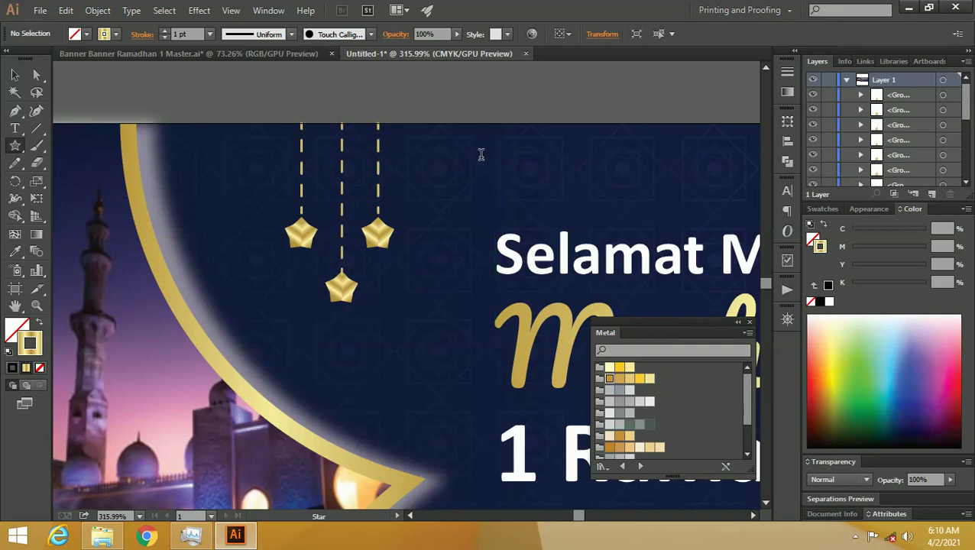
pyautogui.moveTo(477, 129)
pyautogui.mouseDown()
pyautogui.moveTo(513, 148)
pyautogui.moveTo(525, 172)
pyautogui.moveTo(518, 196)
pyautogui.moveTo(498, 163)
pyautogui.moveTo(522, 152)
pyautogui.moveTo(521, 185)
pyautogui.moveTo(483, 175)
pyautogui.moveTo(495, 157)
pyautogui.moveTo(532, 159)
pyautogui.moveTo(507, 163)
pyautogui.moveTo(514, 152)
pyautogui.moveTo(487, 126)
pyautogui.moveTo(513, 156)
pyautogui.moveTo(470, 135)
pyautogui.moveTo(497, 152)
pyautogui.mouseUp()
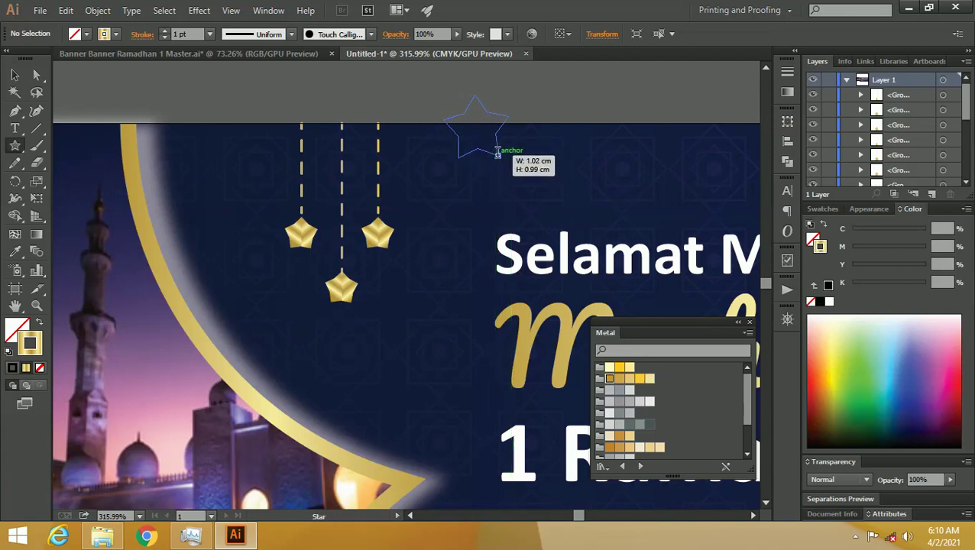
pyautogui.moveTo(497, 154); pyautogui.dragTo(509, 167)
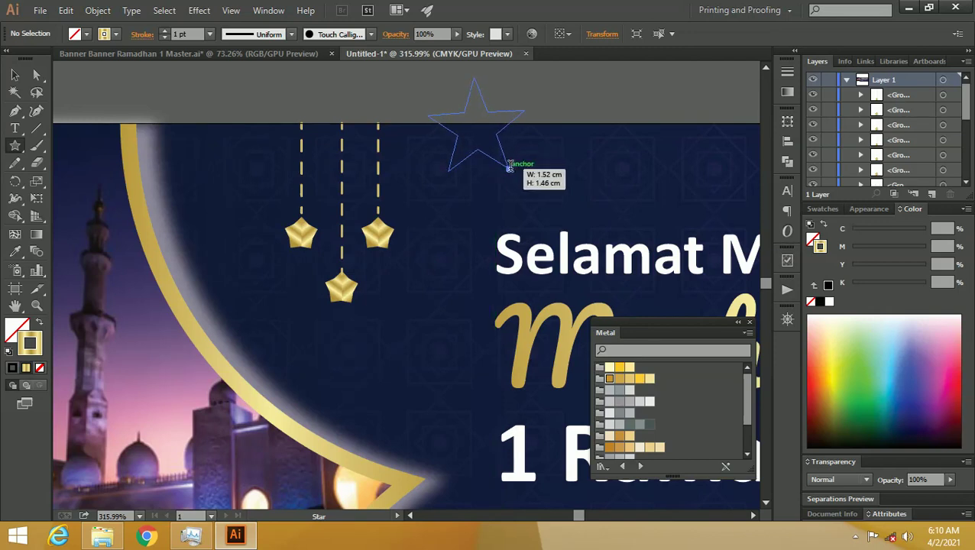
pyautogui.moveTo(510, 168); pyautogui.dragTo(513, 172)
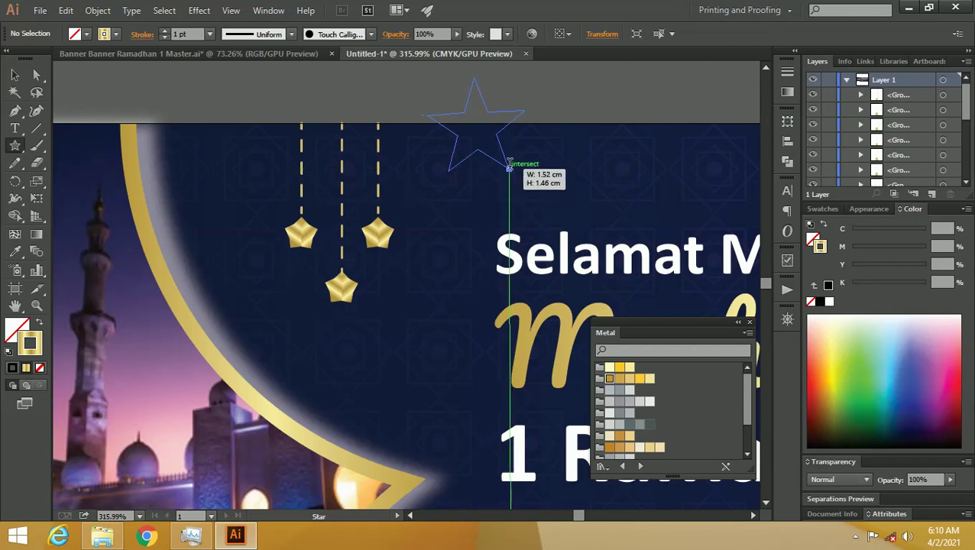
pyautogui.moveTo(512, 171)
pyautogui.mouseDown()
pyautogui.moveTo(527, 192)
pyautogui.moveTo(493, 145)
pyautogui.moveTo(501, 160)
pyautogui.mouseUp()
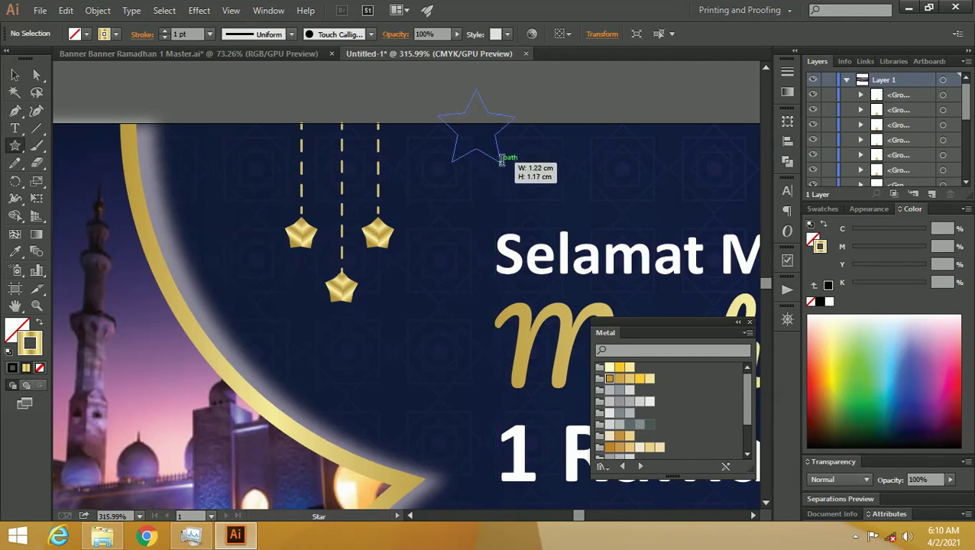
pyautogui.moveTo(501, 160)
pyautogui.mouseDown()
pyautogui.moveTo(511, 184)
pyautogui.moveTo(493, 153)
pyautogui.moveTo(500, 172)
pyautogui.mouseUp()
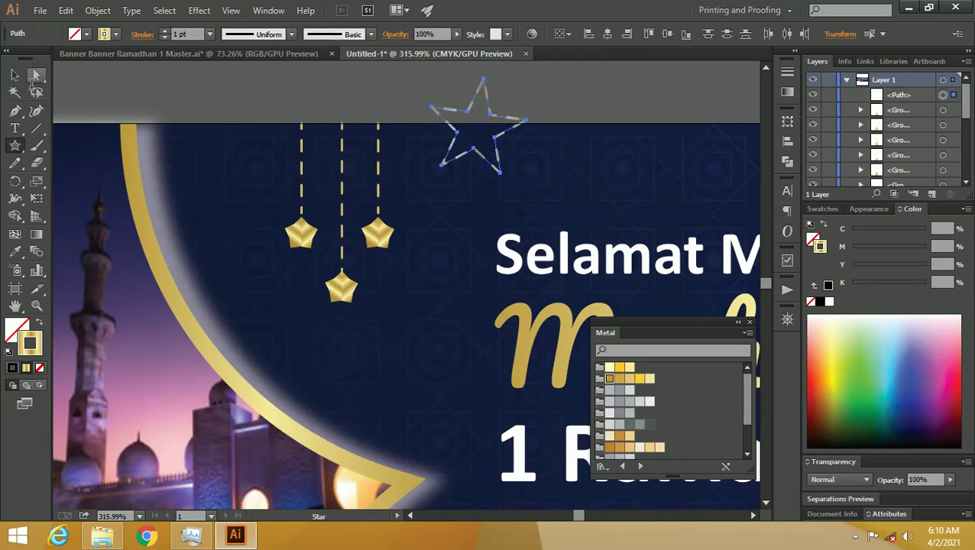
pyautogui.click(40, 321)
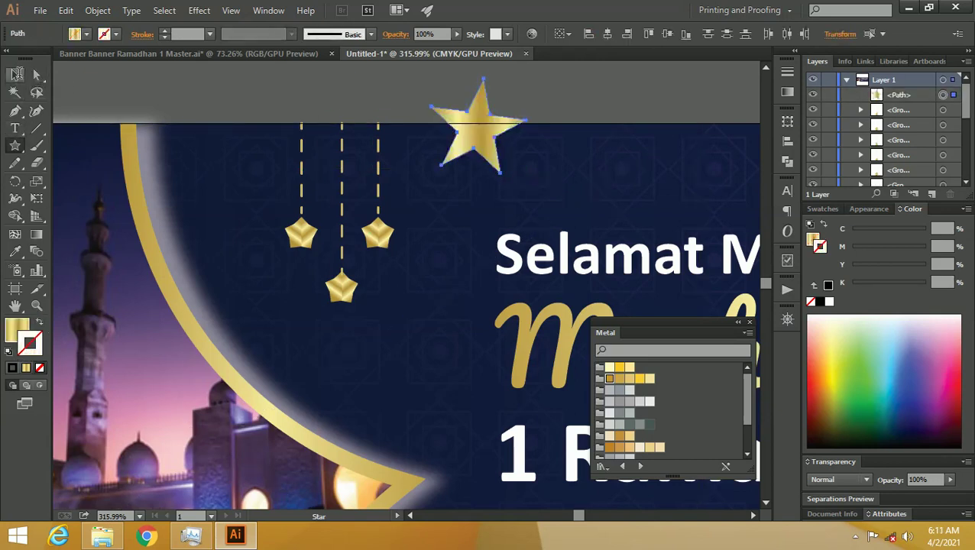
pyautogui.click(15, 74)
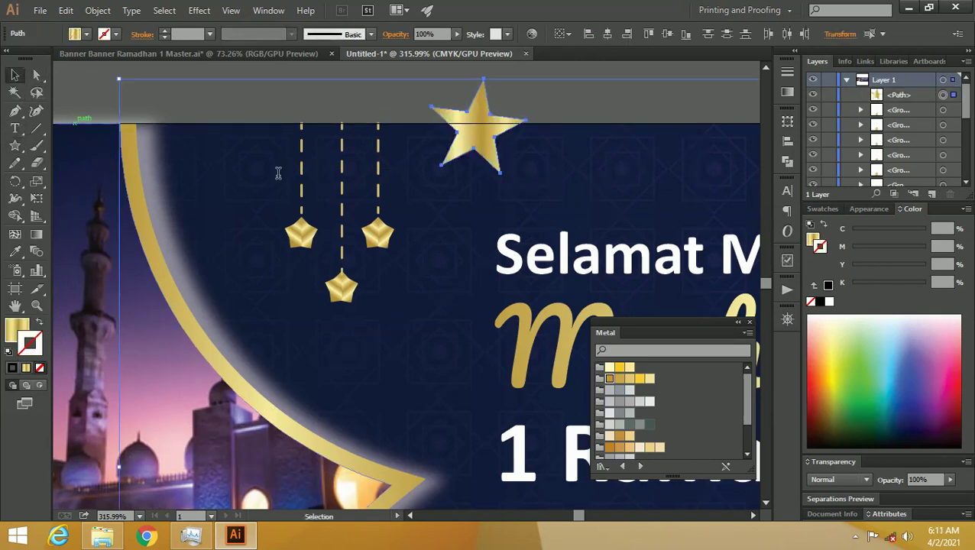
pyautogui.click(551, 90)
pyautogui.click(486, 124)
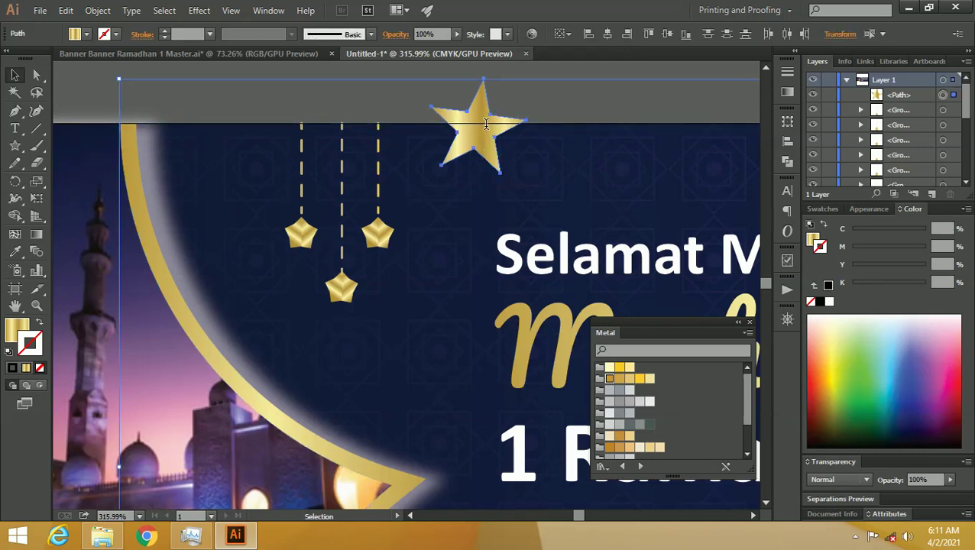
pyautogui.press('Delete')
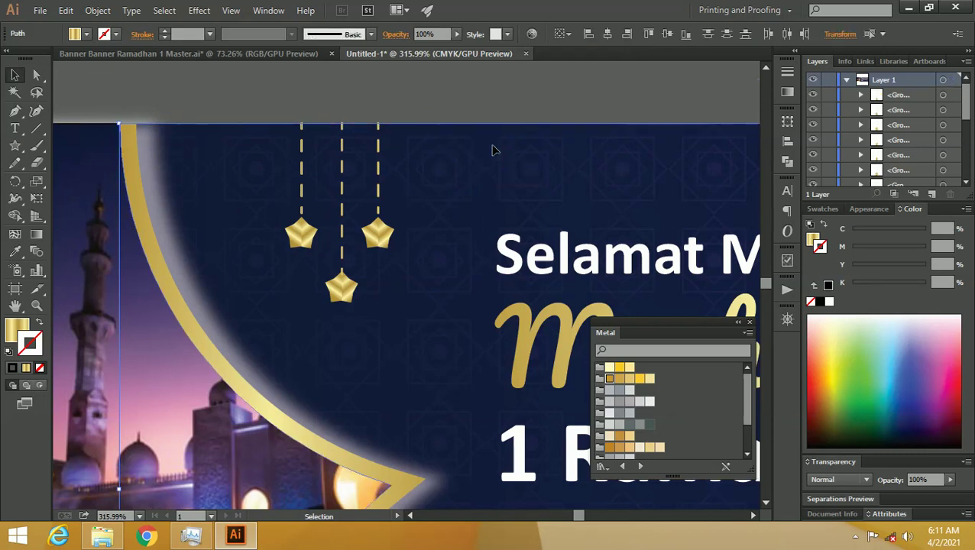
pyautogui.press('z')
pyautogui.moveTo(520, 135)
pyautogui.mouseDown()
pyautogui.moveTo(406, 149)
pyautogui.moveTo(468, 113)
pyautogui.moveTo(529, 158)
pyautogui.moveTo(443, 200)
pyautogui.mouseUp()
pyautogui.moveTo(650, 168)
pyautogui.mouseDown()
pyautogui.moveTo(622, 183)
pyautogui.moveTo(561, 189)
pyautogui.moveTo(582, 194)
pyautogui.moveTo(540, 188)
pyautogui.mouseUp()
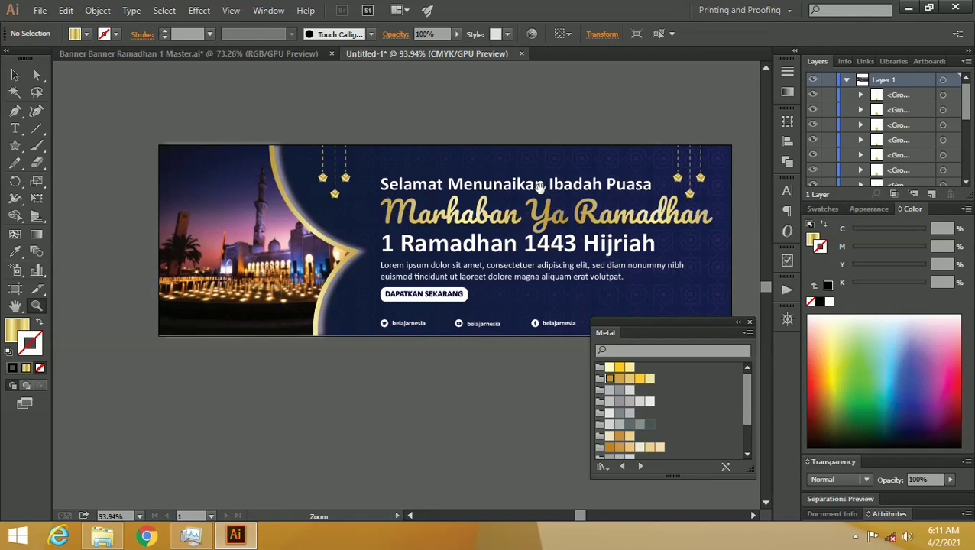
pyautogui.press('v')
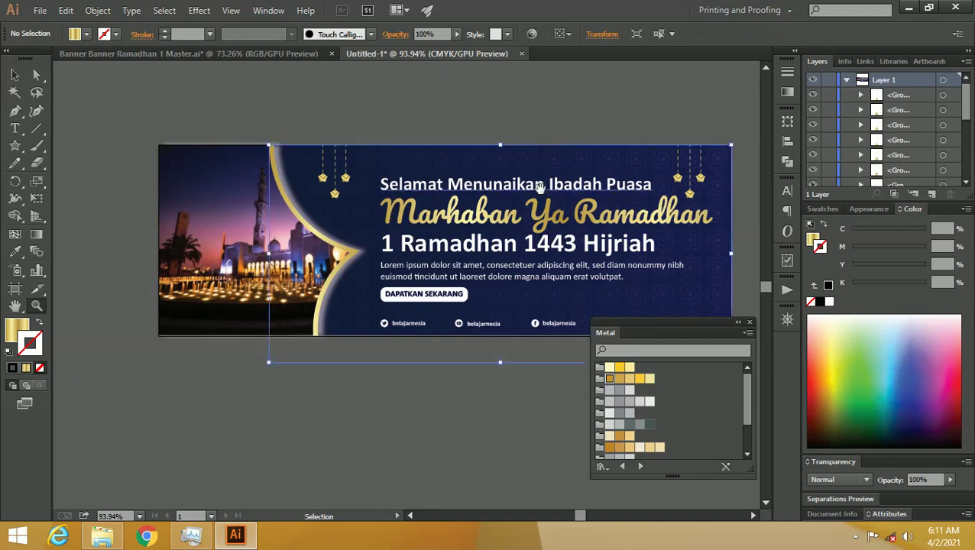